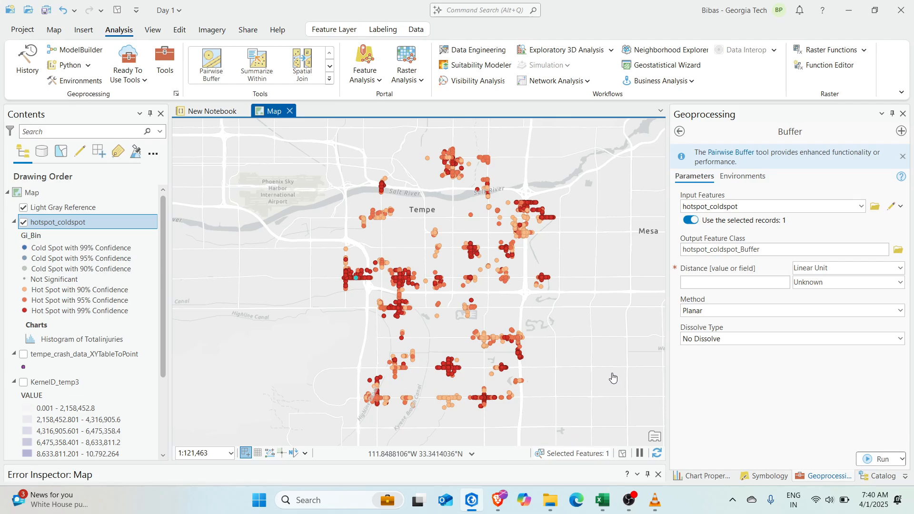
# Clear the selected crash point so no features are selected
pyautogui.moveTo(616, 318); pyautogui.dragTo(598, 325)
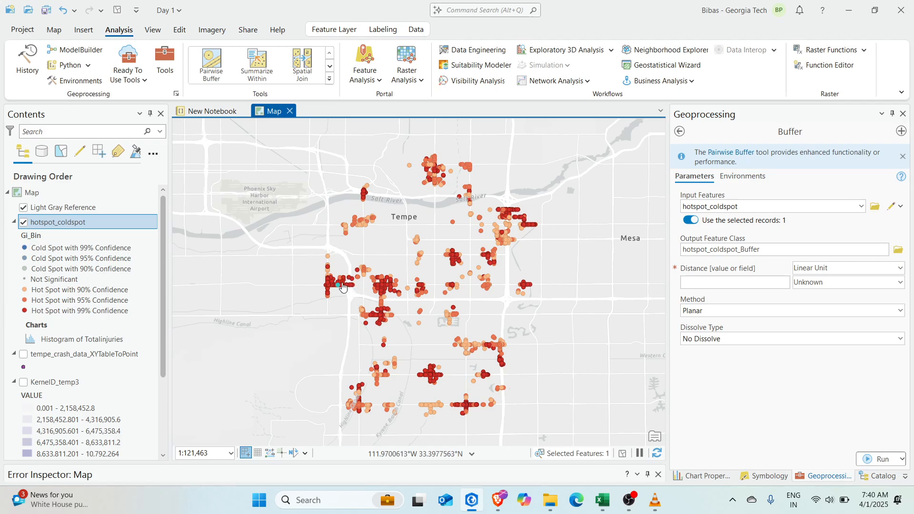
pyautogui.scroll(5, 343, 286)
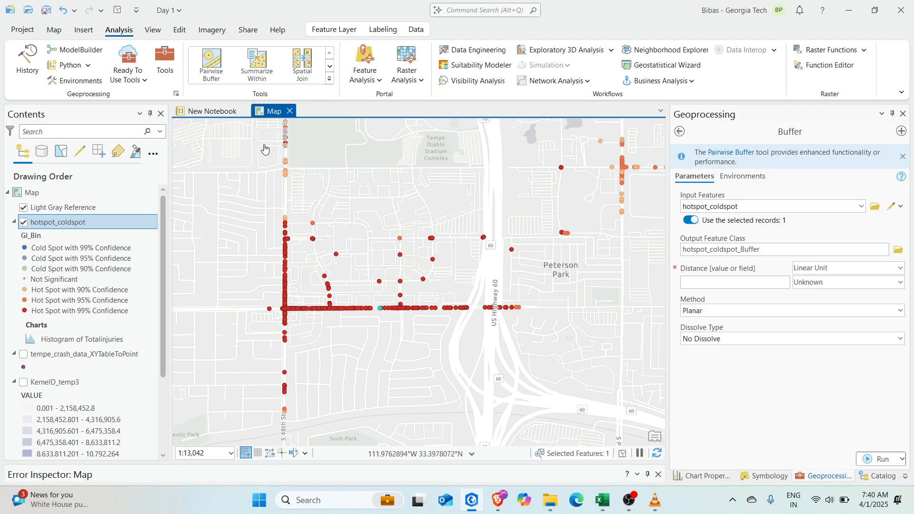
pyautogui.click(180, 30)
pyautogui.click(446, 66)
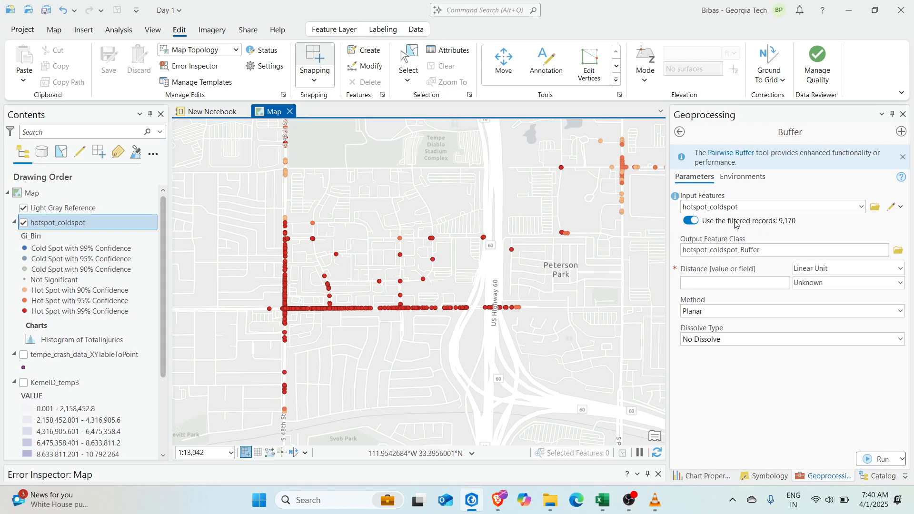
pyautogui.scroll(-4, 419, 257)
pyautogui.scroll(1, 529, 258)
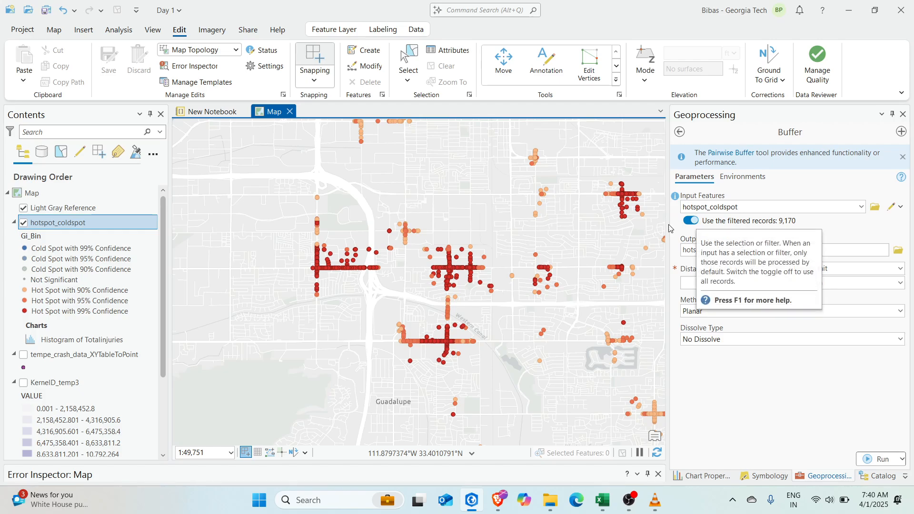
# Confirm hotspot_coldspot's definition query (Gi_Bin > 0) without changes, then focus the Buffer Distance field
pyautogui.click(76, 225)
pyautogui.doubleClick(76, 225)
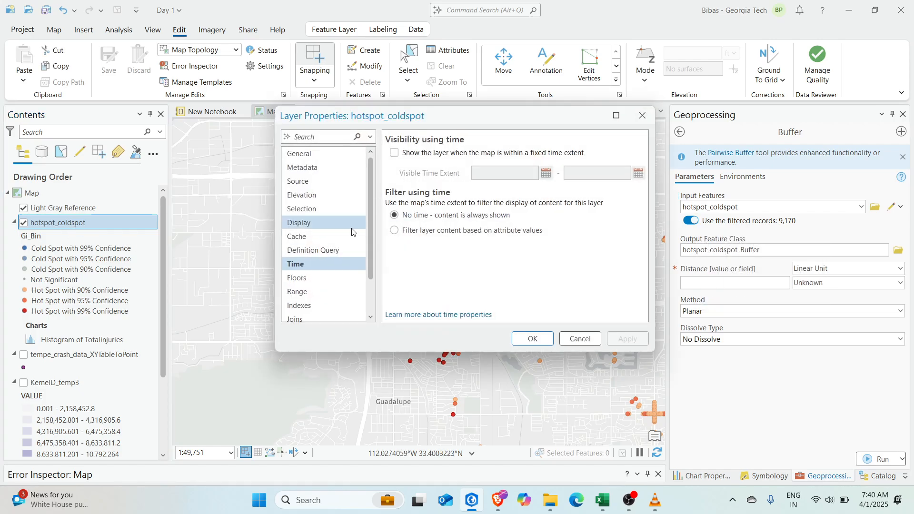
pyautogui.click(333, 250)
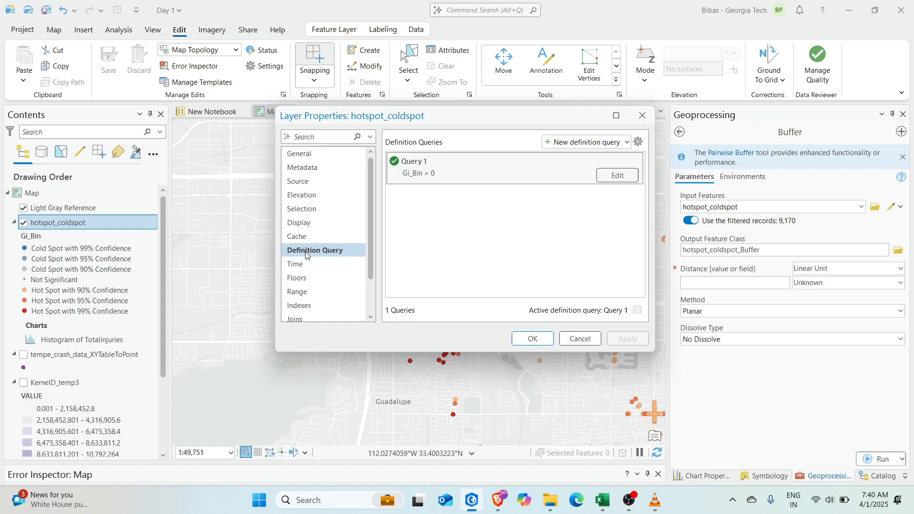
pyautogui.click(580, 338)
pyautogui.click(764, 285)
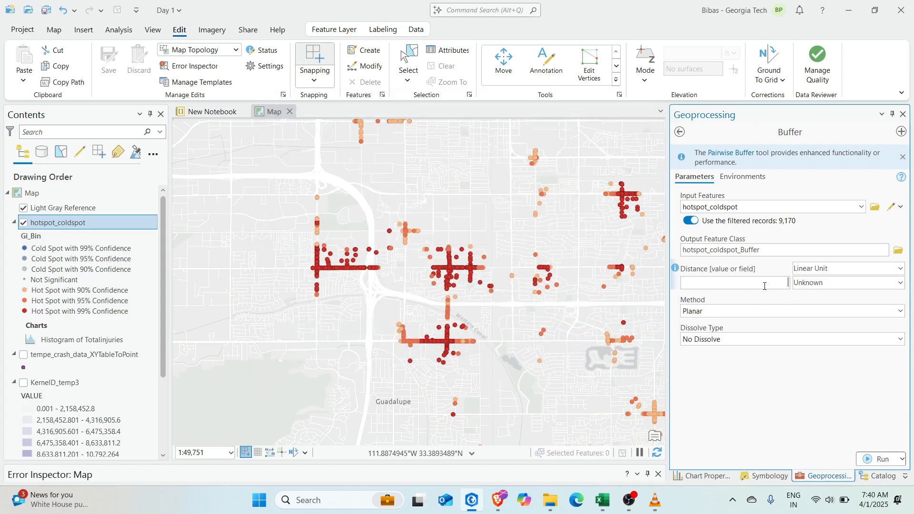
# Buffer the hotspot_coldspot points by 500 Meters and run the tool
pyautogui.write('500')
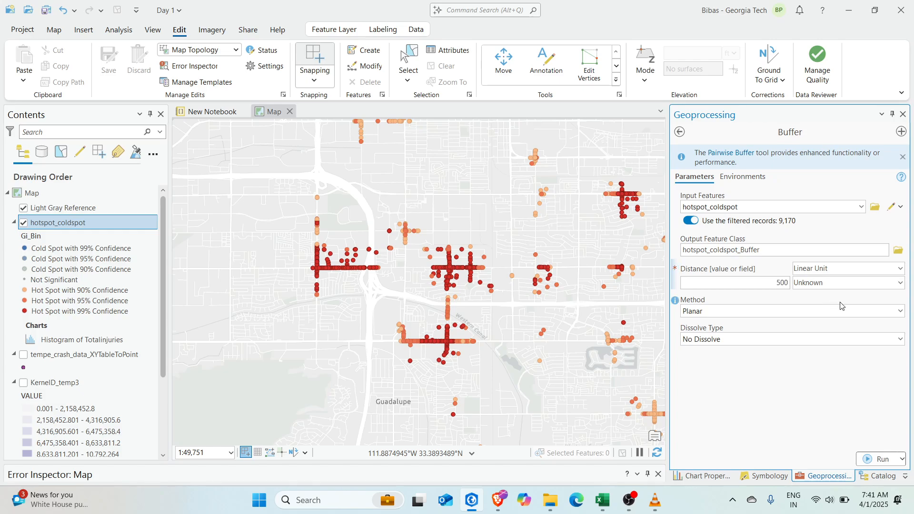
pyautogui.click(900, 283)
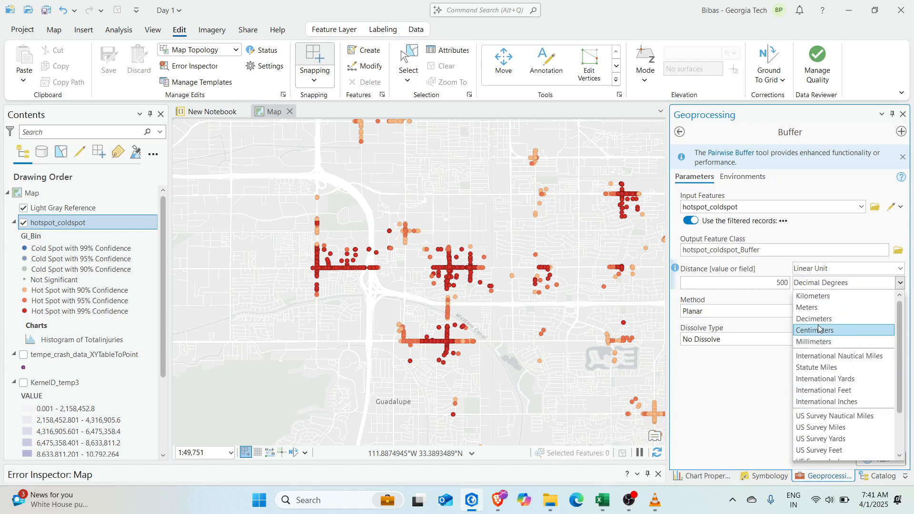
pyautogui.click(819, 307)
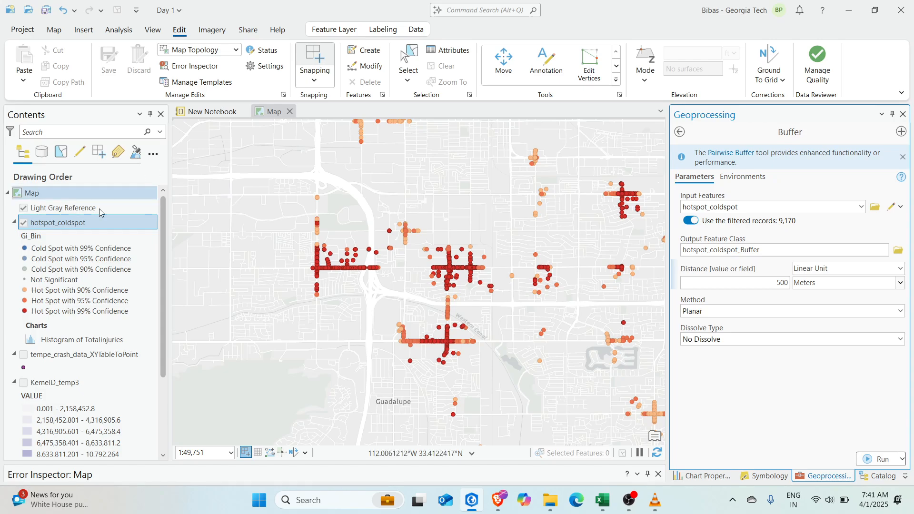
pyautogui.click(130, 227)
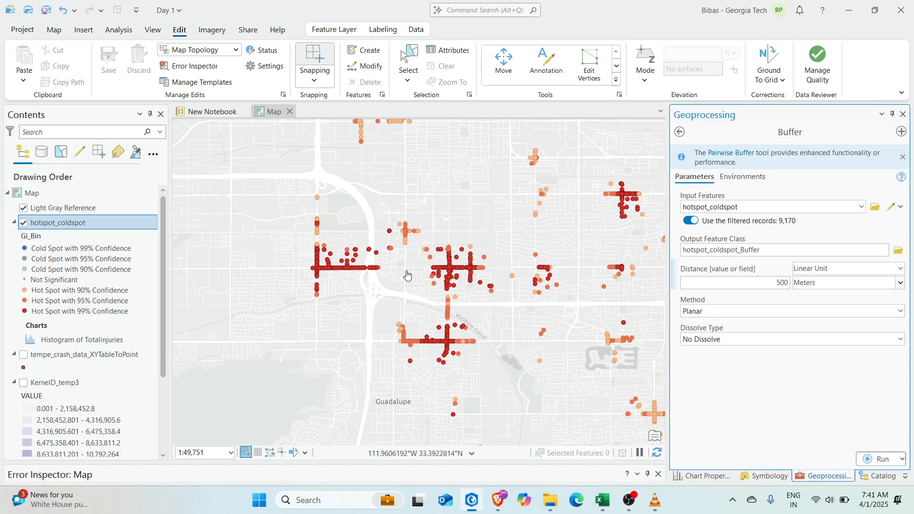
pyautogui.click(880, 459)
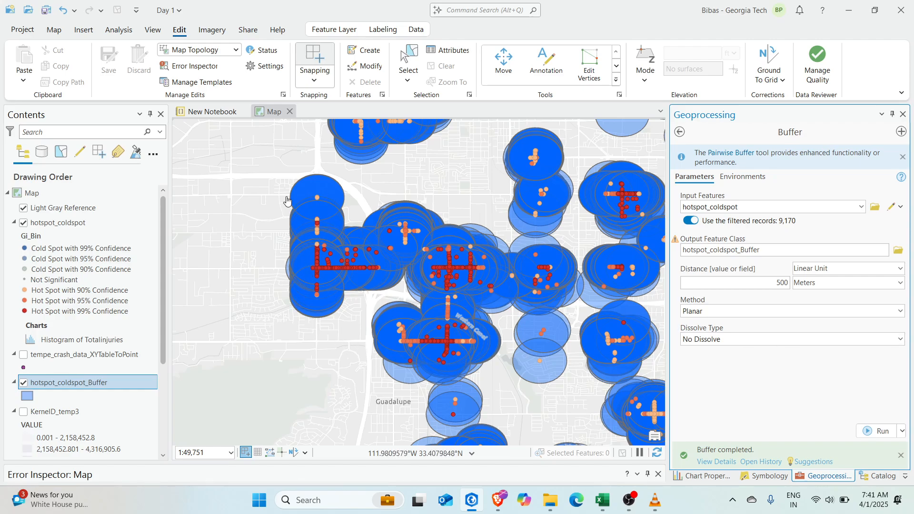
# Remove the circle buffer layer and rerun Buffer with Dissolve all output features into a single feature
pyautogui.rightClick(68, 383)
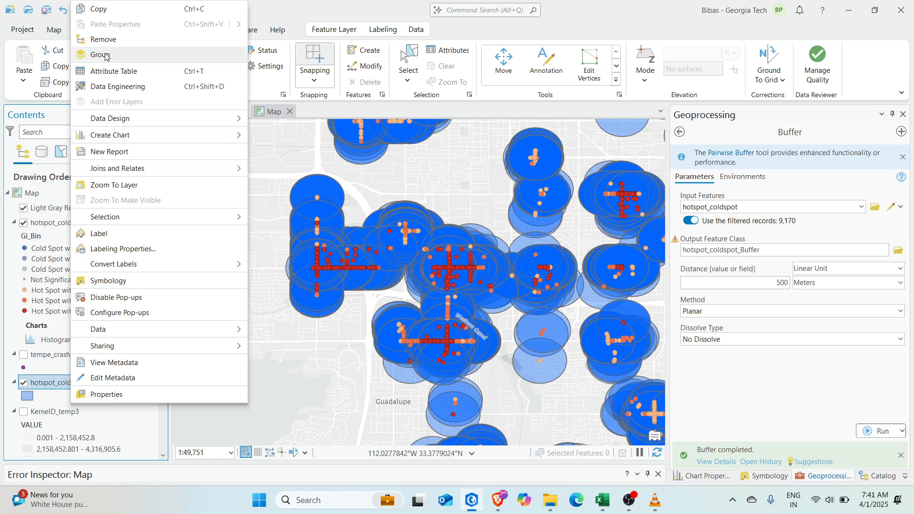
pyautogui.click(100, 39)
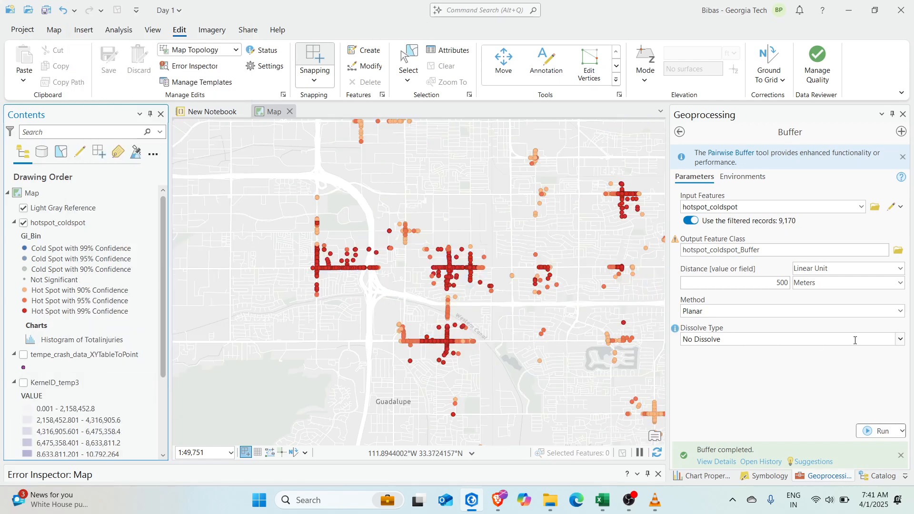
pyautogui.click(899, 339)
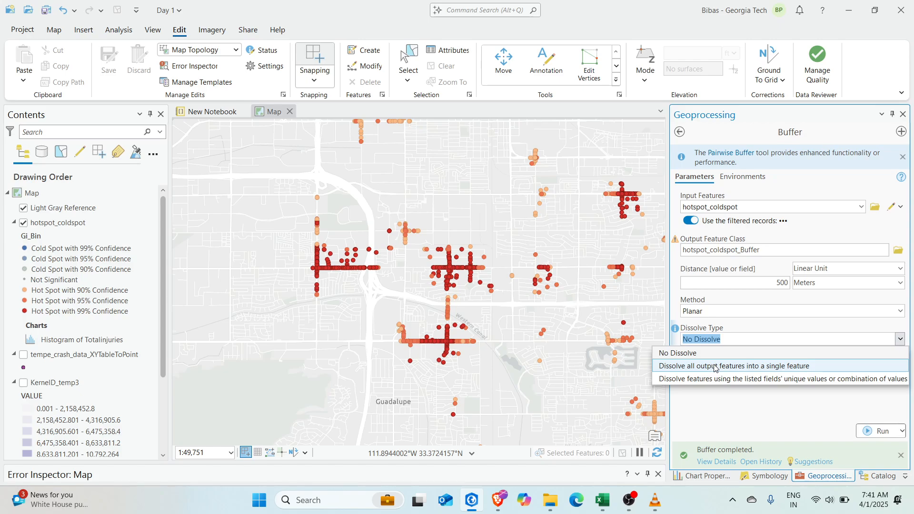
pyautogui.click(771, 368)
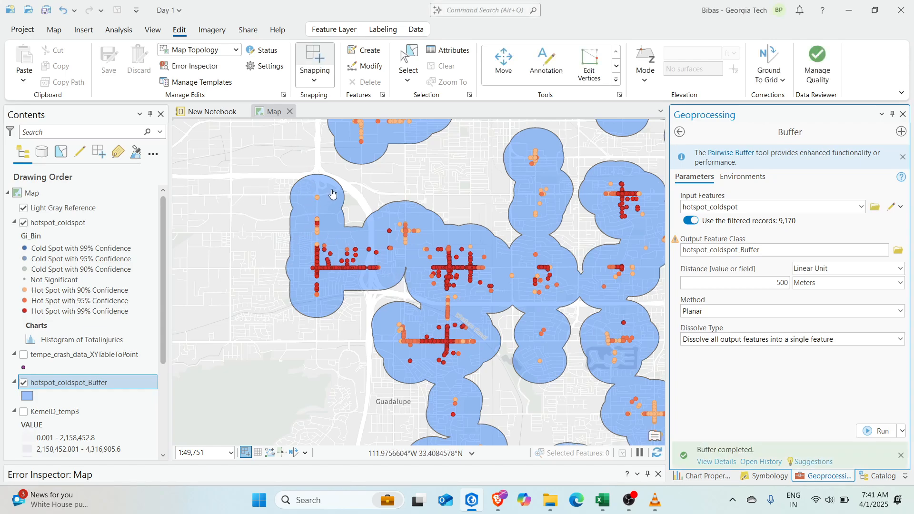
pyautogui.scroll(-3, 375, 258)
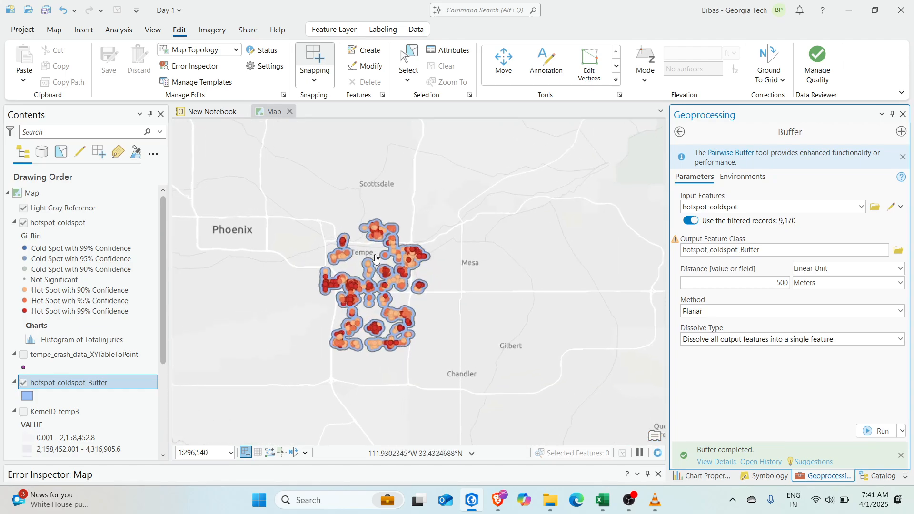
pyautogui.scroll(3, 375, 258)
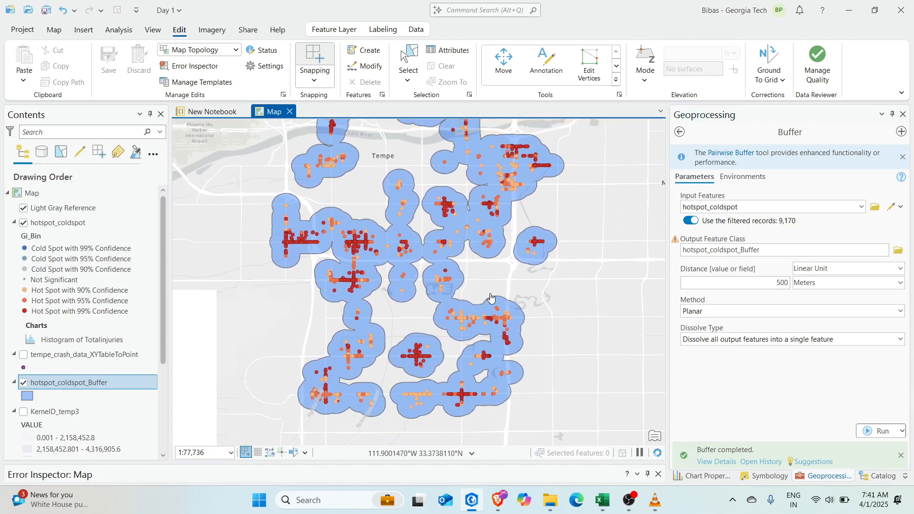
pyautogui.scroll(-2, 491, 298)
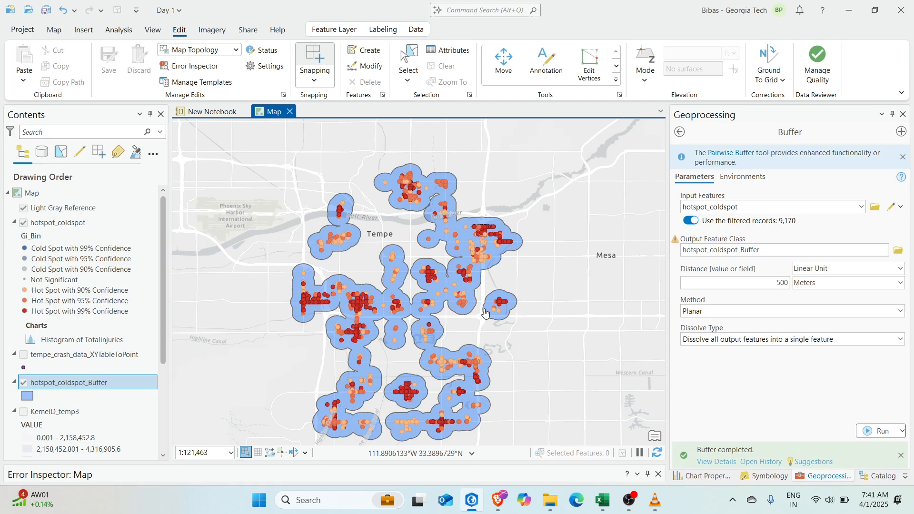
# Open the Catalog pane and browse ArcGIS Online portal content
pyautogui.click(152, 29)
pyautogui.click(236, 50)
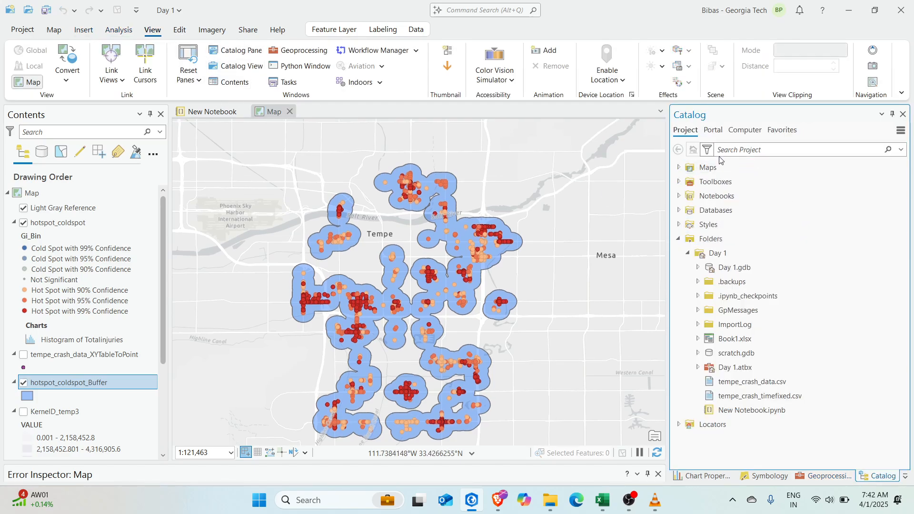
pyautogui.click(745, 133)
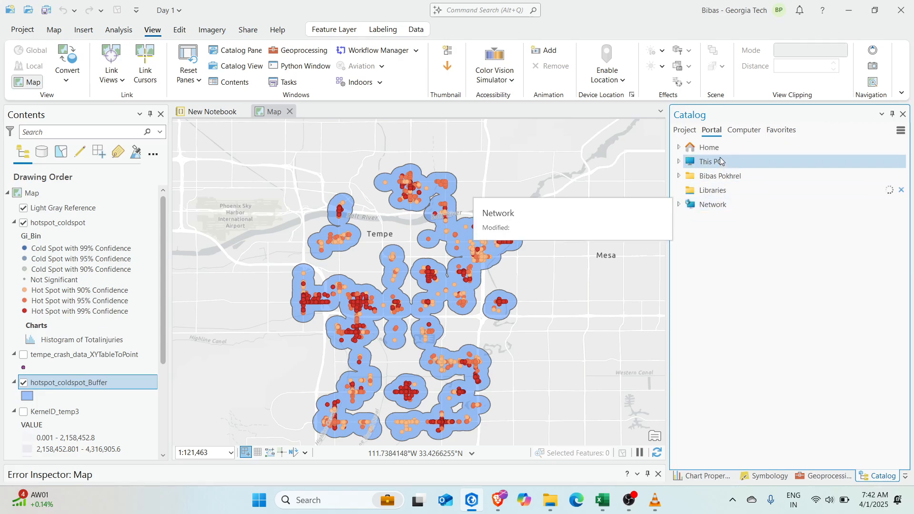
pyautogui.click(744, 132)
pyautogui.click(715, 134)
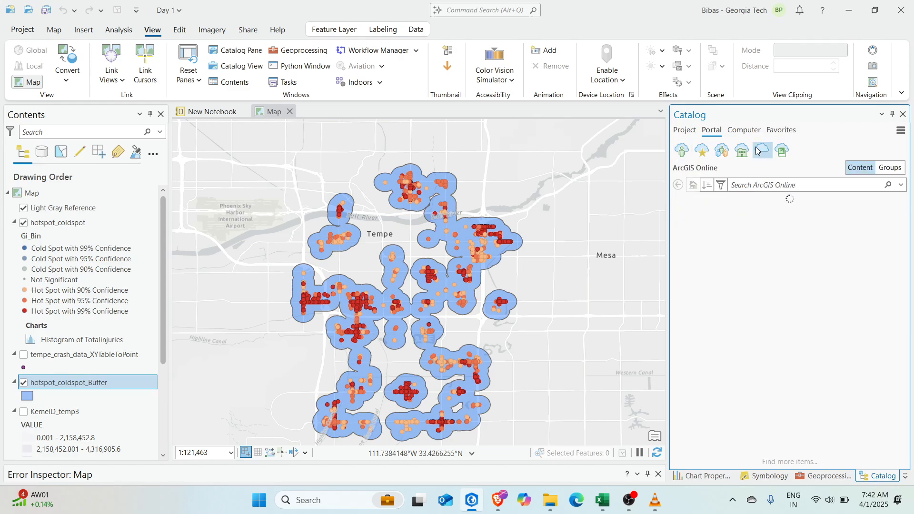
pyautogui.scroll(-5, 284, 282)
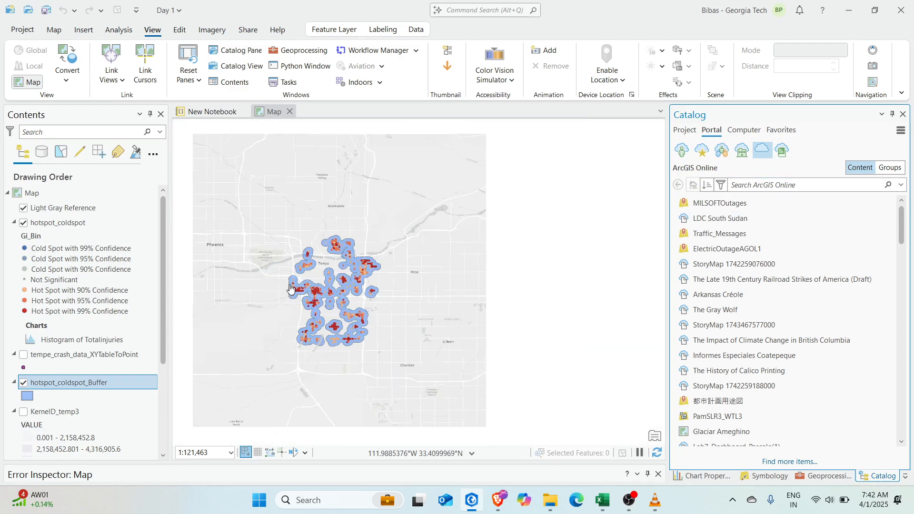
pyautogui.scroll(3, 359, 277)
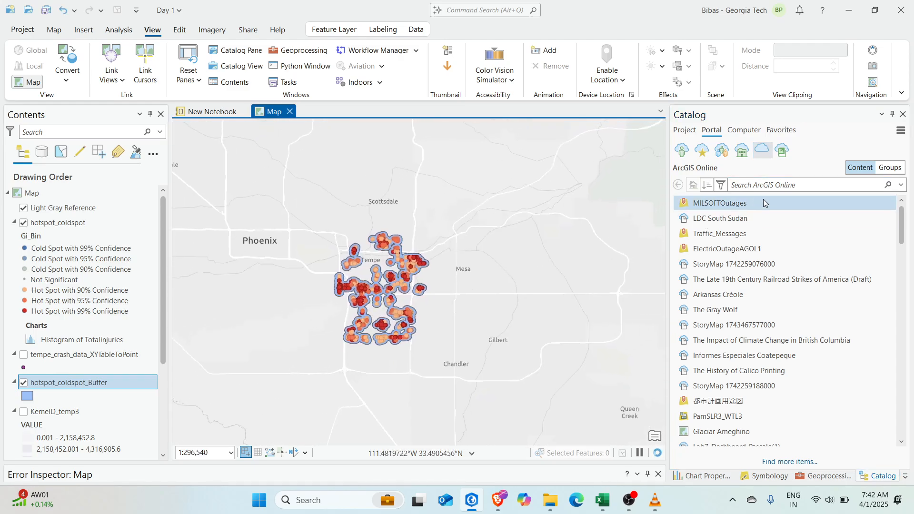
# Search ArcGIS Online for 'arizona roads' and add AZ All Roads Network 2021 to the map
pyautogui.click(792, 185)
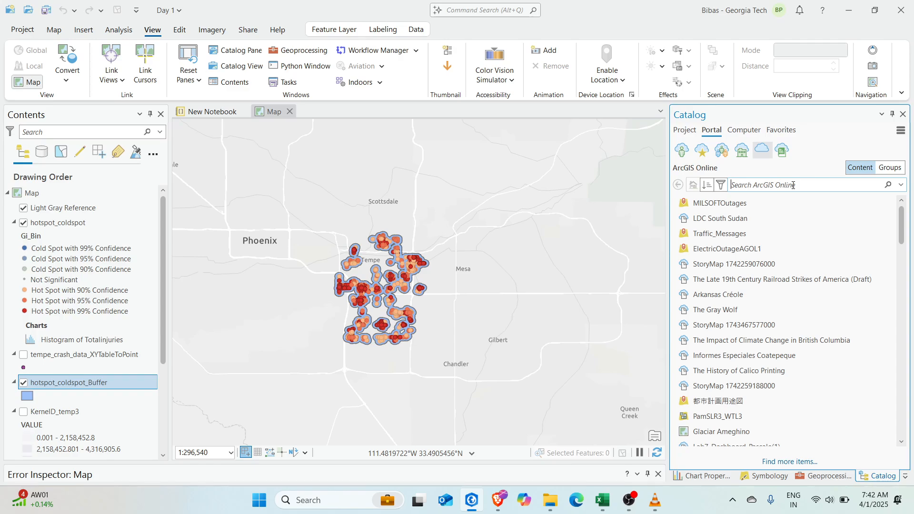
pyautogui.write('arizona roads')
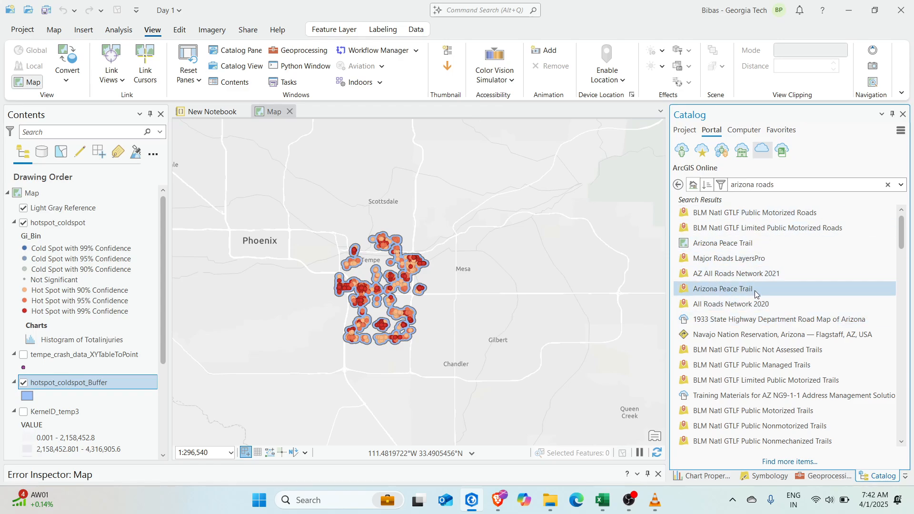
pyautogui.moveTo(729, 277)
pyautogui.moveTo(740, 276); pyautogui.dragTo(91, 208)
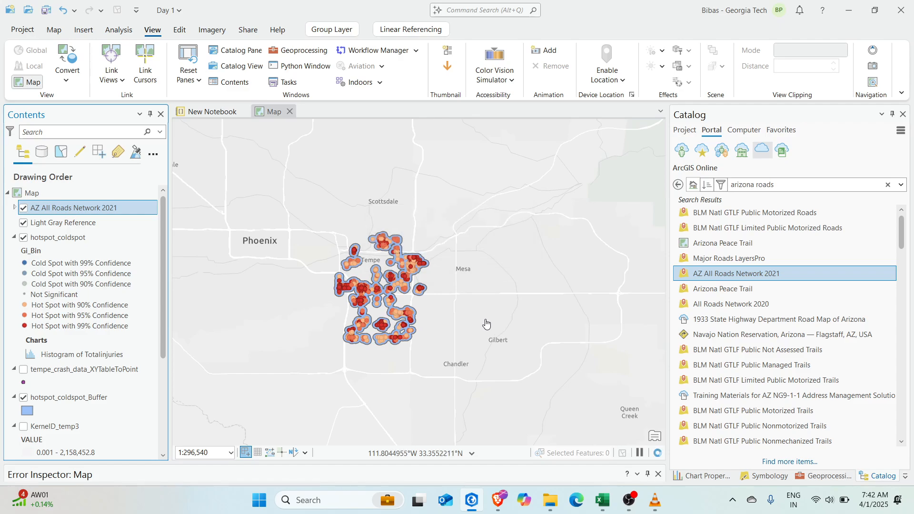
pyautogui.scroll(-5, 485, 320)
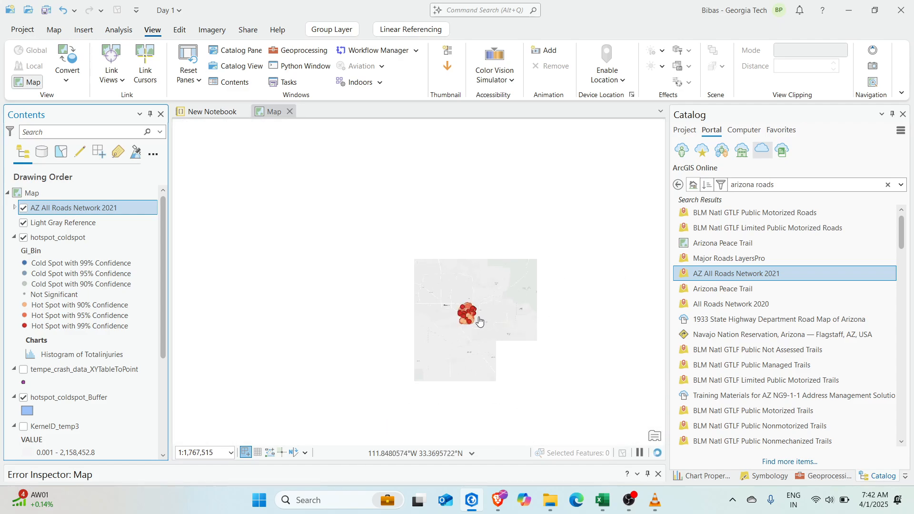
pyautogui.scroll(5, 480, 321)
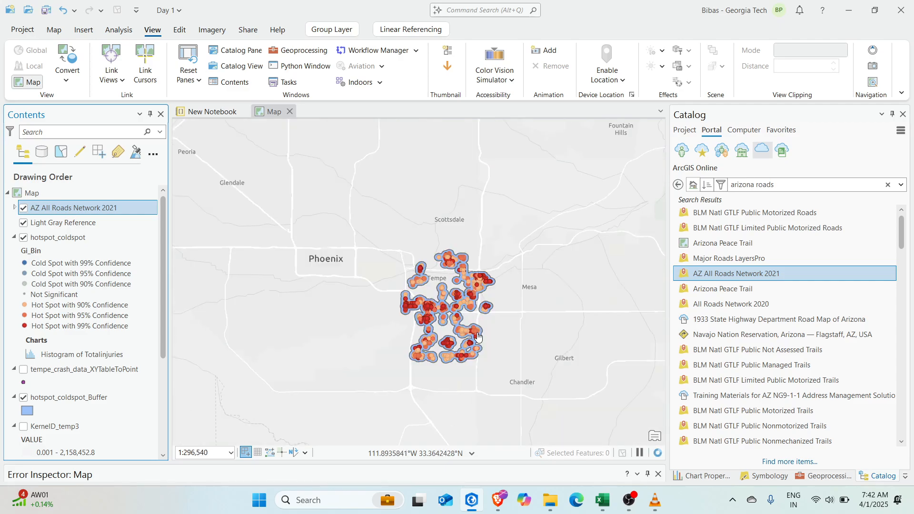
pyautogui.moveTo(477, 354); pyautogui.dragTo(470, 330)
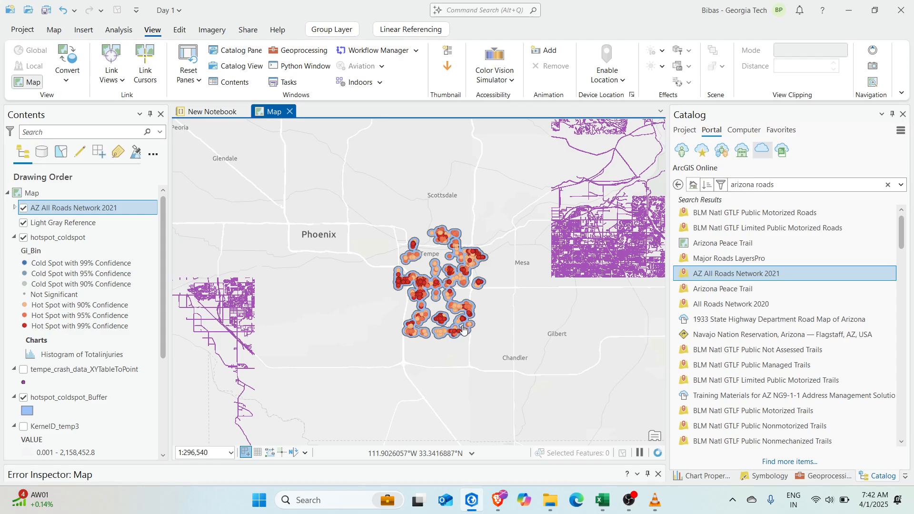
# Search the portal for 'tempe schools' and look over the Tempe Public Schools result
pyautogui.click(798, 186)
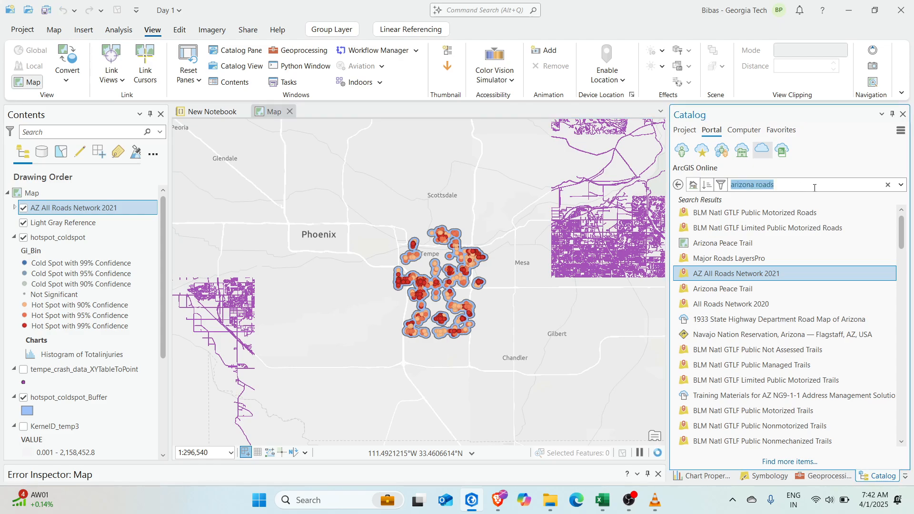
pyautogui.press('BackSpace')
pyautogui.write('tm')
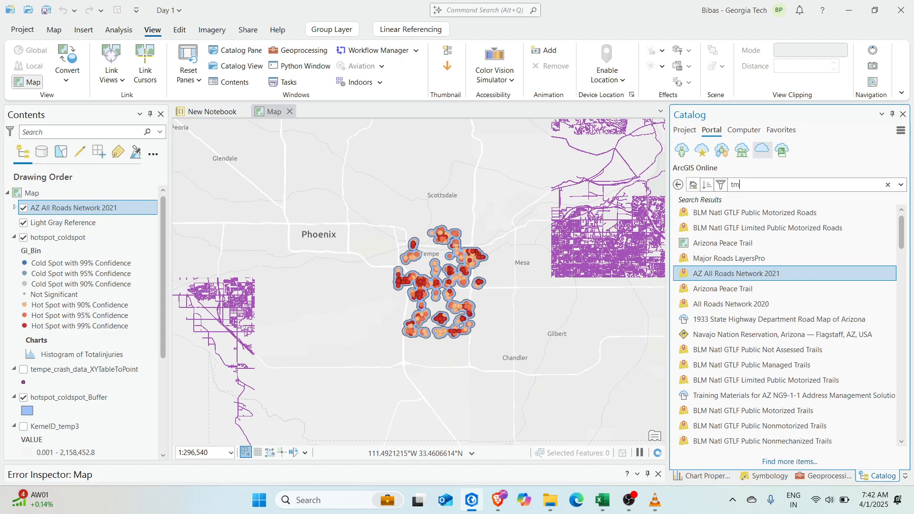
pyautogui.write('mpe schools')
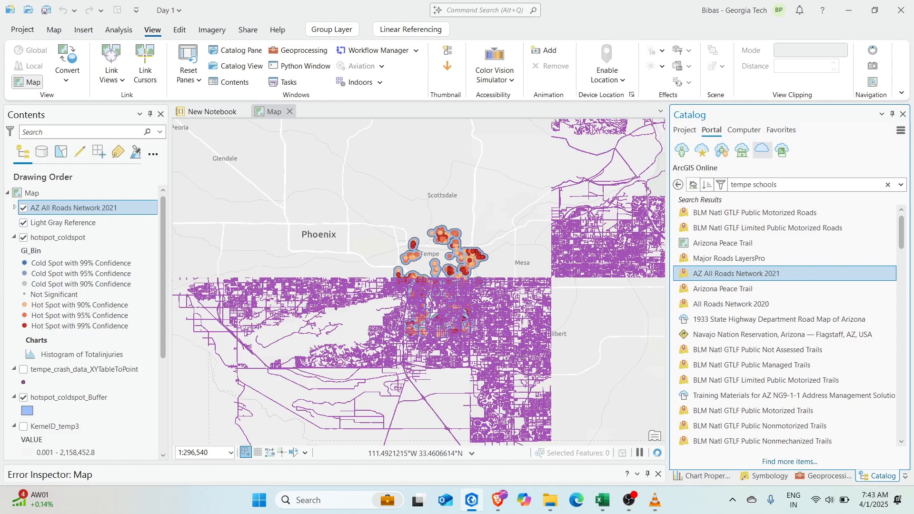
pyautogui.press('Return')
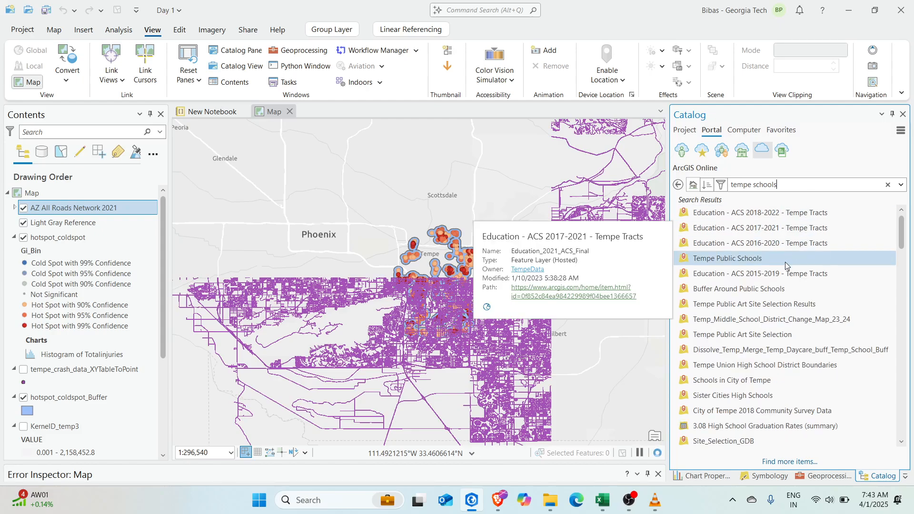
pyautogui.moveTo(745, 263)
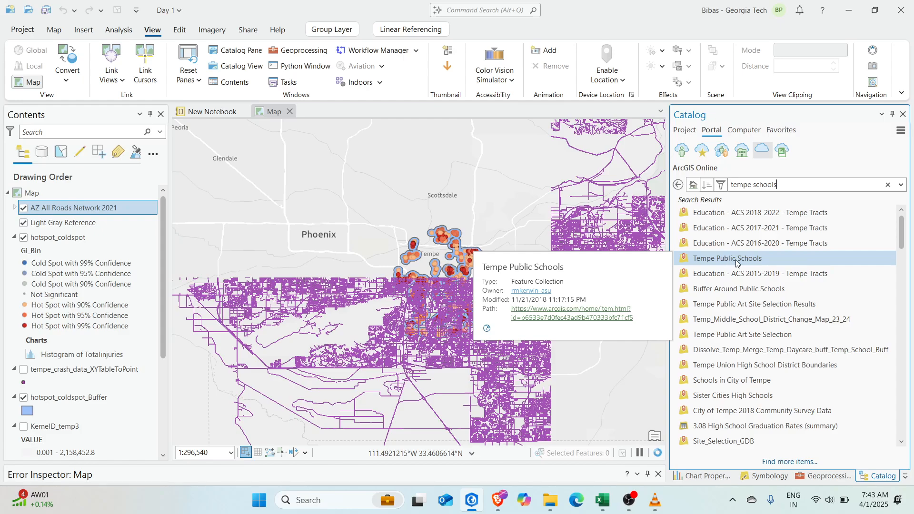
pyautogui.moveTo(735, 280)
pyautogui.moveTo(731, 295)
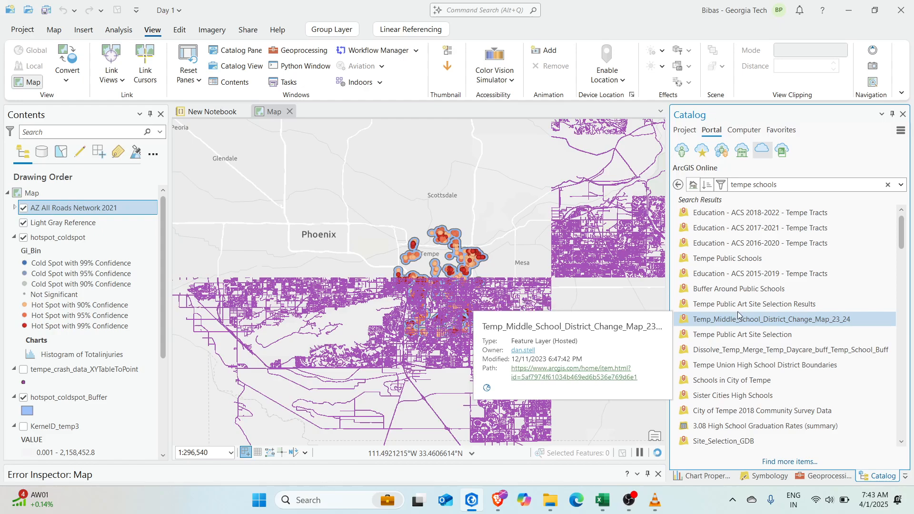
pyautogui.moveTo(729, 260); pyautogui.dragTo(363, 241)
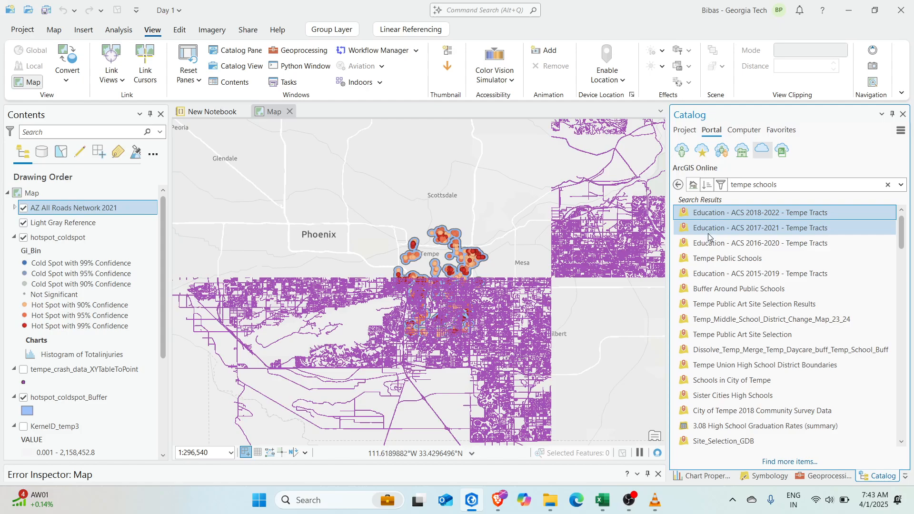
pyautogui.moveTo(720, 267); pyautogui.dragTo(357, 215)
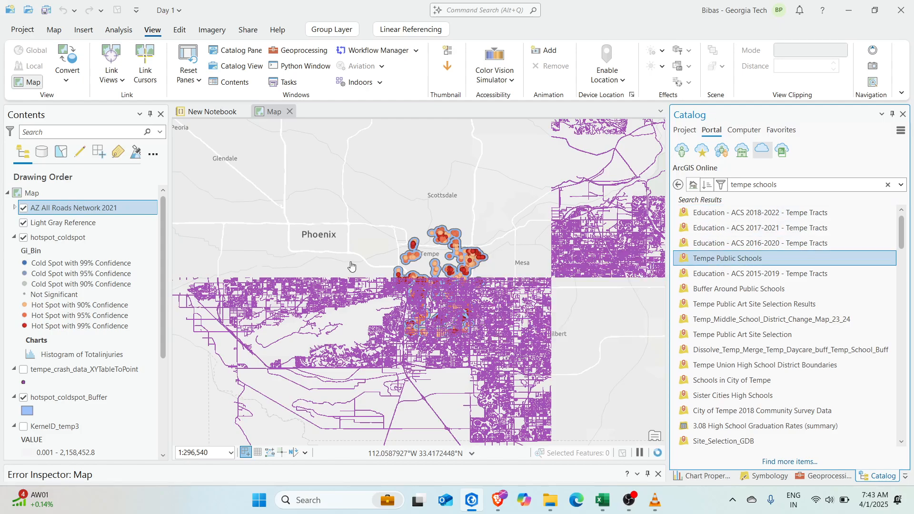
# Pan and zoom the map to center on Tempe's hotspots
pyautogui.moveTo(465, 292); pyautogui.dragTo(443, 284)
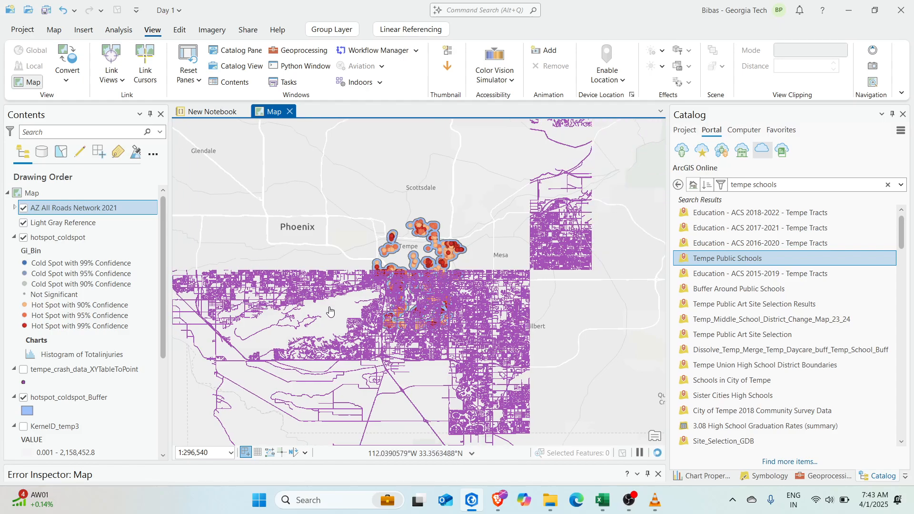
pyautogui.moveTo(314, 241); pyautogui.dragTo(291, 245)
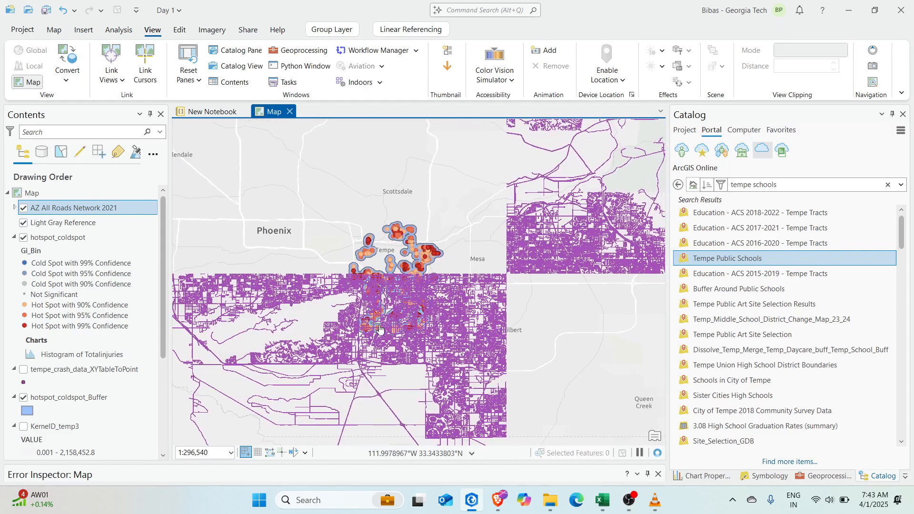
pyautogui.moveTo(377, 276); pyautogui.dragTo(397, 248)
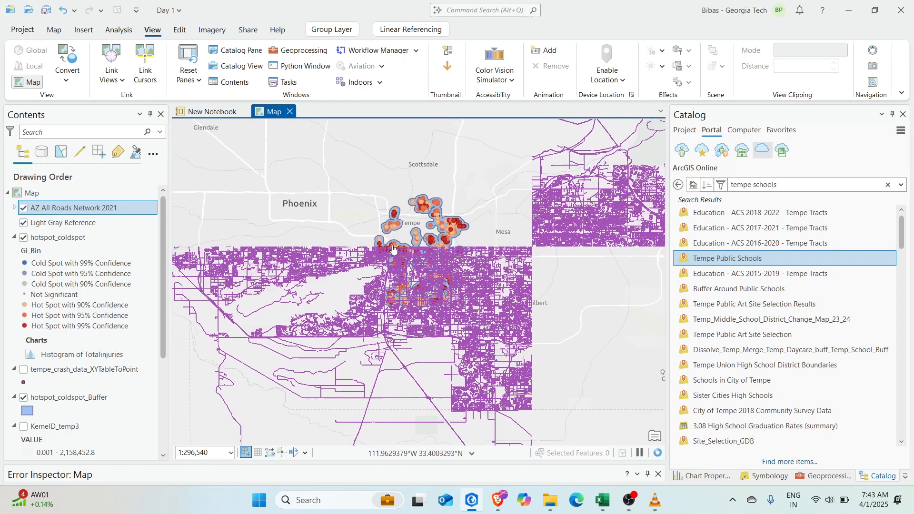
pyautogui.scroll(2, 400, 252)
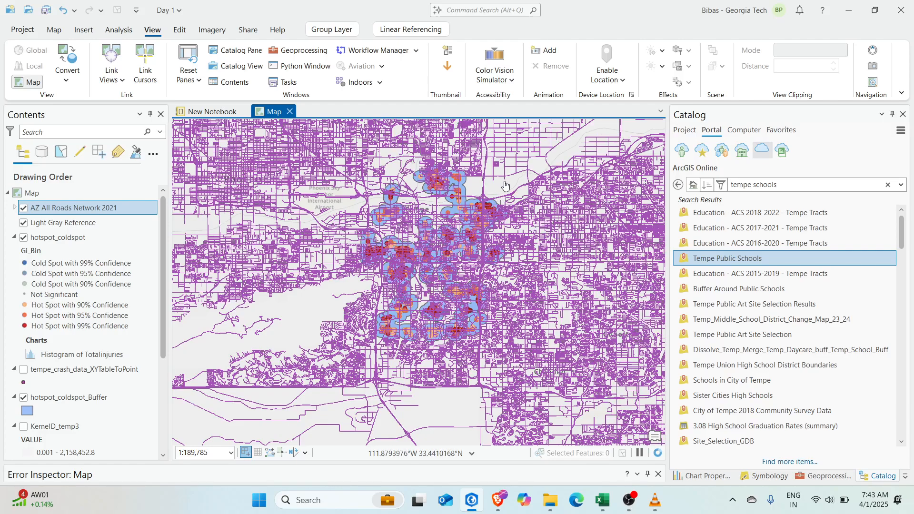
pyautogui.moveTo(515, 274); pyautogui.dragTo(497, 286)
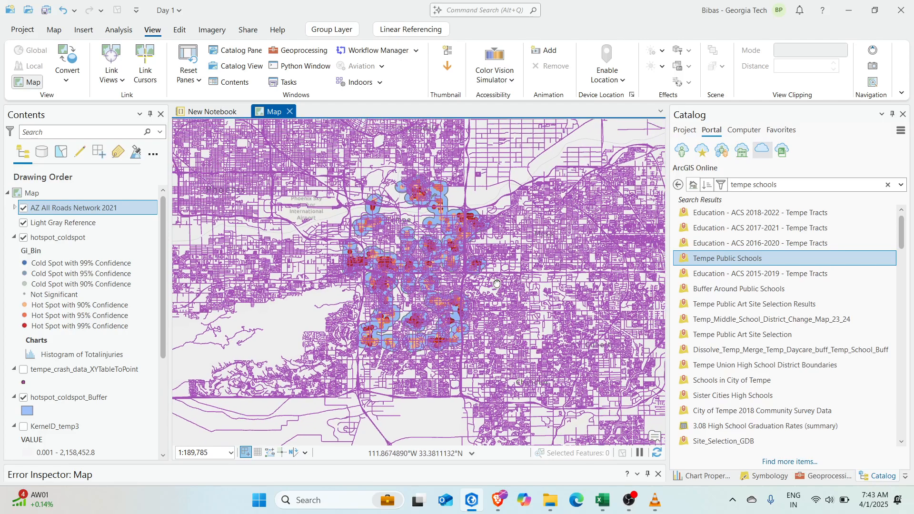
# Switch the Catalog to the project's Day 1 folder contents and inspect Day 1.gdb
pyautogui.click(240, 51)
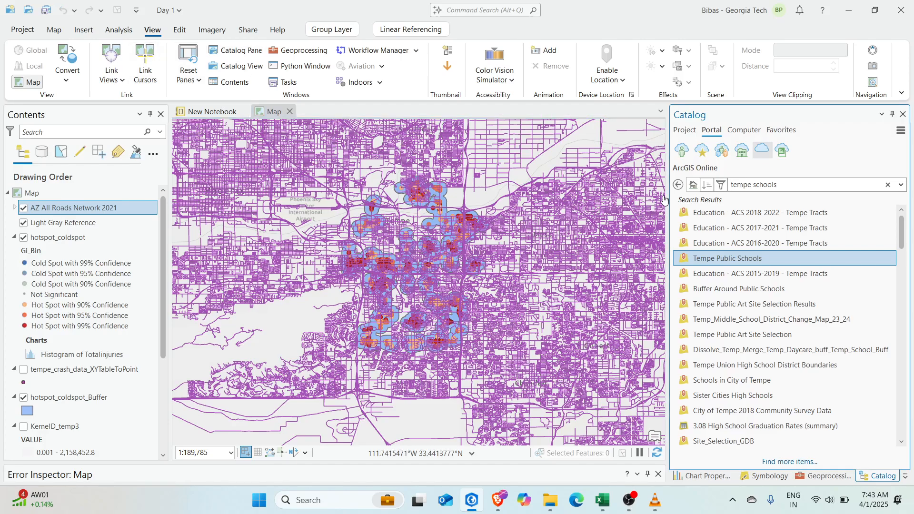
pyautogui.click(686, 130)
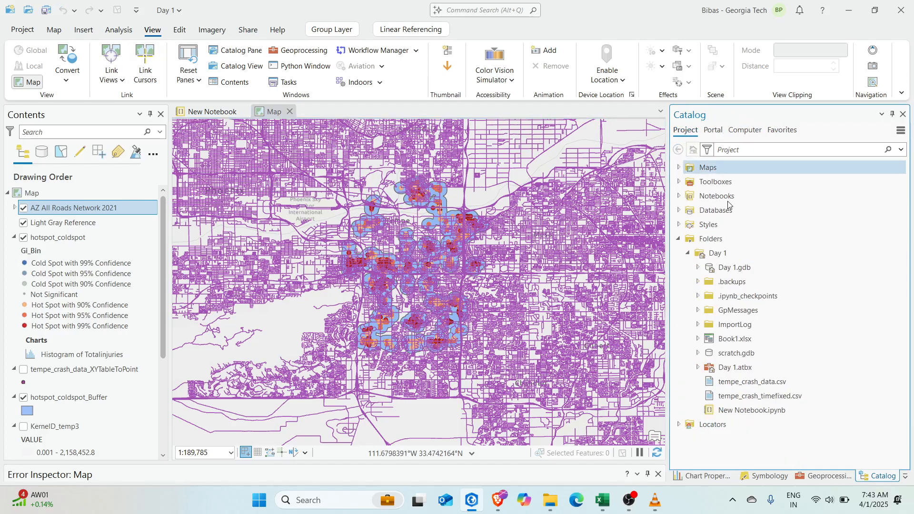
pyautogui.click(698, 267)
pyautogui.click(697, 267)
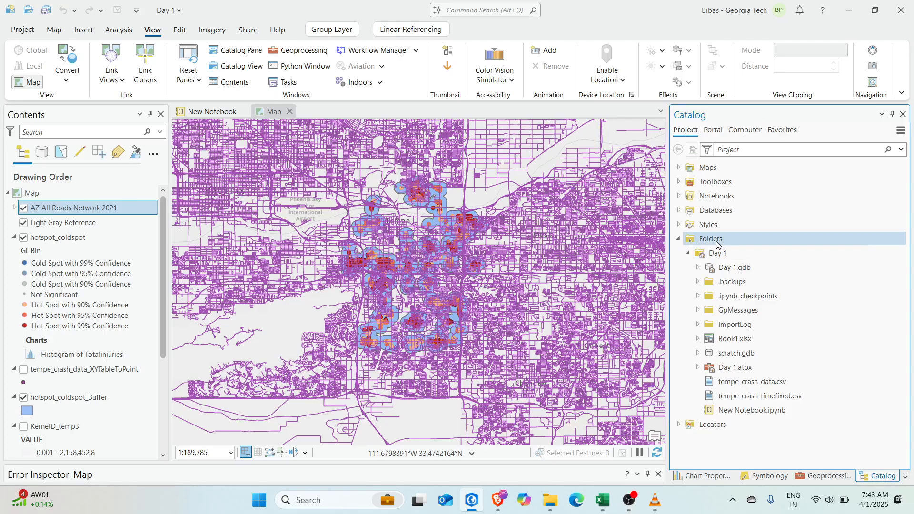
pyautogui.moveTo(483, 371); pyautogui.dragTo(457, 368)
pyautogui.moveTo(433, 292); pyautogui.dragTo(492, 321)
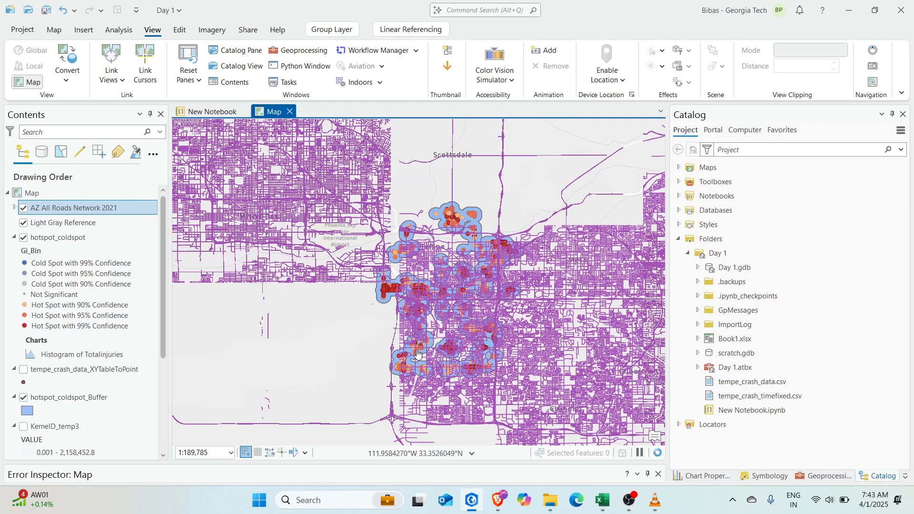
pyautogui.scroll(-3, 71, 419)
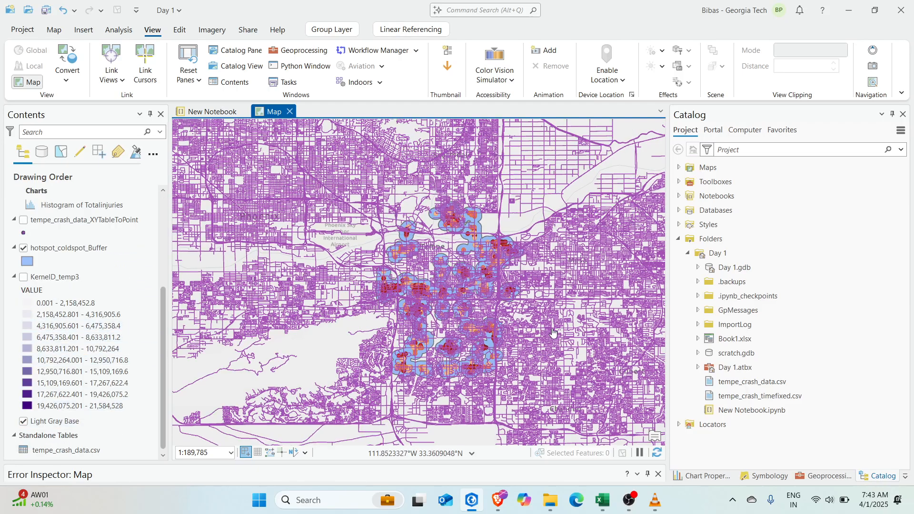
pyautogui.scroll(5, 496, 313)
pyautogui.scroll(-5, 485, 263)
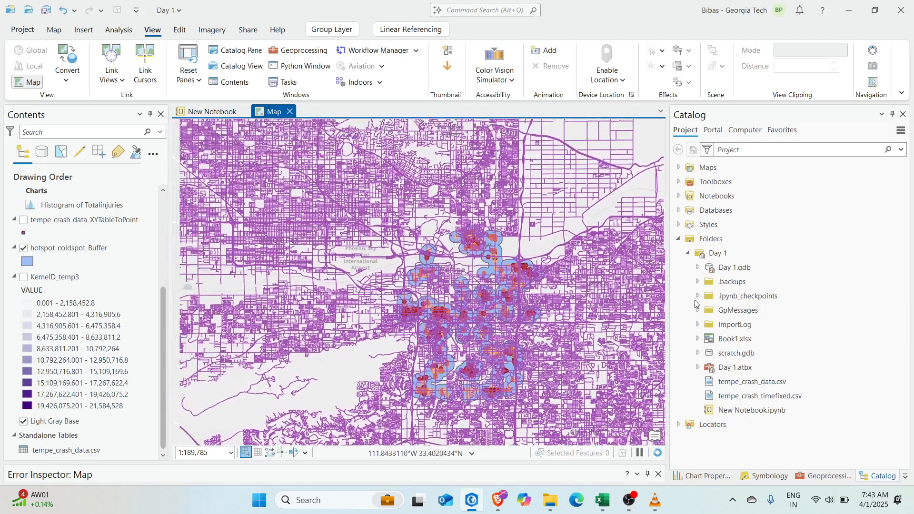
# Create a new file geodatabase named day2_gdb in the Day 1 folder
pyautogui.rightClick(729, 253)
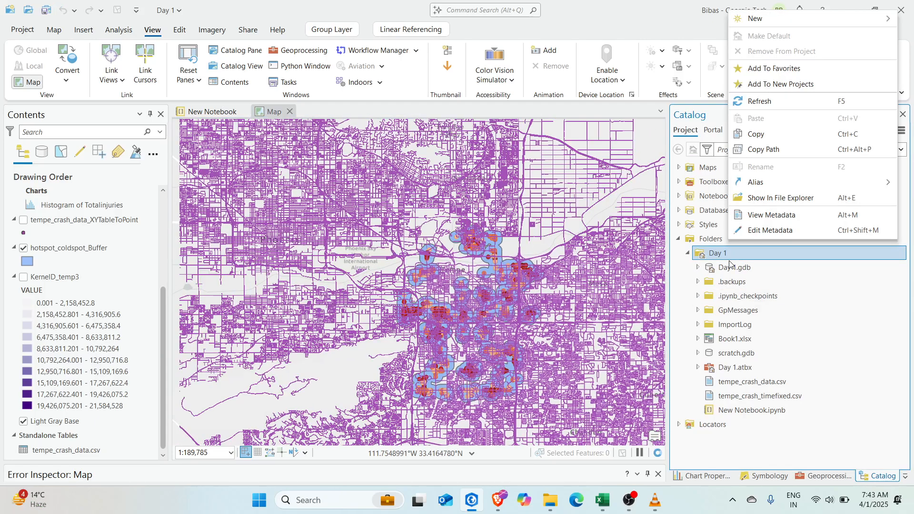
pyautogui.moveTo(820, 18)
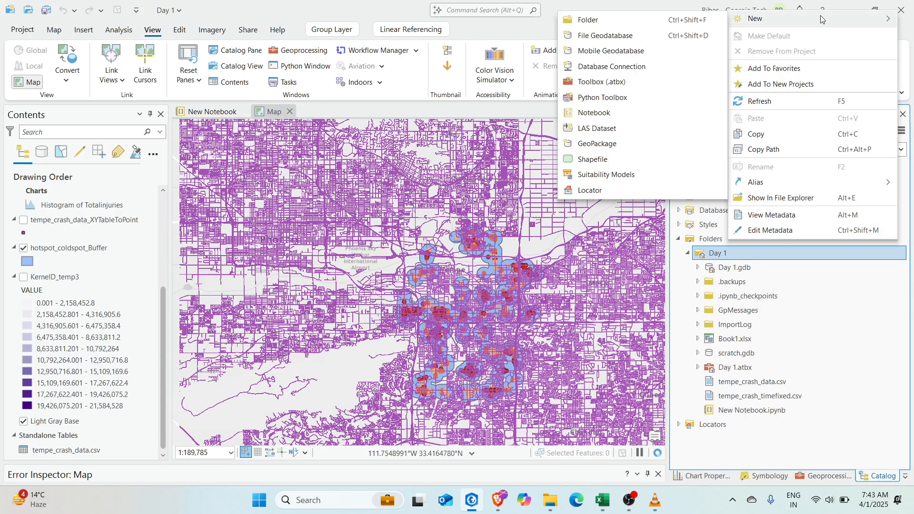
pyautogui.click(628, 39)
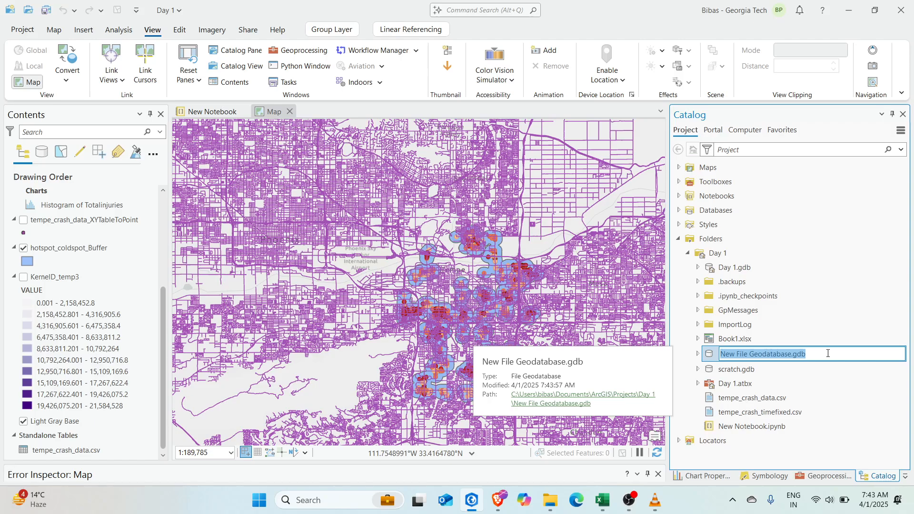
pyautogui.write('day2_')
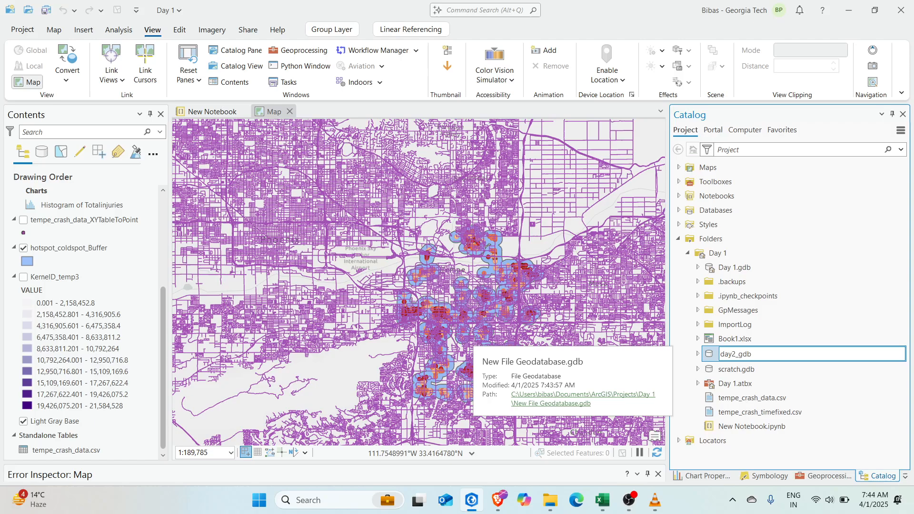
pyautogui.press('Return')
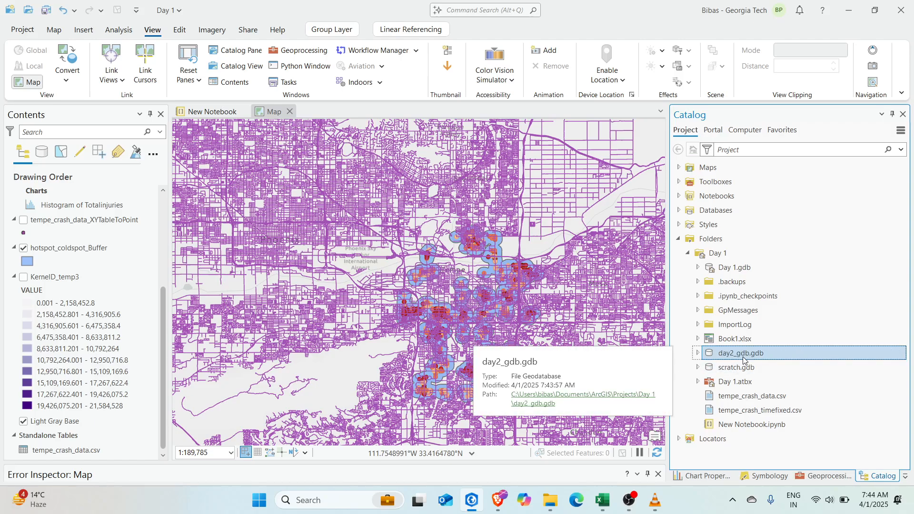
pyautogui.rightClick(742, 356)
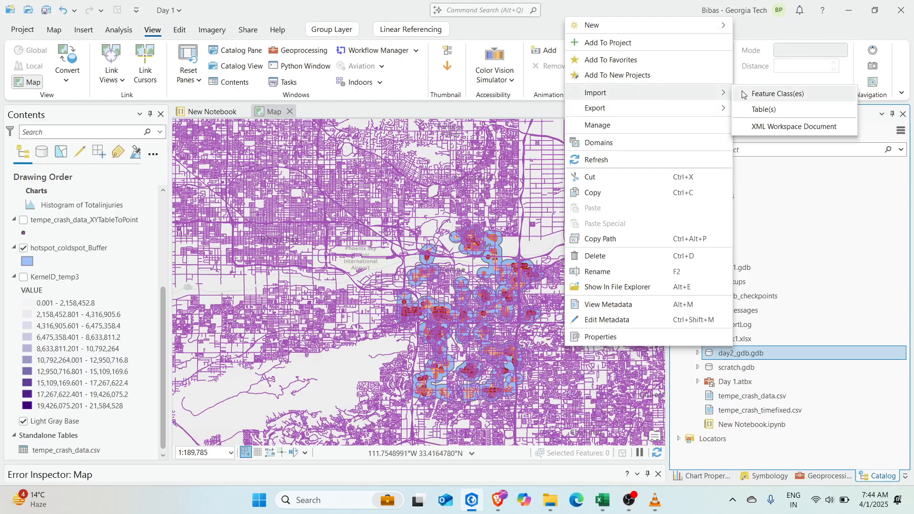
# Start importing feature classes into day2_gdb.gdb and hide the AZ All Roads Network 2021 layer
pyautogui.click(761, 94)
pyautogui.scroll(5, 68, 240)
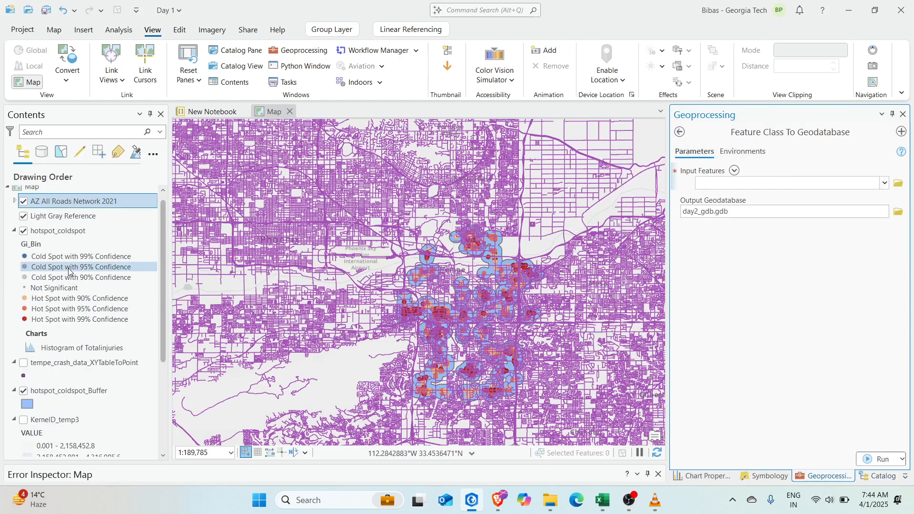
pyautogui.click(24, 208)
pyautogui.scroll(-1, 42, 252)
pyautogui.scroll(1, 41, 252)
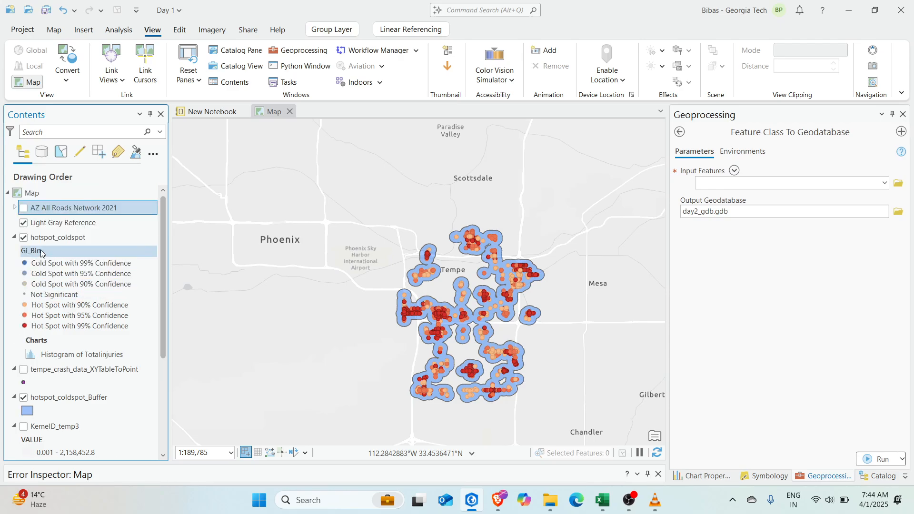
# Move Light Gray Reference below Light Gray Base in the drawing order
pyautogui.click(23, 223)
pyautogui.click(24, 223)
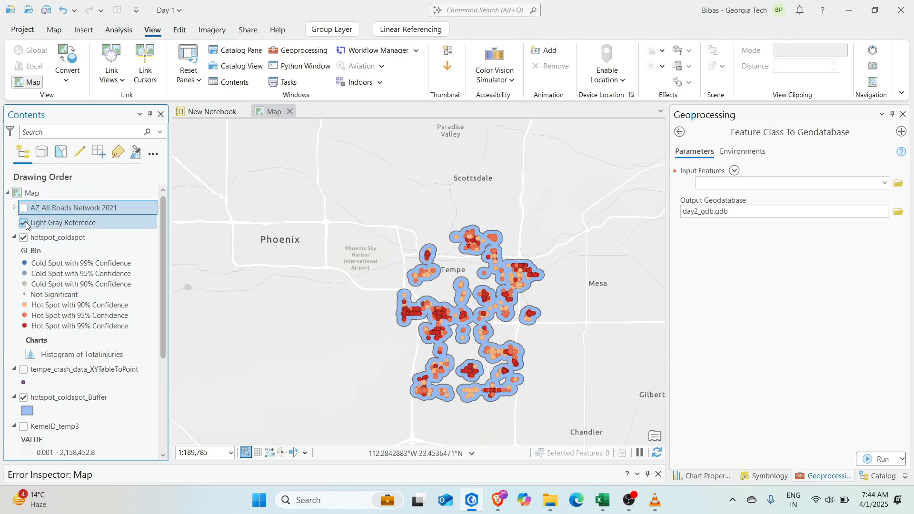
pyautogui.click(54, 222)
pyautogui.scroll(-1, 93, 447)
pyautogui.moveTo(76, 462); pyautogui.dragTo(102, 466)
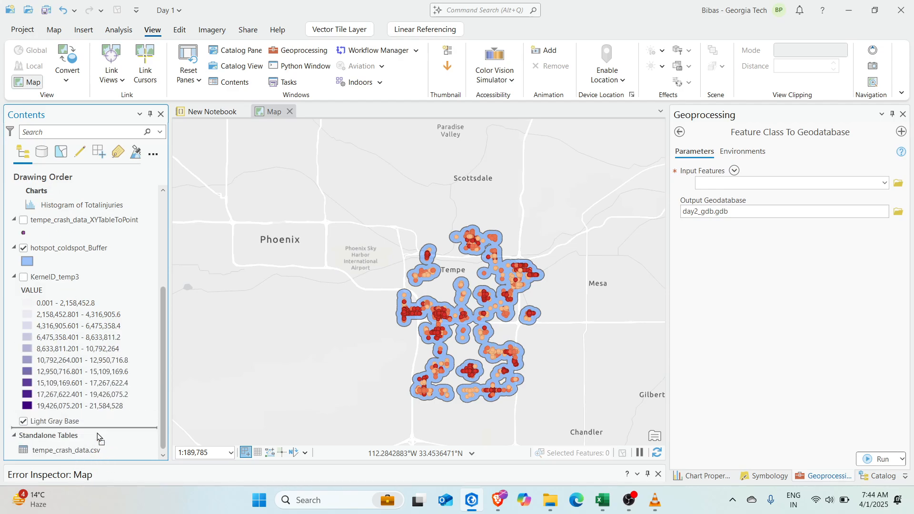
pyautogui.moveTo(97, 434); pyautogui.dragTo(98, 434)
pyautogui.scroll(1, 140, 297)
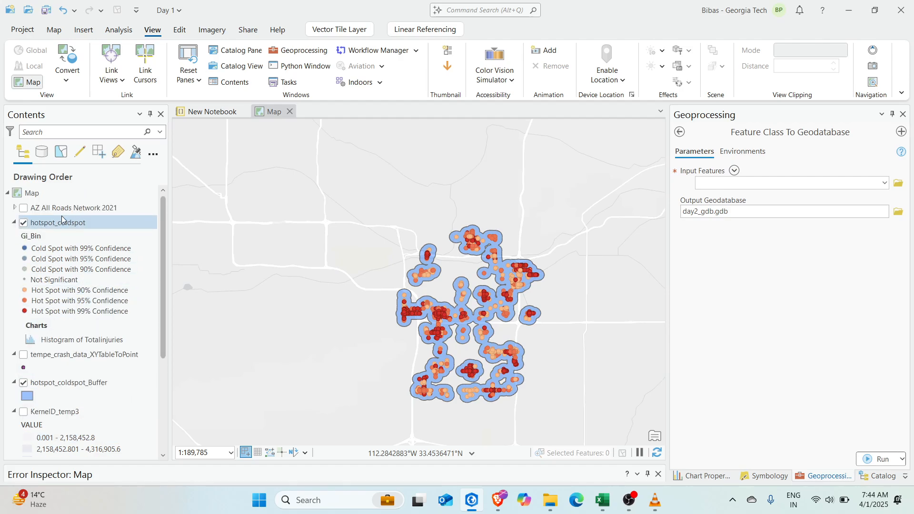
# List the Contents layers by data source and widen the pane
pyautogui.rightClick(31, 193)
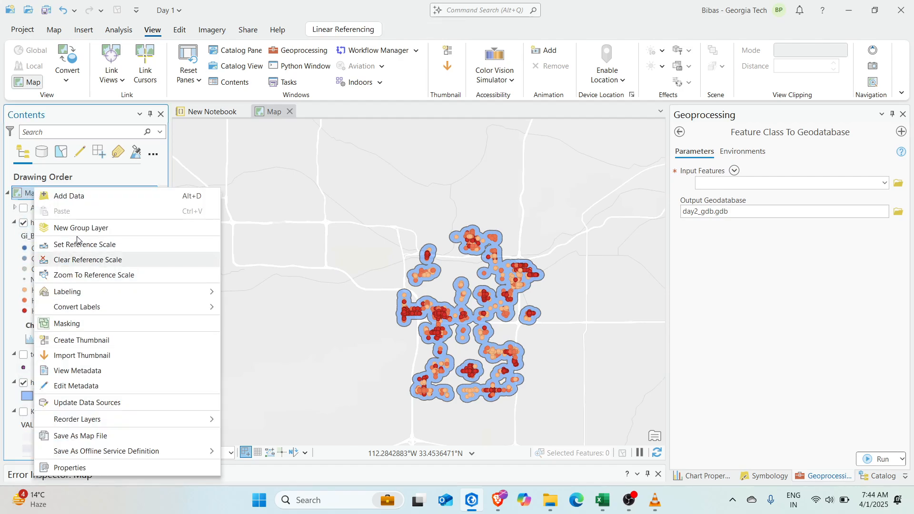
pyautogui.moveTo(149, 423)
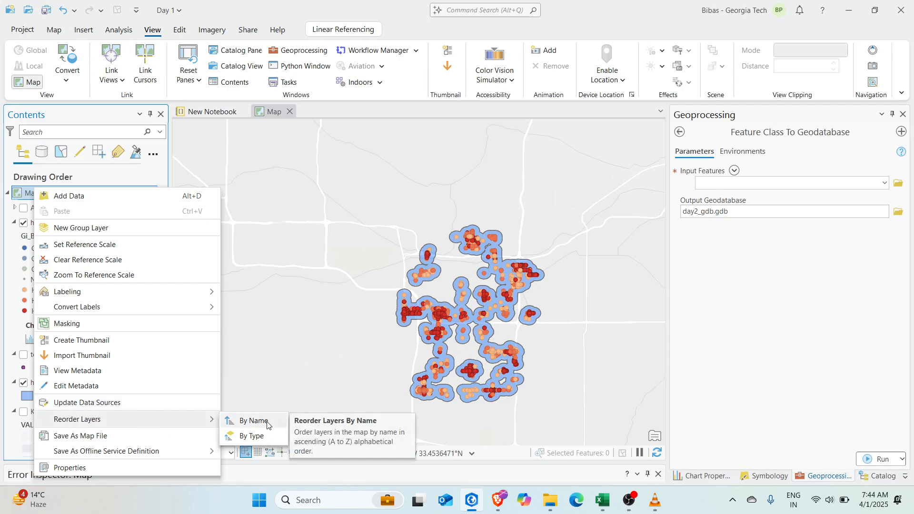
pyautogui.click(100, 173)
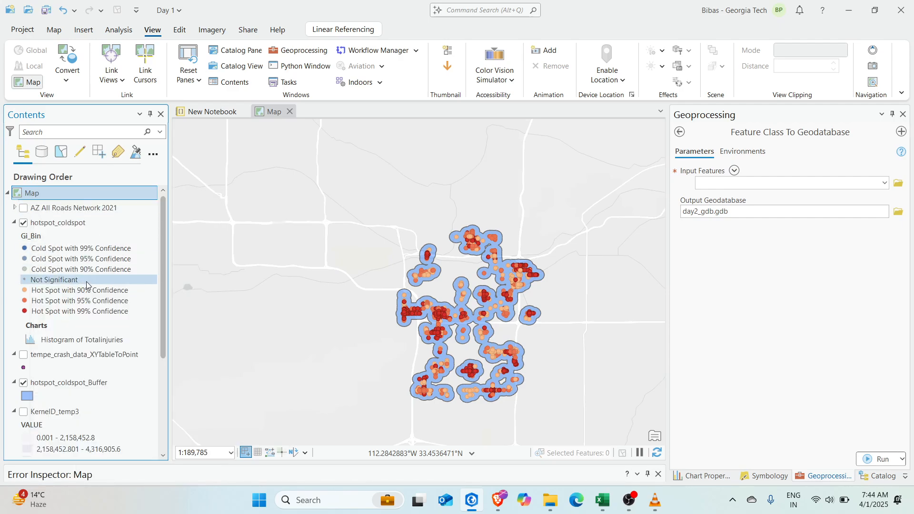
pyautogui.click(41, 152)
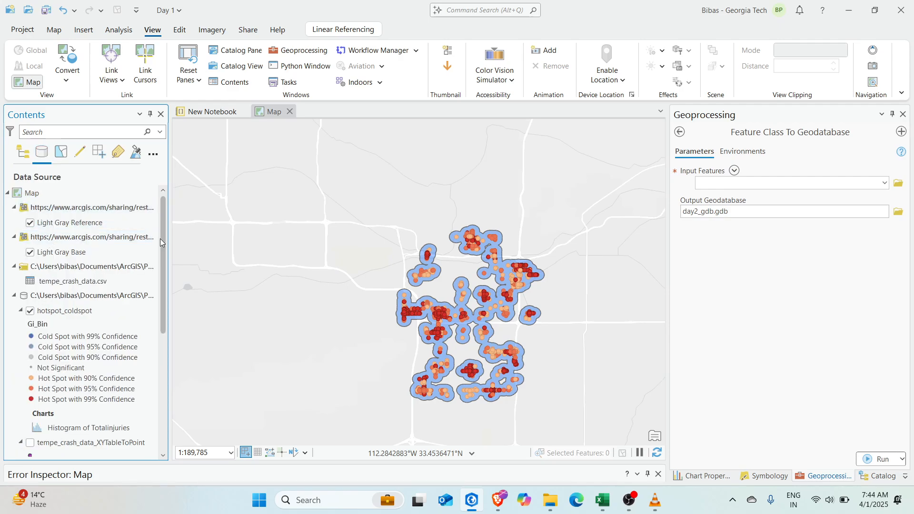
pyautogui.moveTo(169, 263); pyautogui.dragTo(210, 267)
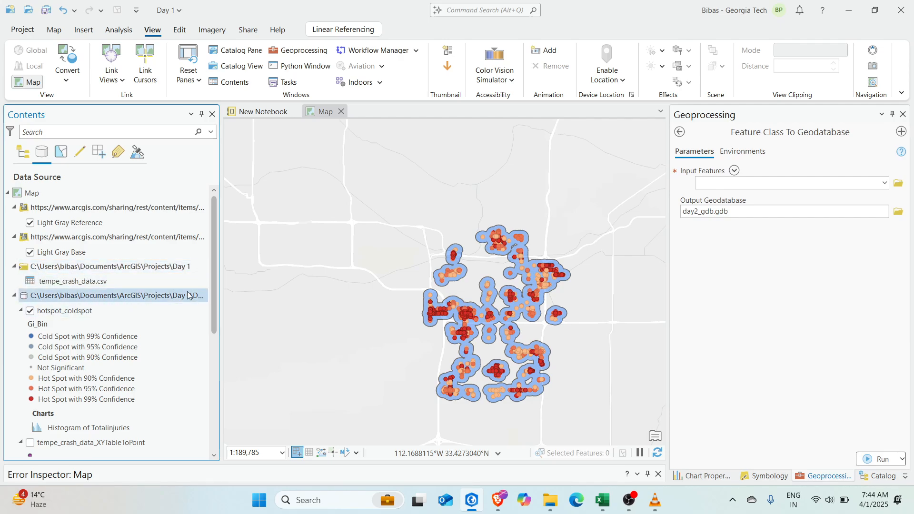
pyautogui.scroll(-4, 86, 300)
pyautogui.scroll(4, 61, 275)
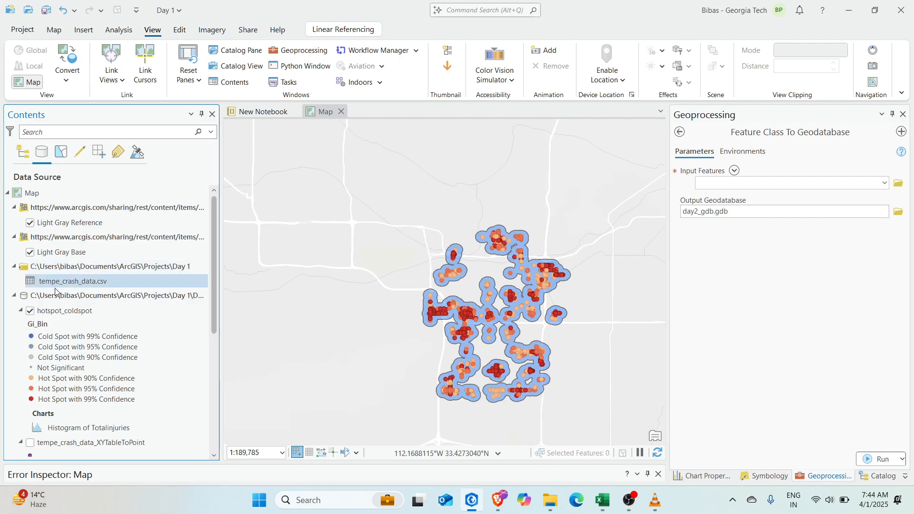
# Inspect the Day 1.gdb source path, then select AllRoadsNetwork under AZ_All_Roads_Network_2021
pyautogui.click(185, 300)
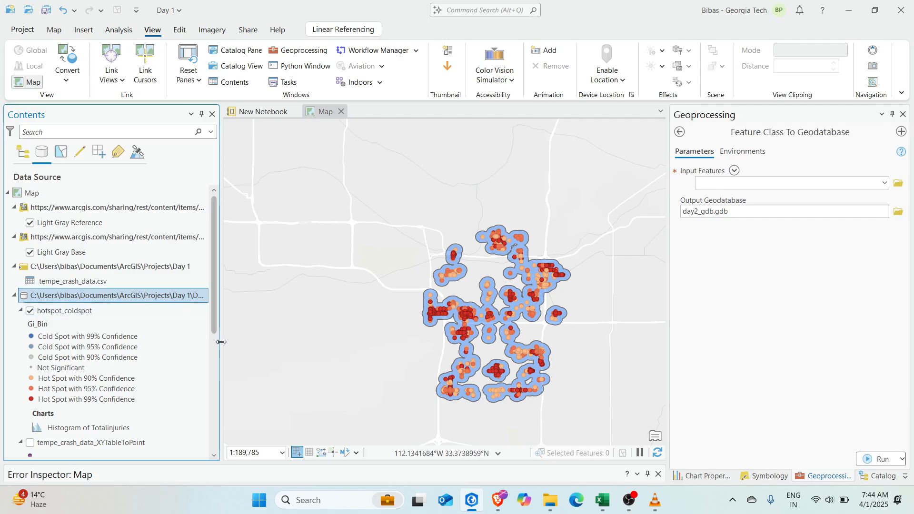
pyautogui.moveTo(221, 342)
pyautogui.mouseDown()
pyautogui.moveTo(273, 352)
pyautogui.moveTo(227, 347)
pyautogui.mouseUp()
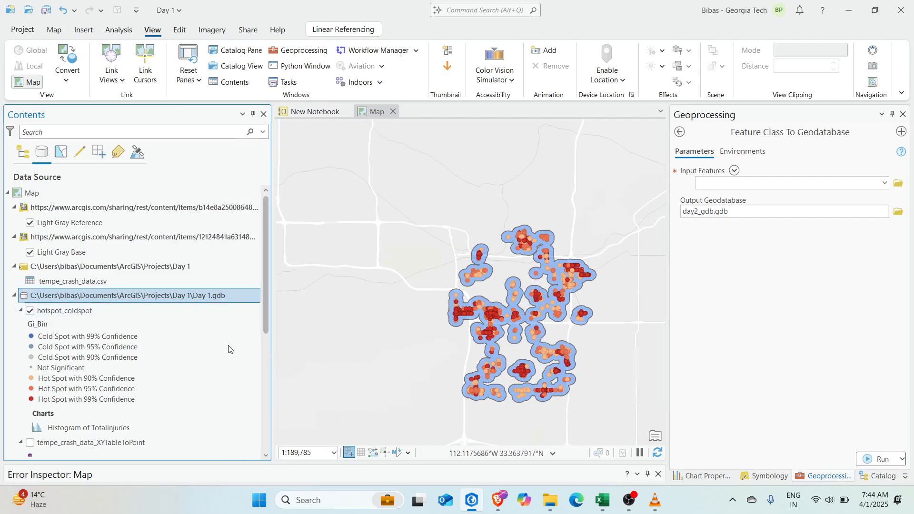
pyautogui.scroll(-9, 146, 324)
pyautogui.scroll(-1, 147, 316)
pyautogui.click(101, 420)
pyautogui.click(88, 436)
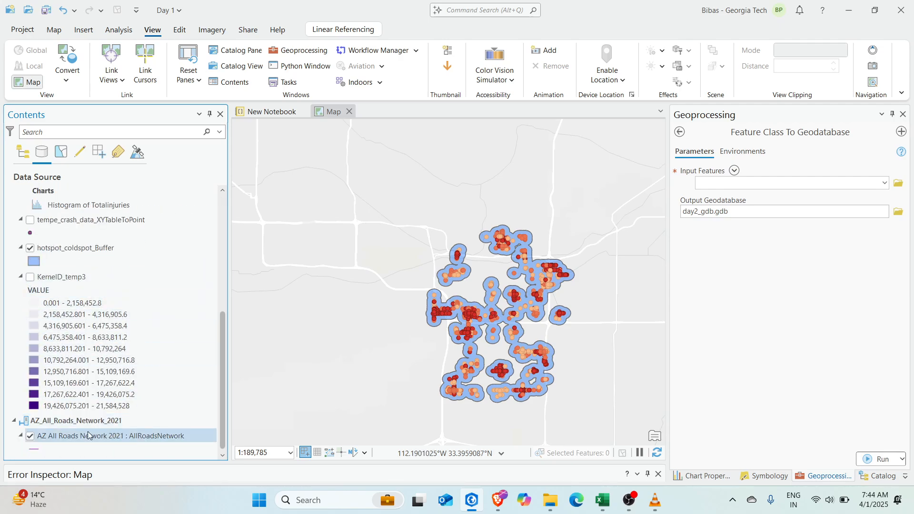
pyautogui.click(79, 422)
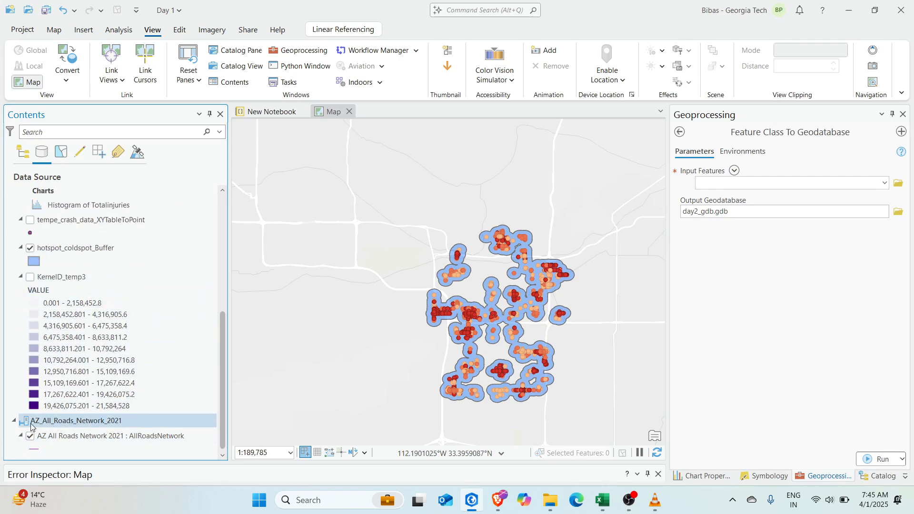
pyautogui.click(80, 436)
# Check the AllRoadsNetwork layer's data source in its Properties
pyautogui.rightClick(84, 434)
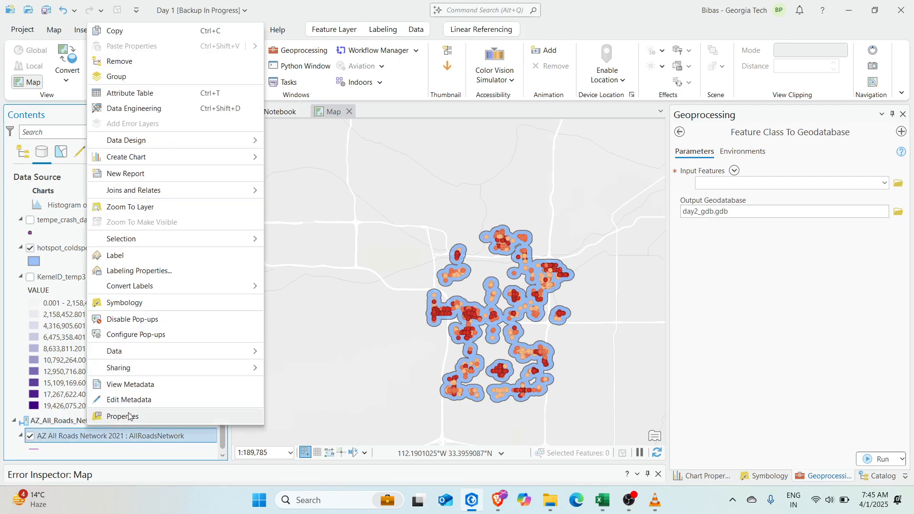
pyautogui.click(115, 414)
pyautogui.click(304, 182)
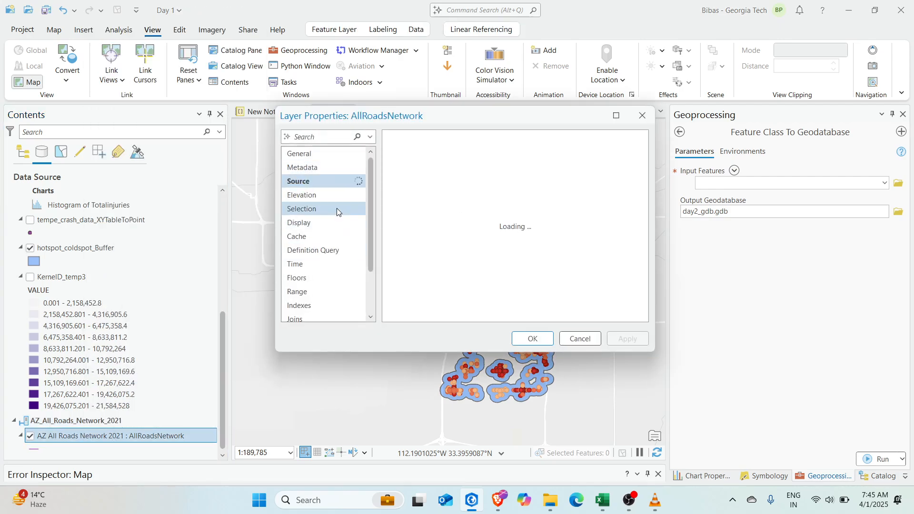
pyautogui.moveTo(480, 177); pyautogui.dragTo(611, 175)
pyautogui.click(642, 116)
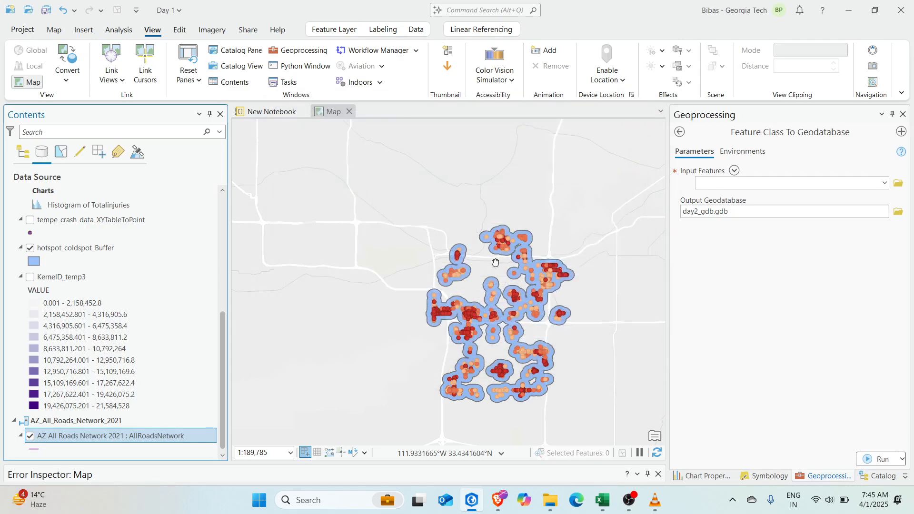
pyautogui.moveTo(494, 265); pyautogui.dragTo(446, 247)
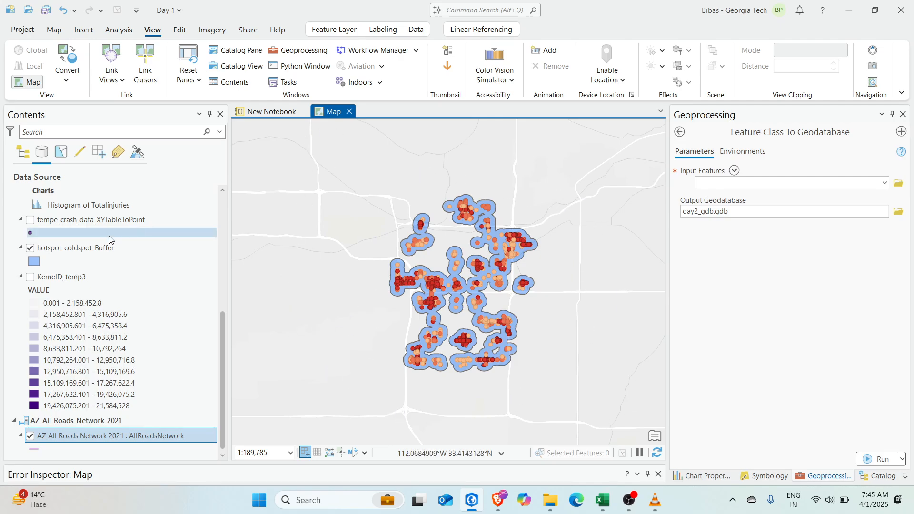
pyautogui.scroll(10, 109, 239)
# Return Contents to drawing order and set hotspot_coldspot as the Input Features
pyautogui.click(22, 151)
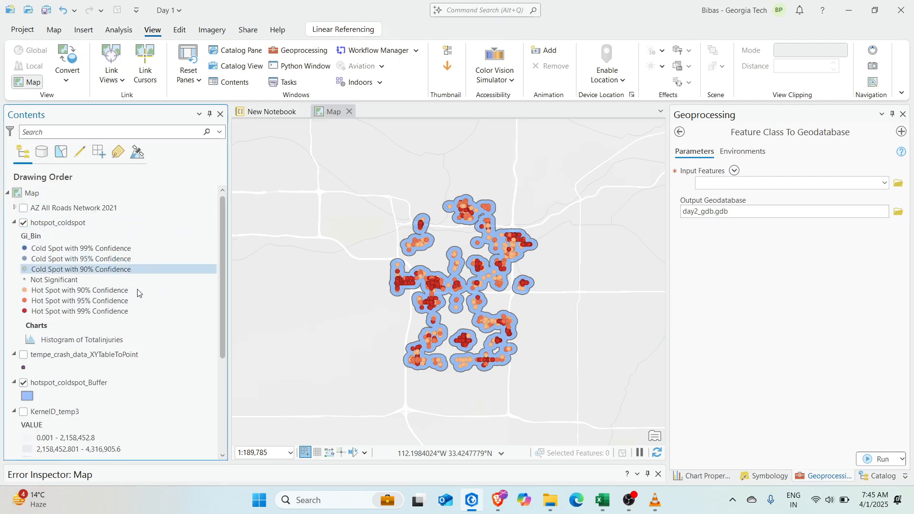
pyautogui.scroll(3, 433, 307)
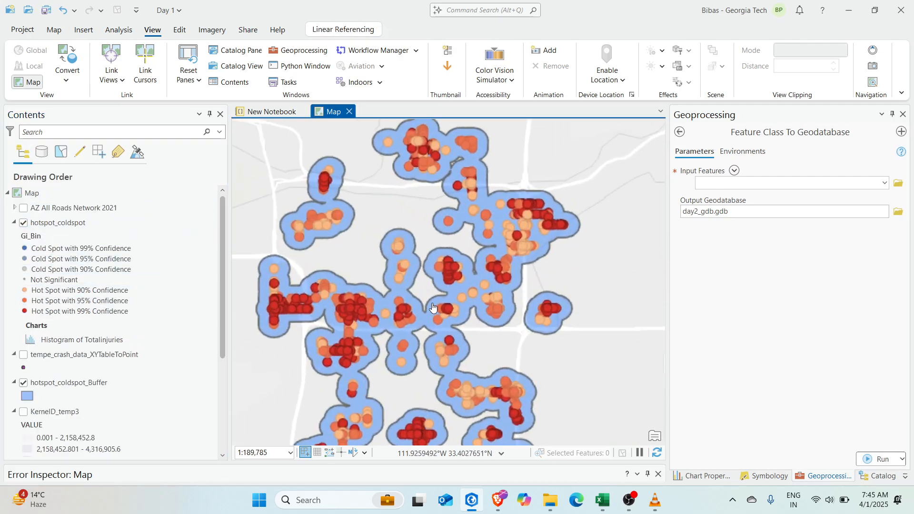
pyautogui.scroll(-3, 503, 247)
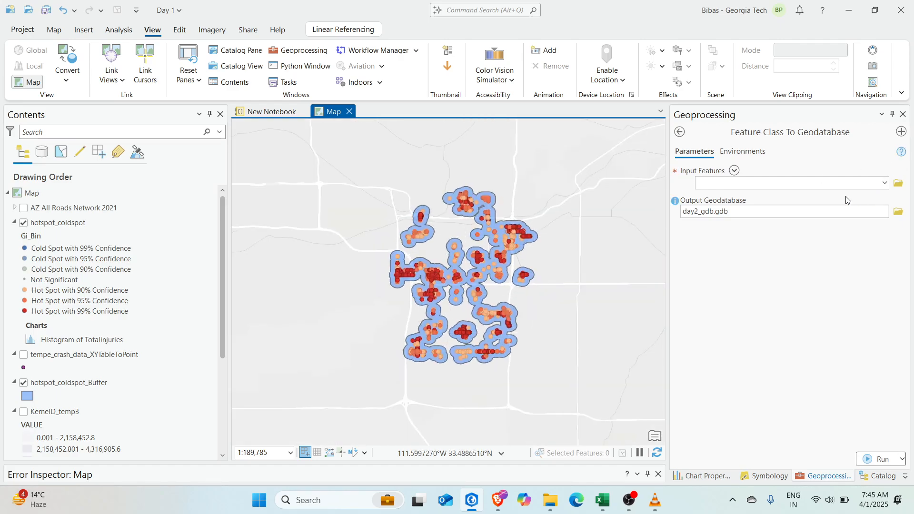
pyautogui.moveTo(60, 222); pyautogui.dragTo(757, 187)
pyautogui.scroll(-4, 53, 247)
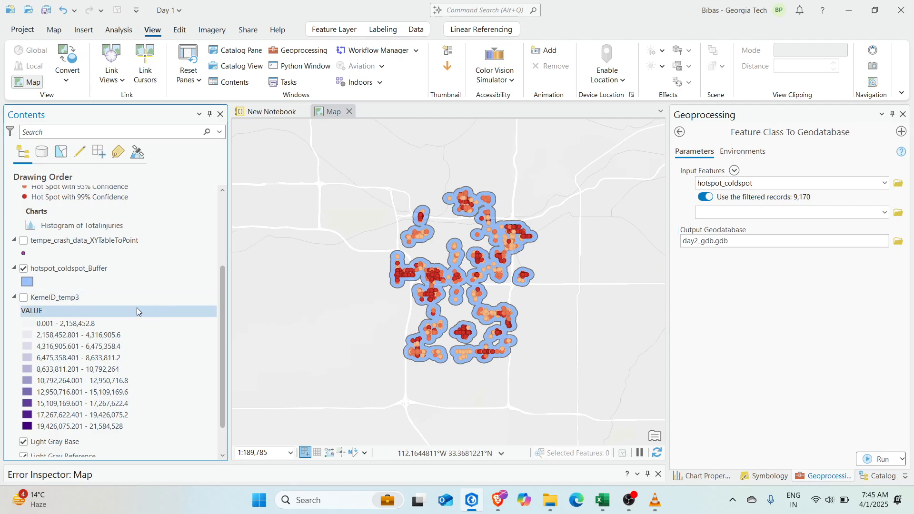
pyautogui.scroll(4, 137, 307)
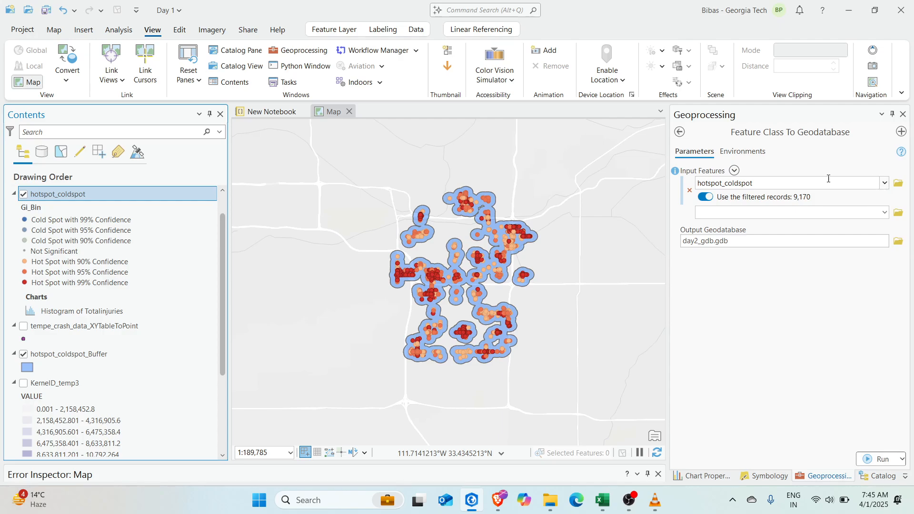
# Rename hotspot_coldspot to 'hotspot' and re-add it as the tool's Input Features
pyautogui.click(689, 190)
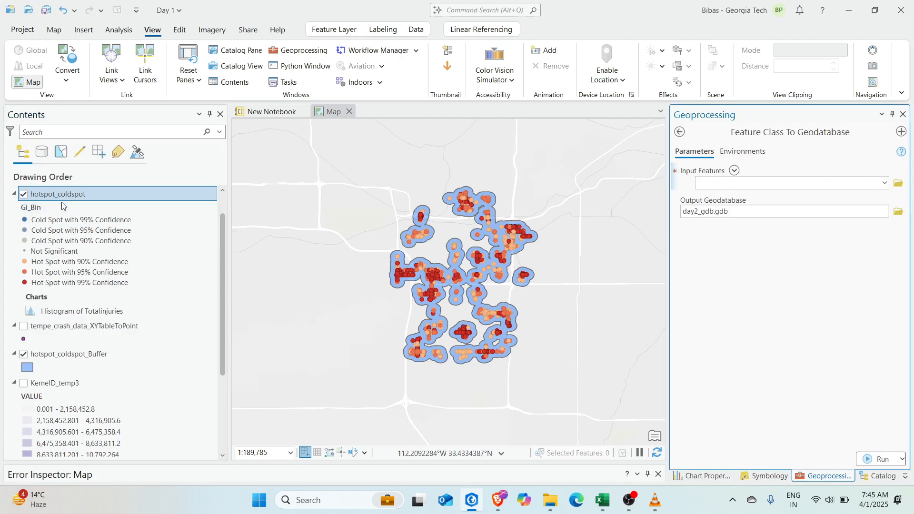
pyautogui.click(96, 195)
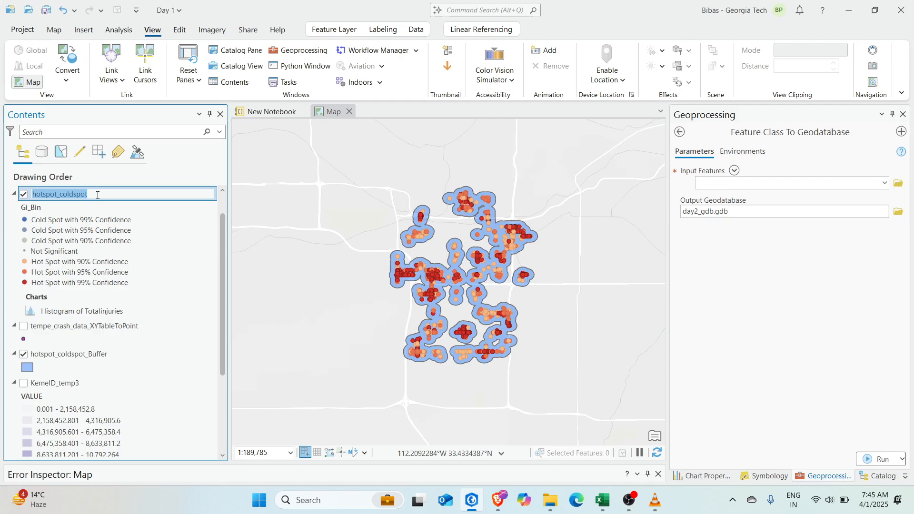
pyautogui.click(99, 195)
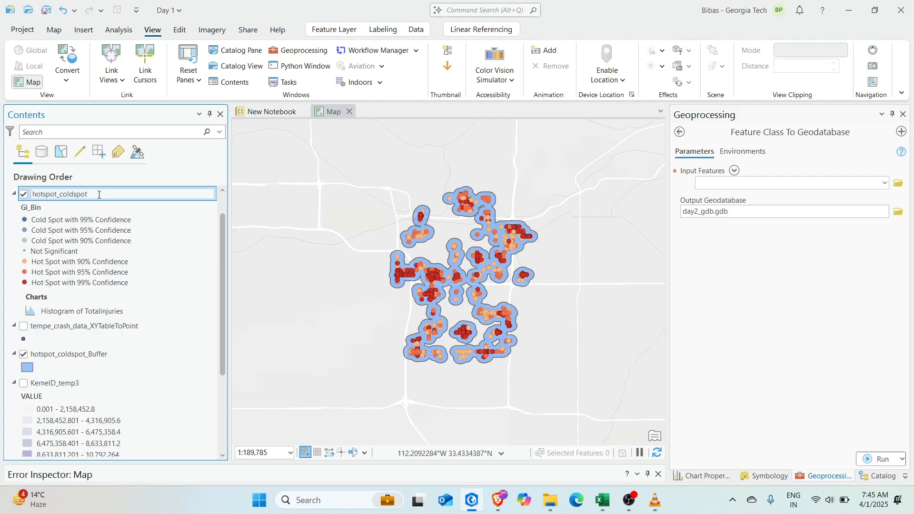
pyautogui.rightClick(99, 194)
pyautogui.click(91, 191)
pyautogui.press('Return')
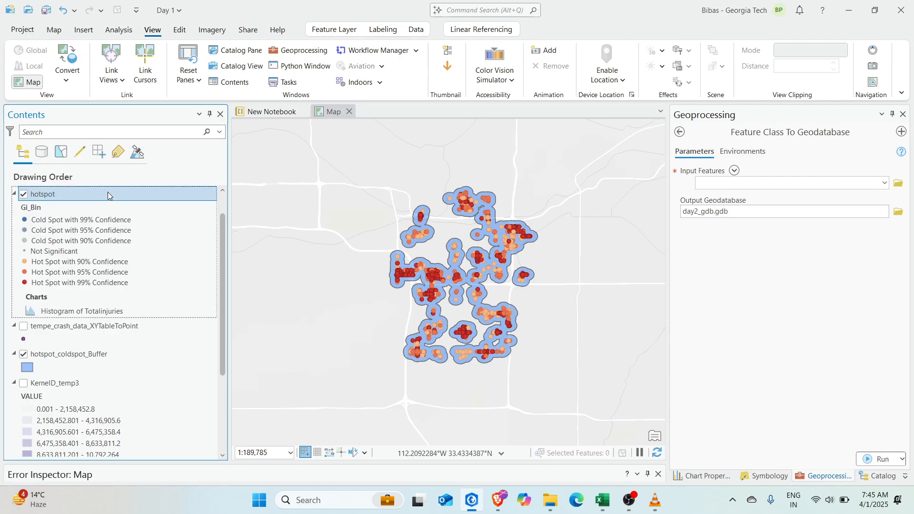
pyautogui.click(108, 192)
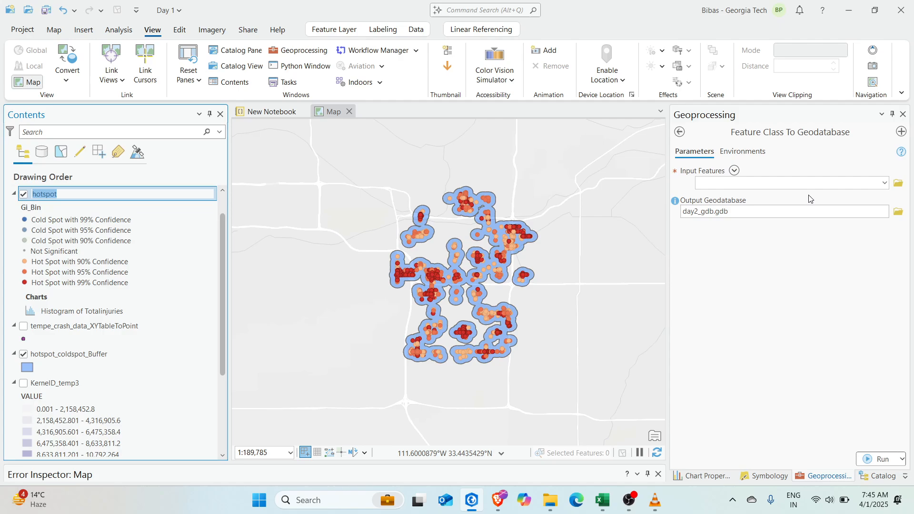
pyautogui.click(75, 207)
pyautogui.moveTo(67, 194); pyautogui.dragTo(809, 184)
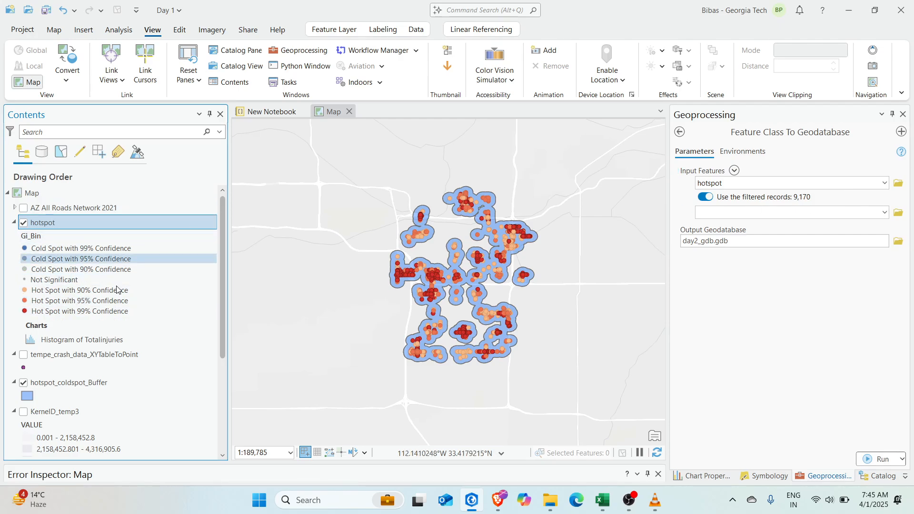
# Add hotspot_coldspot_Buffer to the Feature Class To Geodatabase input features
pyautogui.scroll(-3, 124, 304)
pyautogui.scroll(3, 437, 283)
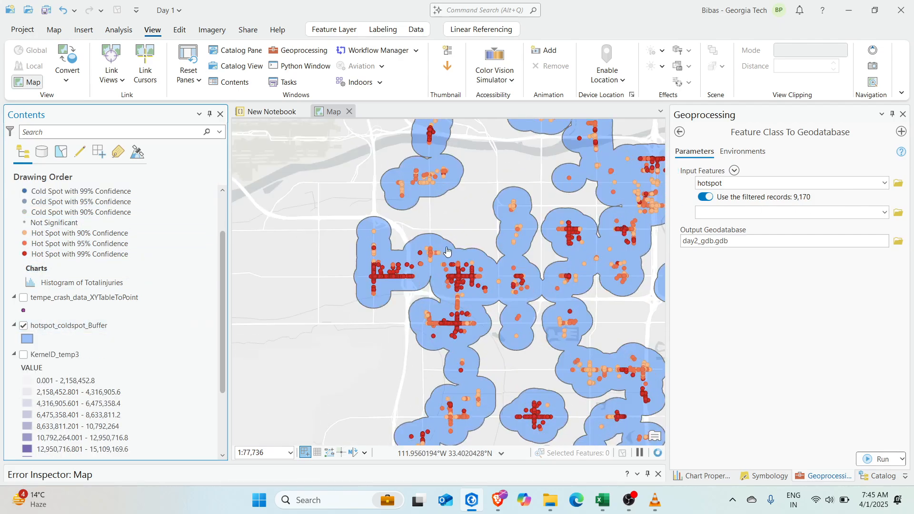
pyautogui.scroll(-2, 41, 311)
pyautogui.click(107, 300)
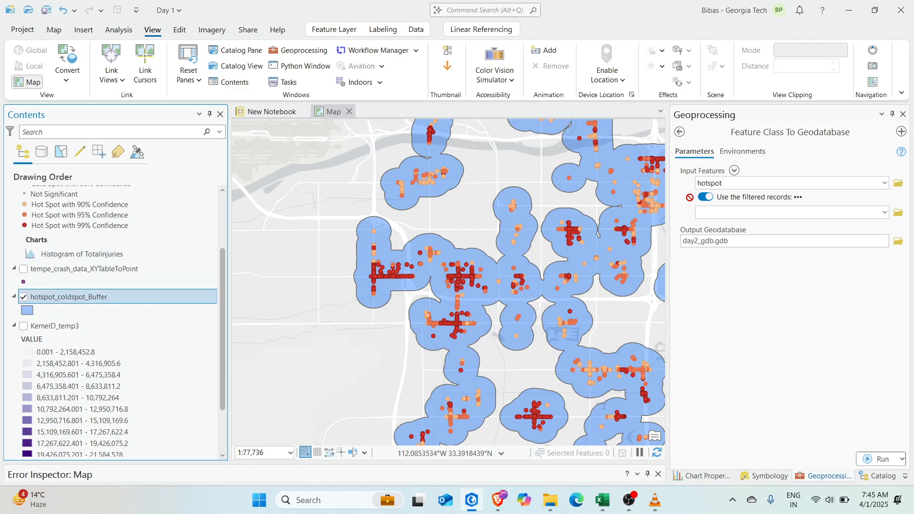
pyautogui.moveTo(778, 213); pyautogui.dragTo(777, 212)
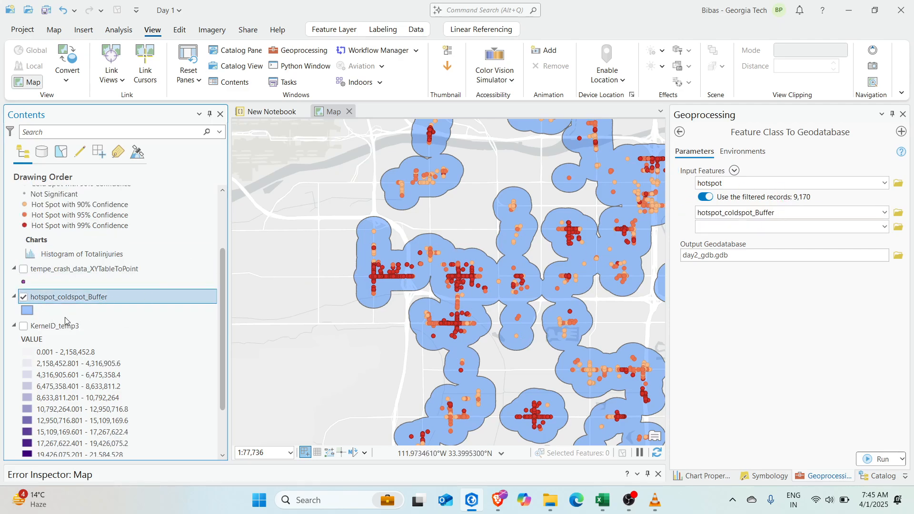
# Add tempe_crash_data_XYTableToPoint as an input and run the export into day2_gdb.gdb
pyautogui.scroll(-3, 106, 317)
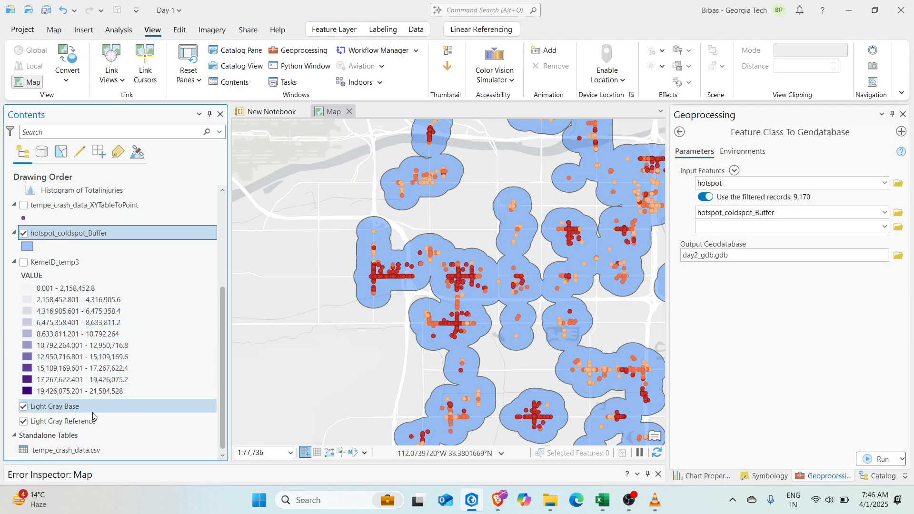
pyautogui.scroll(6, 107, 350)
pyautogui.scroll(1, 67, 361)
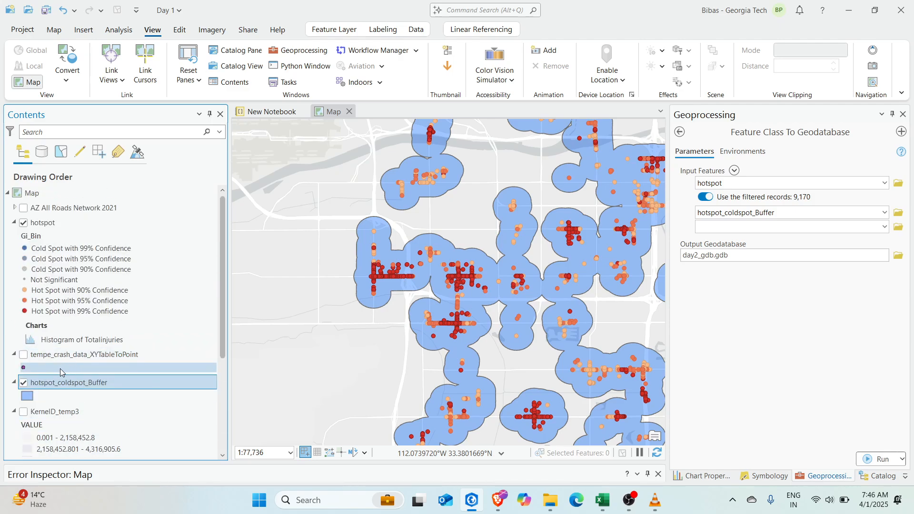
pyautogui.moveTo(83, 354); pyautogui.dragTo(749, 234)
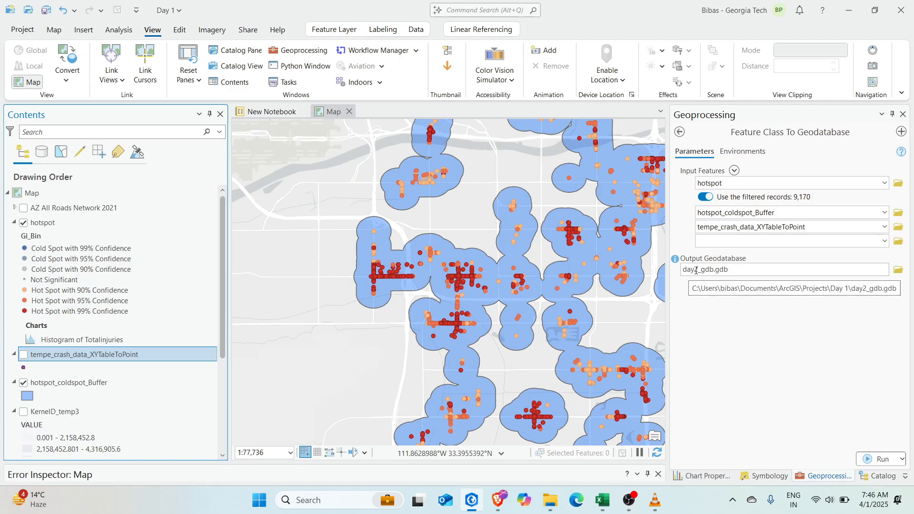
pyautogui.click(874, 459)
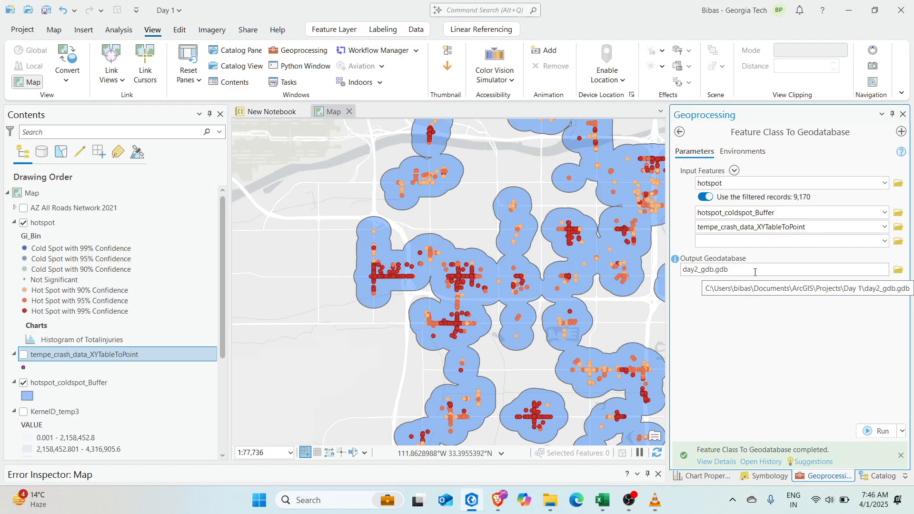
pyautogui.click(54, 224)
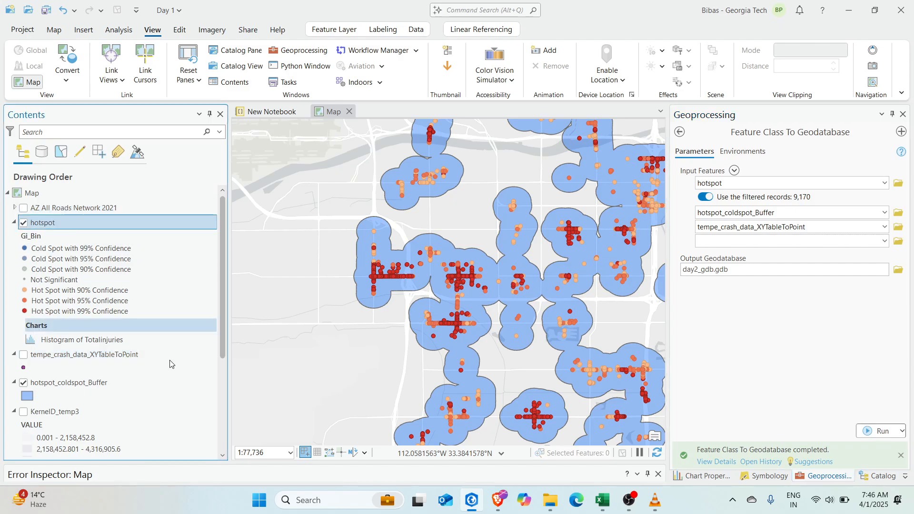
pyautogui.scroll(-3, 171, 364)
# Remove the old hotspot, buffer and crash point layers from the map
pyautogui.keyDown('shift'); pyautogui.click(82, 421); pyautogui.keyUp('shift')
pyautogui.rightClick(83, 422)
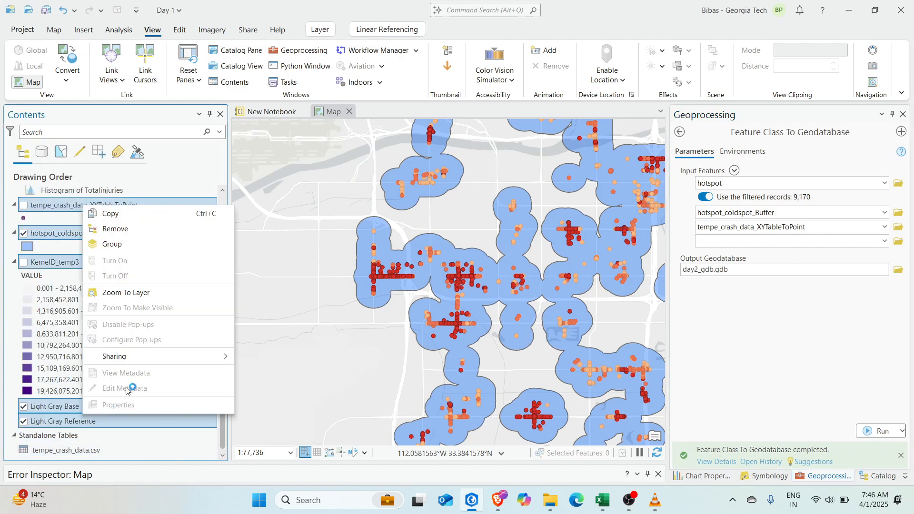
pyautogui.click(120, 229)
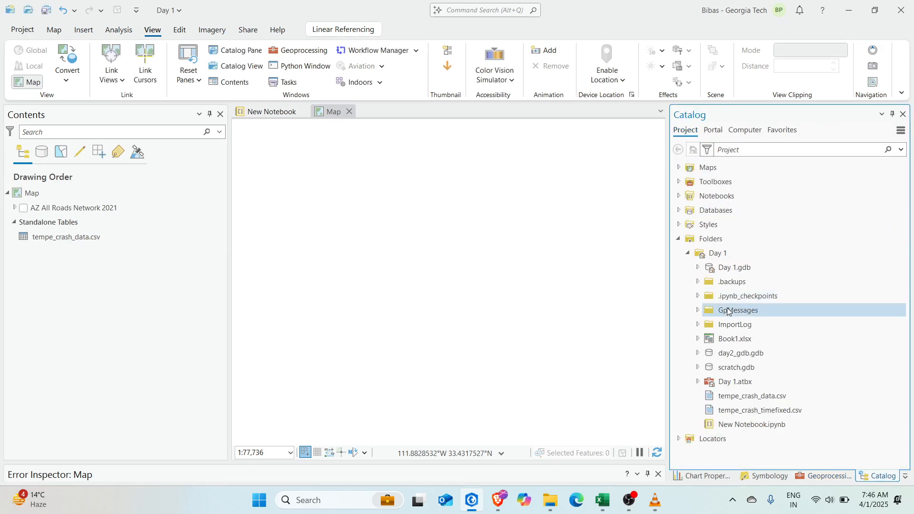
# Add the three day2_gdb.gdb feature classes to the current map
pyautogui.click(698, 355)
pyautogui.scroll(-1, 804, 338)
pyautogui.click(764, 351)
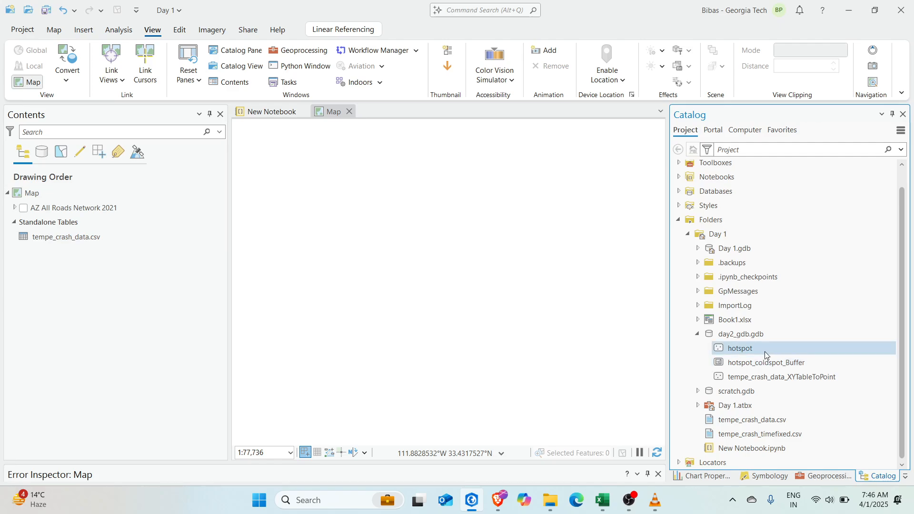
pyautogui.keyDown('shift'); pyautogui.click(770, 377); pyautogui.keyUp('shift')
pyautogui.rightClick(770, 376)
pyautogui.click(664, 146)
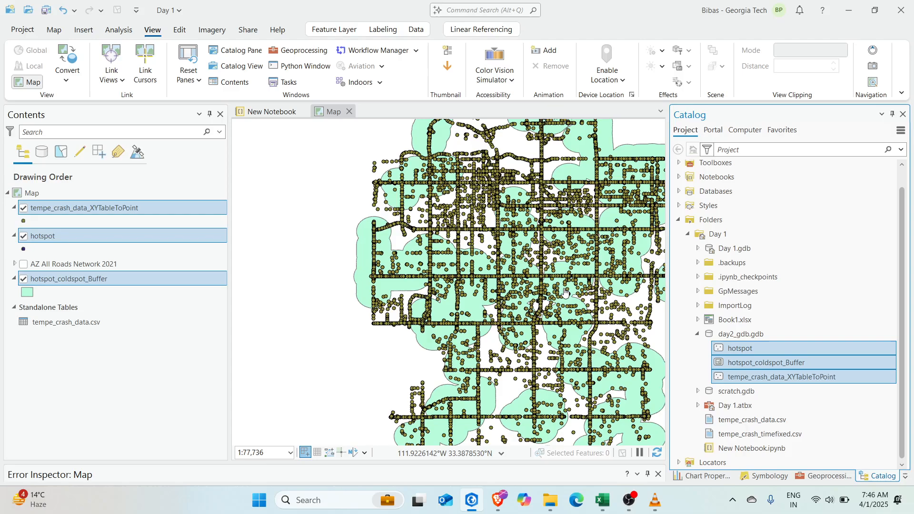
# Hide the tempe_crash_data_XYTableToPoint crash points so the hotspots within buffers show
pyautogui.click(23, 208)
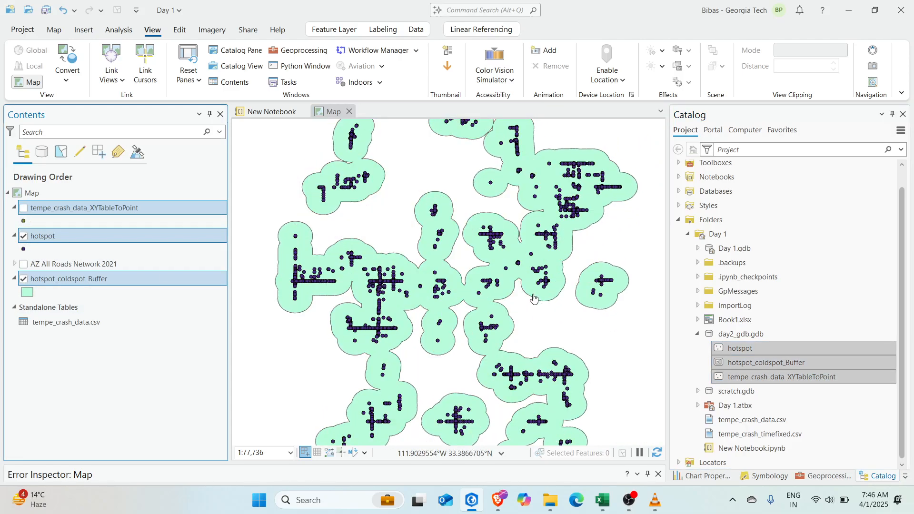
pyautogui.moveTo(482, 222); pyautogui.dragTo(481, 217)
pyautogui.moveTo(429, 278)
pyautogui.mouseDown()
pyautogui.moveTo(430, 262)
pyautogui.moveTo(427, 288)
pyautogui.mouseUp()
pyautogui.scroll(4, 365, 247)
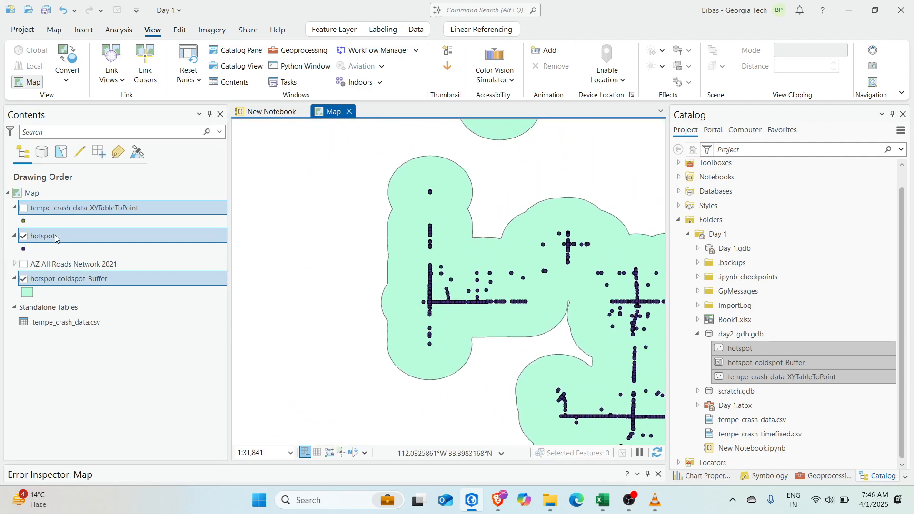
pyautogui.click(65, 238)
# Symbolize the hotspot layer with Graduated Colors on the Gi_Bin Fixed 500 field
pyautogui.rightClick(39, 236)
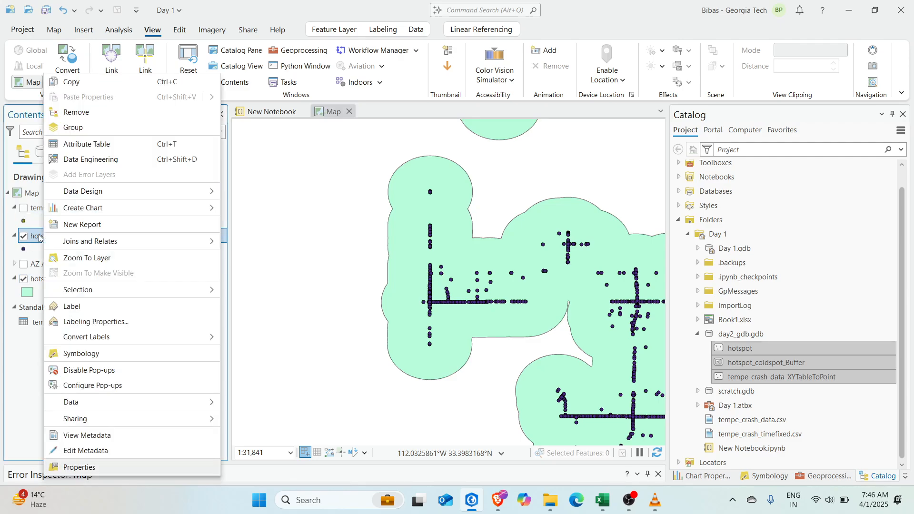
pyautogui.click(94, 354)
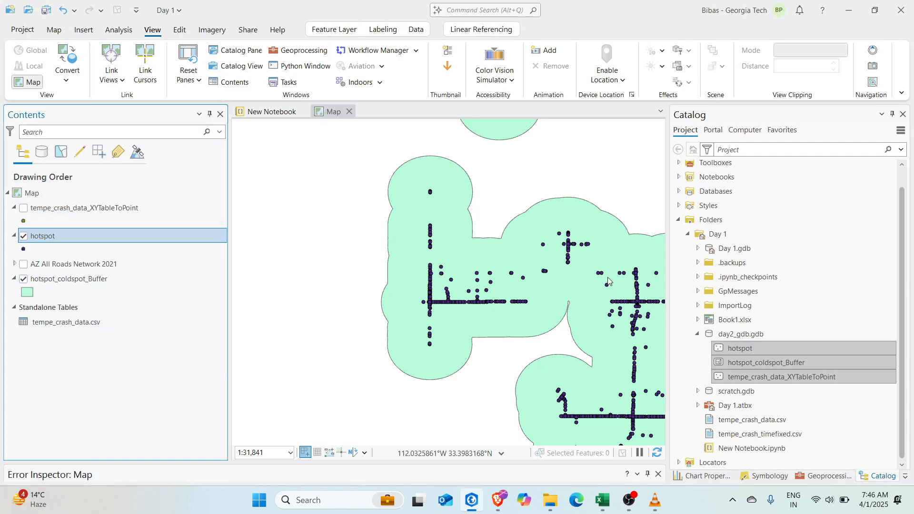
pyautogui.click(737, 174)
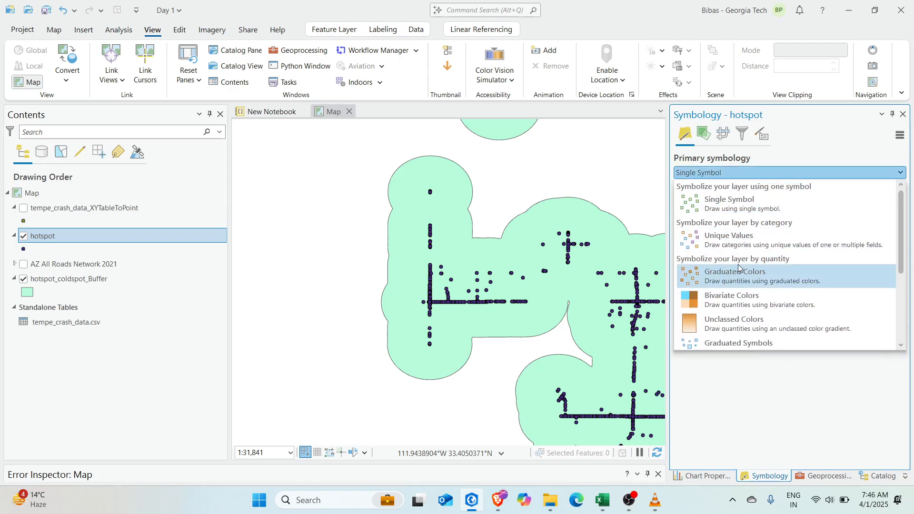
pyautogui.click(743, 280)
pyautogui.click(781, 190)
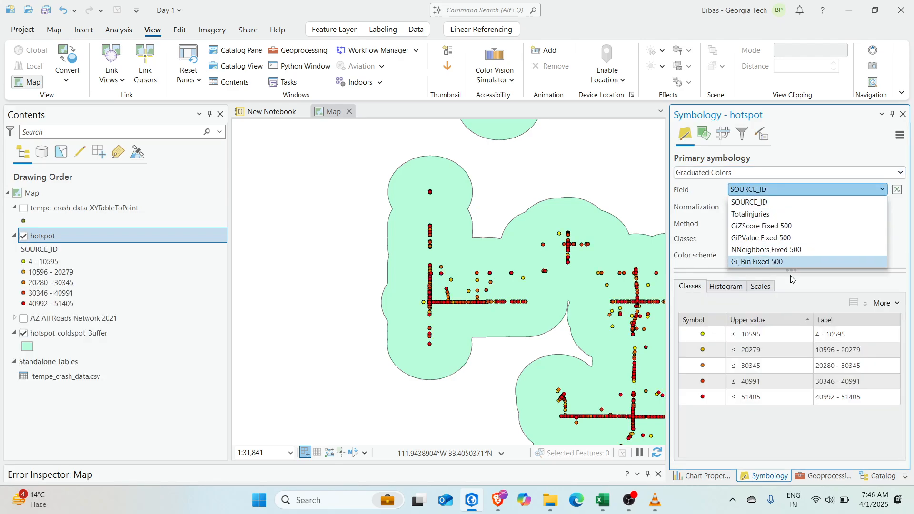
pyautogui.click(781, 262)
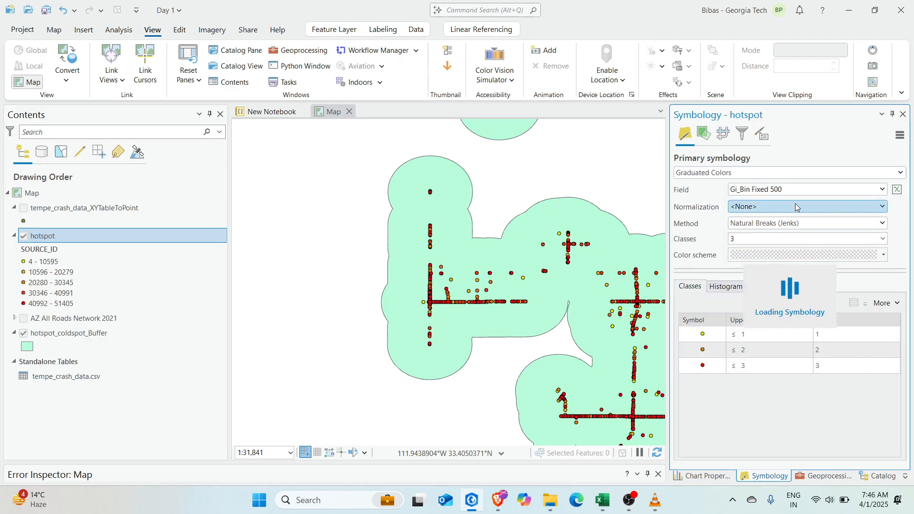
pyautogui.moveTo(569, 289); pyautogui.dragTo(458, 267)
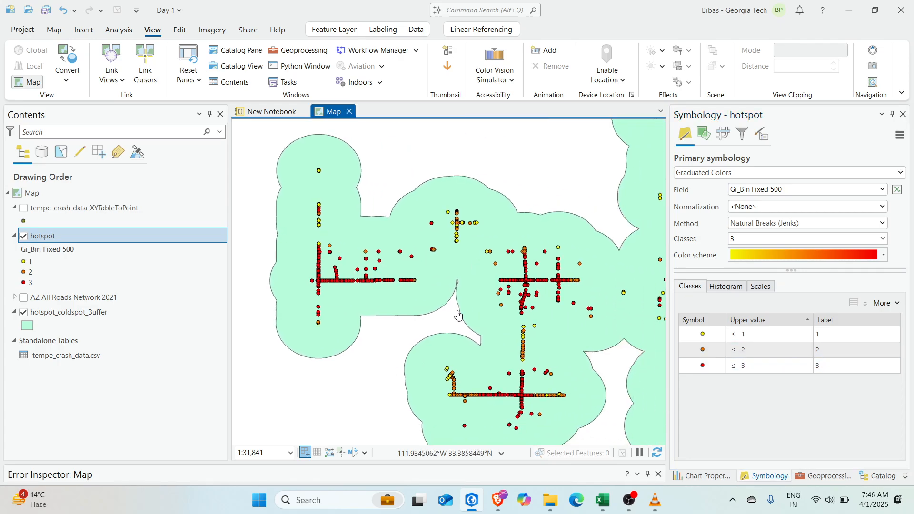
pyautogui.scroll(-3, 292, 280)
pyautogui.scroll(2, 379, 289)
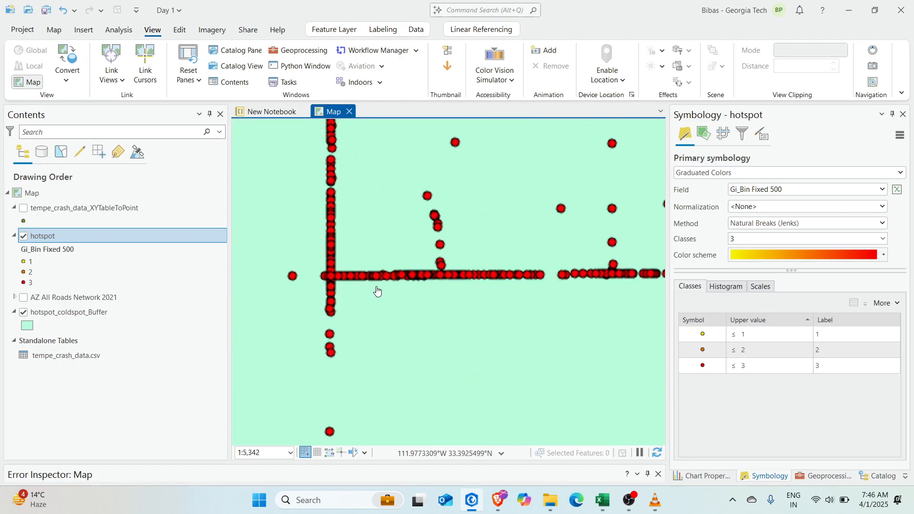
pyautogui.click(901, 174)
pyautogui.click(901, 175)
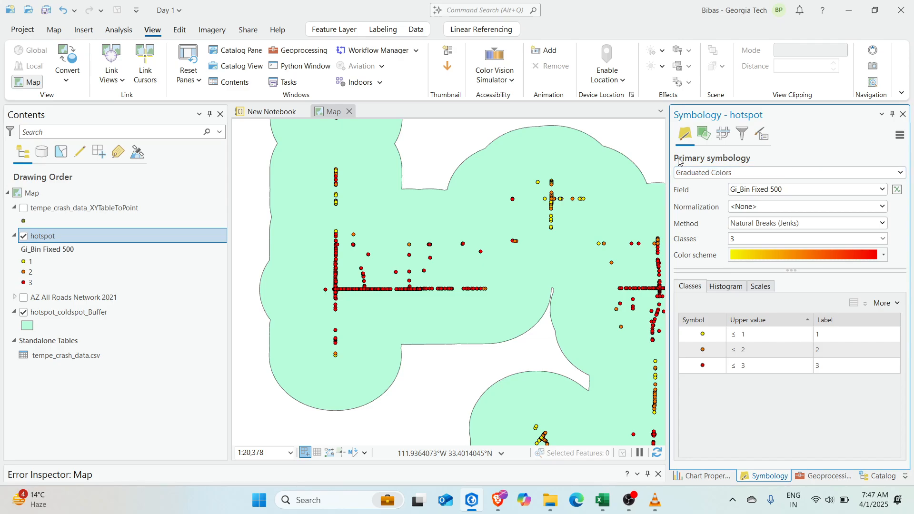
# Vary the hotspot point size by the Gi_Bin Fixed 500 attribute
pyautogui.click(703, 134)
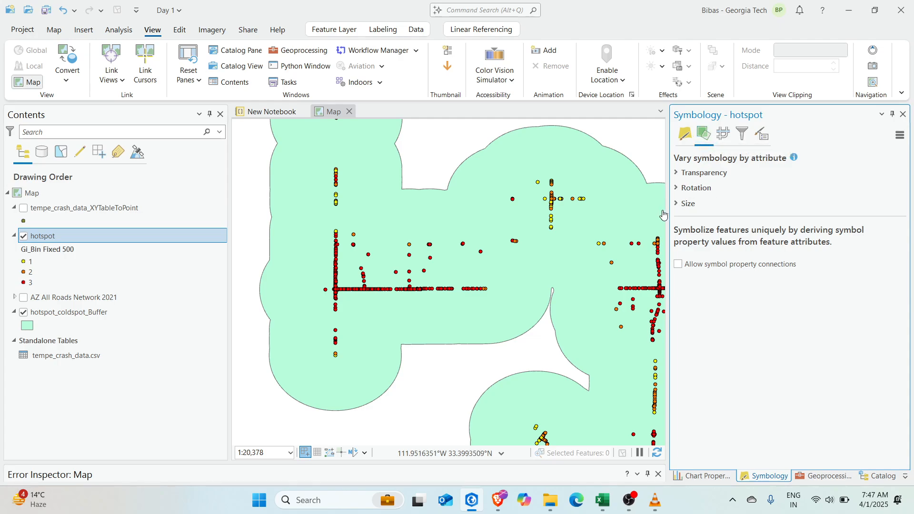
pyautogui.click(680, 206)
pyautogui.click(781, 220)
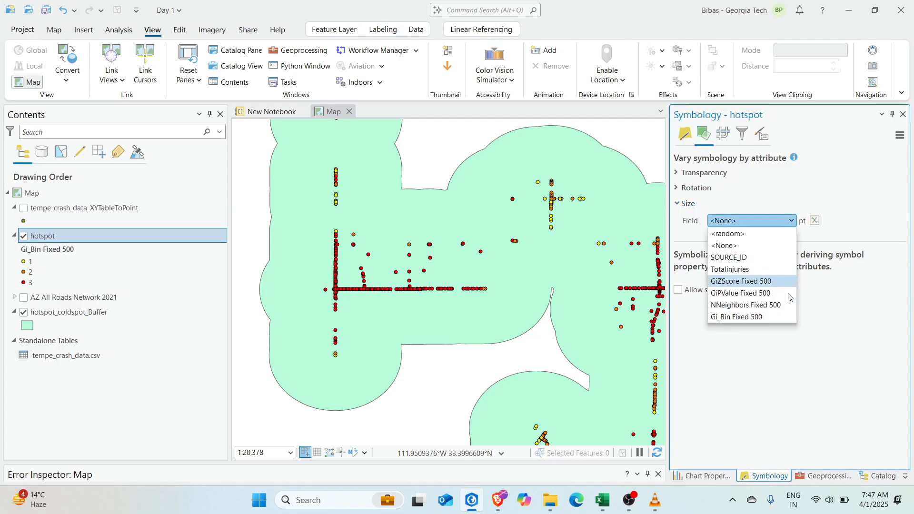
pyautogui.click(768, 316)
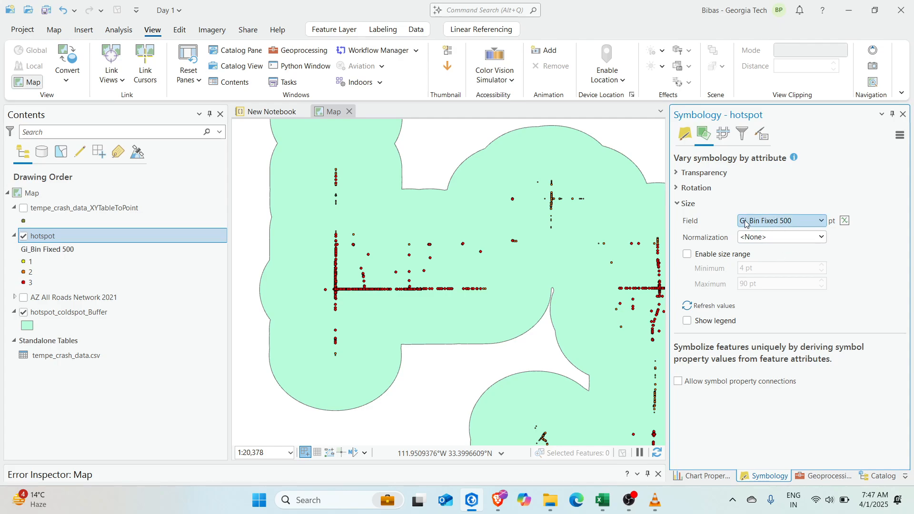
# Enable a size range for the hotspot points, from 4 pt minimum to 12 pt maximum
pyautogui.click(708, 259)
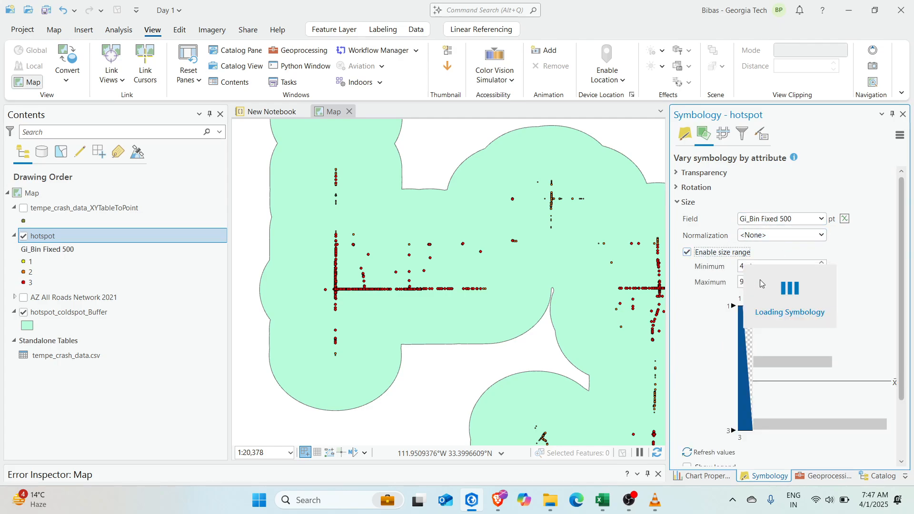
pyautogui.doubleClick(738, 283)
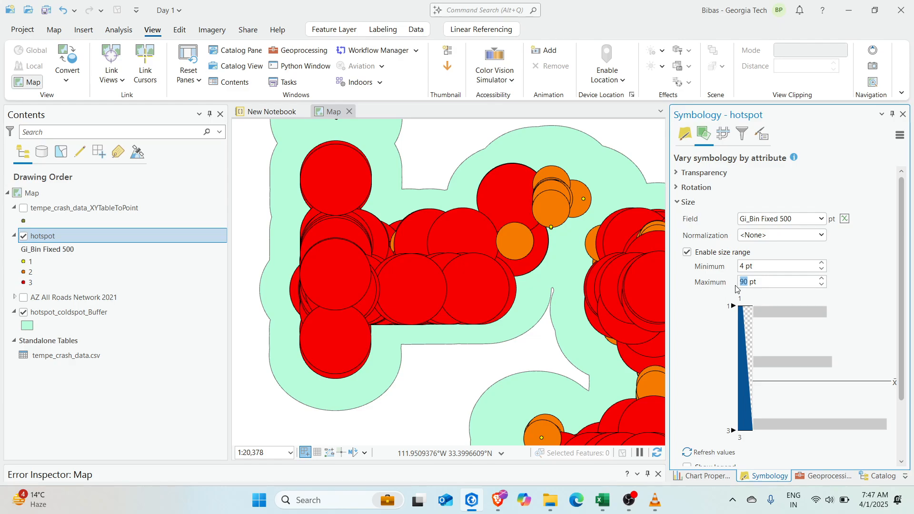
pyautogui.write('15')
pyautogui.press('Return')
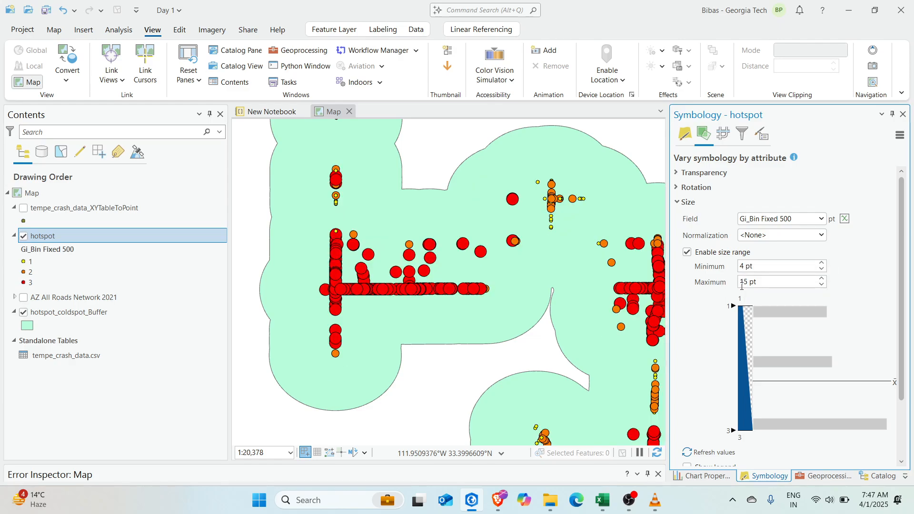
pyautogui.scroll(-5, 561, 313)
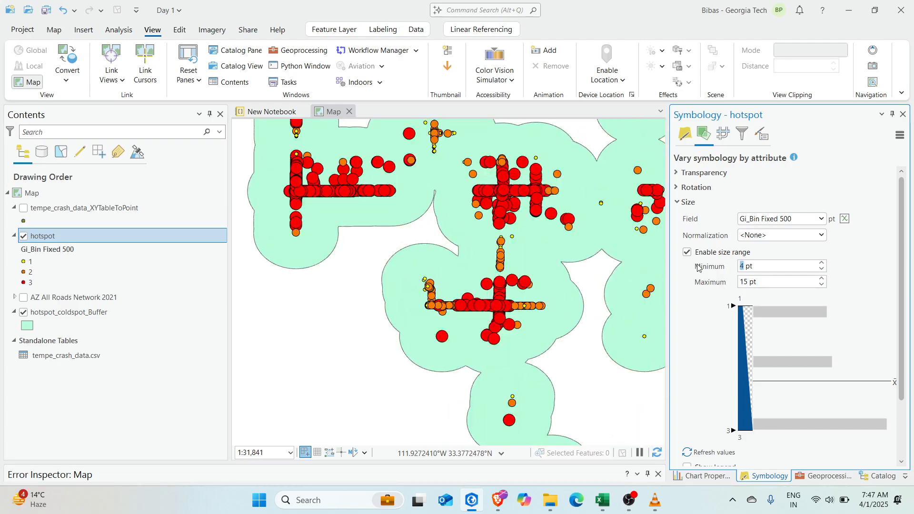
pyautogui.click(743, 266)
pyautogui.write('4')
pyautogui.press('Tab')
pyautogui.click(869, 311)
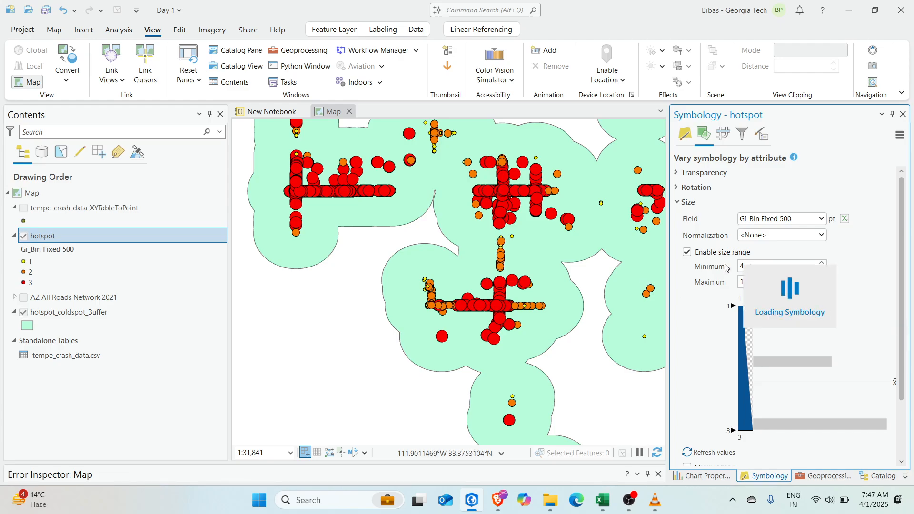
pyautogui.scroll(4, 510, 238)
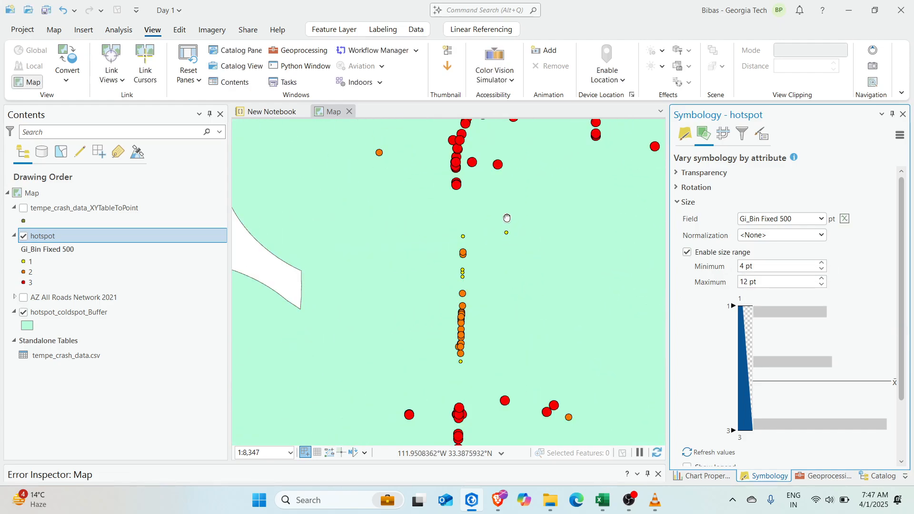
# Inspect hotspot 363's pop-up, confirming Gi_Bin Fixed 500 equals 3
pyautogui.click(497, 272)
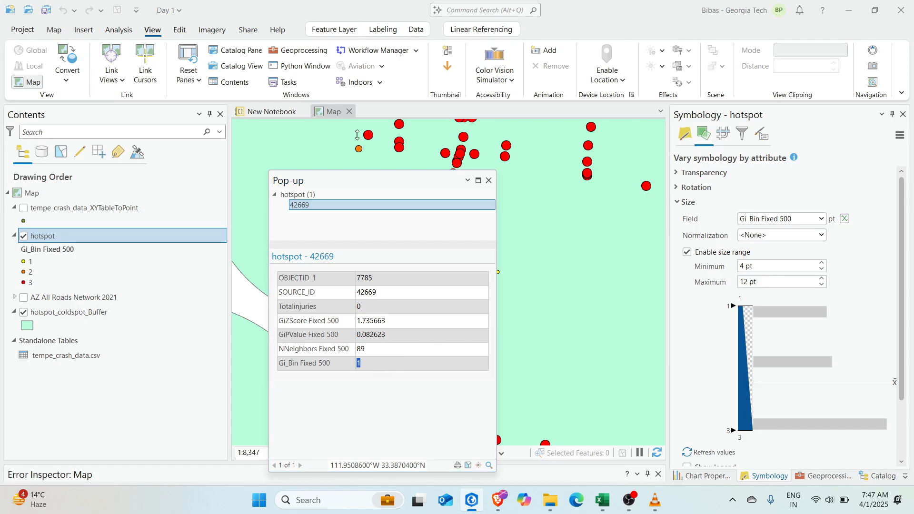
pyautogui.click(488, 179)
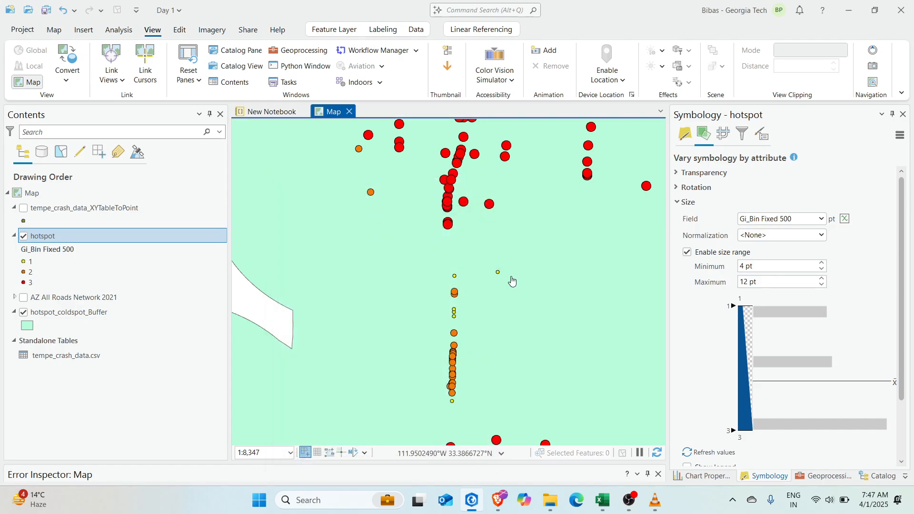
pyautogui.scroll(-3, 519, 290)
pyautogui.scroll(-1, 469, 265)
pyautogui.scroll(4, 428, 267)
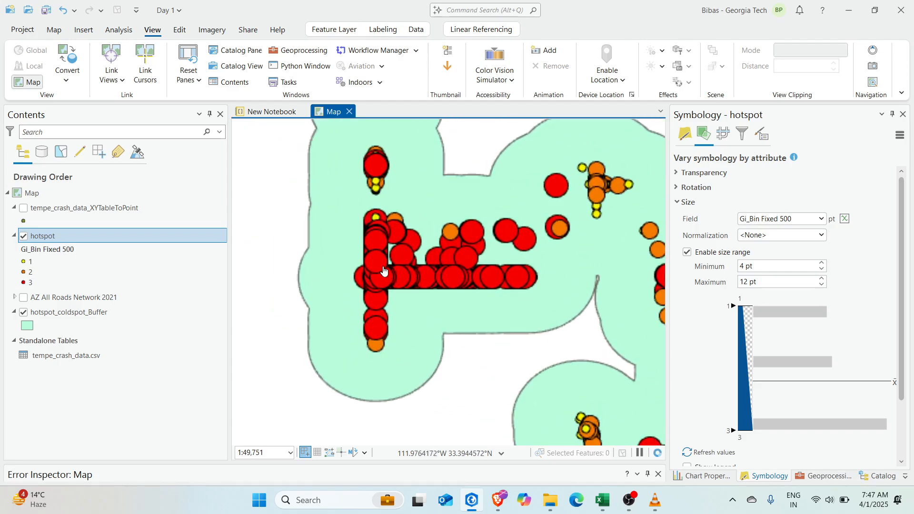
pyautogui.click(373, 305)
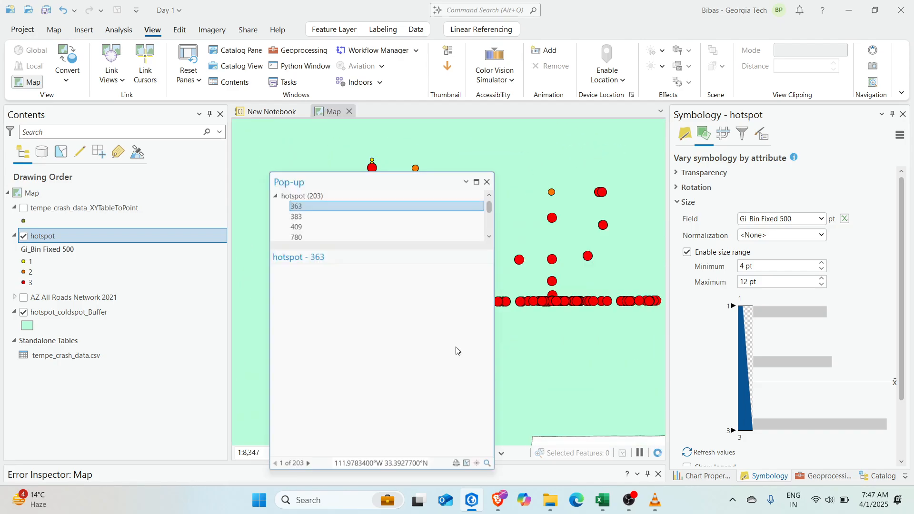
pyautogui.doubleClick(364, 367)
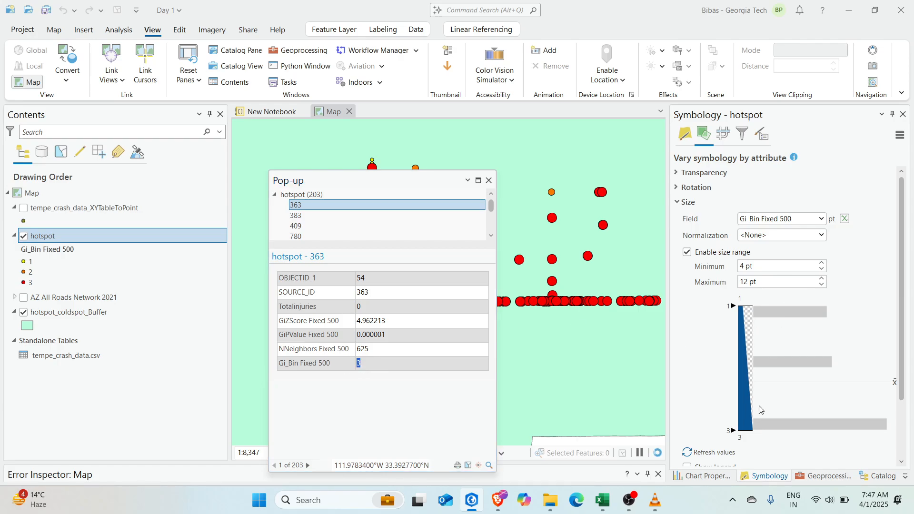
pyautogui.click(489, 181)
# Zoom out and pan the map to show all hotspots and their buffers
pyautogui.scroll(-6, 428, 234)
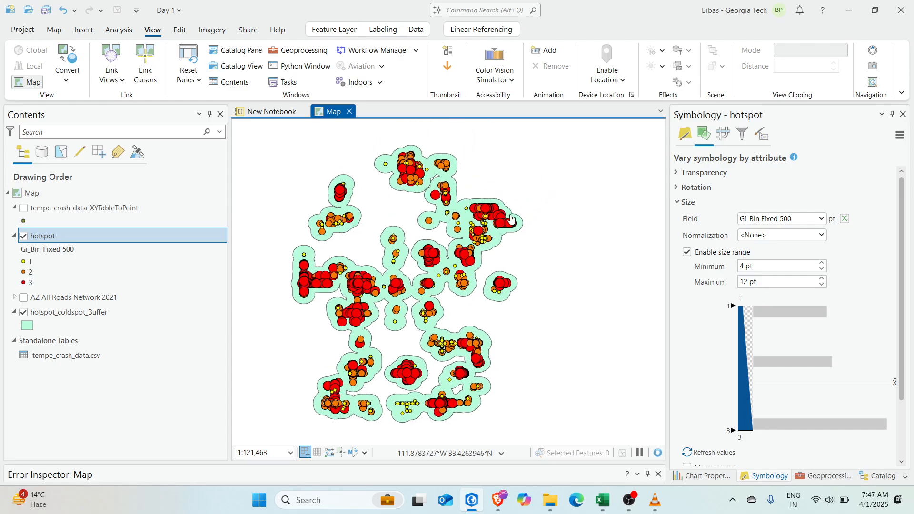
pyautogui.moveTo(470, 212); pyautogui.dragTo(487, 208)
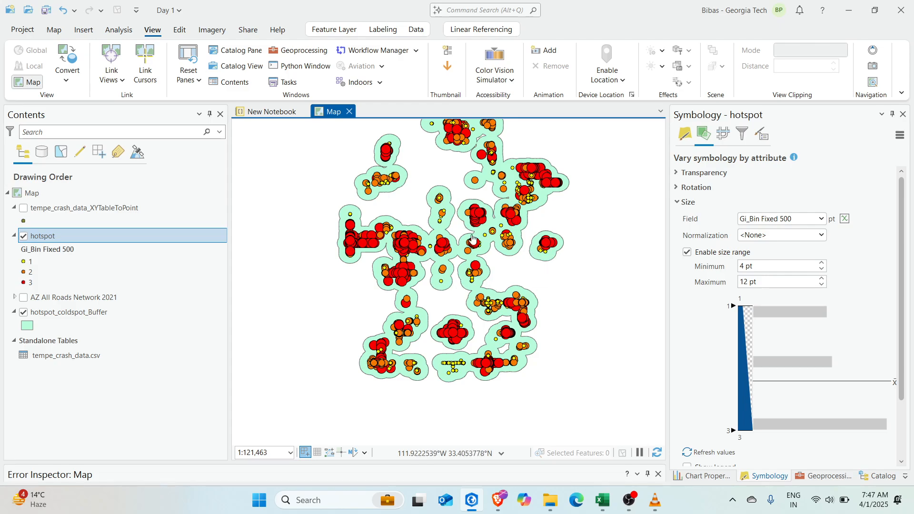
pyautogui.moveTo(497, 233); pyautogui.dragTo(492, 259)
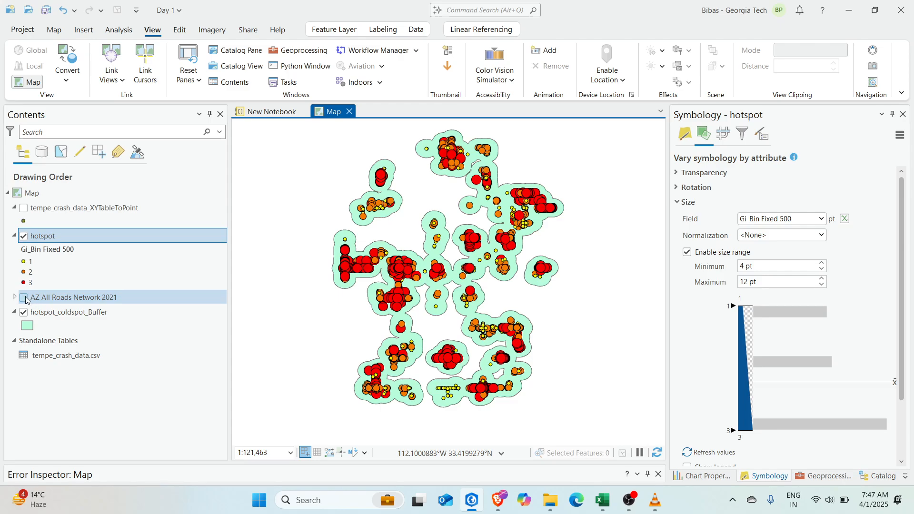
pyautogui.scroll(-2, 507, 341)
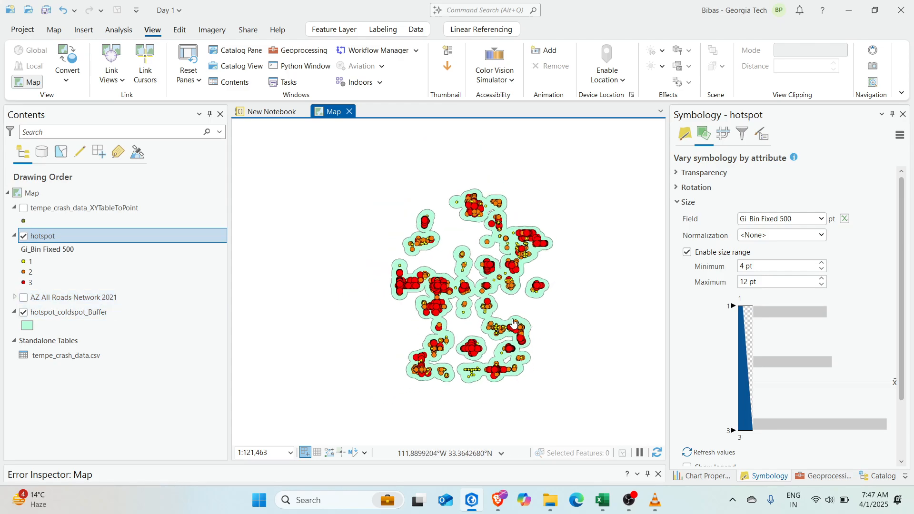
pyautogui.moveTo(533, 301); pyautogui.dragTo(478, 286)
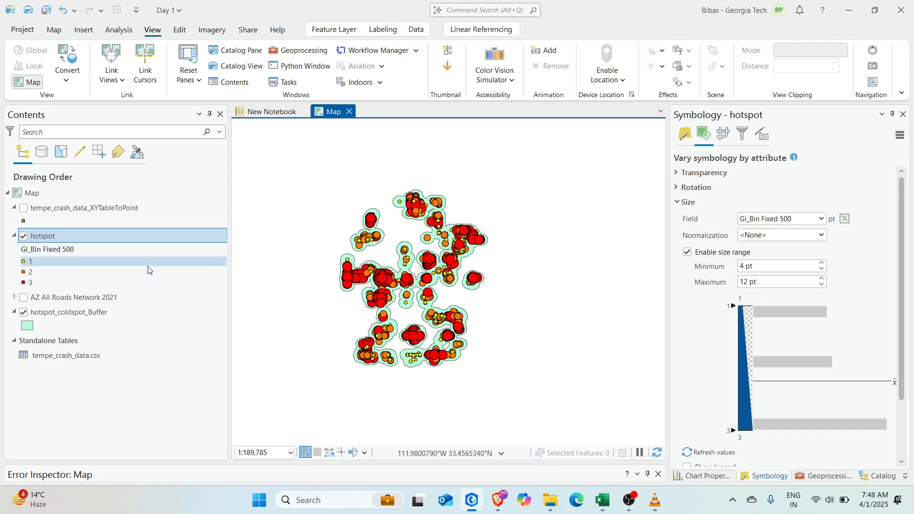
pyautogui.moveTo(437, 294); pyautogui.dragTo(475, 254)
pyautogui.scroll(2, 474, 315)
pyautogui.scroll(-2, 475, 255)
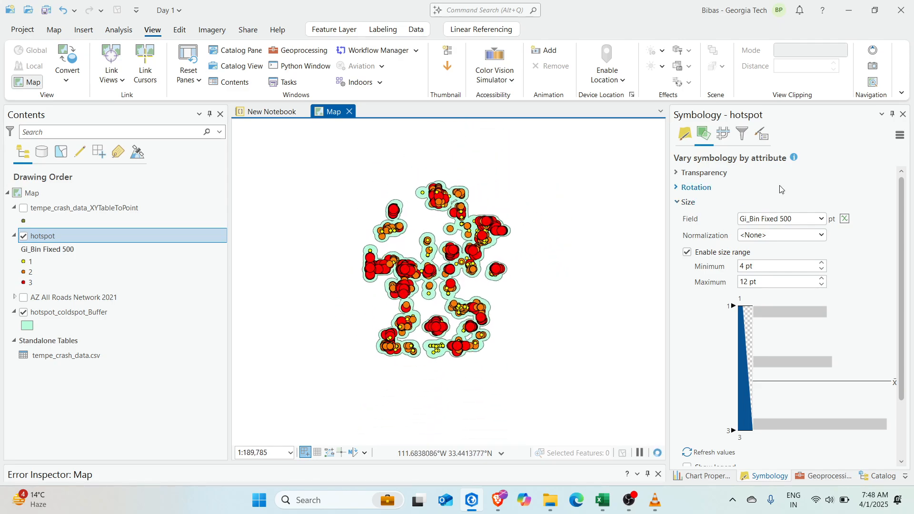
# Start a new feature class named boundary in day2_gdb.gdb
pyautogui.click(904, 115)
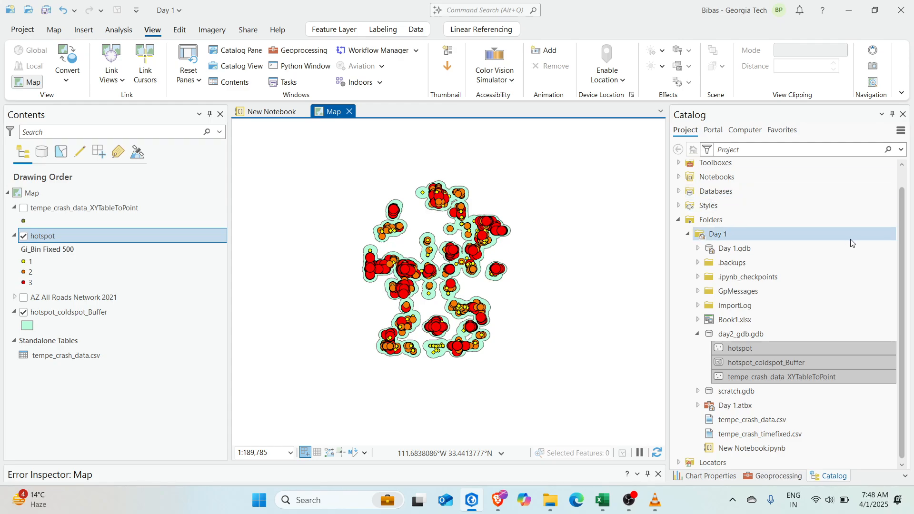
pyautogui.click(759, 335)
pyautogui.rightClick(759, 335)
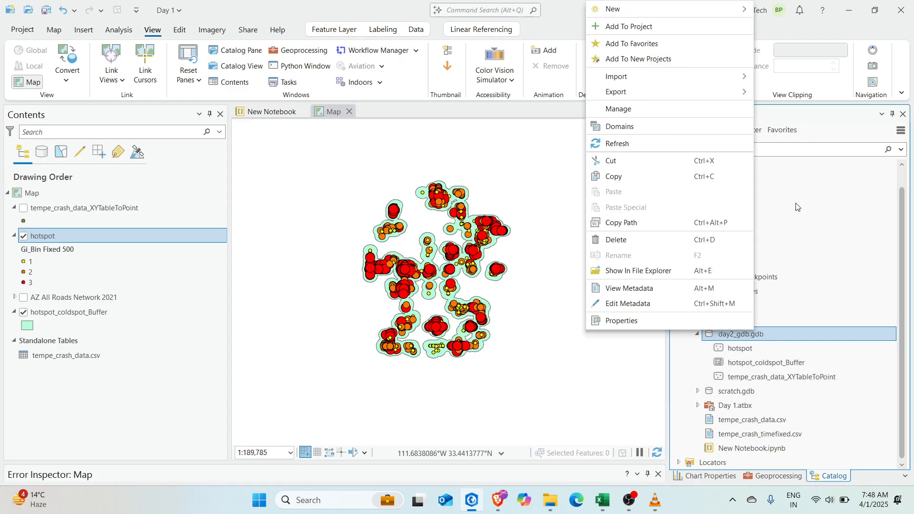
pyautogui.moveTo(700, 9)
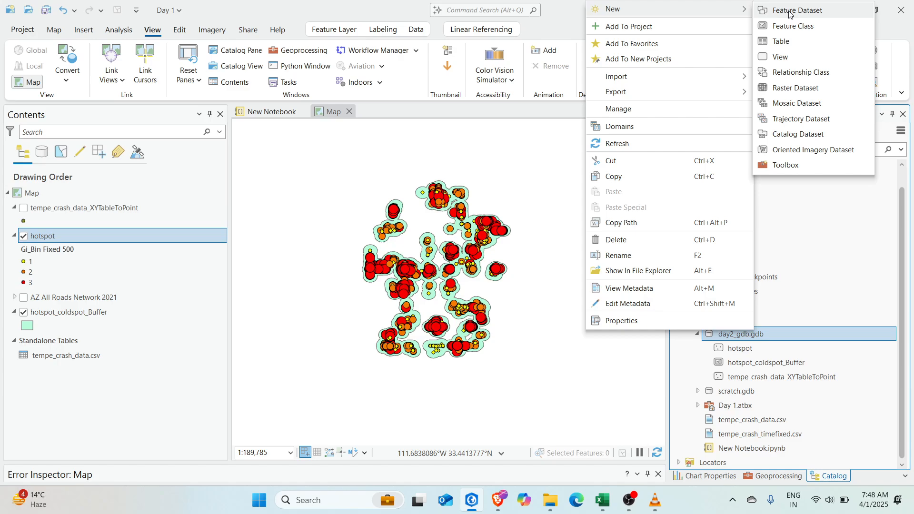
pyautogui.click(792, 27)
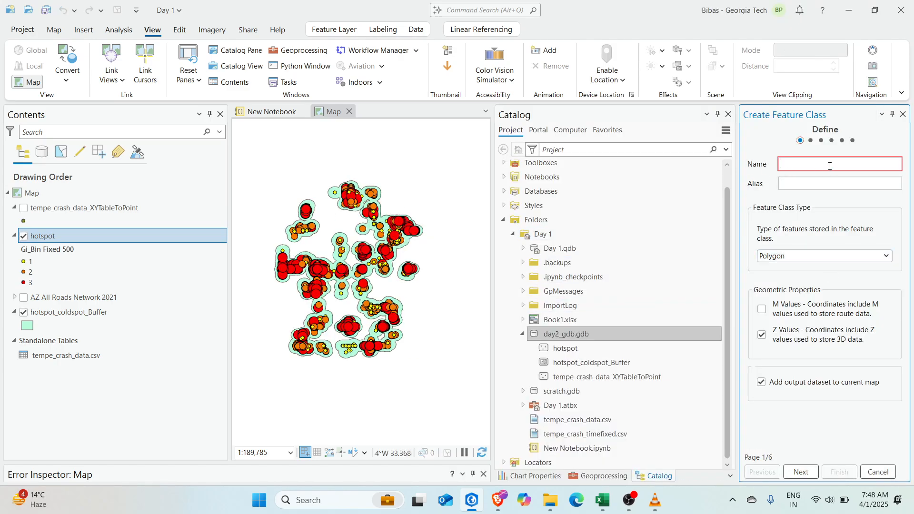
pyautogui.write('boundary')
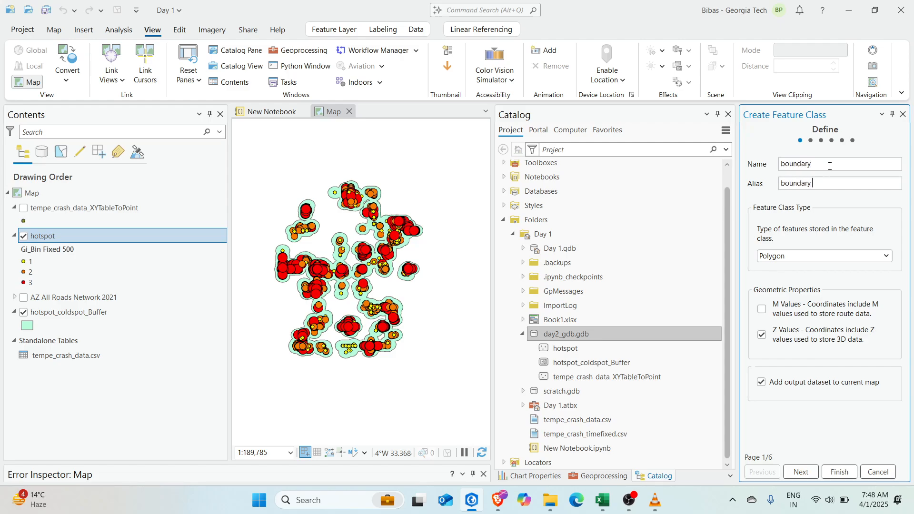
pyautogui.doubleClick(830, 167)
pyautogui.click(830, 166)
pyautogui.doubleClick(789, 163)
# Keep Polygon geometry with Z values and move on to the field definitions
pyautogui.click(836, 258)
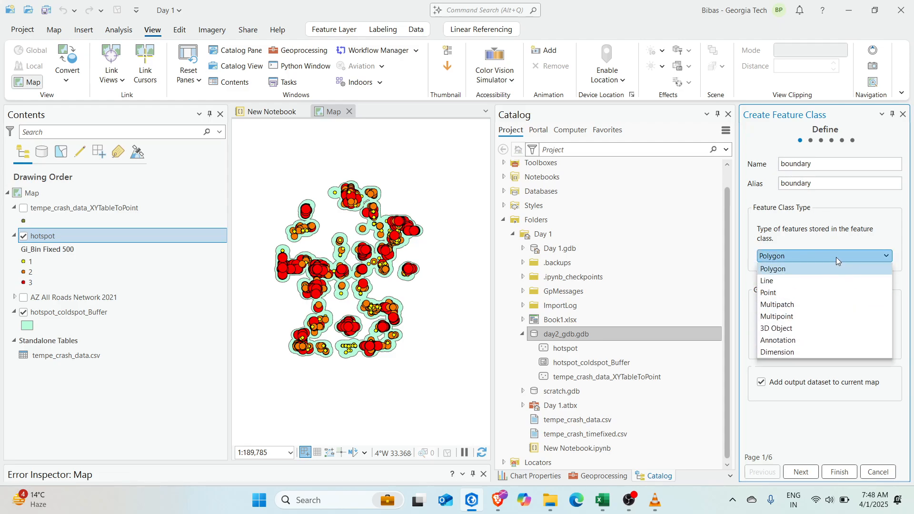
pyautogui.click(835, 257)
pyautogui.click(850, 313)
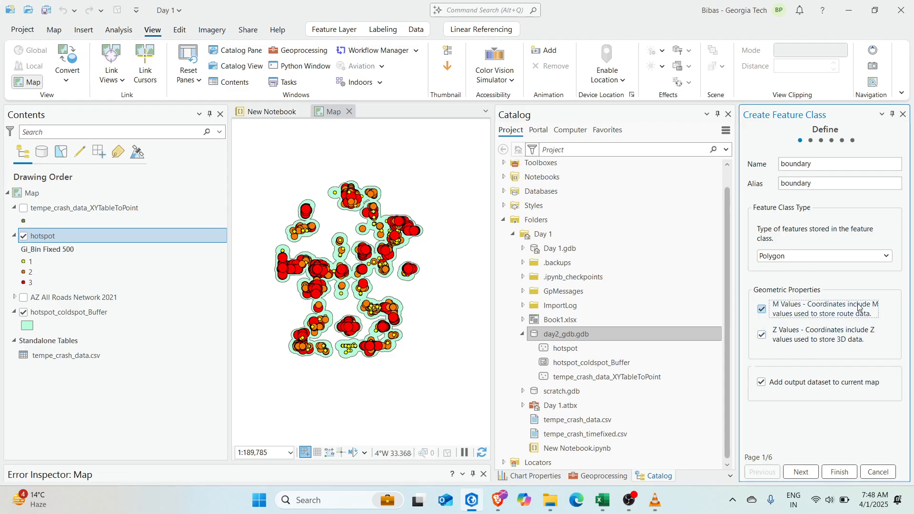
pyautogui.moveTo(353, 272); pyautogui.dragTo(380, 281)
pyautogui.scroll(2, 380, 280)
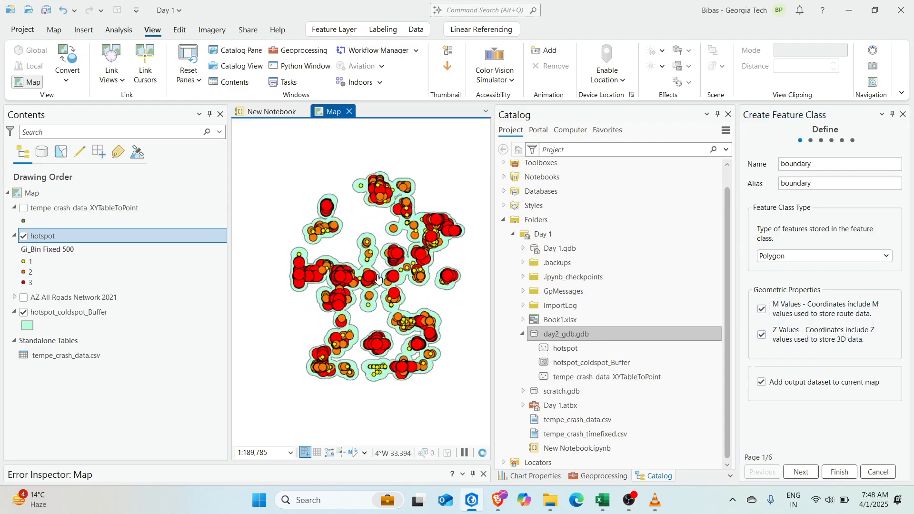
pyautogui.click(763, 315)
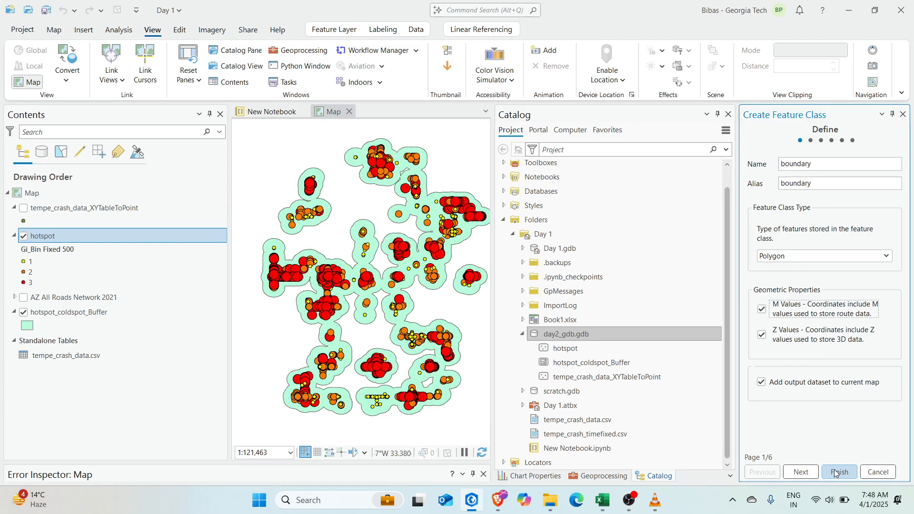
pyautogui.click(793, 471)
# Add a field named area with data type Double
pyautogui.click(769, 219)
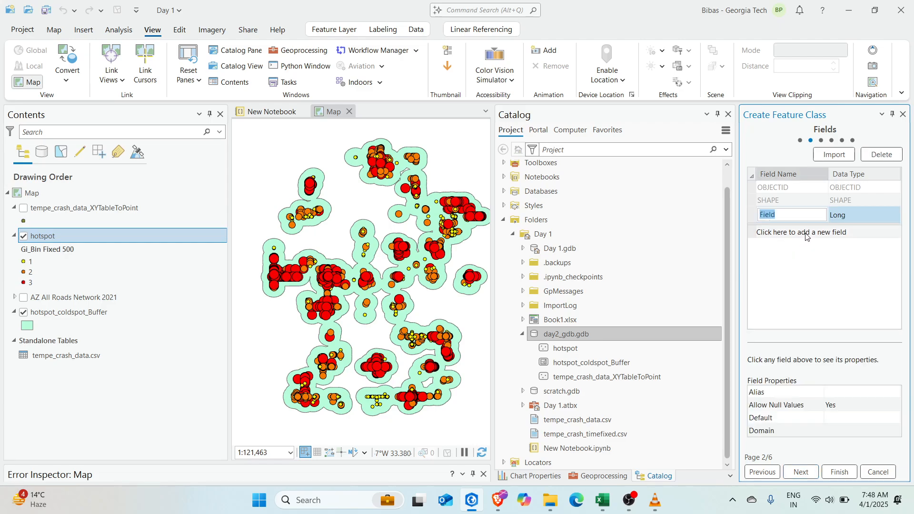
pyautogui.click(861, 215)
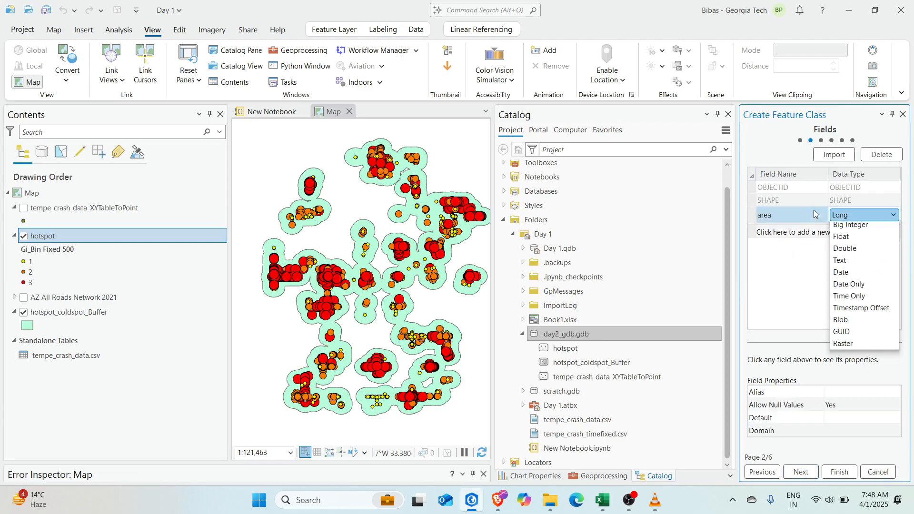
pyautogui.click(859, 243)
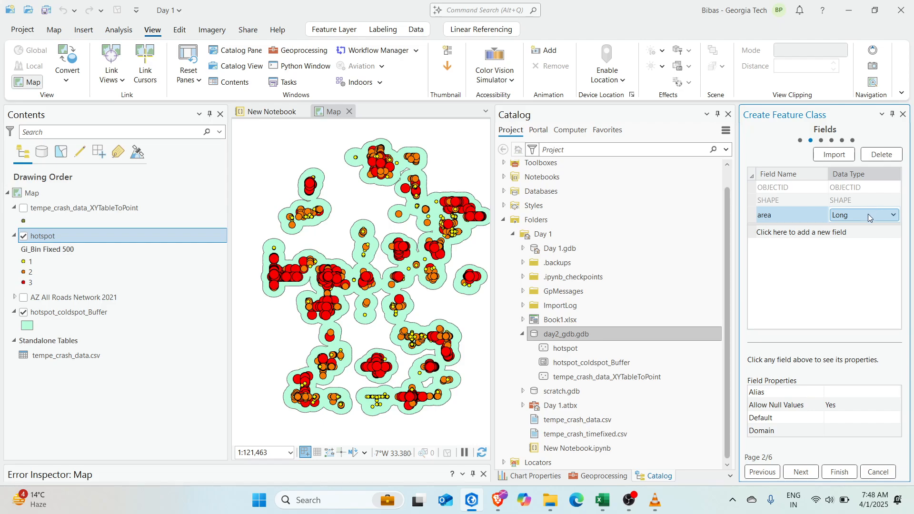
pyautogui.click(869, 216)
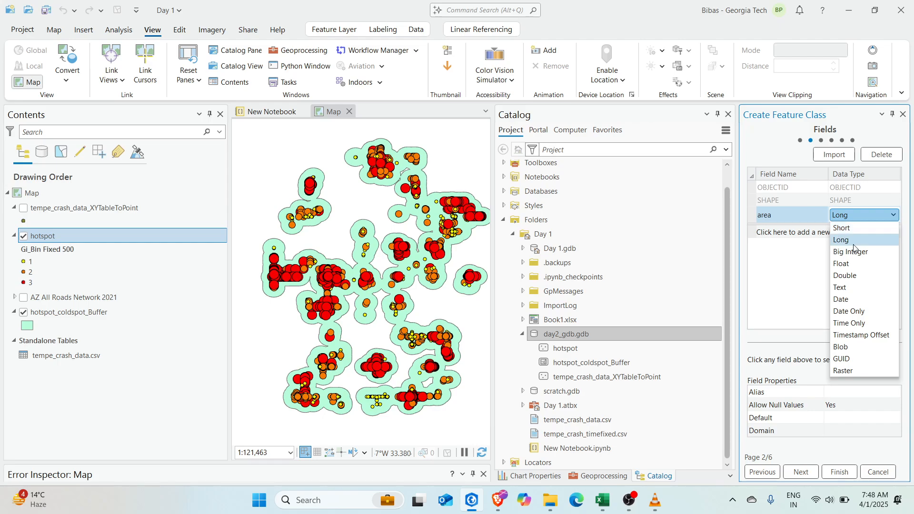
pyautogui.click(845, 275)
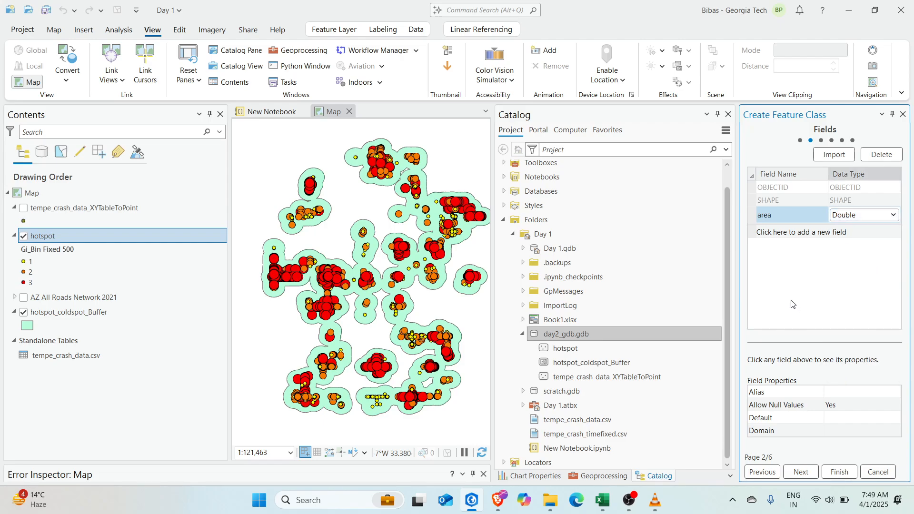
# Finish creating the boundary feature class in day2_gdb.gdb
pyautogui.click(851, 412)
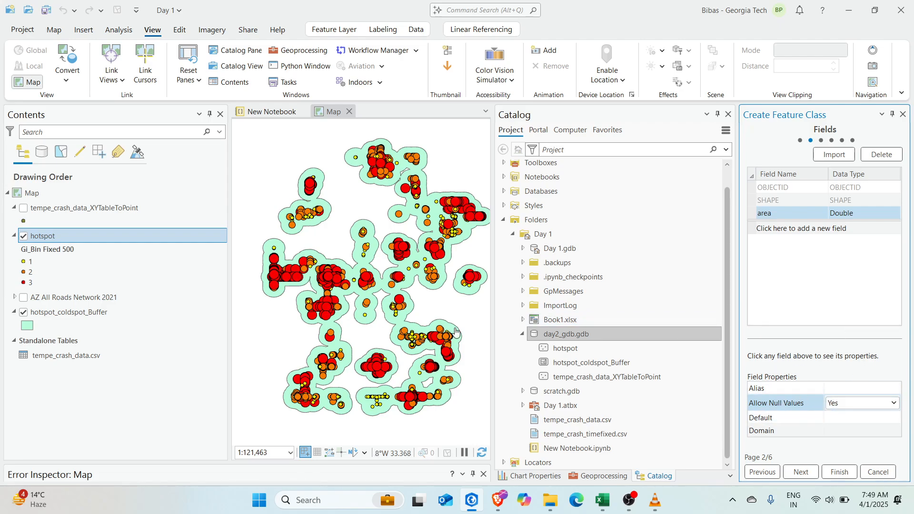
pyautogui.scroll(2, 399, 307)
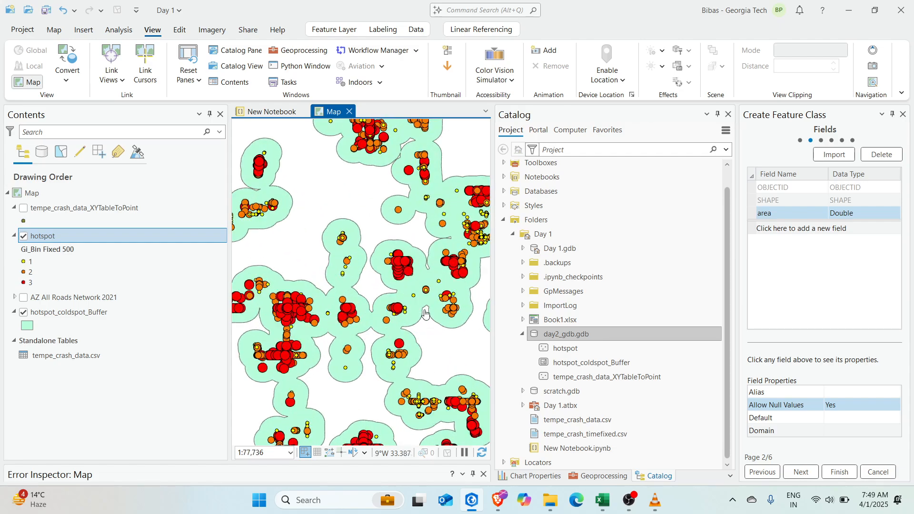
pyautogui.scroll(2, 368, 317)
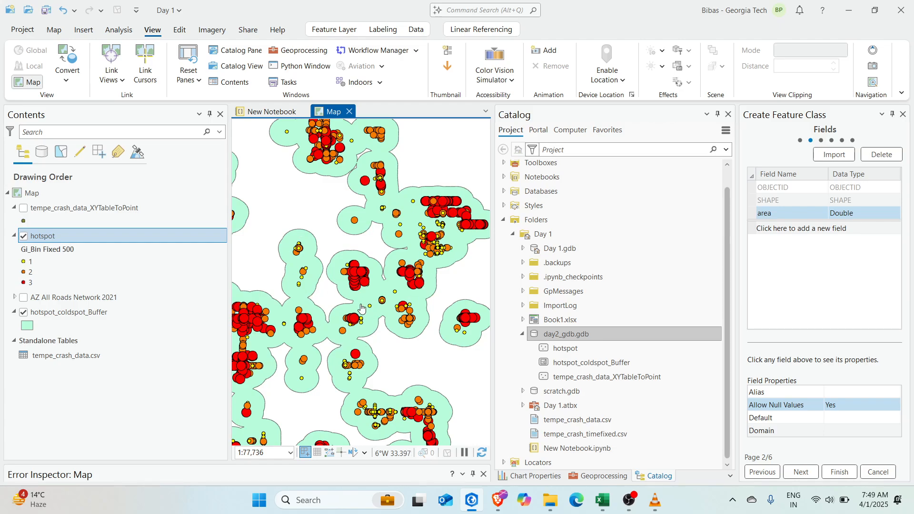
pyautogui.moveTo(346, 295); pyautogui.dragTo(365, 267)
pyautogui.click(845, 409)
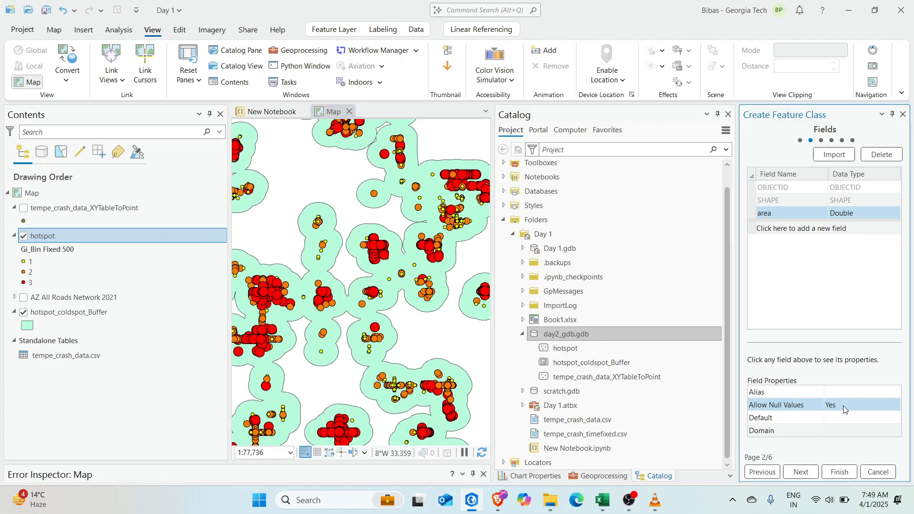
pyautogui.click(839, 472)
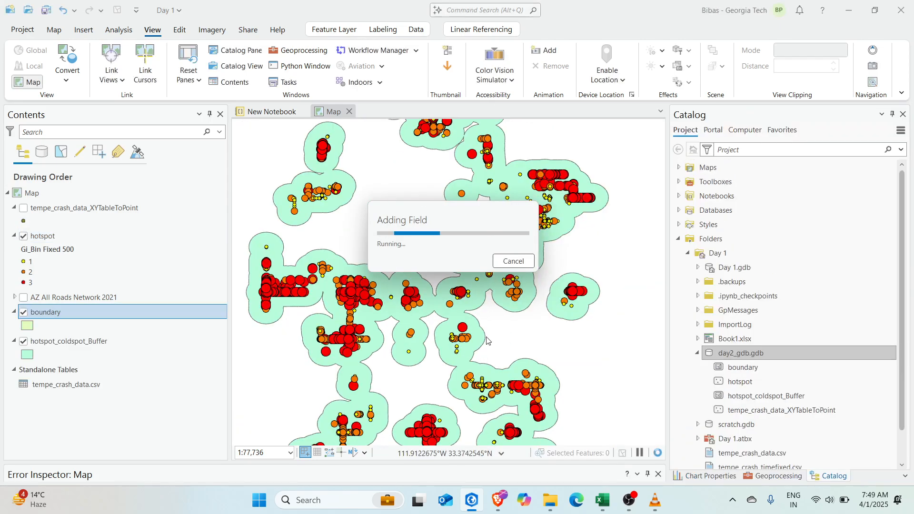
# Select the boundary template in Create Features to draw a polygon
pyautogui.scroll(-5, 507, 326)
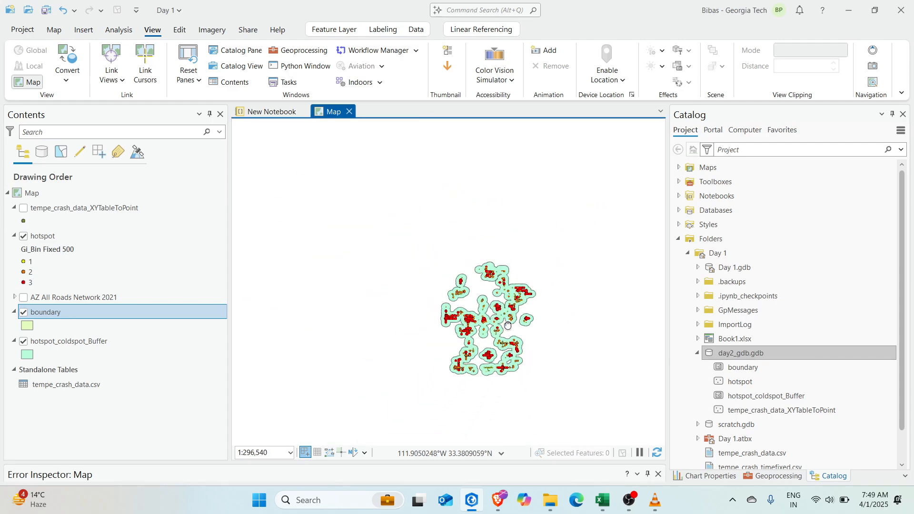
pyautogui.moveTo(507, 325); pyautogui.dragTo(482, 310)
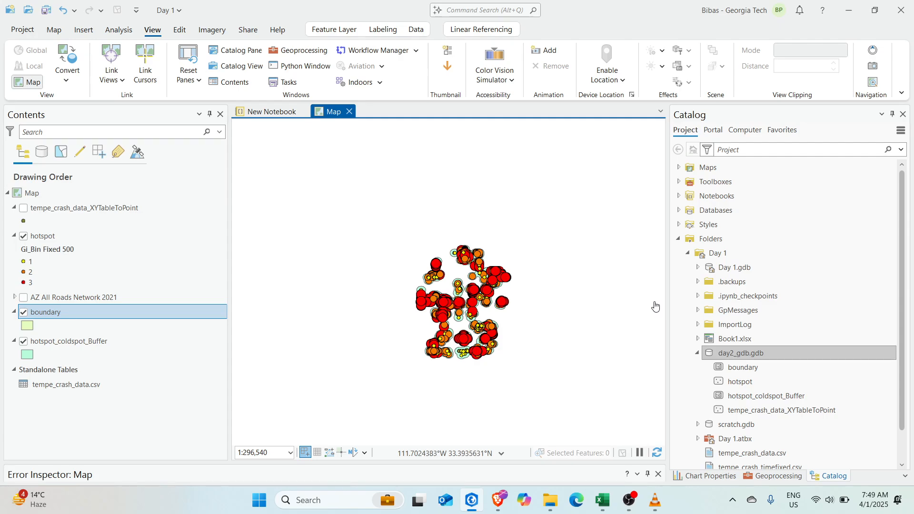
pyautogui.hotkey('ctrl', 'shift', 'c')
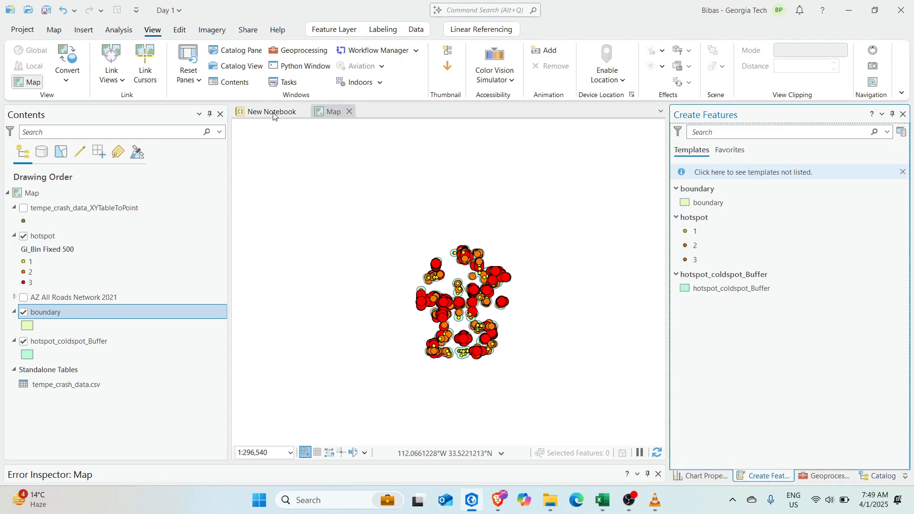
pyautogui.click(179, 30)
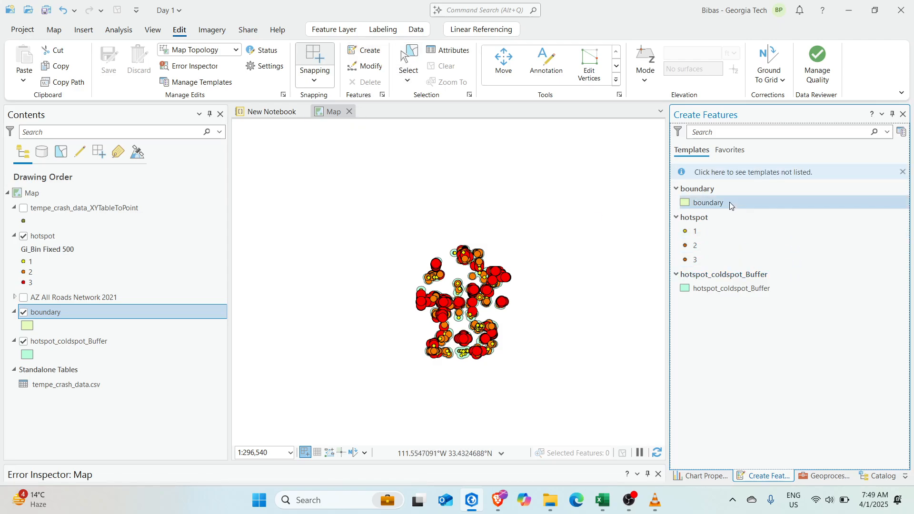
pyautogui.click(714, 203)
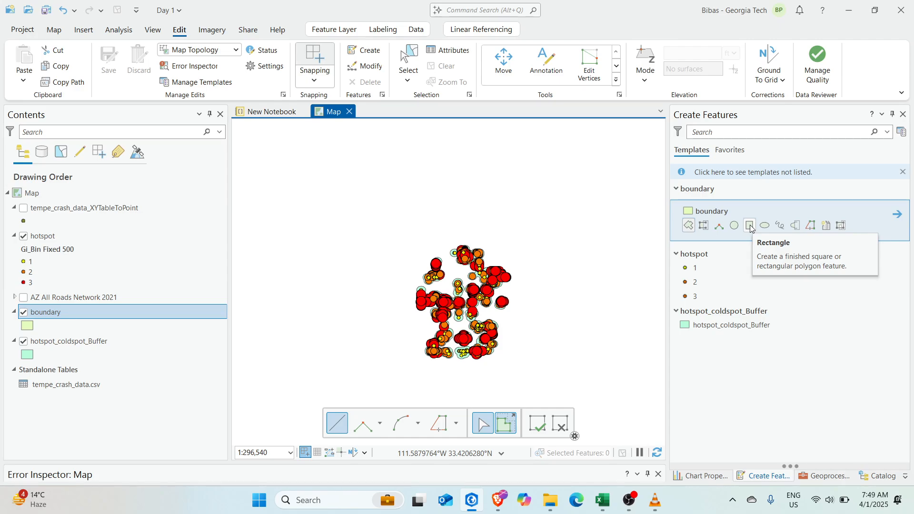
# Draw a four-corner boundary polygon around the hotspot cluster and save the edit
pyautogui.click(518, 237)
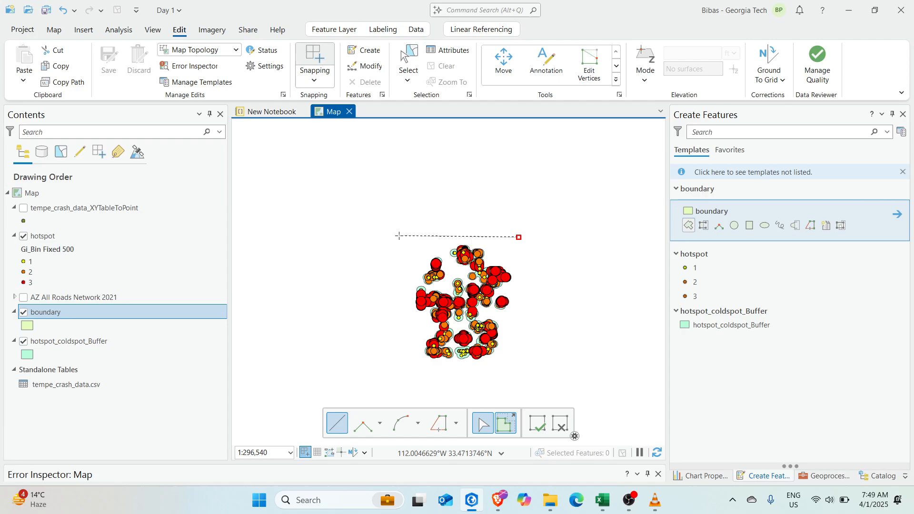
pyautogui.click(395, 234)
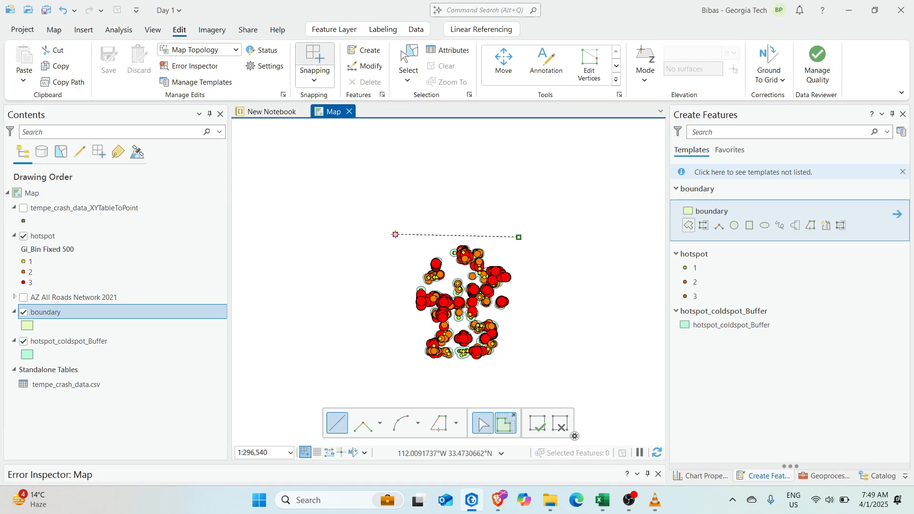
pyautogui.click(401, 388)
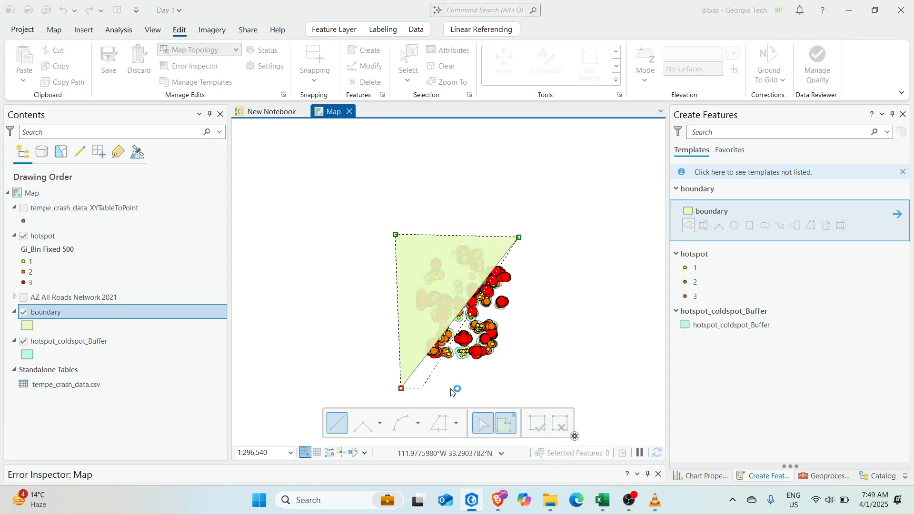
pyautogui.doubleClick(527, 381)
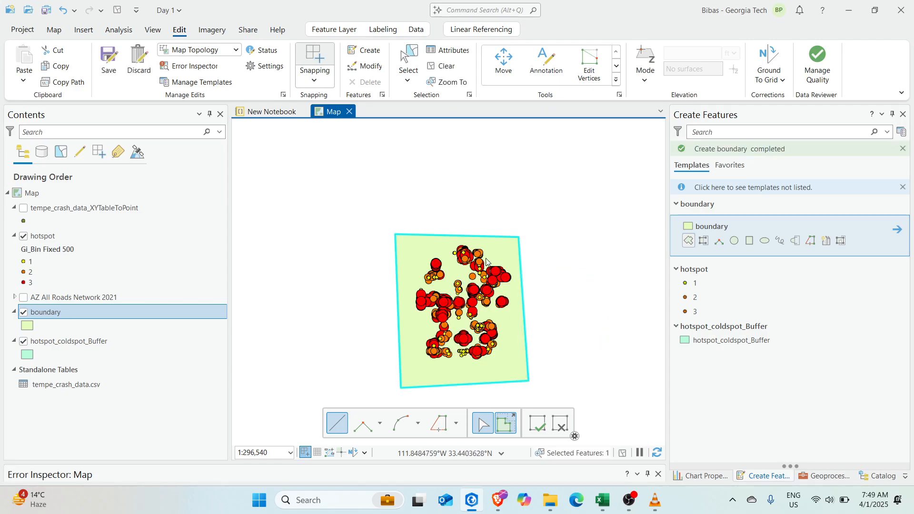
pyautogui.moveTo(486, 259); pyautogui.dragTo(469, 229)
pyautogui.moveTo(469, 273); pyautogui.dragTo(456, 284)
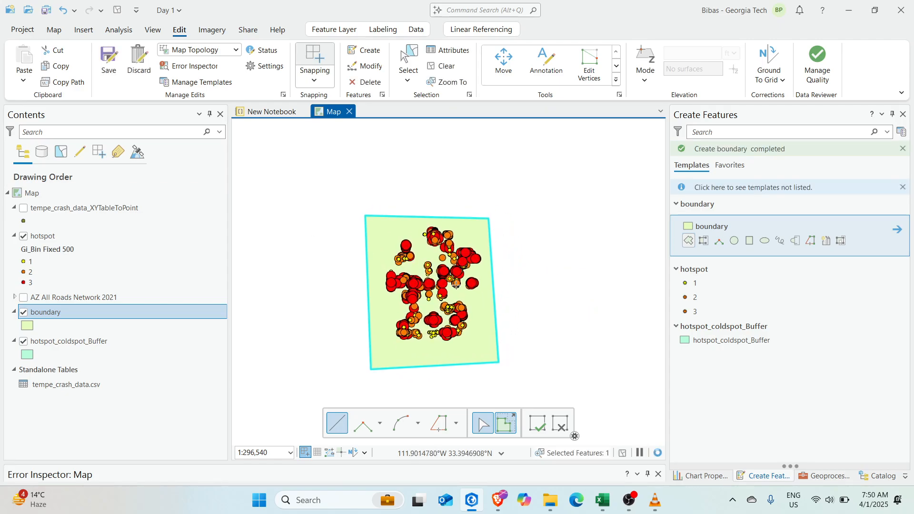
pyautogui.hotkey('ctrl', 's')
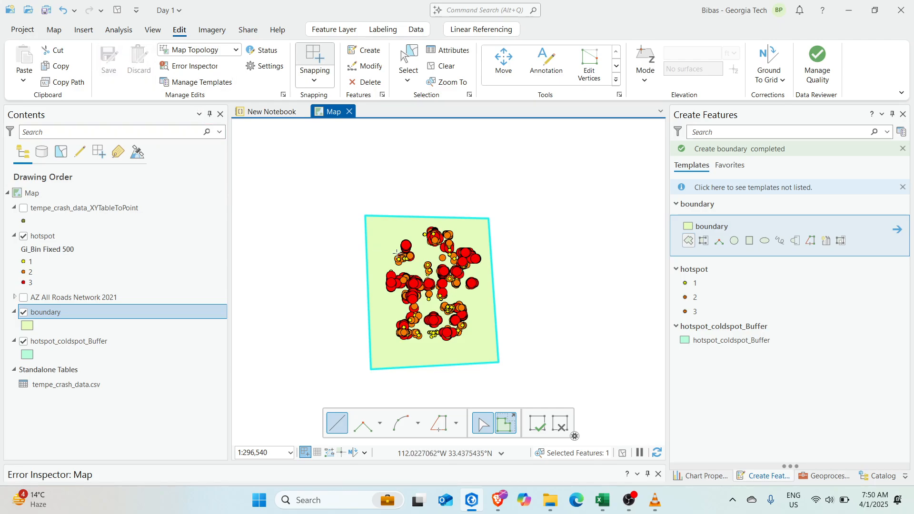
pyautogui.scroll(3, 453, 314)
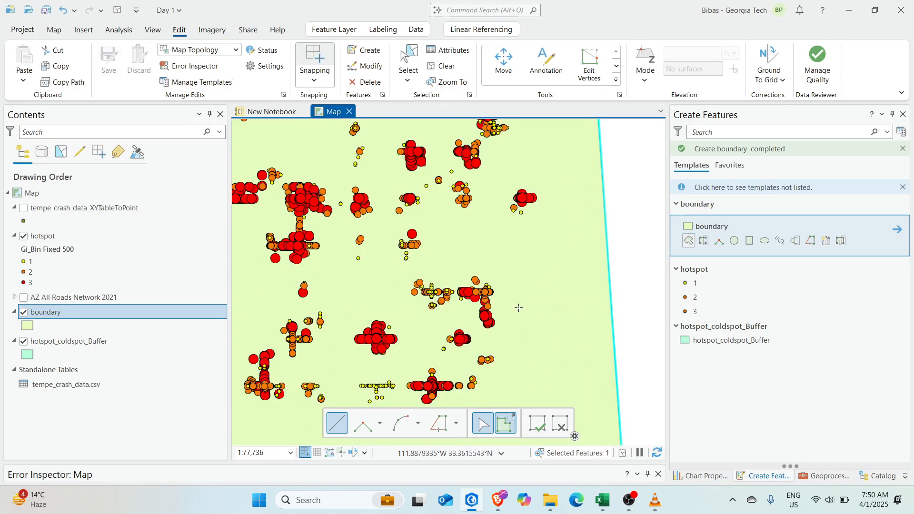
pyautogui.scroll(-2, 518, 307)
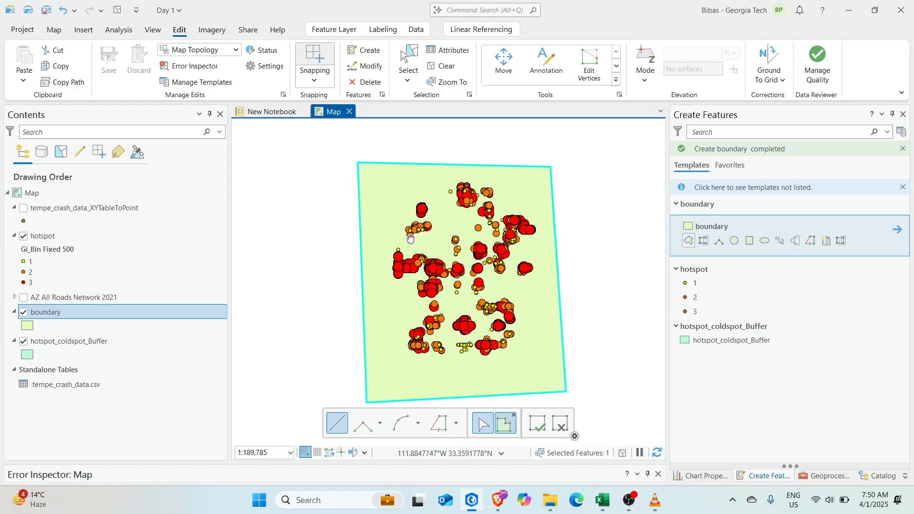
# Switch the basemap to World Imagery satellite
pyautogui.click(54, 30)
pyautogui.click(285, 51)
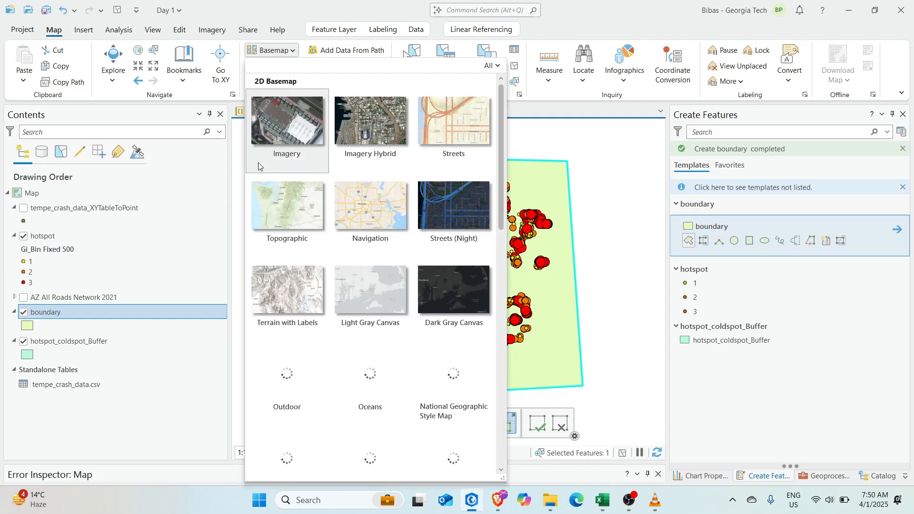
pyautogui.click(367, 128)
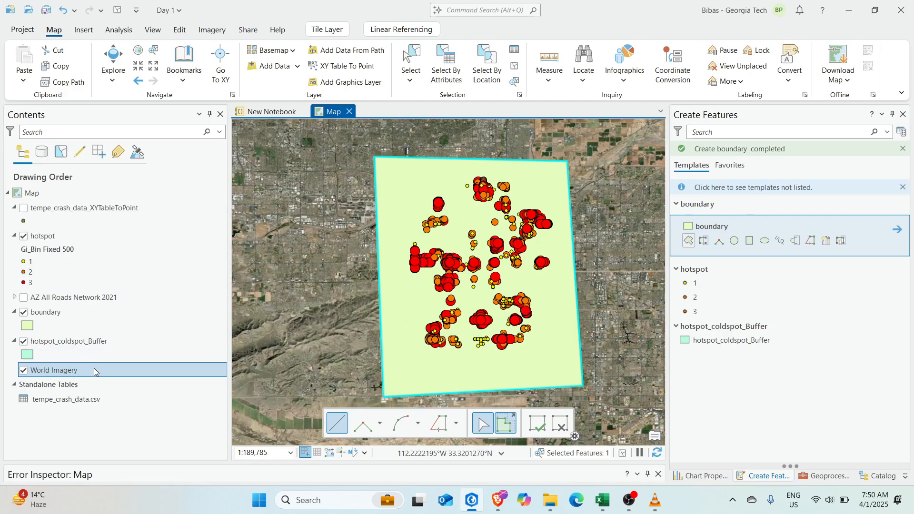
# Hide the boundary layer and zoom into the buffered hotspots
pyautogui.click(22, 310)
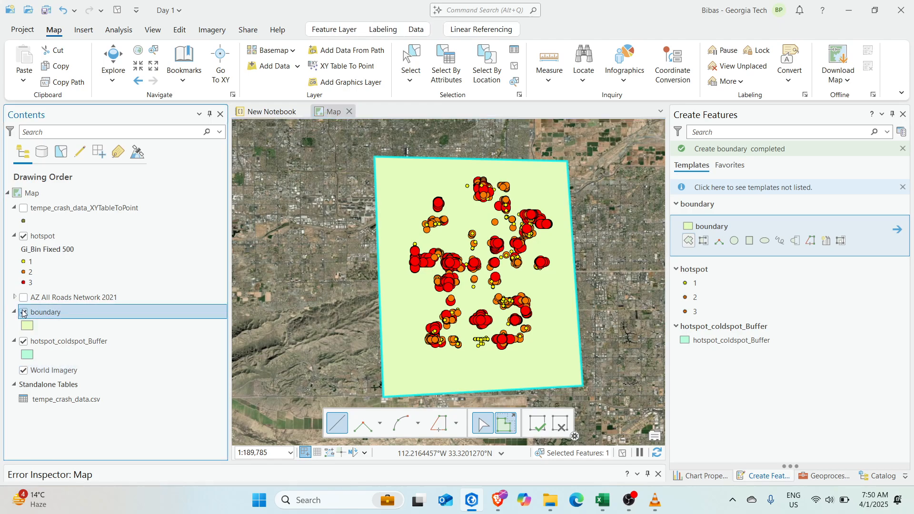
pyautogui.click(22, 312)
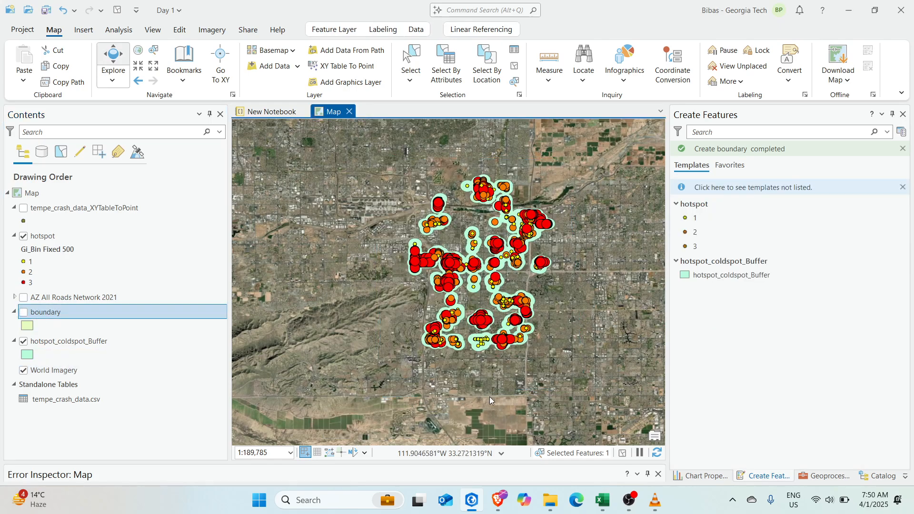
pyautogui.scroll(5, 500, 318)
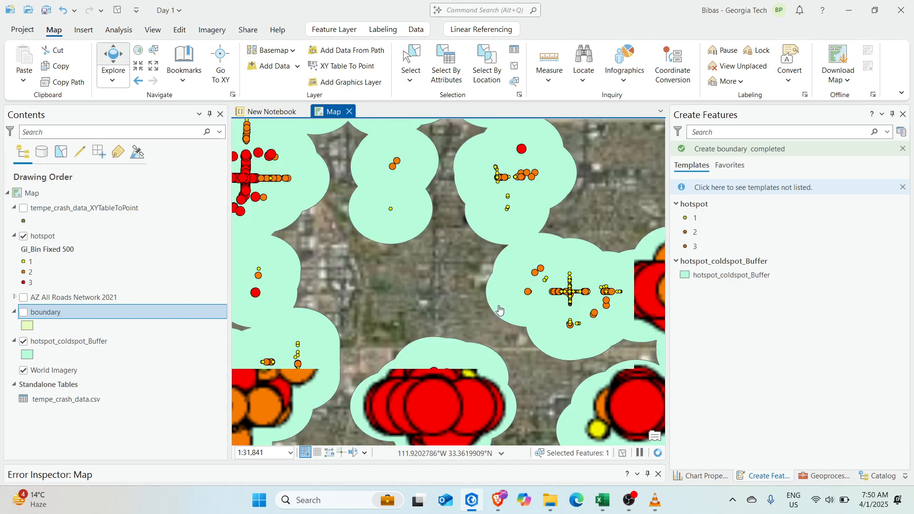
pyautogui.scroll(-3, 459, 262)
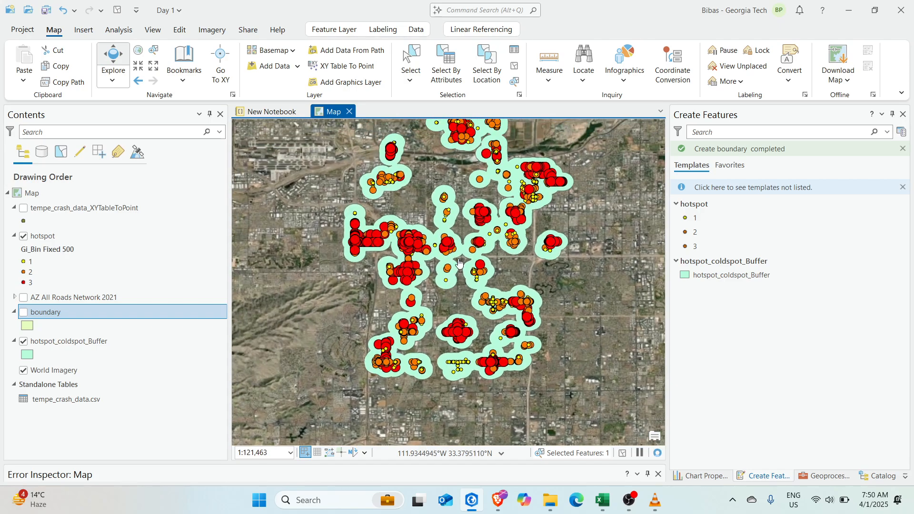
pyautogui.scroll(2, 458, 263)
pyautogui.scroll(3, 452, 275)
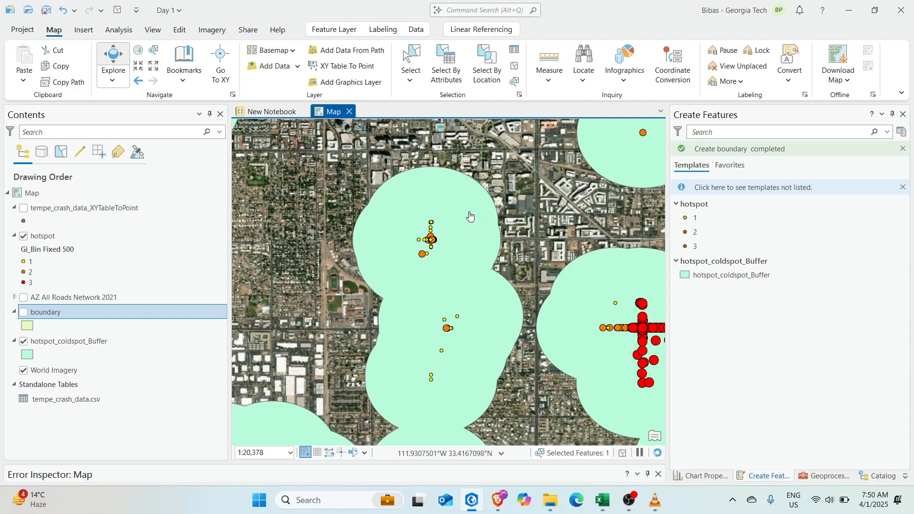
# Set hotspot_coldspot_Buffer transparency to 75%, then settle on 50%
pyautogui.click(64, 341)
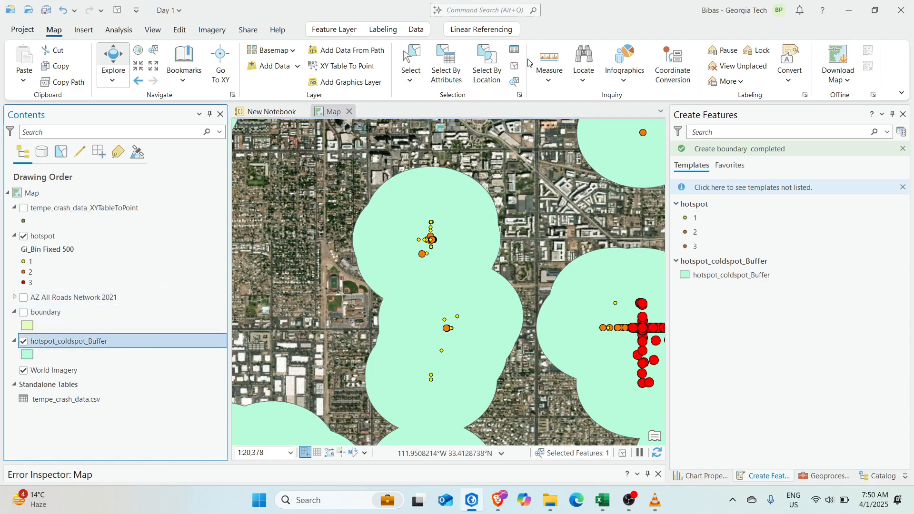
pyautogui.click(339, 29)
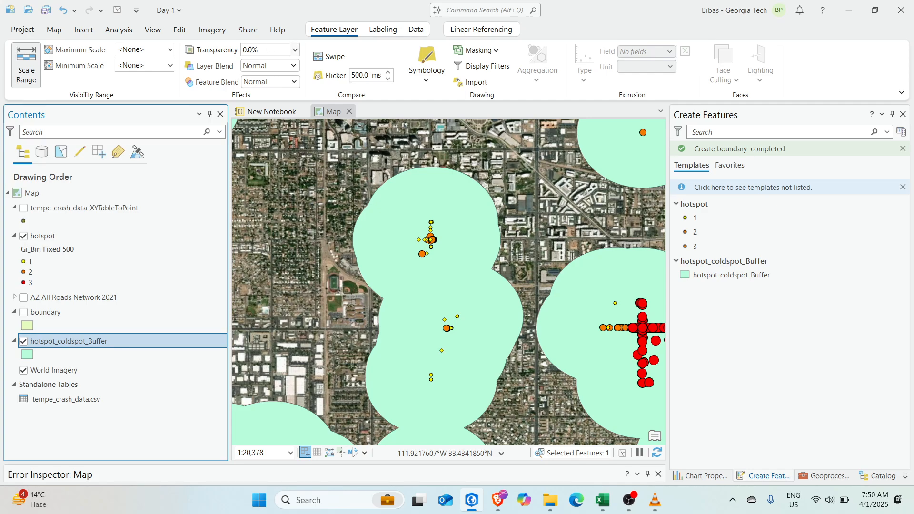
pyautogui.click(275, 52)
pyautogui.write('75')
pyautogui.press('Return')
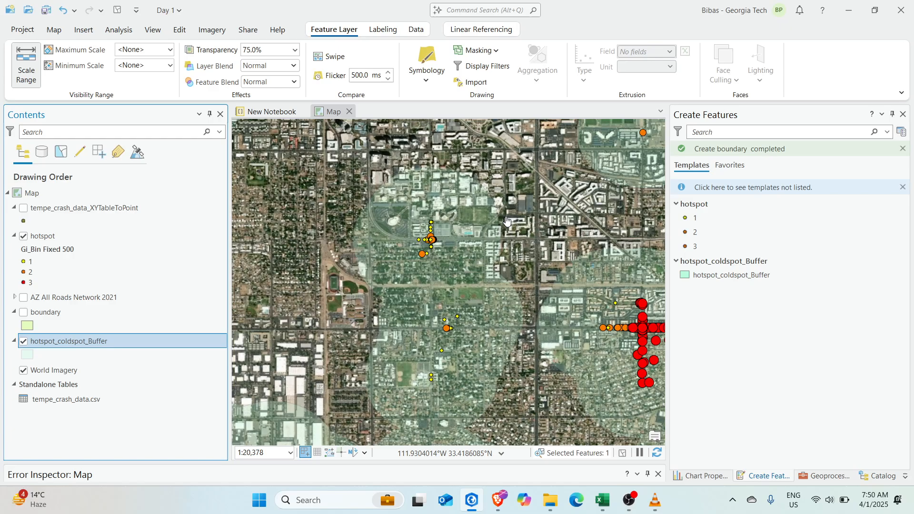
pyautogui.scroll(4, 452, 235)
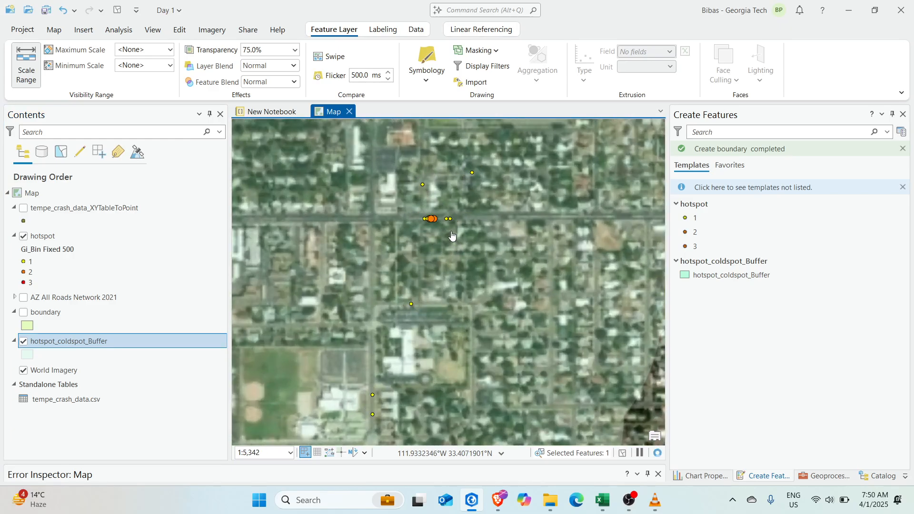
pyautogui.scroll(-6, 452, 235)
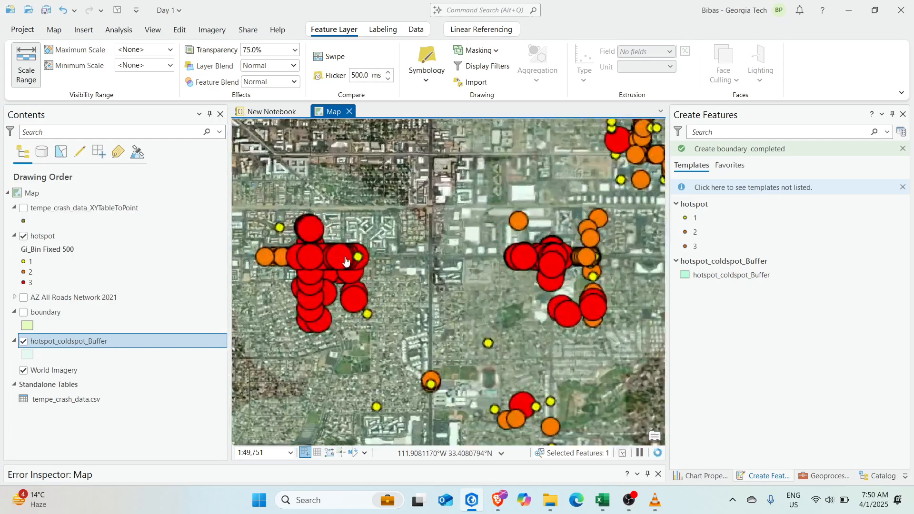
pyautogui.scroll(9, 346, 260)
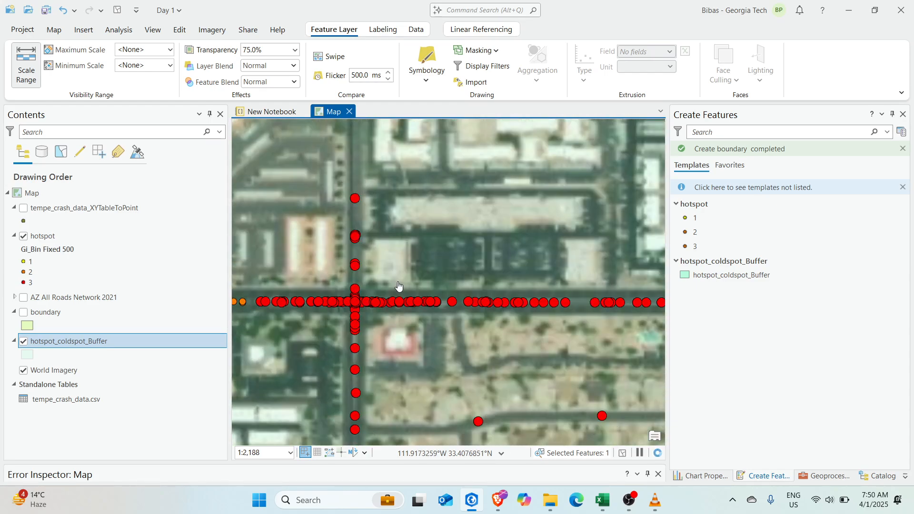
pyautogui.scroll(-9, 445, 280)
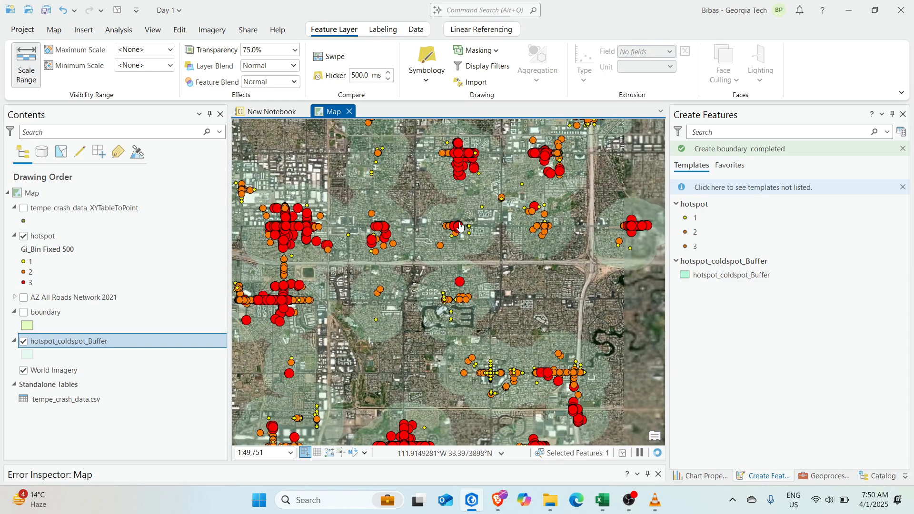
pyautogui.scroll(-5, 460, 227)
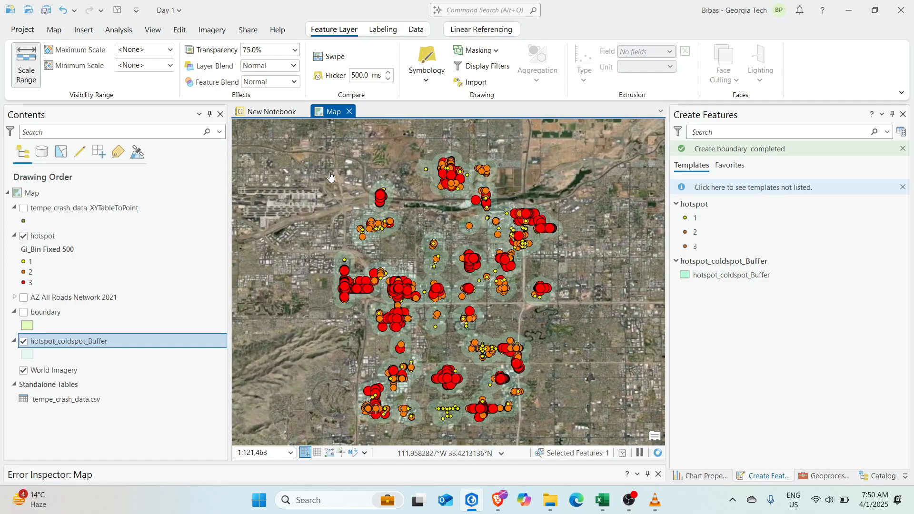
pyautogui.click(229, 49)
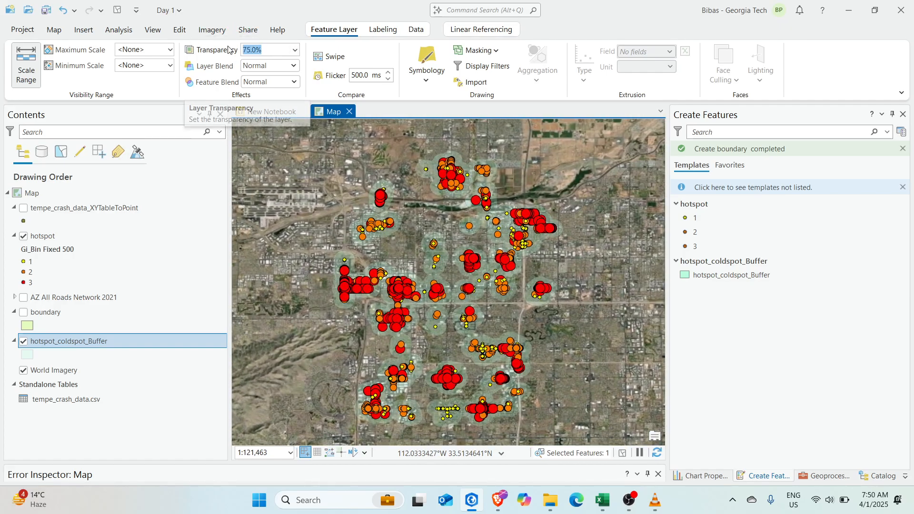
pyautogui.write('50')
pyautogui.press('Return')
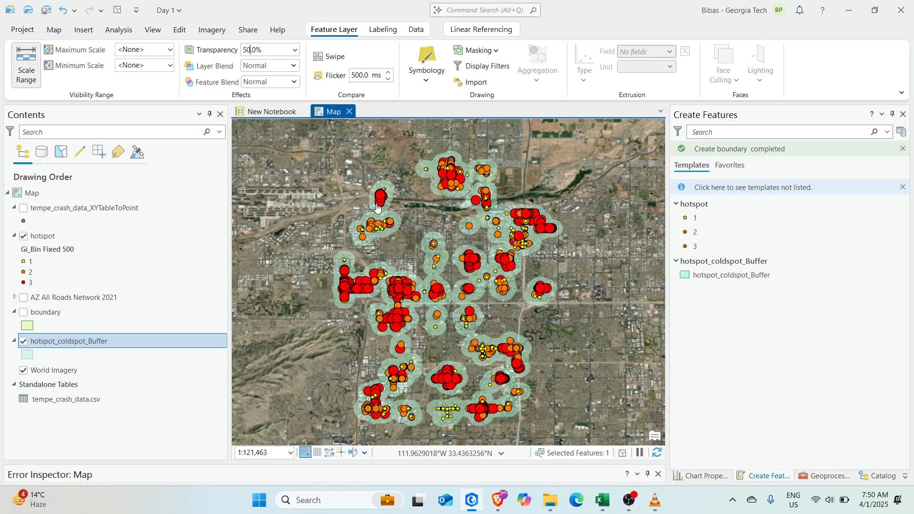
pyautogui.scroll(6, 435, 307)
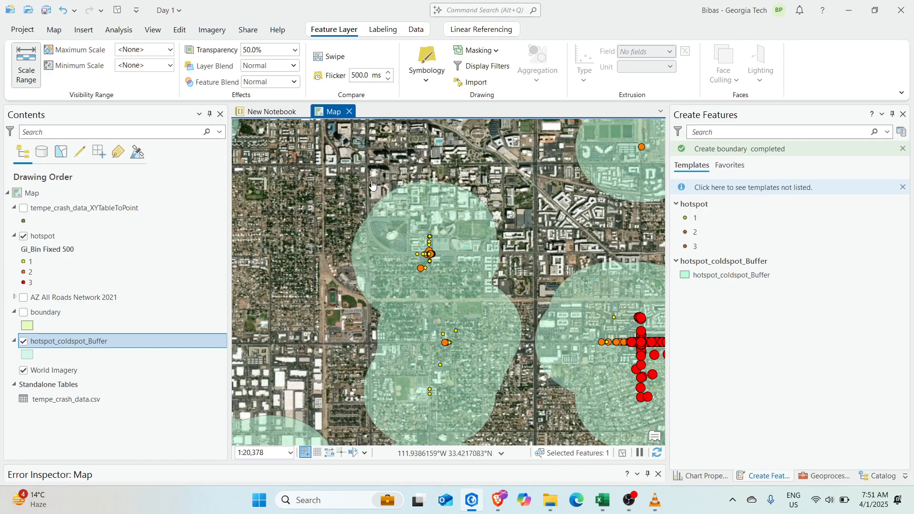
pyautogui.moveTo(408, 339); pyautogui.dragTo(444, 255)
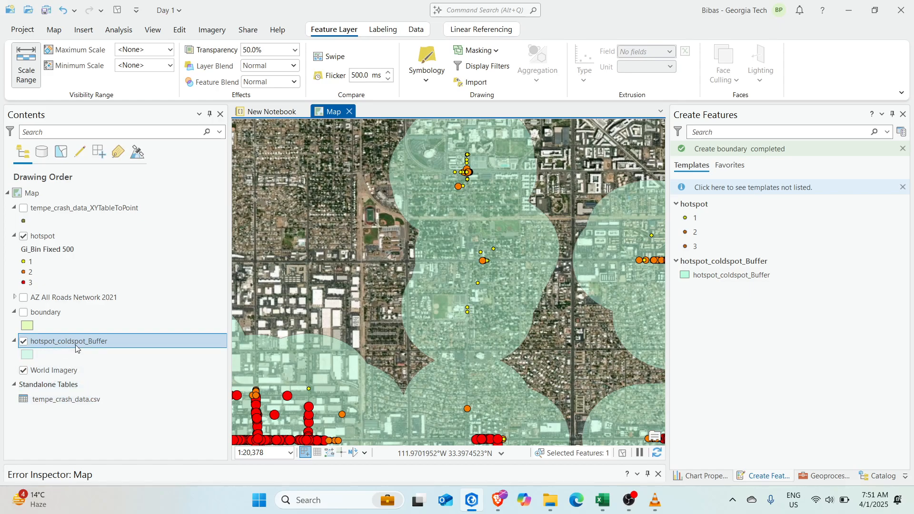
# Give the buffers the Airport beige polygon symbol after trying Black Outline and Dashed Black
pyautogui.click(24, 355)
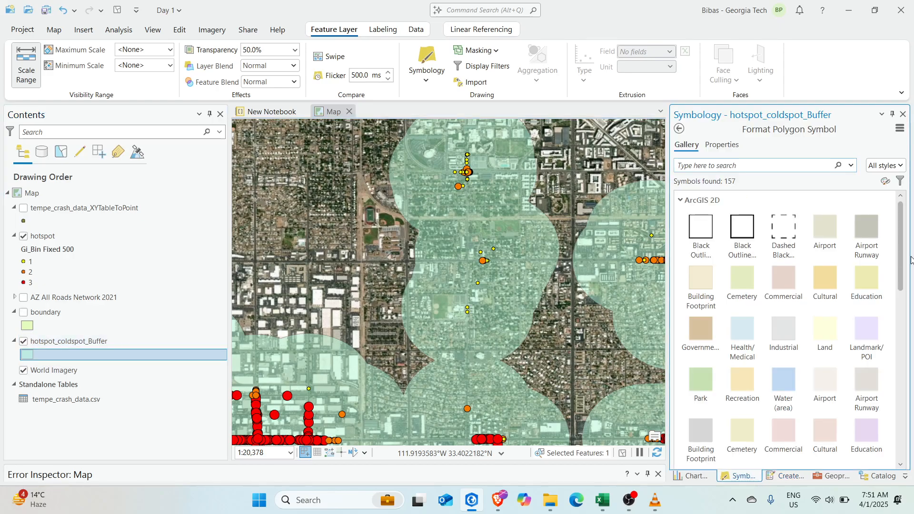
pyautogui.click(748, 231)
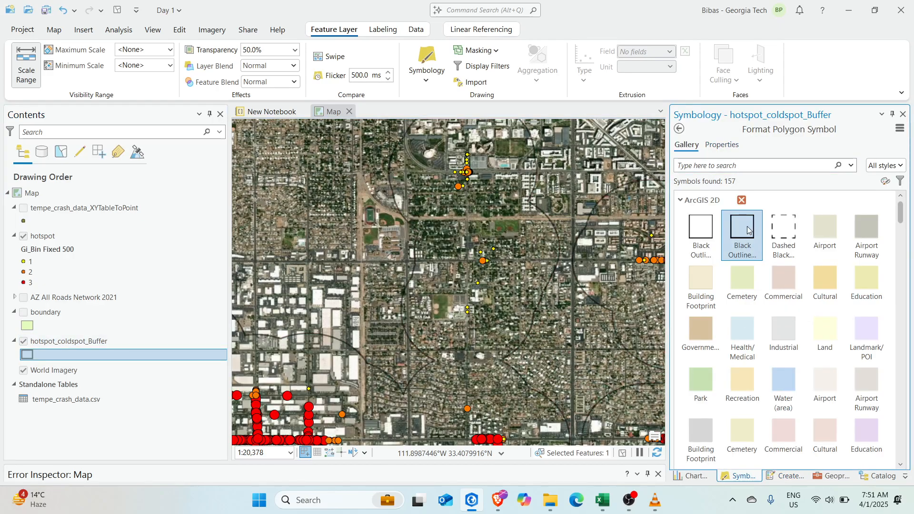
pyautogui.click(776, 228)
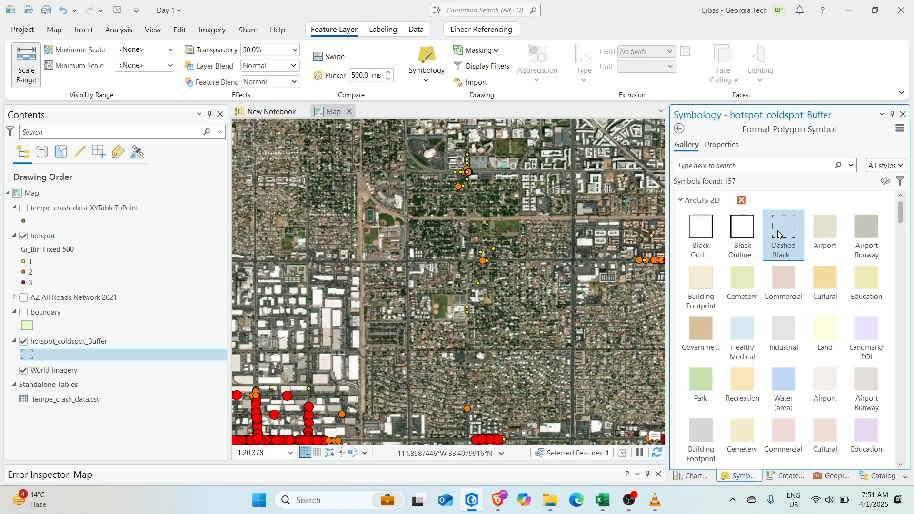
pyautogui.click(832, 233)
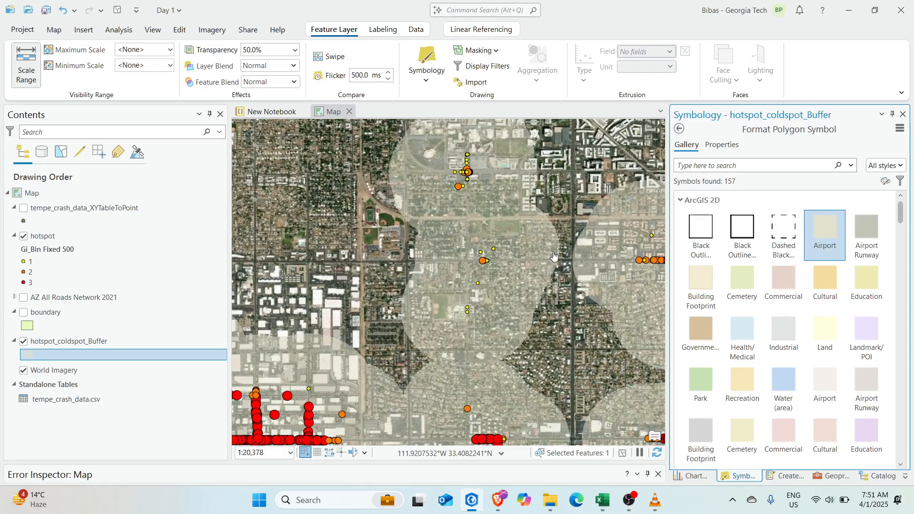
pyautogui.scroll(-5, 466, 270)
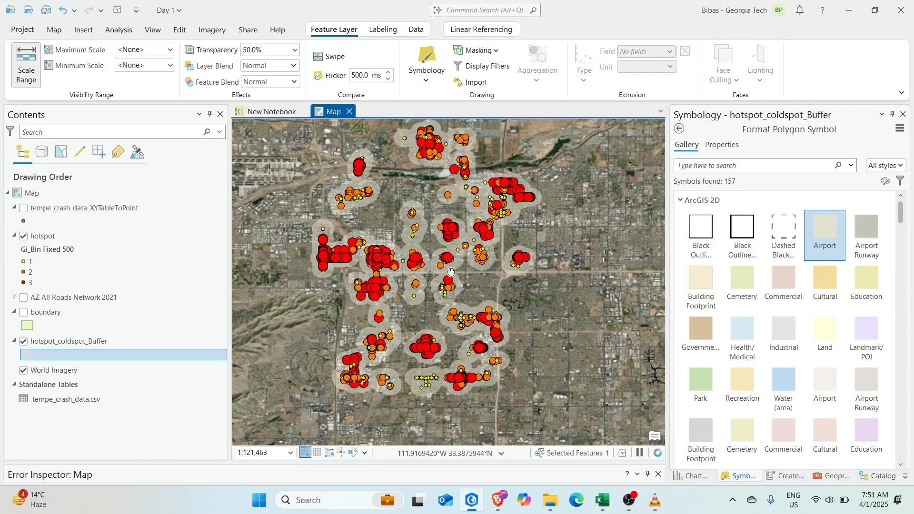
pyautogui.click(903, 114)
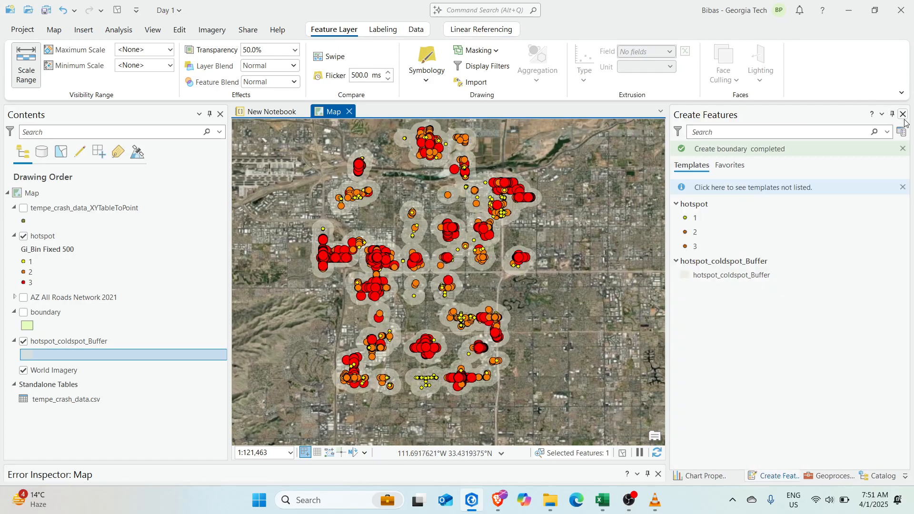
# Turn on the AZ All Roads Network 2021 layer and zoom the map to 1:189,785
pyautogui.scroll(4, 402, 243)
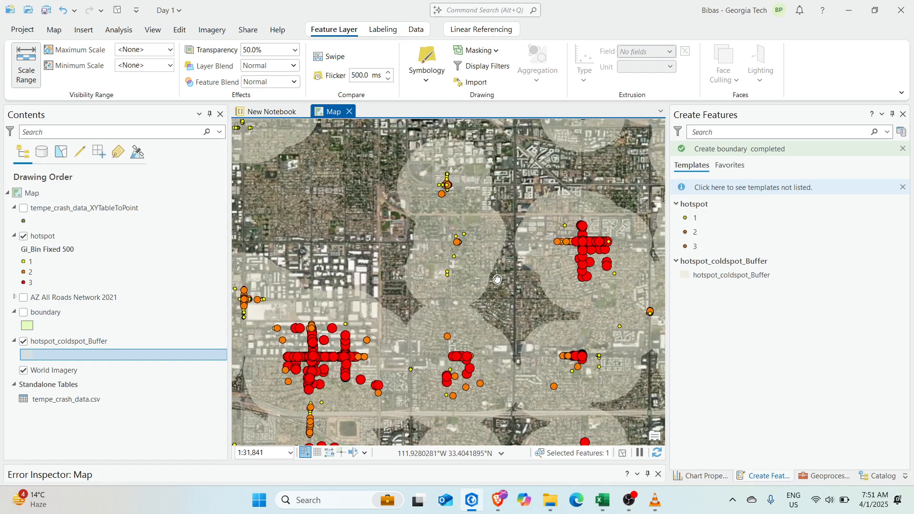
pyautogui.moveTo(482, 303); pyautogui.dragTo(376, 310)
pyautogui.scroll(-3, 388, 345)
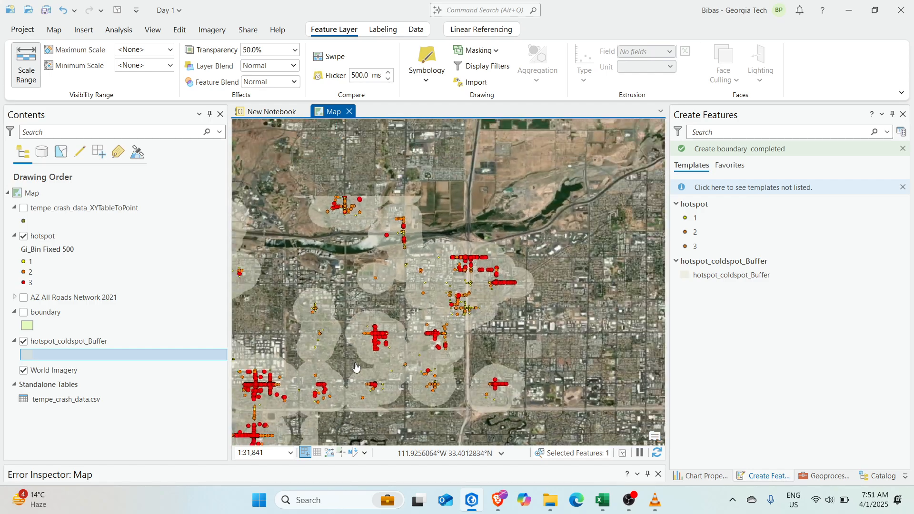
pyautogui.moveTo(331, 408); pyautogui.dragTo(456, 310)
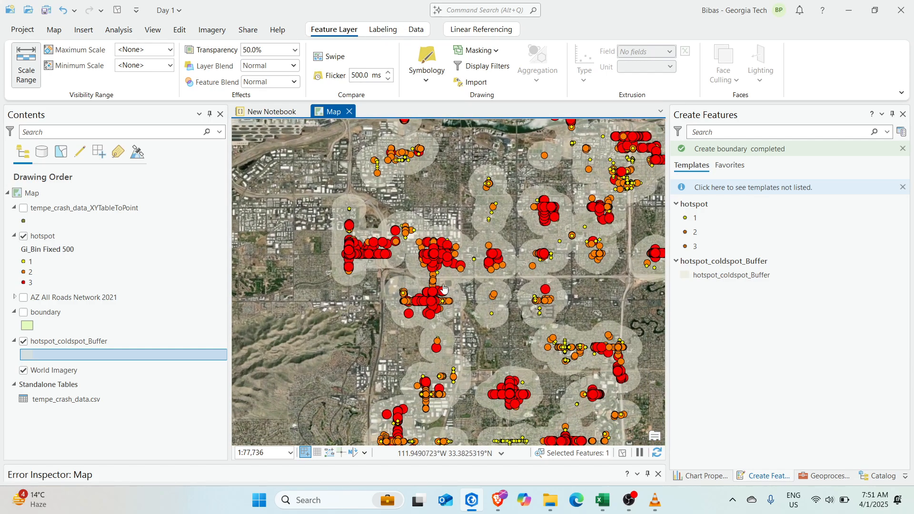
pyautogui.scroll(-2, 417, 299)
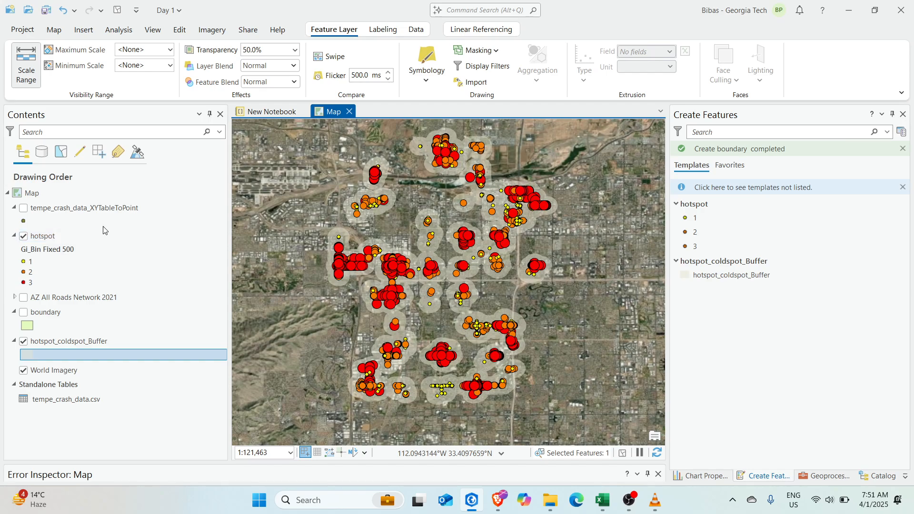
pyautogui.click(24, 298)
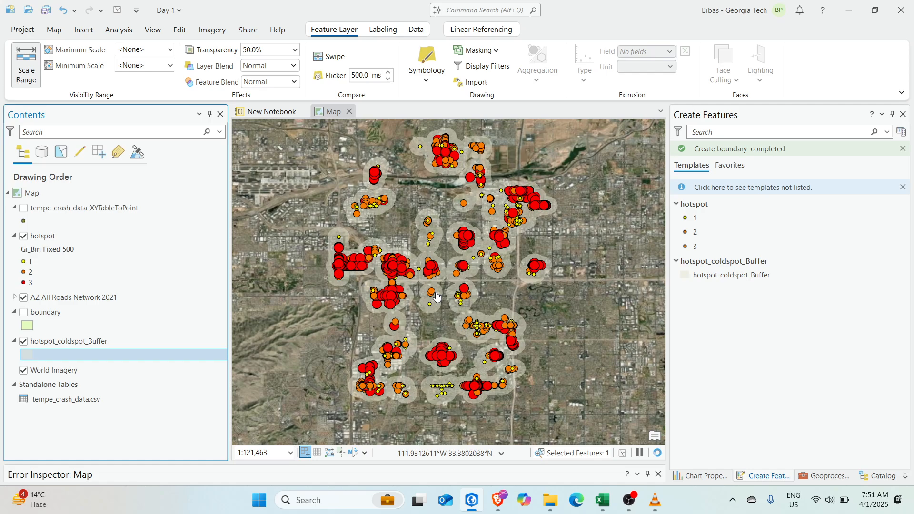
pyautogui.scroll(-6, 412, 289)
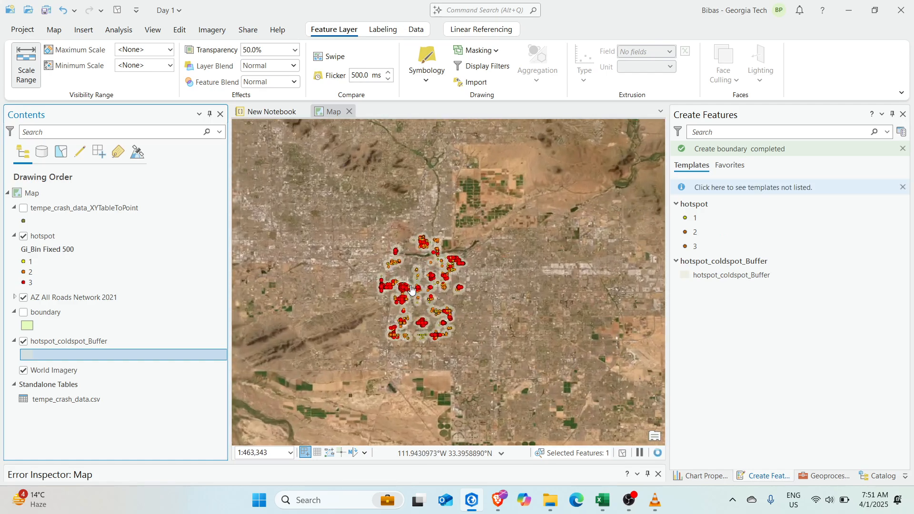
pyautogui.scroll(4, 412, 289)
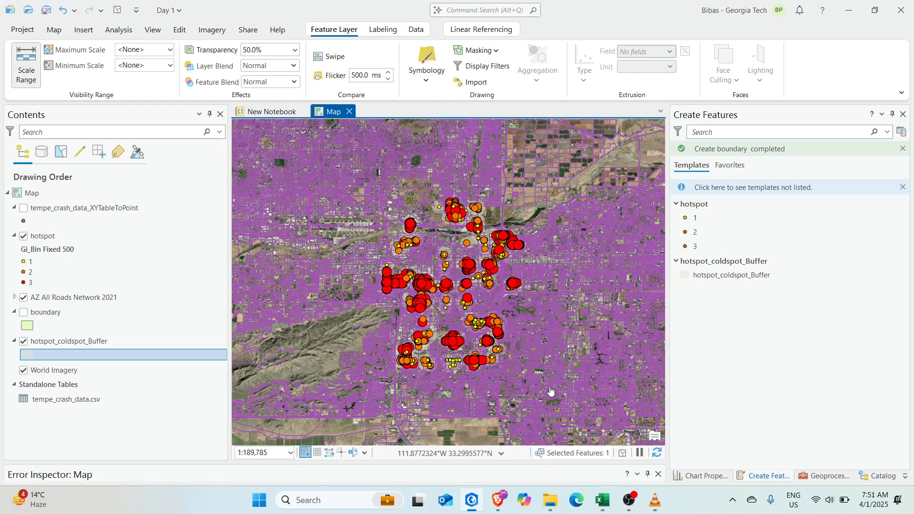
# Search the geoprocessing tools for 'clip' and open Clip (Analysis Tools)
pyautogui.click(114, 31)
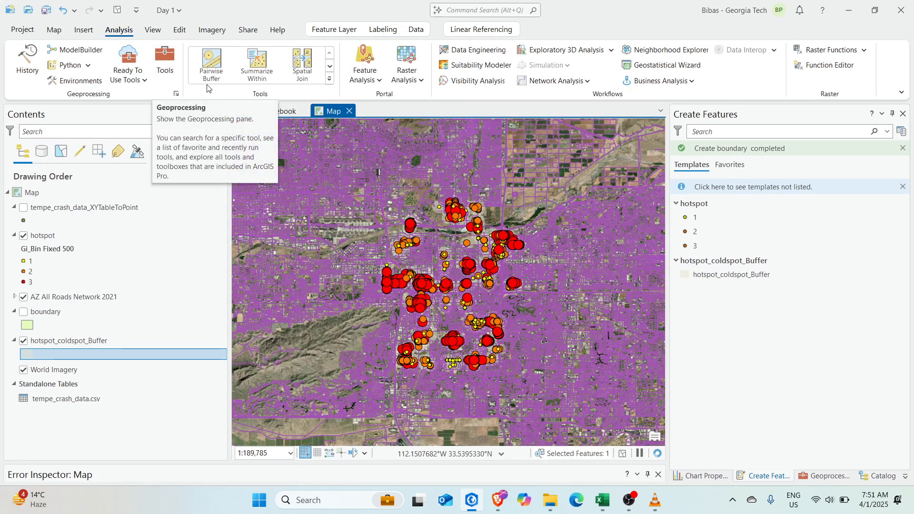
pyautogui.click(329, 80)
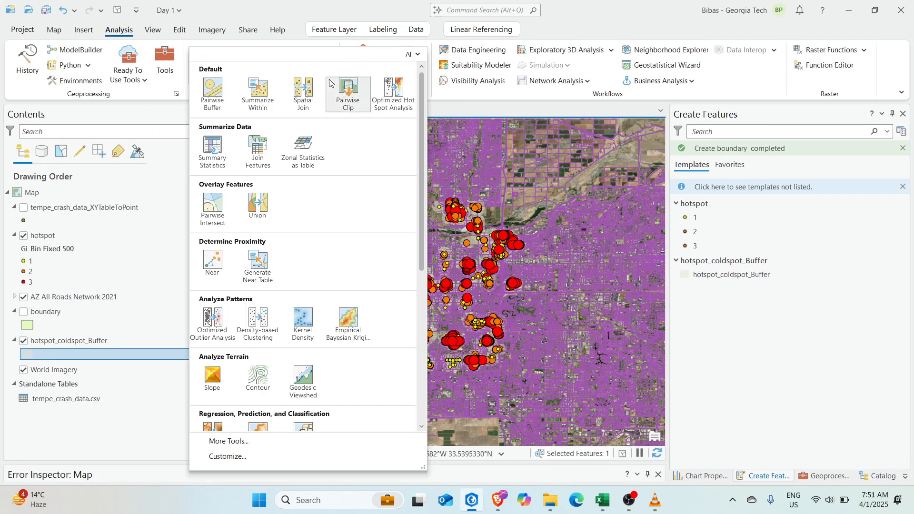
pyautogui.click(470, 96)
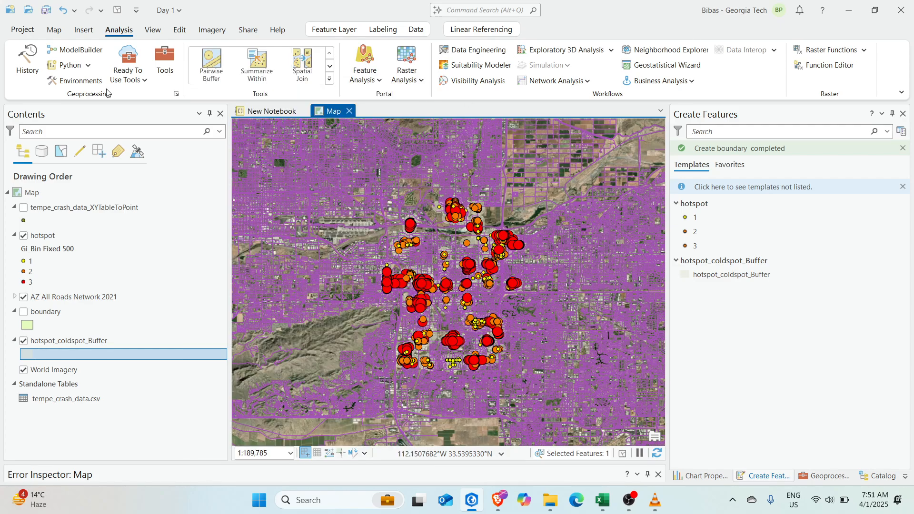
pyautogui.click(167, 62)
pyautogui.click(736, 130)
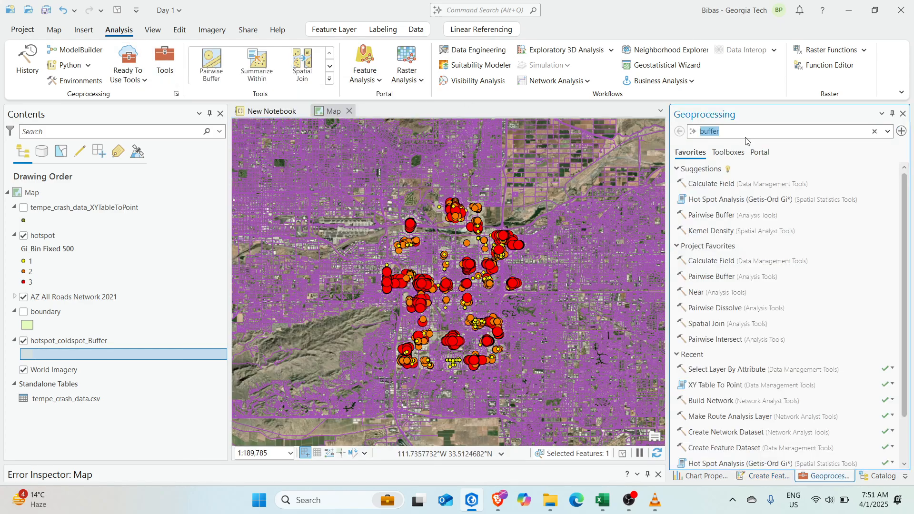
pyautogui.write('clip')
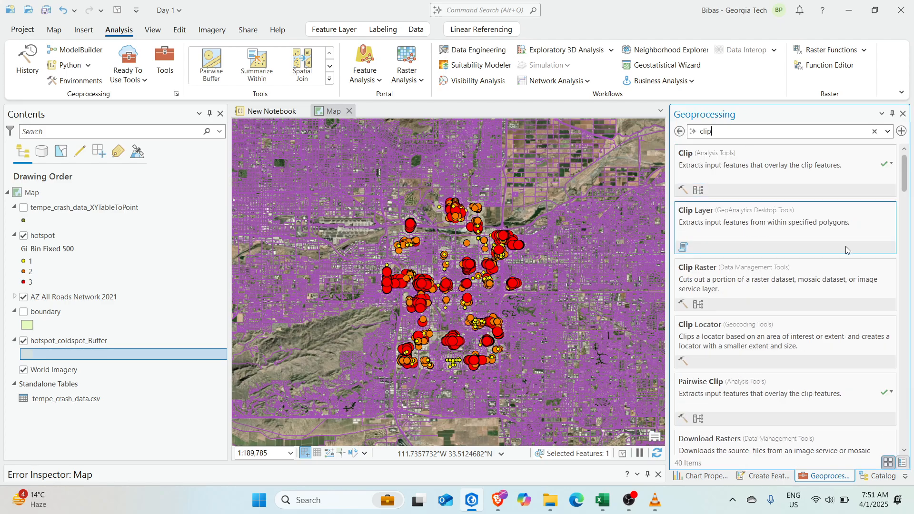
pyautogui.click(778, 175)
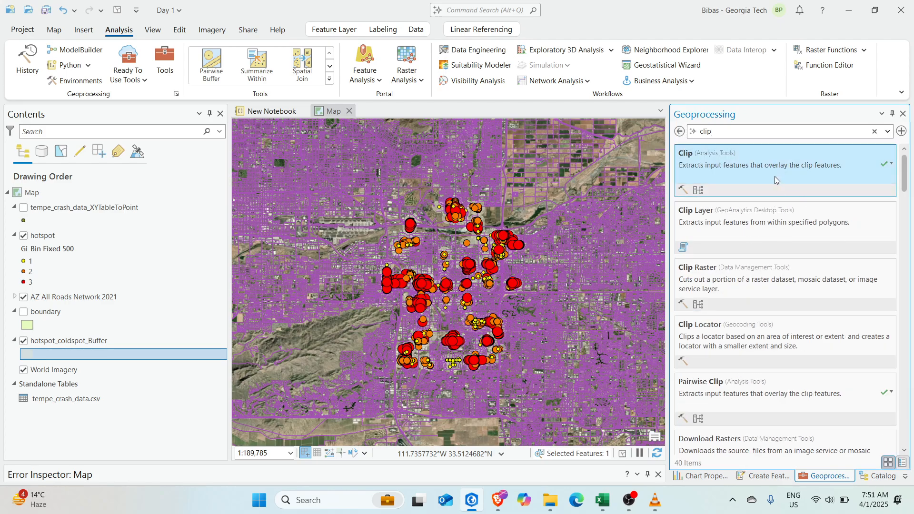
pyautogui.click(776, 180)
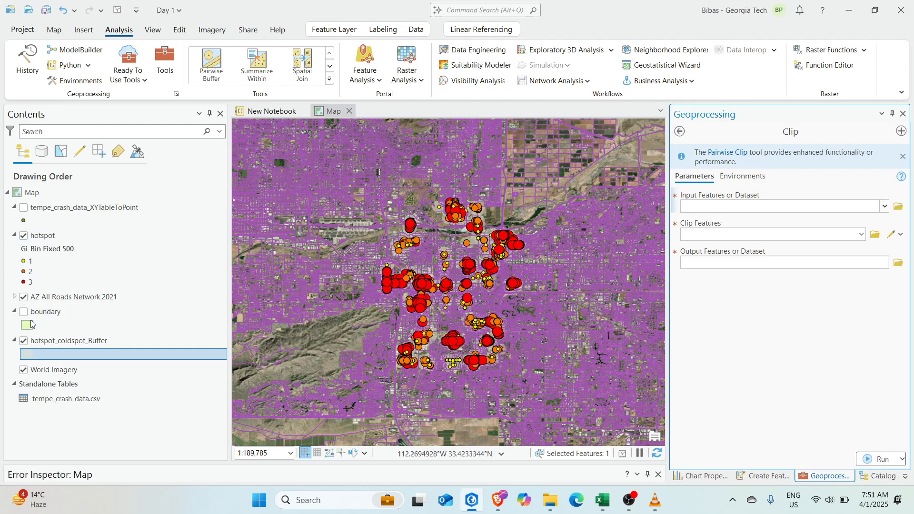
# Set the Clip input features to the AllRoadsNetwork sublayer
pyautogui.moveTo(78, 299); pyautogui.dragTo(756, 209)
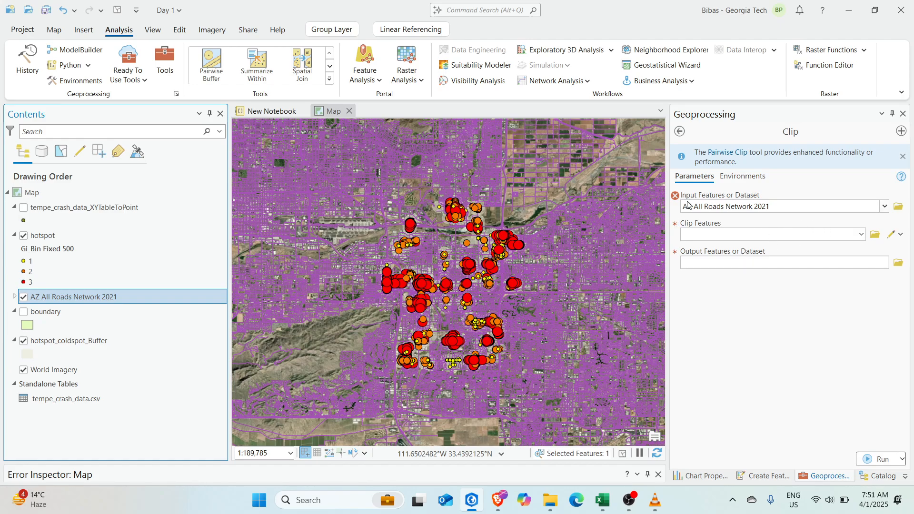
pyautogui.click(15, 296)
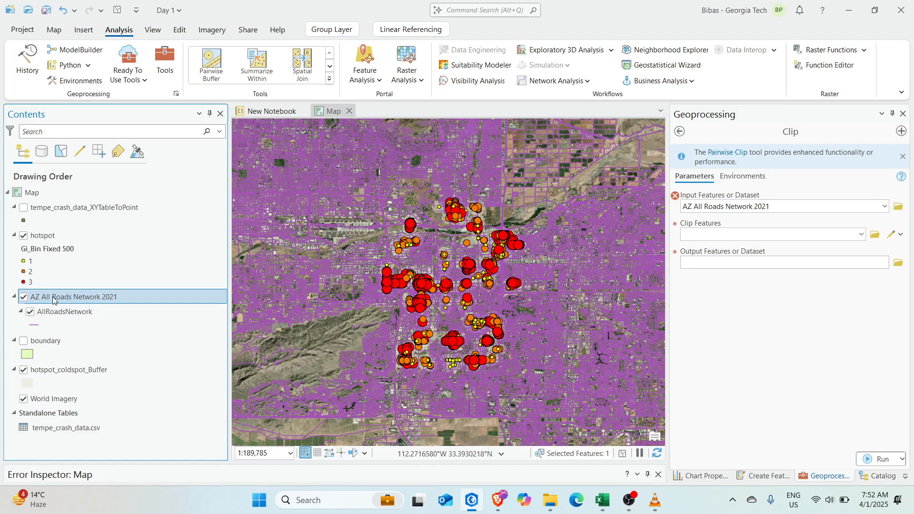
pyautogui.doubleClick(791, 208)
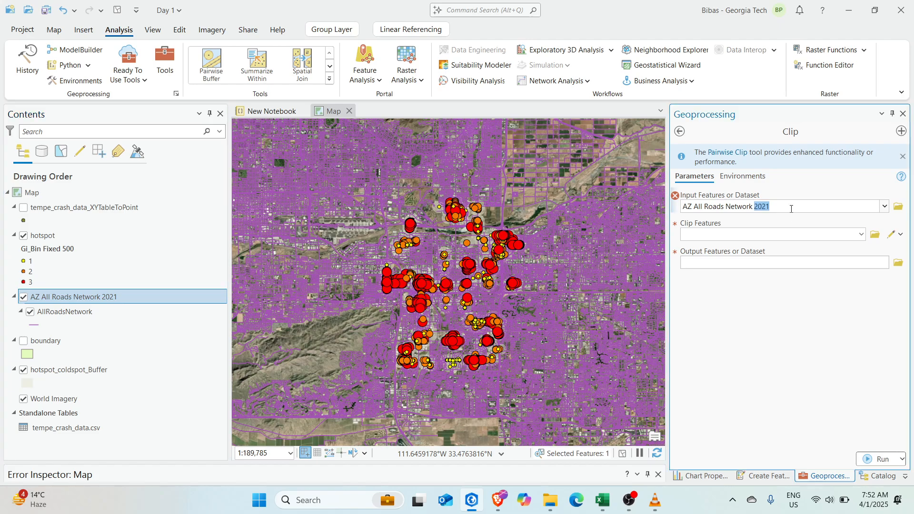
pyautogui.click(884, 207)
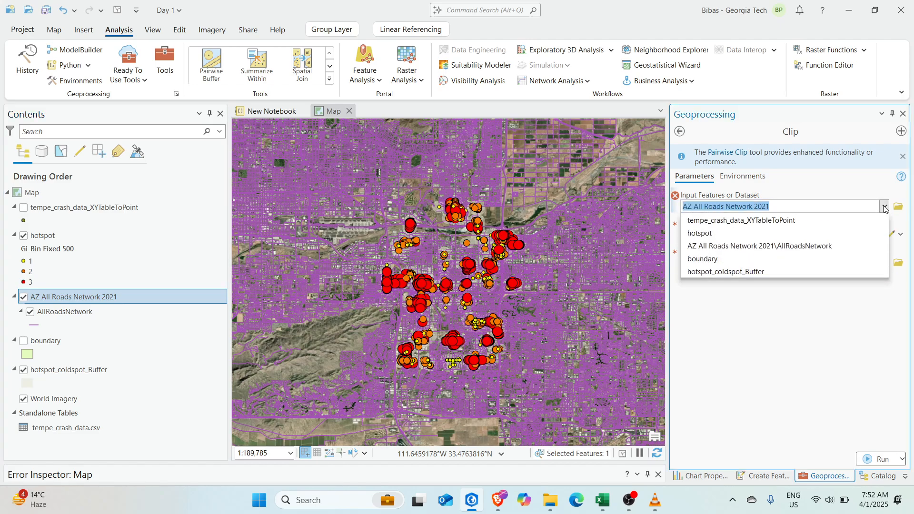
pyautogui.click(804, 246)
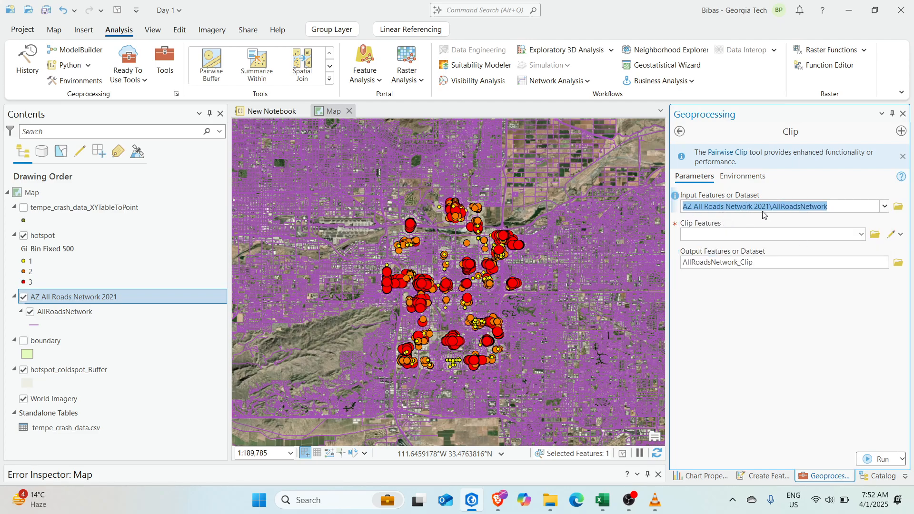
# Inspect the properties and data source of the roads group layer and the AllRoadsNetwork sublayer
pyautogui.doubleClick(95, 297)
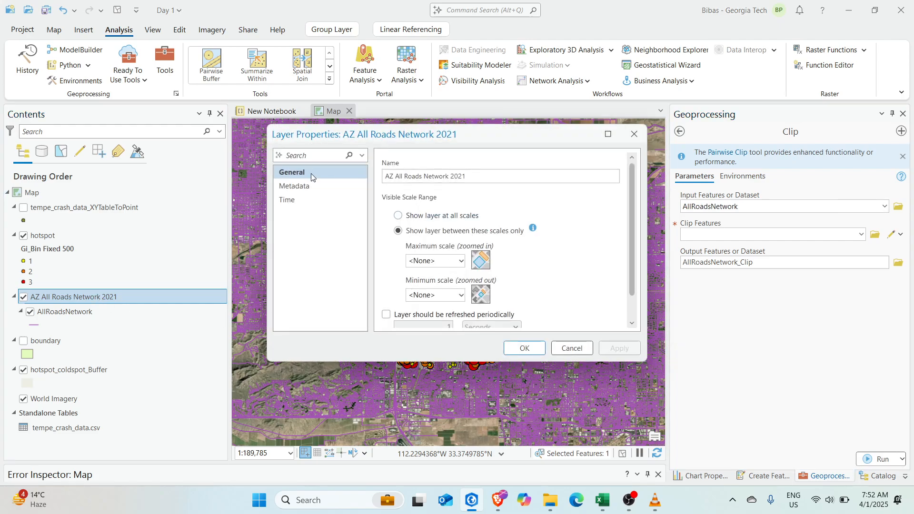
pyautogui.click(306, 186)
pyautogui.click(292, 199)
pyautogui.click(294, 172)
pyautogui.click(634, 134)
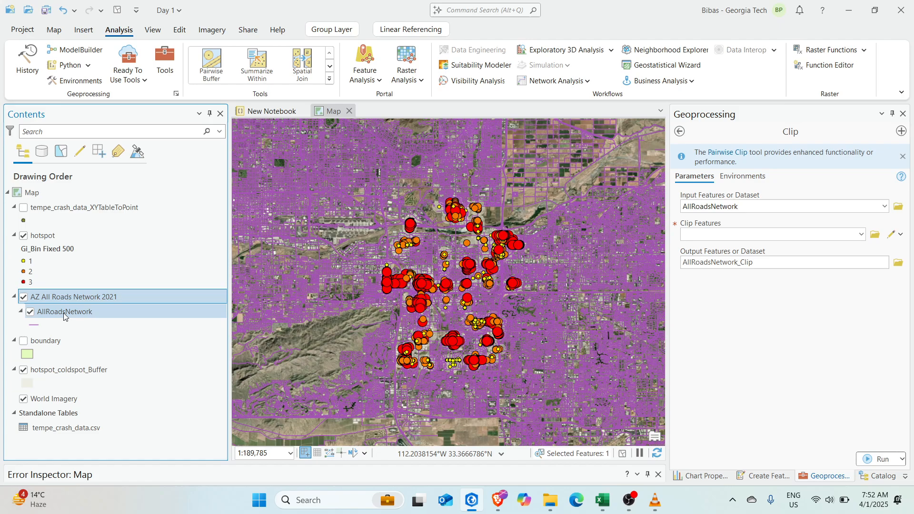
pyautogui.doubleClick(64, 313)
pyautogui.click(319, 187)
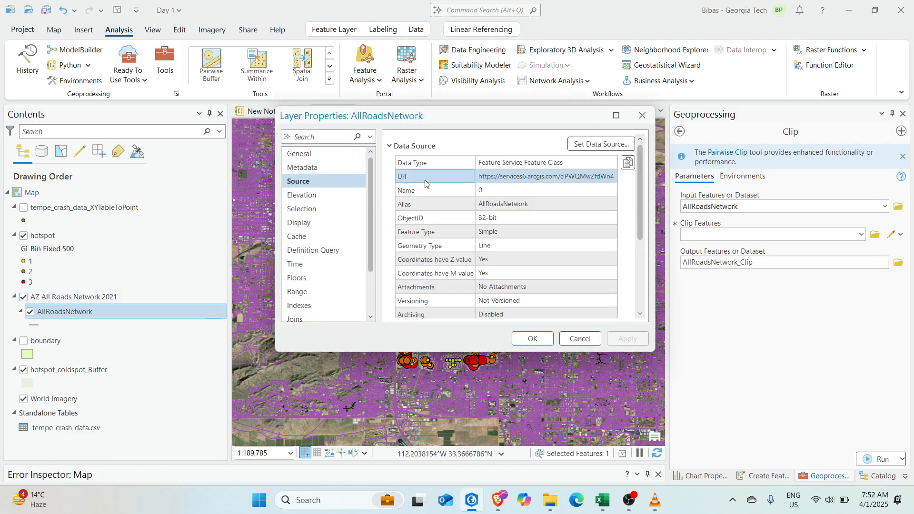
pyautogui.moveTo(494, 176); pyautogui.dragTo(591, 176)
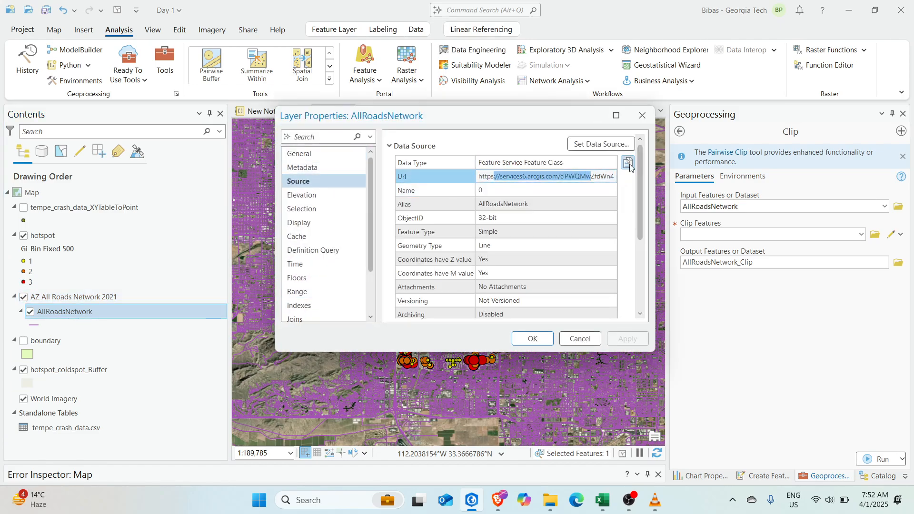
pyautogui.click(642, 115)
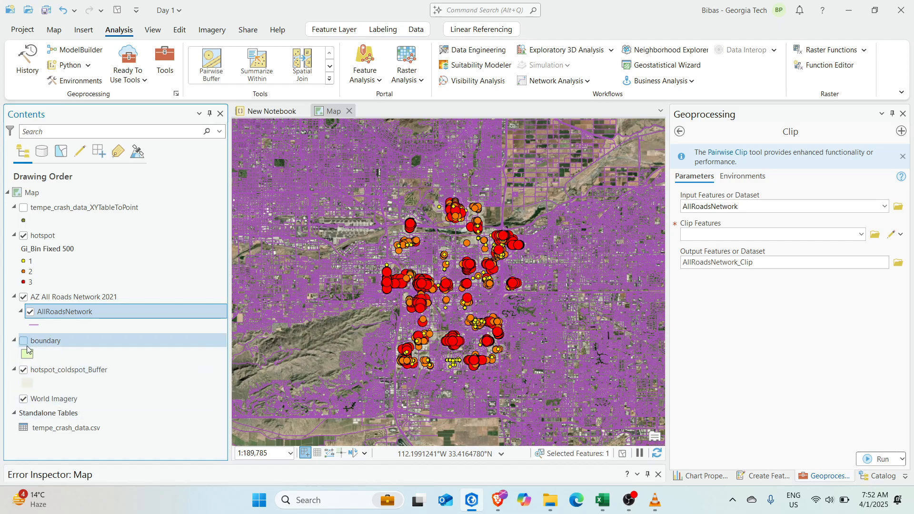
# Use boundary as the clip features, with output AllRoadsNetwork_Clip, and clear the selected feature
pyautogui.moveTo(27, 350); pyautogui.dragTo(771, 235)
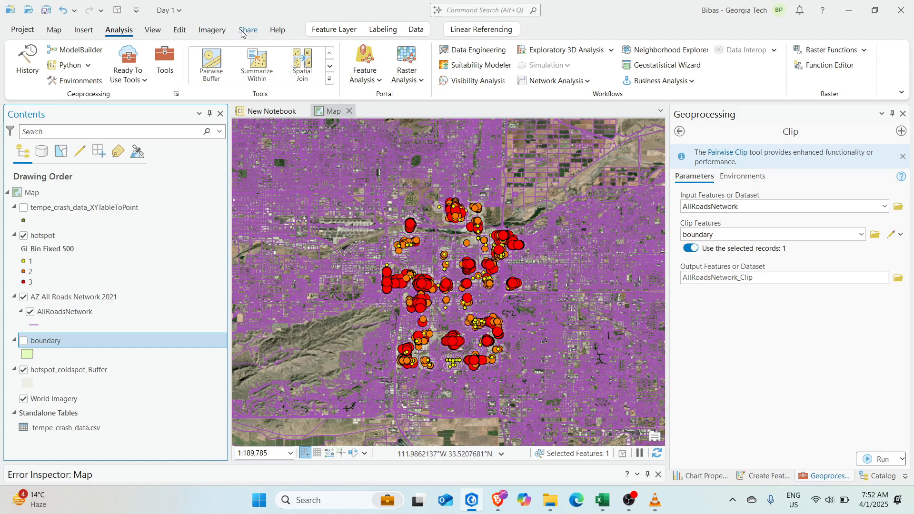
pyautogui.click(179, 29)
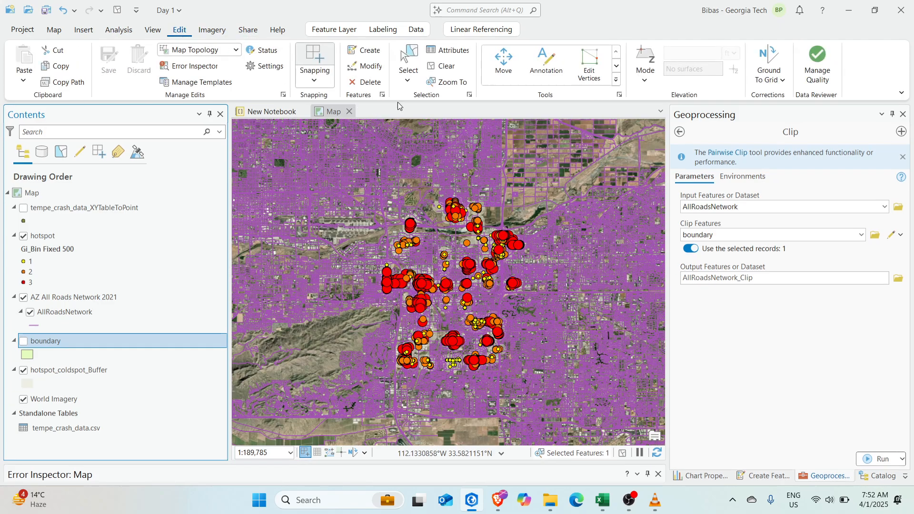
pyautogui.click(443, 67)
pyautogui.click(779, 354)
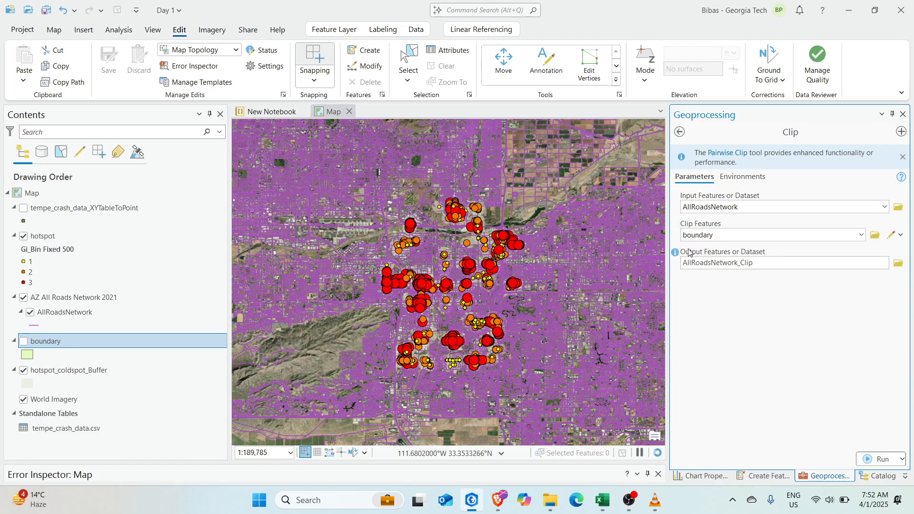
# Run the Clip to create AllRoadsNetwork_Clip from the roads inside the boundary
pyautogui.click(878, 459)
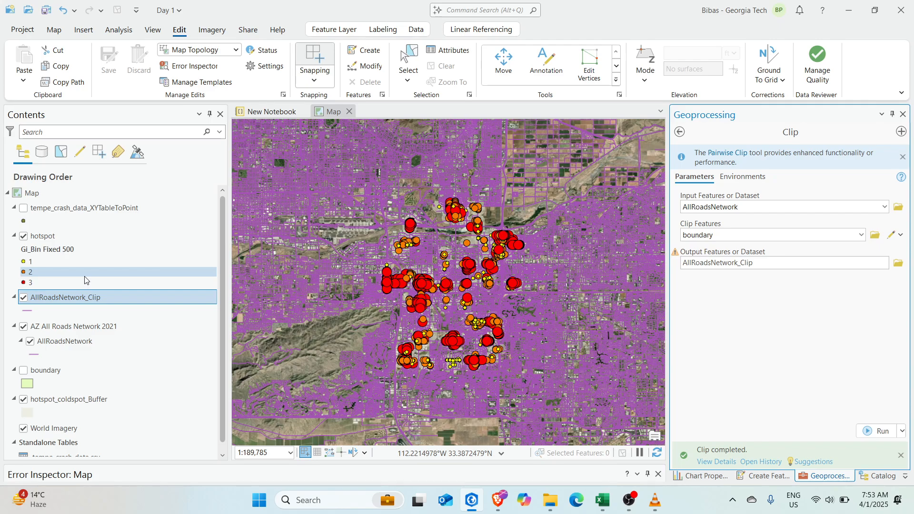
# Hide AZ All Roads Network 2021 and World Imagery, then zoom in on the clipped roads
pyautogui.click(24, 327)
pyautogui.moveTo(534, 272); pyautogui.dragTo(541, 235)
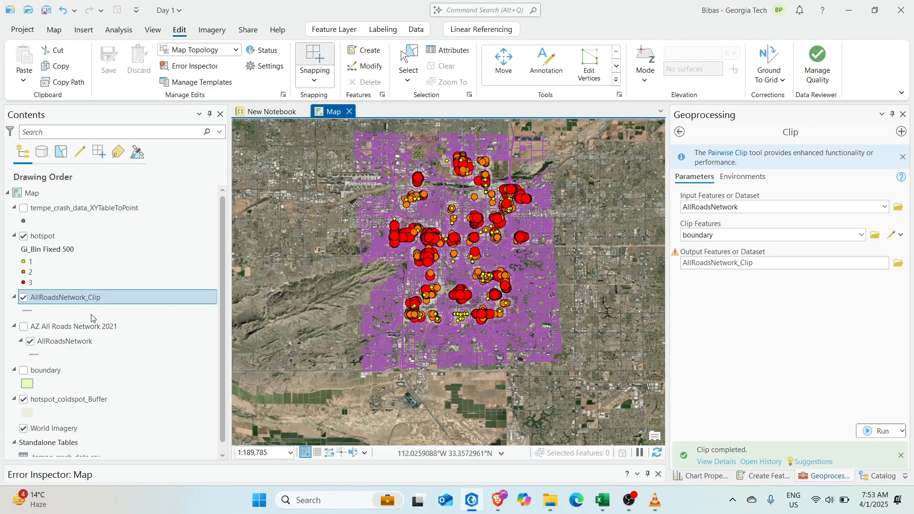
pyautogui.scroll(-1, 56, 422)
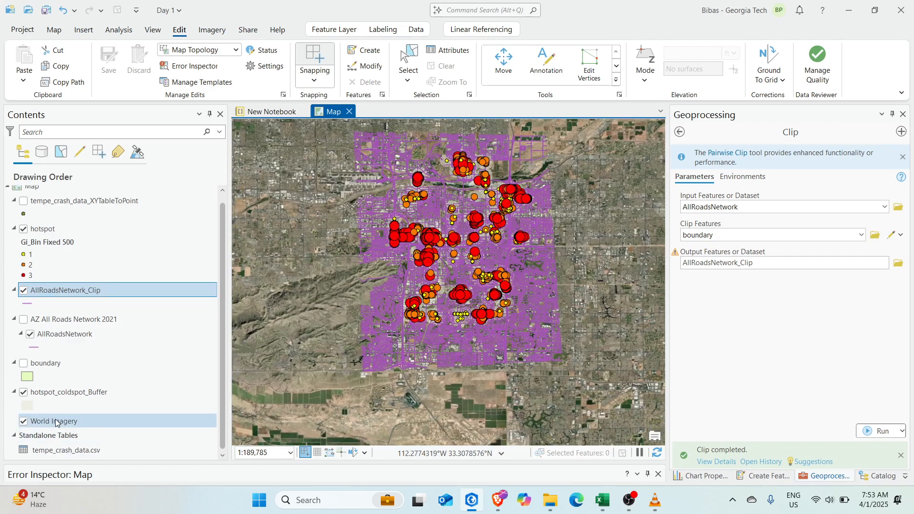
pyautogui.click(24, 422)
pyautogui.scroll(3, 443, 226)
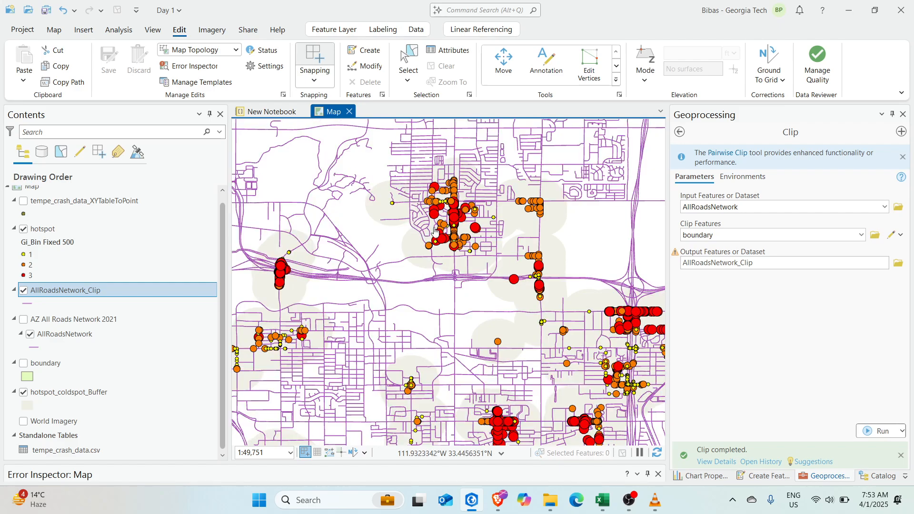
pyautogui.scroll(2, 478, 252)
pyautogui.scroll(2, 523, 248)
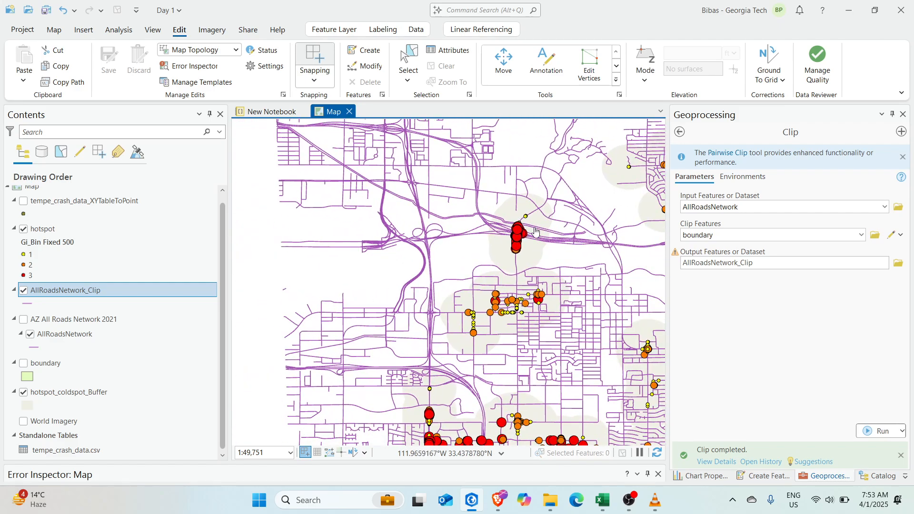
pyautogui.moveTo(506, 244); pyautogui.dragTo(465, 205)
pyautogui.scroll(-3, 465, 205)
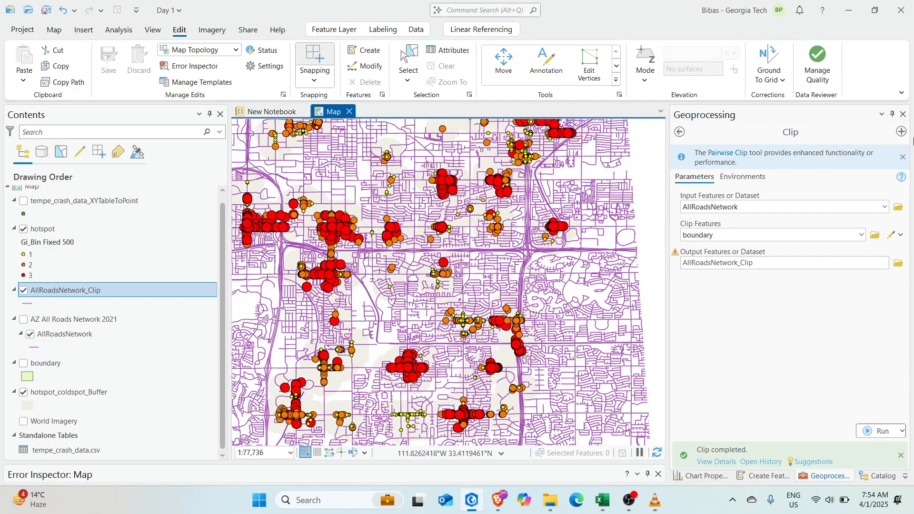
pyautogui.rightClick(96, 291)
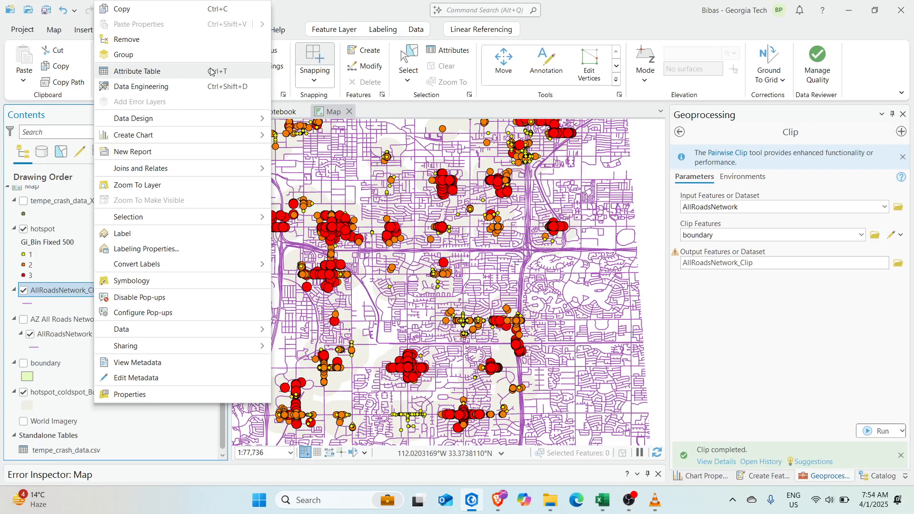
# Open the AllRoadsNetwork_Clip attribute table and scroll right to the Shape_Length column
pyautogui.click(137, 71)
pyautogui.rightClick(97, 289)
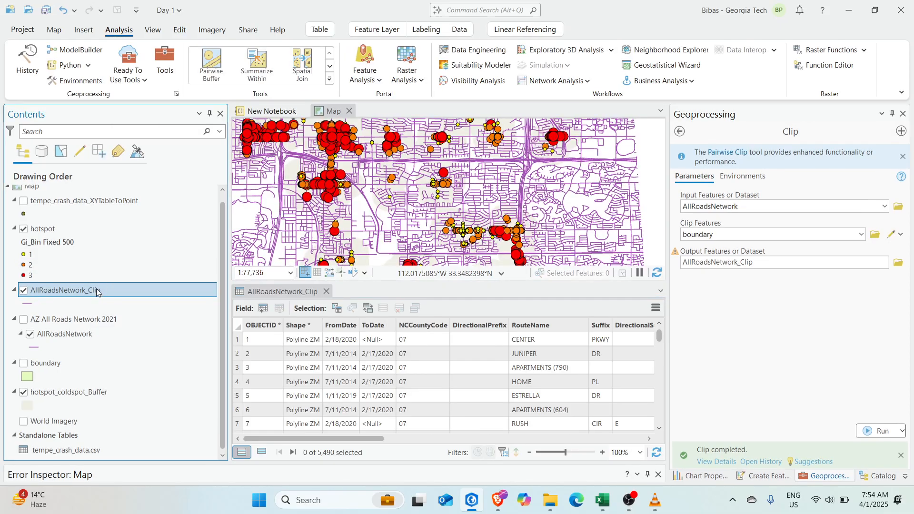
pyautogui.click(426, 365)
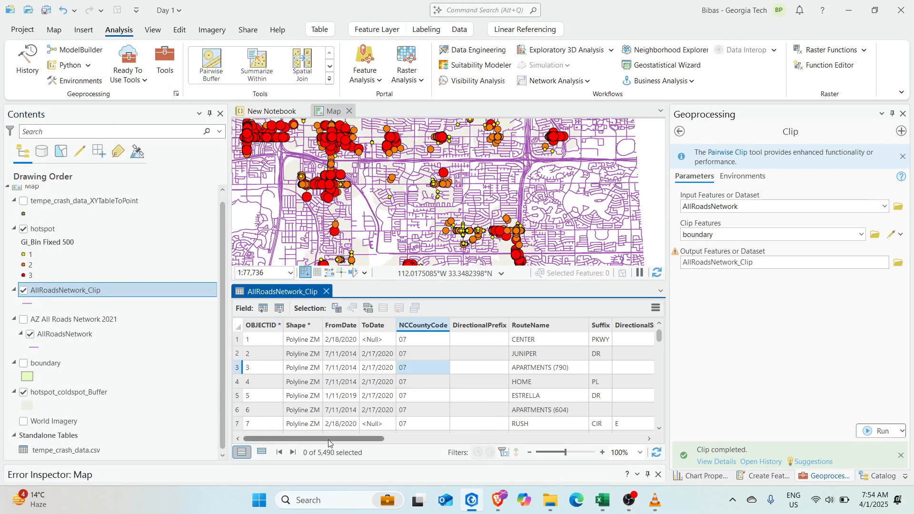
pyautogui.moveTo(332, 436); pyautogui.dragTo(588, 440)
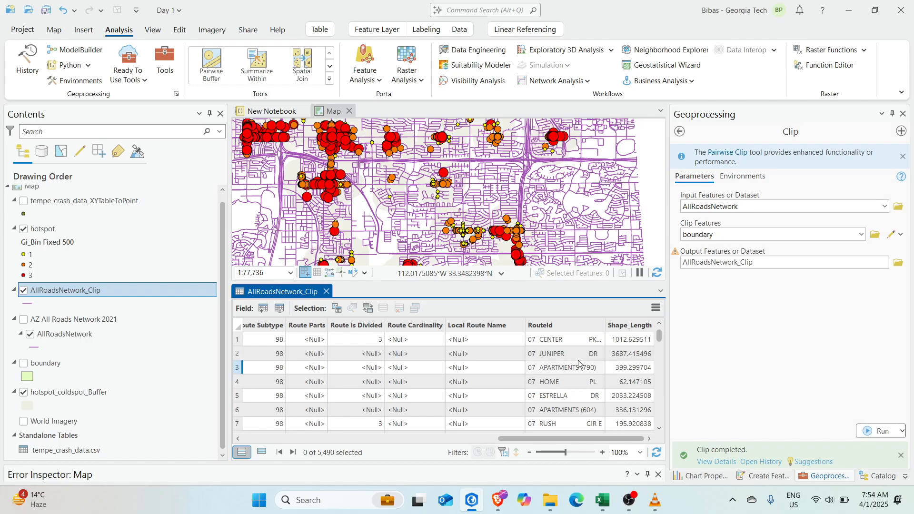
pyautogui.click(631, 341)
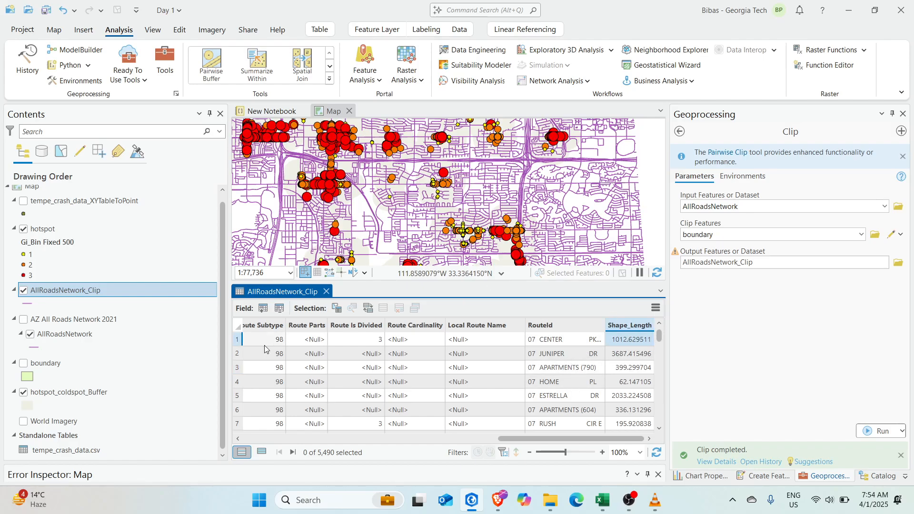
# Zoom the map to the first road record, then select the Shape_Length column
pyautogui.click(238, 341)
pyautogui.doubleClick(237, 341)
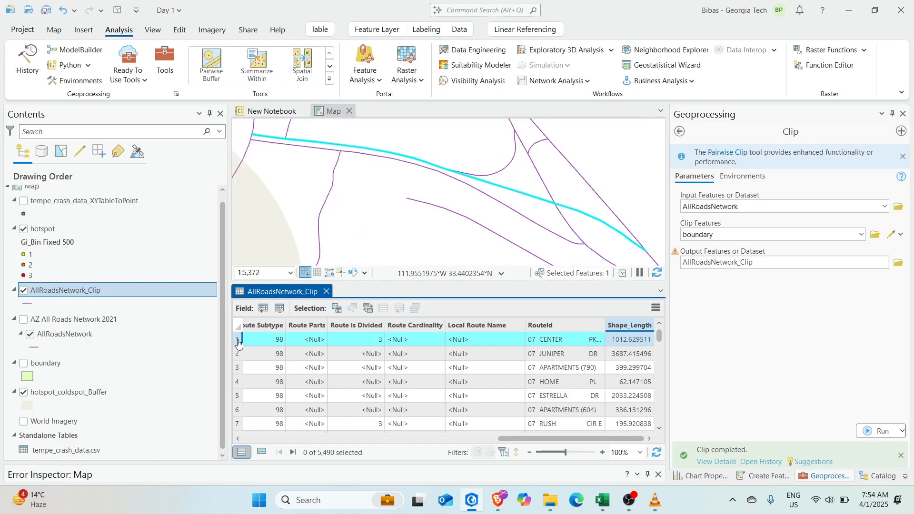
pyautogui.scroll(-5, 433, 219)
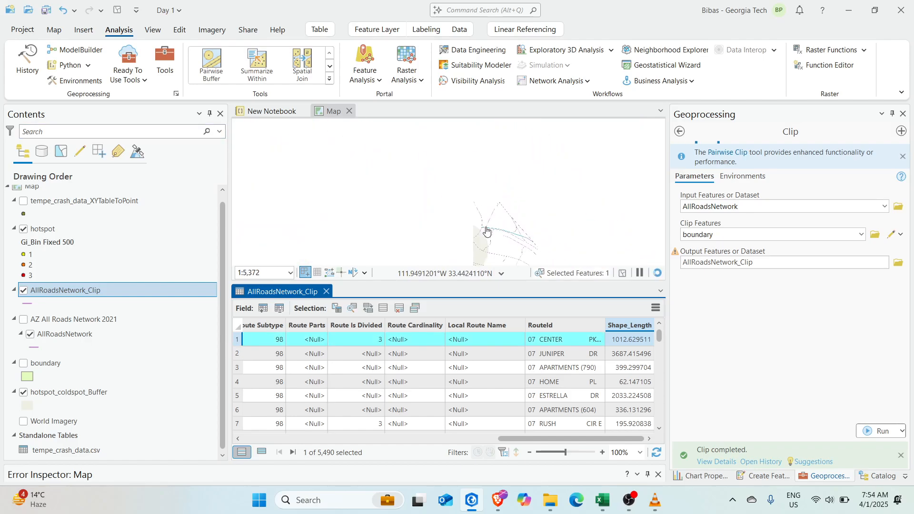
pyautogui.scroll(-5, 434, 219)
pyautogui.scroll(3, 470, 227)
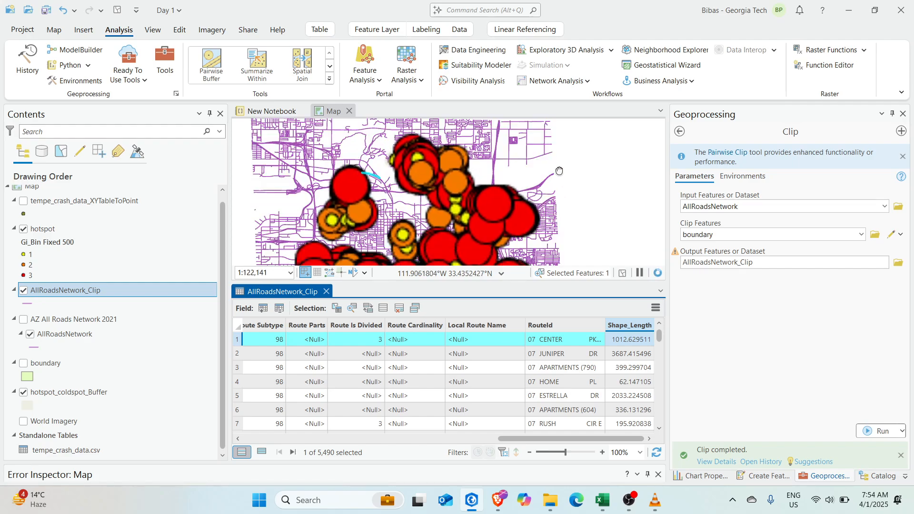
pyautogui.moveTo(470, 228); pyautogui.dragTo(504, 173)
pyautogui.scroll(-3, 528, 149)
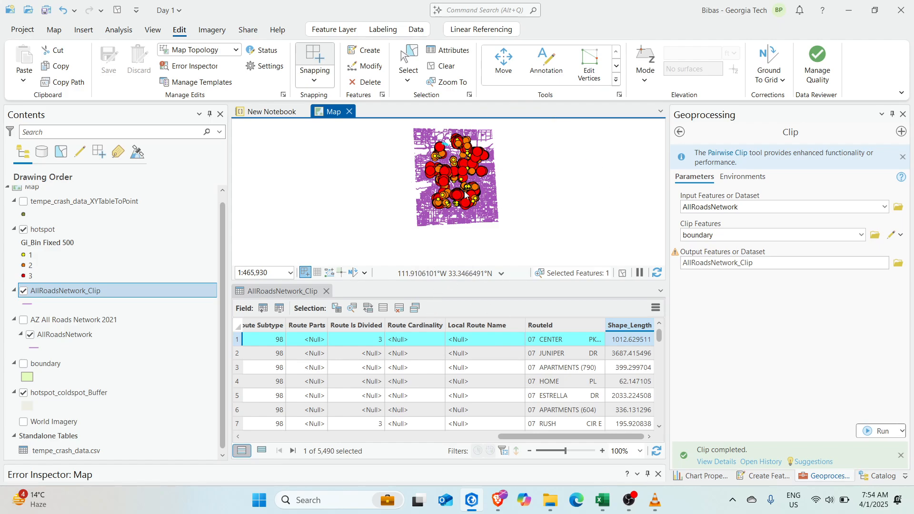
pyautogui.click(634, 326)
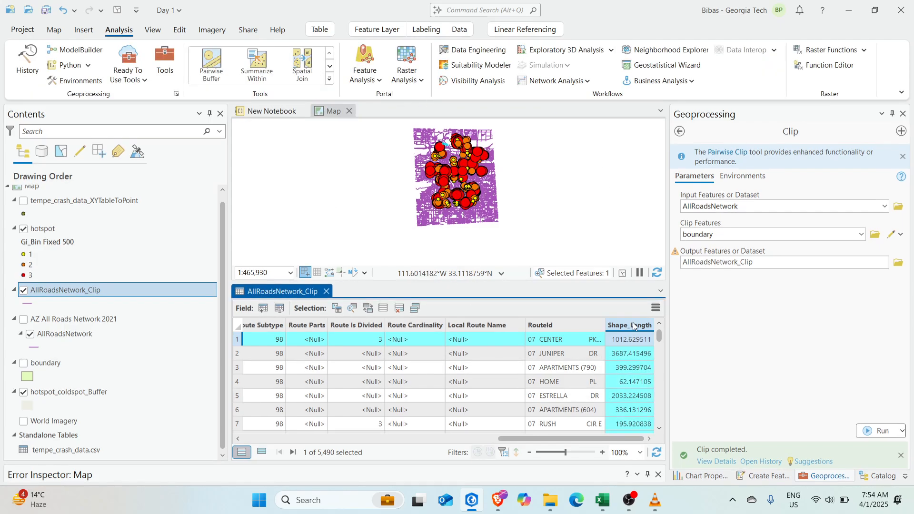
# Summarize Shape_Length with the Sum statistic into AllRoadsNetwork_C_Statistics
pyautogui.rightClick(627, 326)
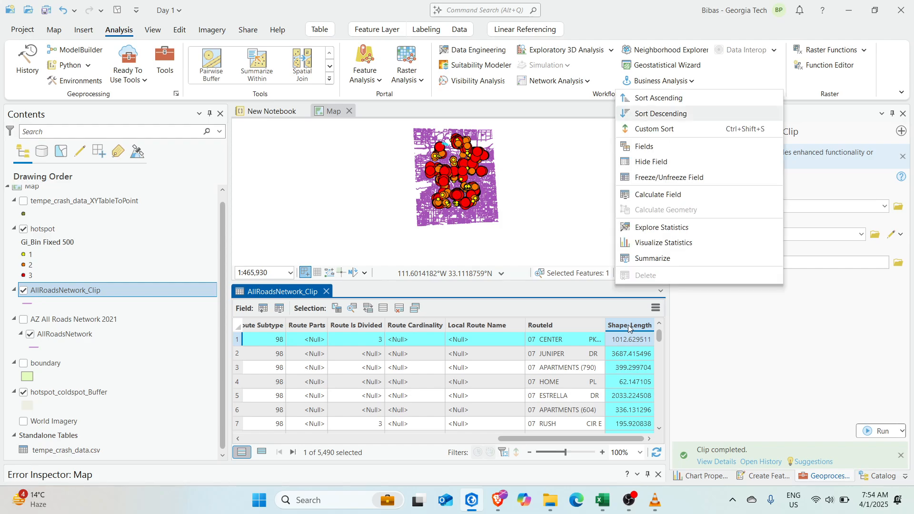
pyautogui.click(653, 258)
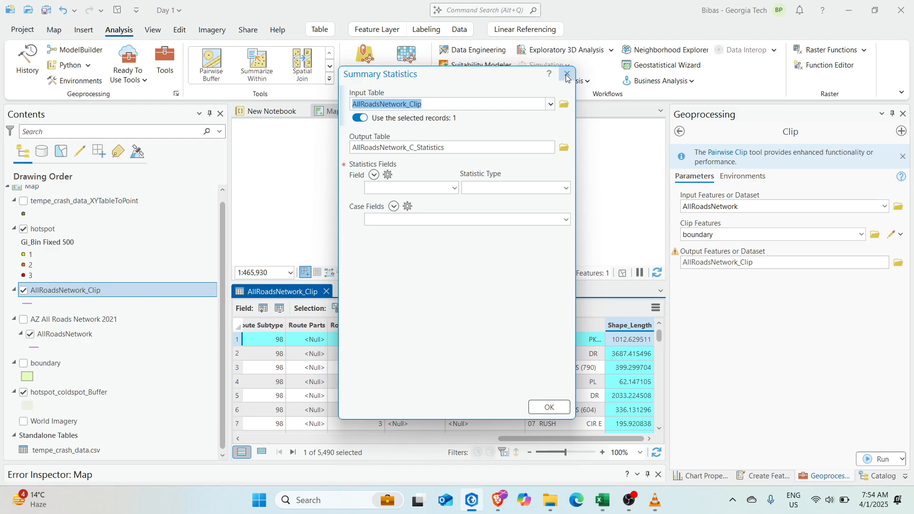
pyautogui.click(452, 188)
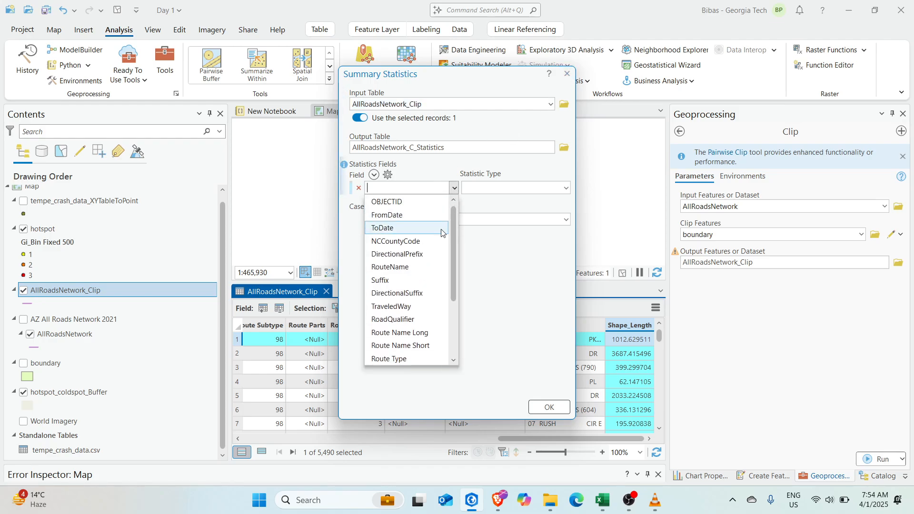
pyautogui.scroll(-3, 410, 333)
pyautogui.click(404, 357)
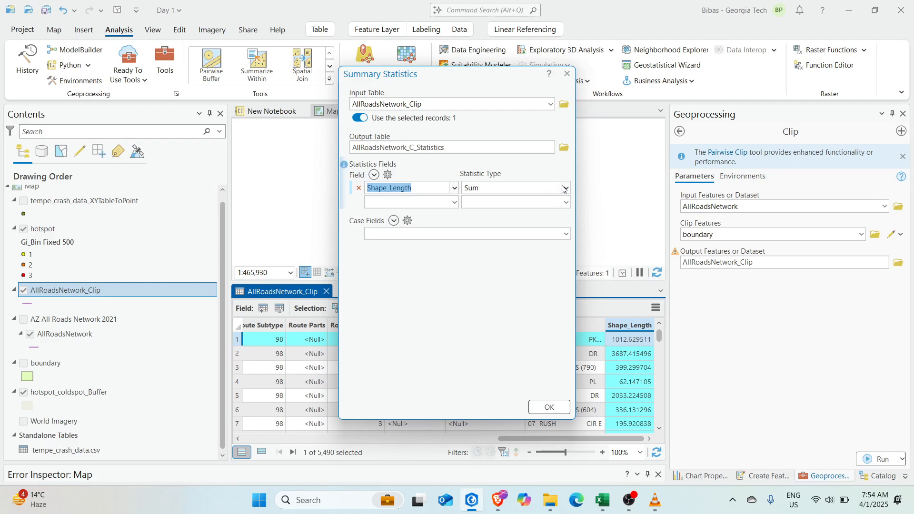
pyautogui.click(549, 407)
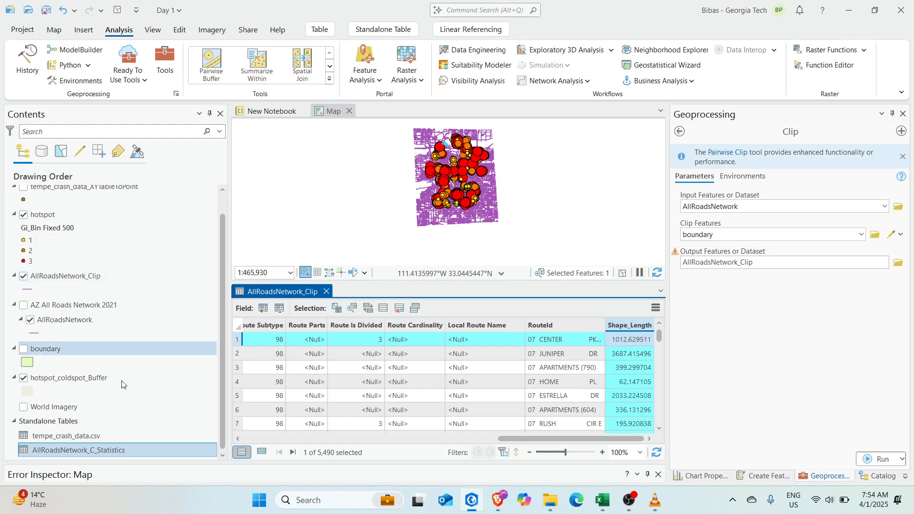
# Open the statistics table showing SUM_Shape_Length 1012.629511, then return to the clip table
pyautogui.rightClick(89, 452)
pyautogui.click(119, 154)
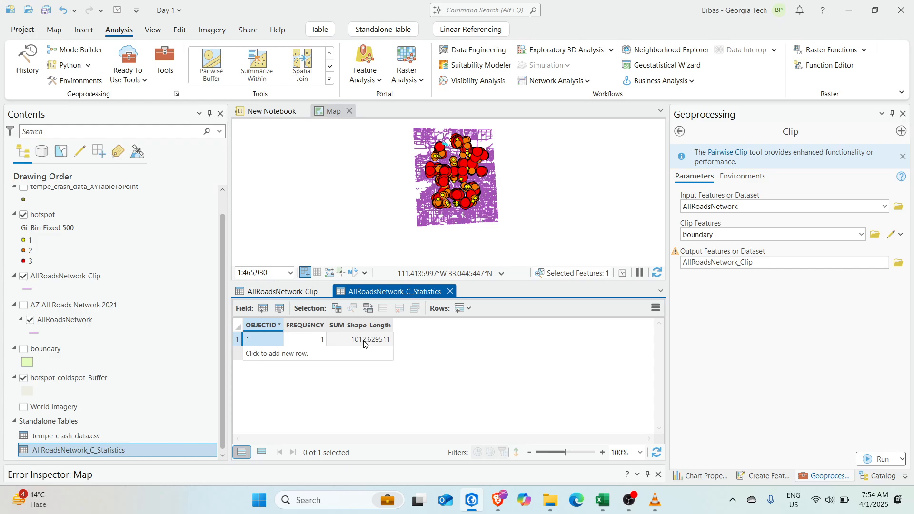
pyautogui.click(301, 292)
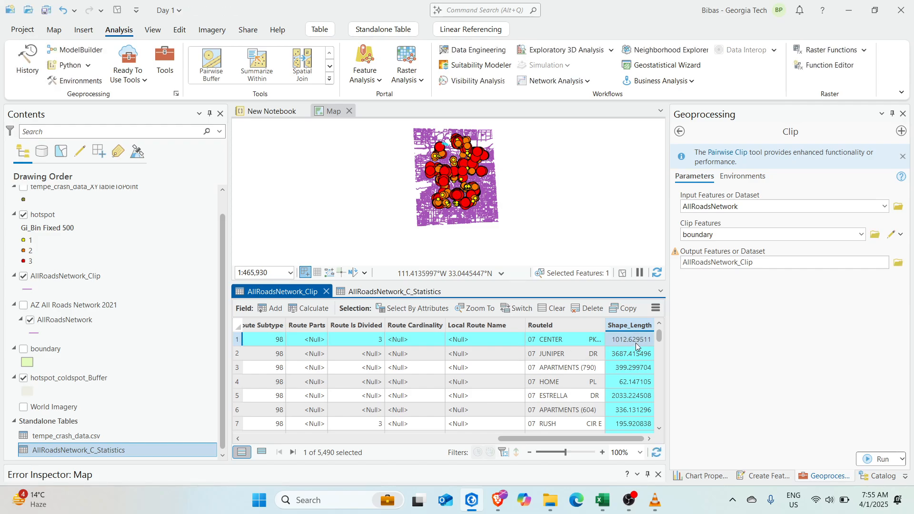
# Clear the road selection and sum Shape_Length across all 5,490 clipped roads
pyautogui.click(546, 309)
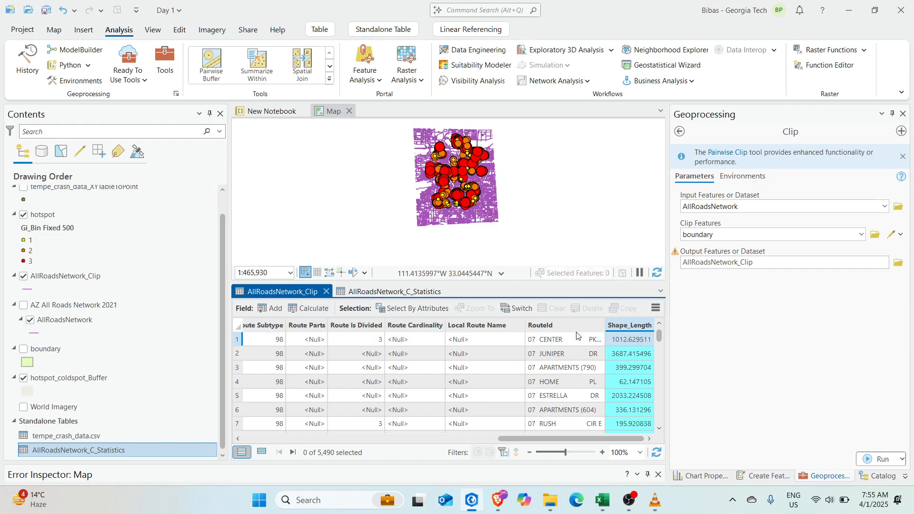
pyautogui.rightClick(629, 326)
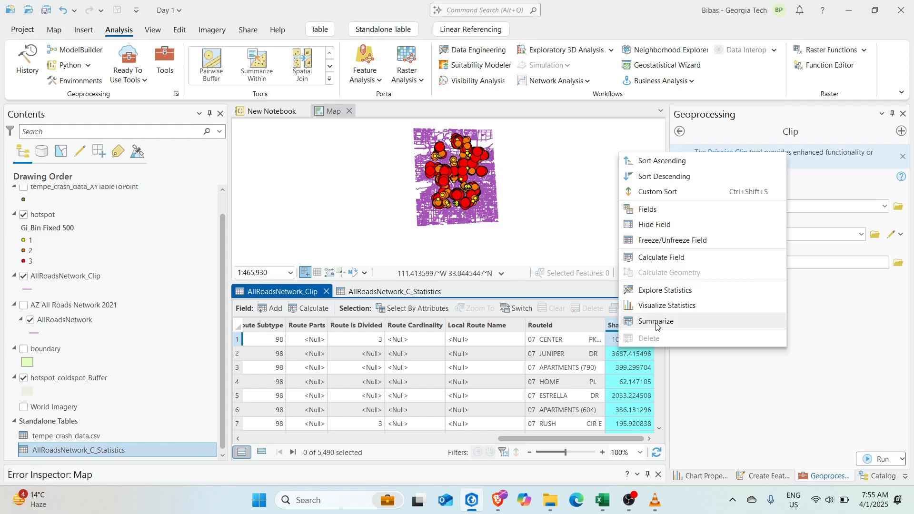
pyautogui.click(660, 320)
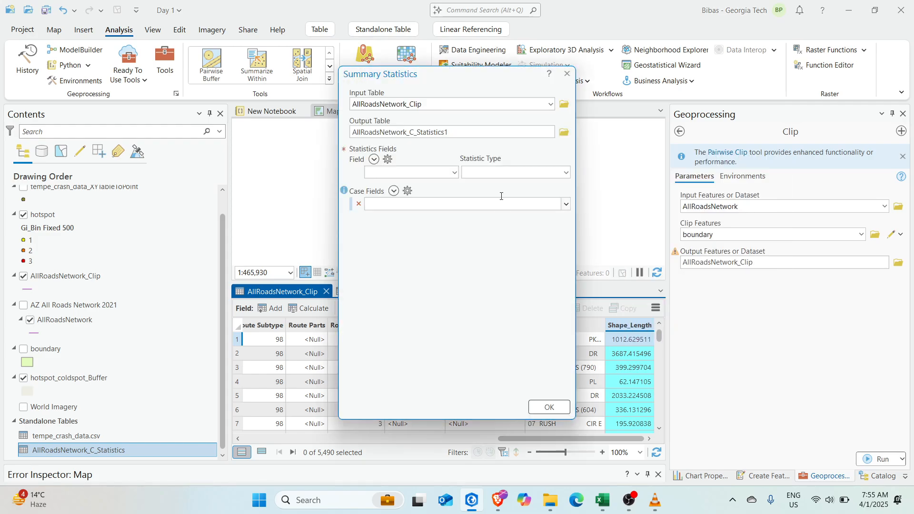
pyautogui.click(455, 172)
pyautogui.scroll(-5, 432, 218)
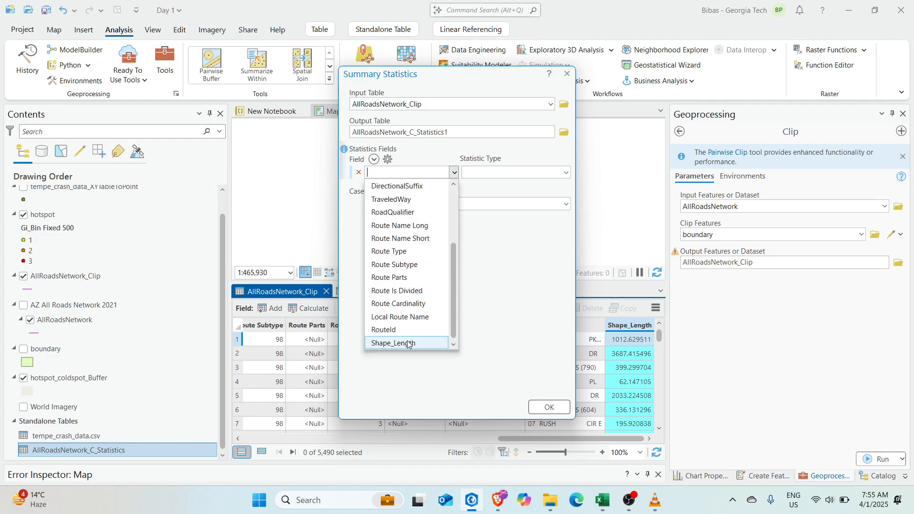
pyautogui.click(407, 343)
pyautogui.click(549, 414)
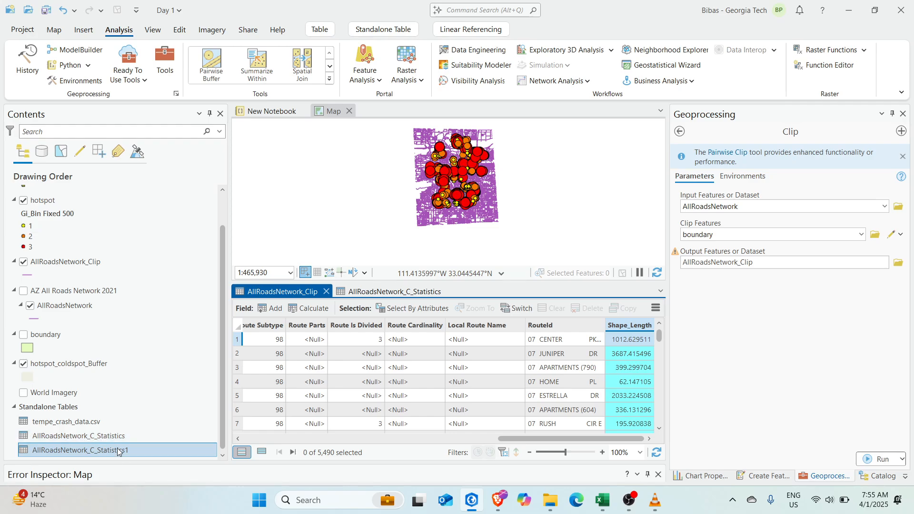
# Check the new AllRoadsNetwork_C_Statistics1 table, then close it
pyautogui.rightClick(117, 449)
pyautogui.click(149, 152)
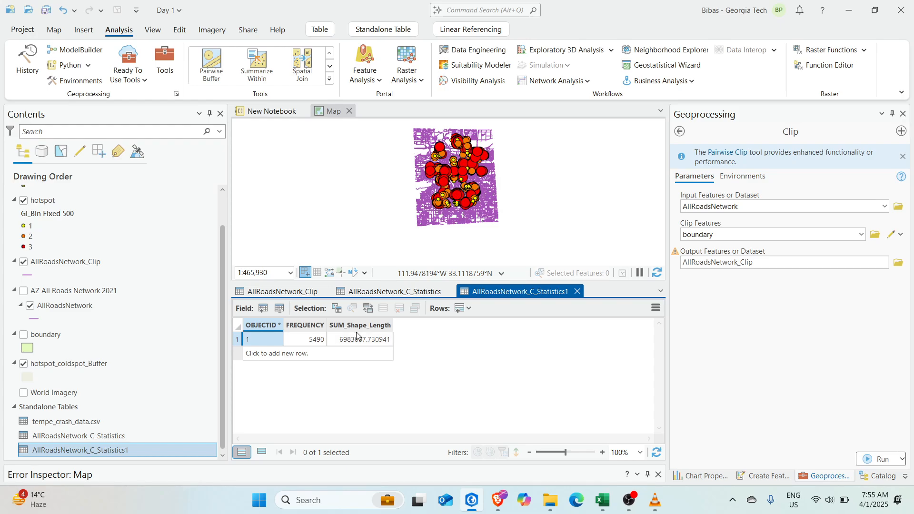
pyautogui.click(577, 292)
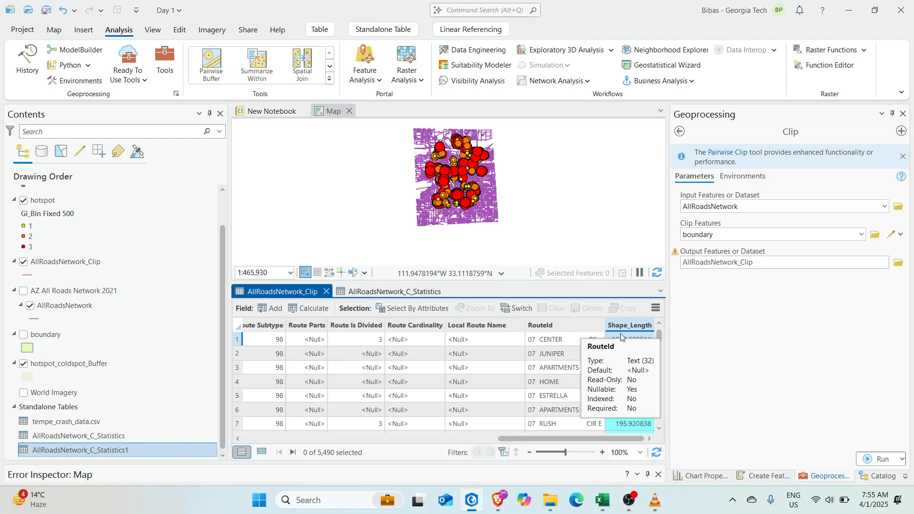
# Close the AllRoadsNetwork_Clip and AllRoadsNetwork_C_Statistics table tabs so the map fills the view
pyautogui.moveTo(485, 281); pyautogui.dragTo(485, 306)
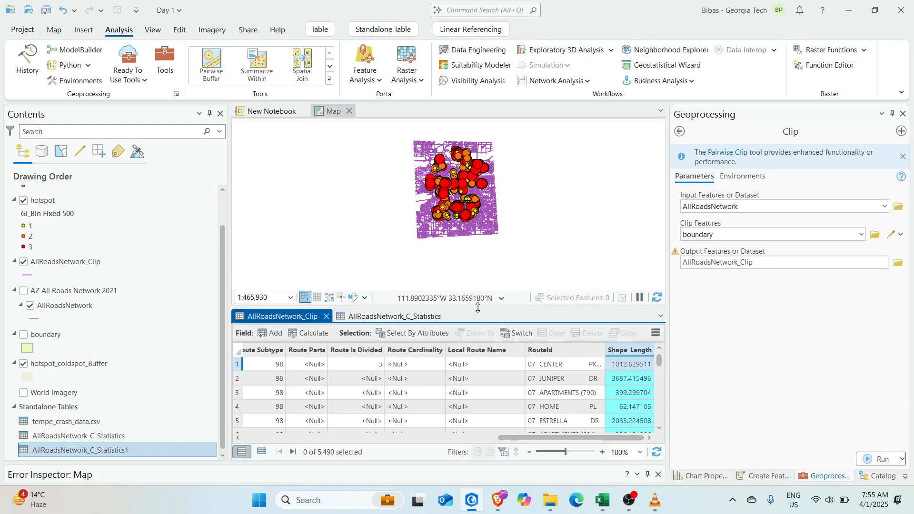
pyautogui.scroll(3, 443, 204)
pyautogui.moveTo(469, 193); pyautogui.dragTo(434, 191)
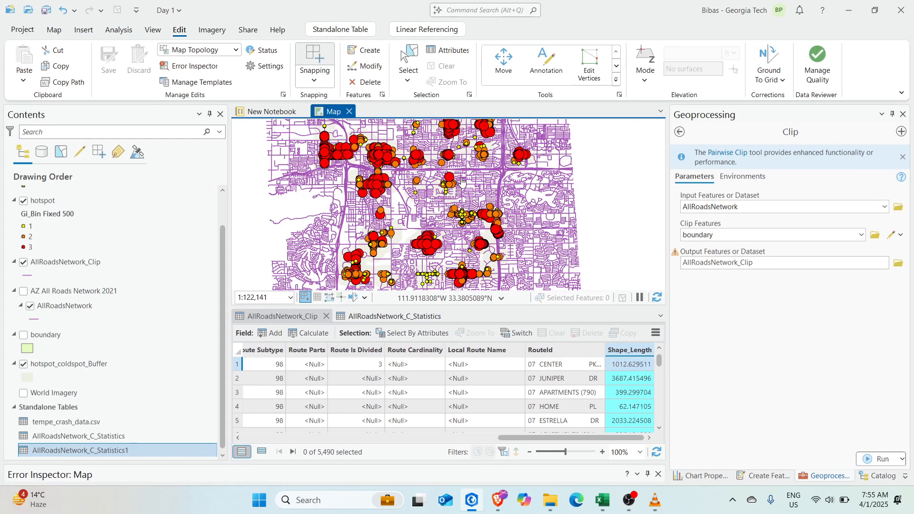
pyautogui.moveTo(423, 124); pyautogui.dragTo(433, 196)
pyautogui.scroll(2, 433, 195)
pyautogui.moveTo(381, 187); pyautogui.dragTo(495, 183)
pyautogui.scroll(-3, 496, 183)
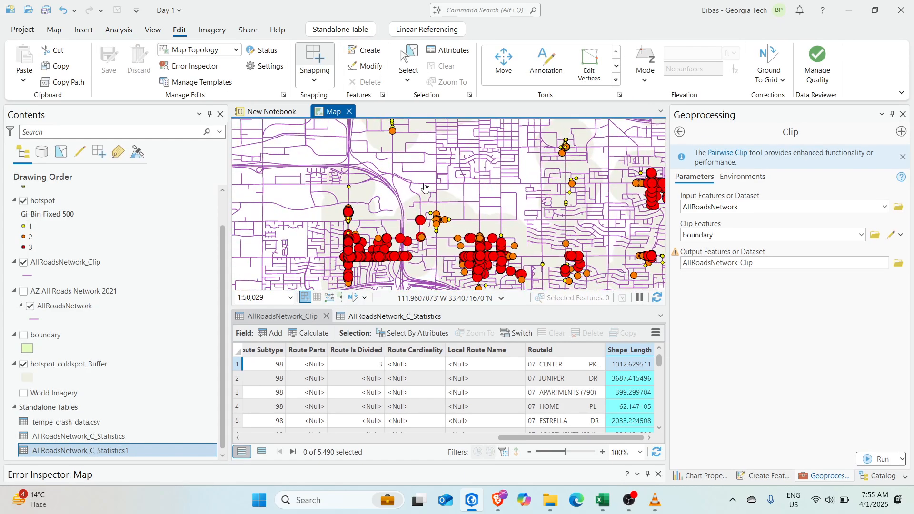
pyautogui.click(422, 315)
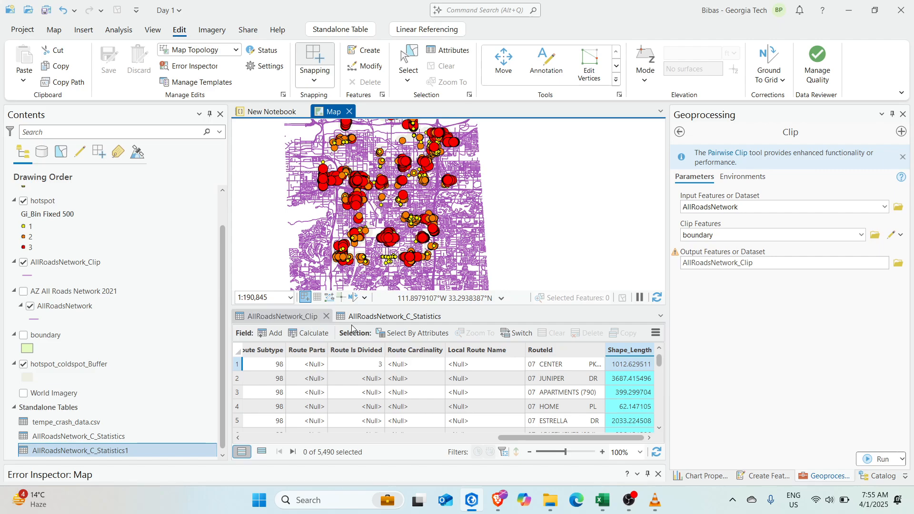
pyautogui.click(326, 316)
pyautogui.click(349, 316)
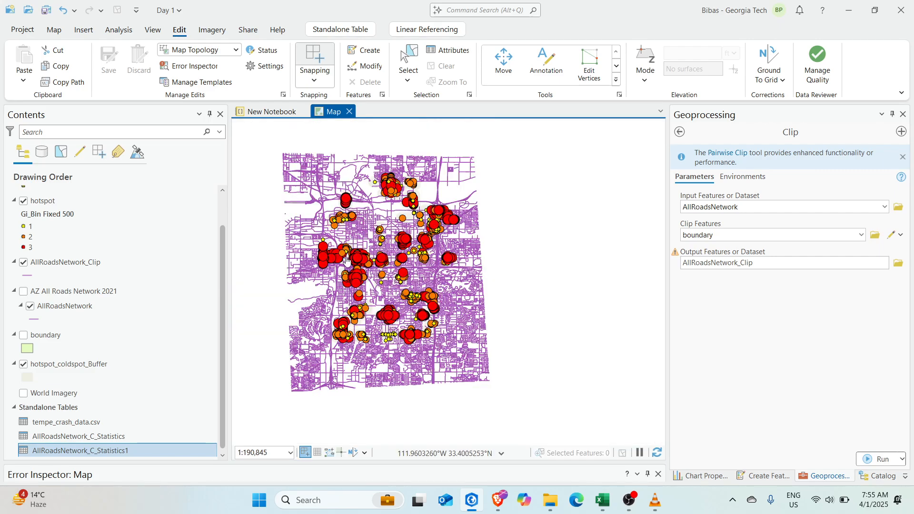
# Zoom in on a hotspot cluster and select the hotspot_coldspot_Buffer layer
pyautogui.scroll(3, 346, 269)
pyautogui.moveTo(346, 269); pyautogui.dragTo(397, 310)
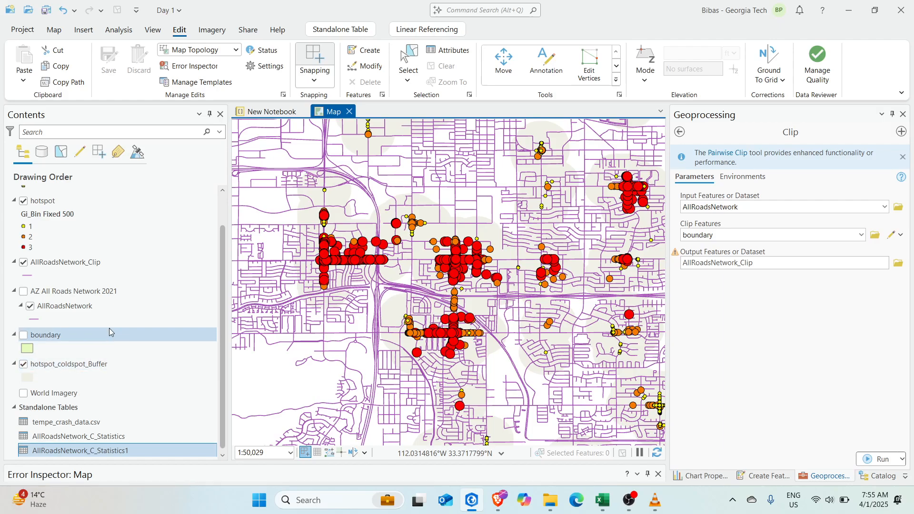
pyautogui.scroll(1, 110, 328)
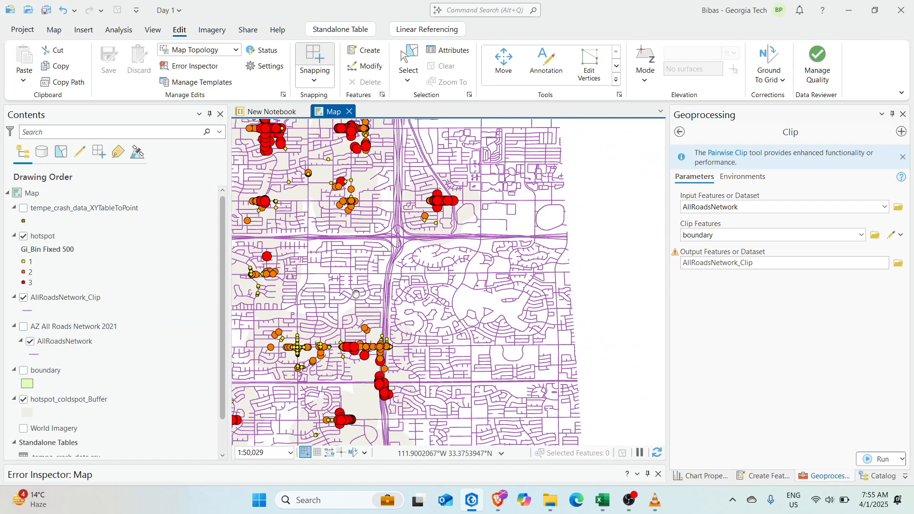
pyautogui.click(45, 398)
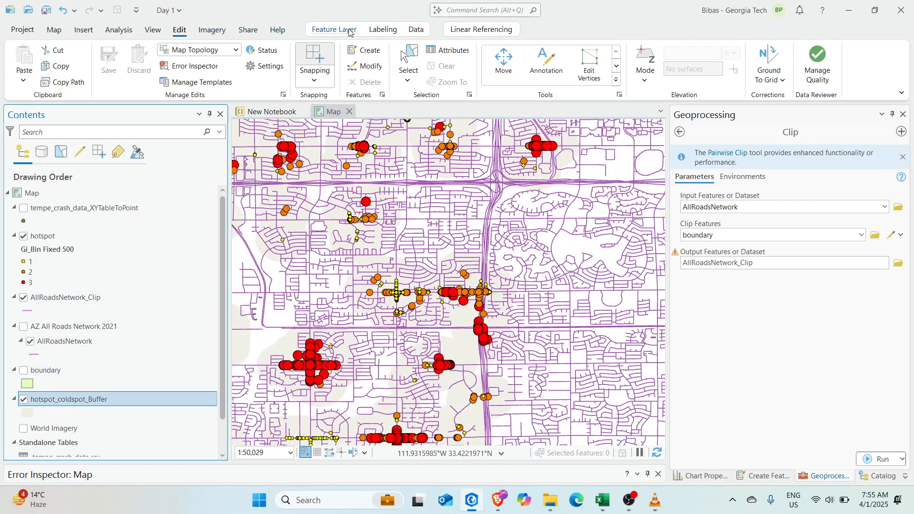
# Set hotspot_coldspot_Buffer transparency to 0% and inspect the now-opaque beige buffer zones
pyautogui.click(334, 29)
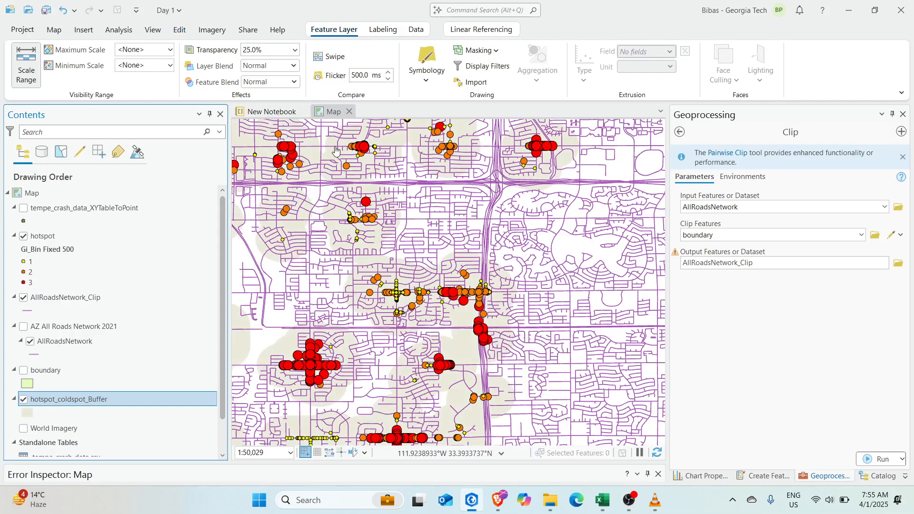
pyautogui.press('Return')
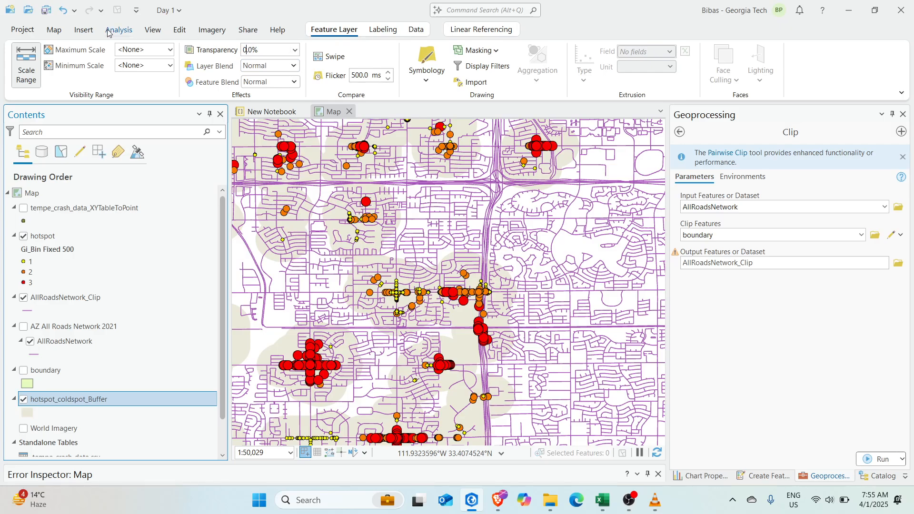
pyautogui.scroll(-3, 352, 241)
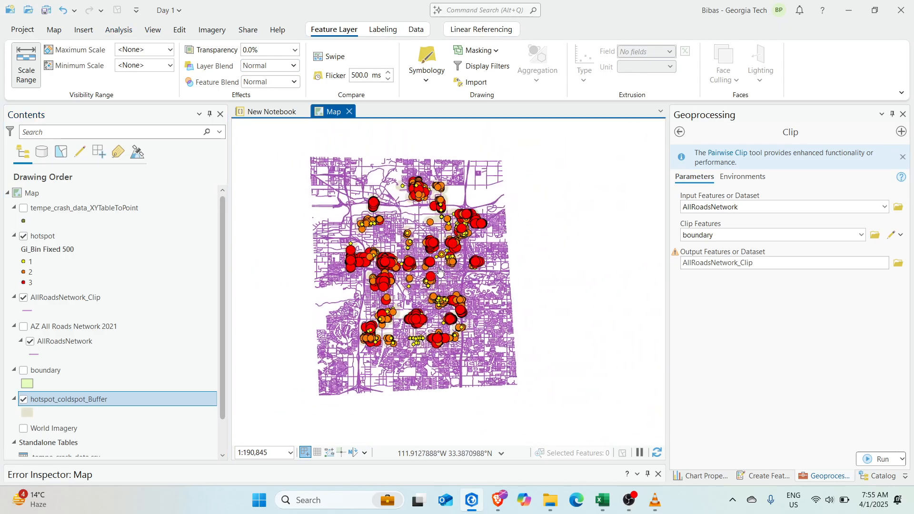
pyautogui.scroll(3, 439, 271)
pyautogui.moveTo(543, 224); pyautogui.dragTo(512, 296)
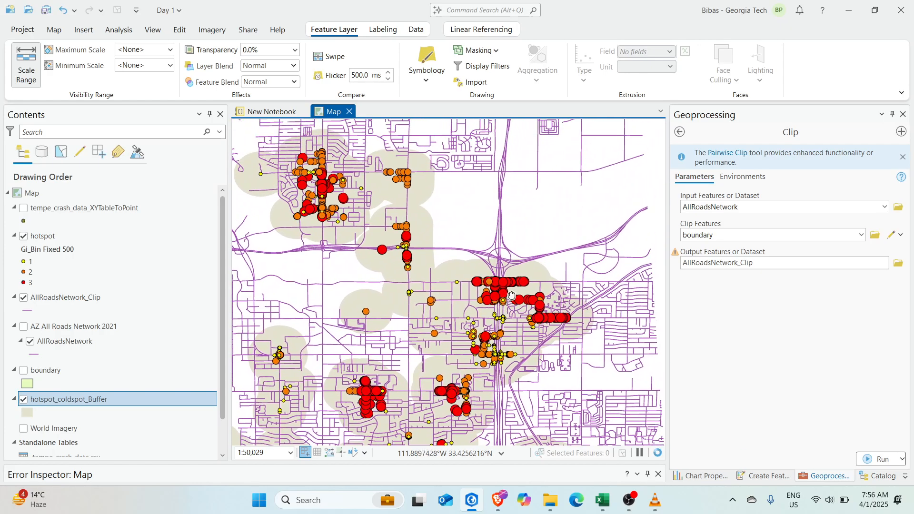
pyautogui.scroll(4, 512, 295)
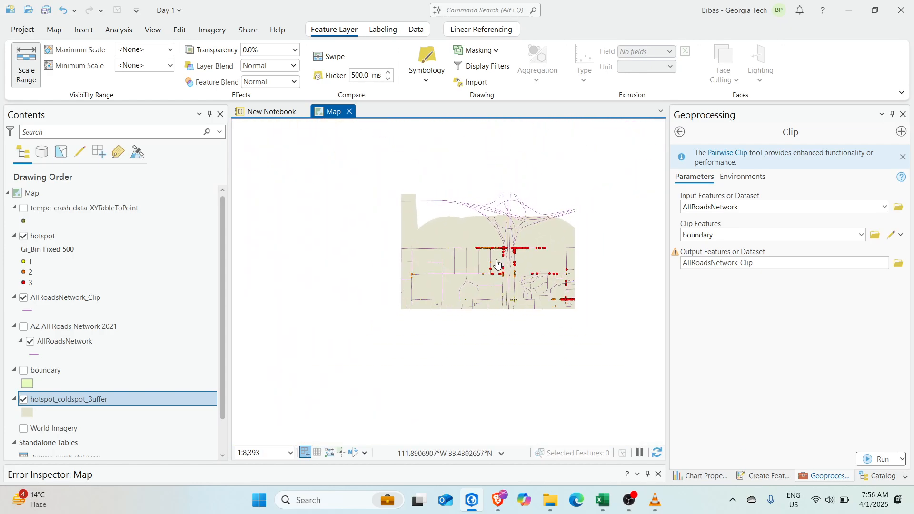
pyautogui.scroll(-4, 497, 265)
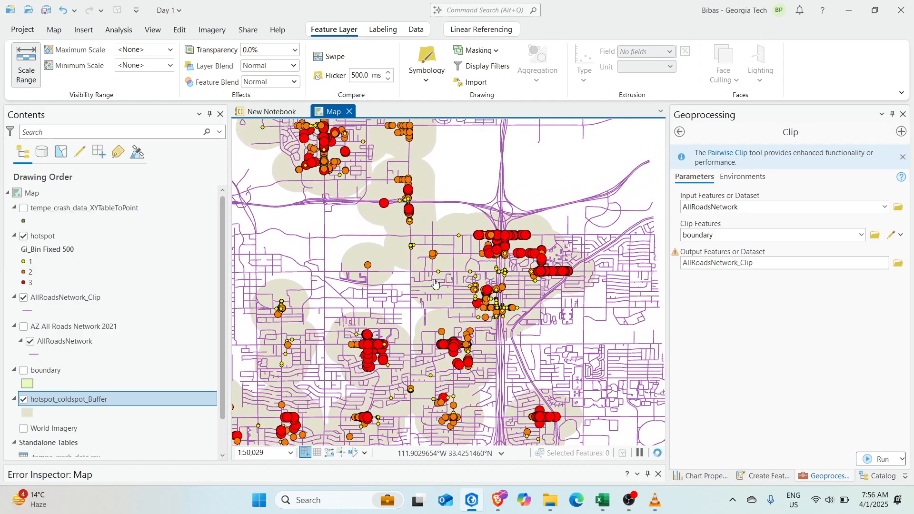
pyautogui.scroll(-2, 435, 283)
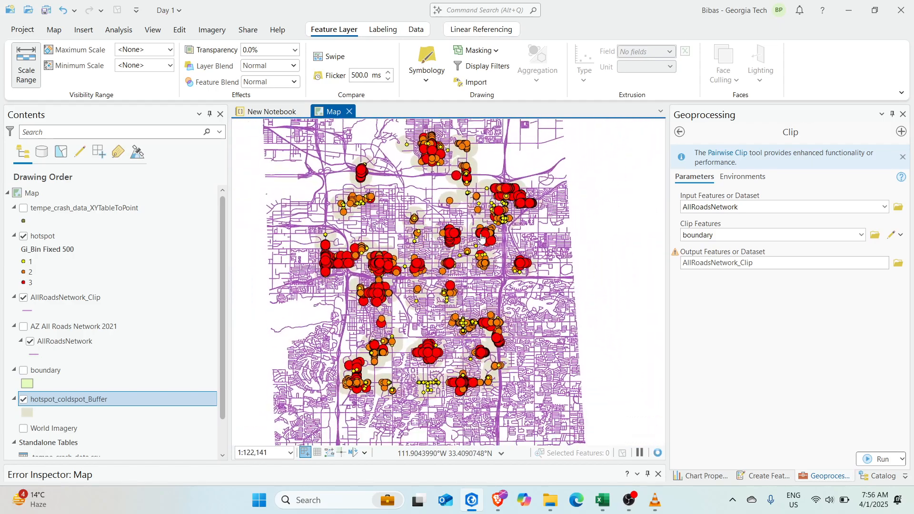
# Leave the Clip tool and open the Catalog pane from the View menu
pyautogui.click(680, 132)
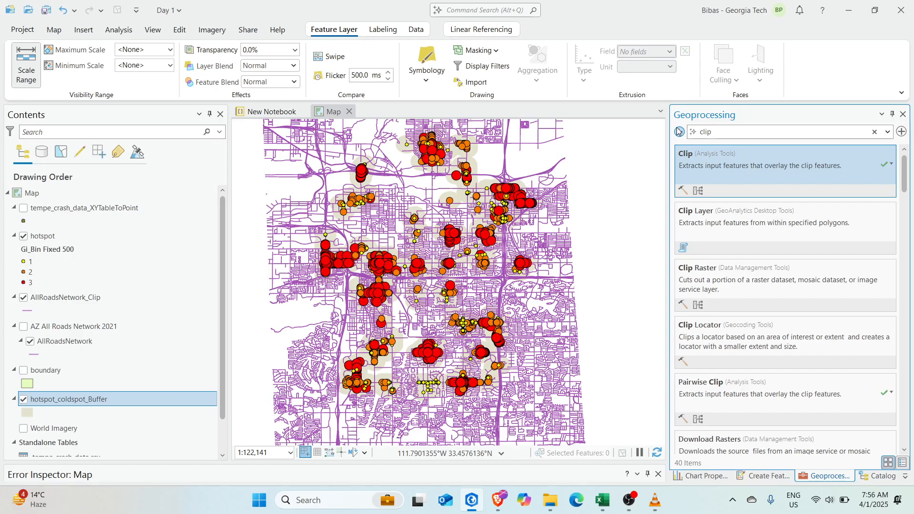
pyautogui.click(679, 132)
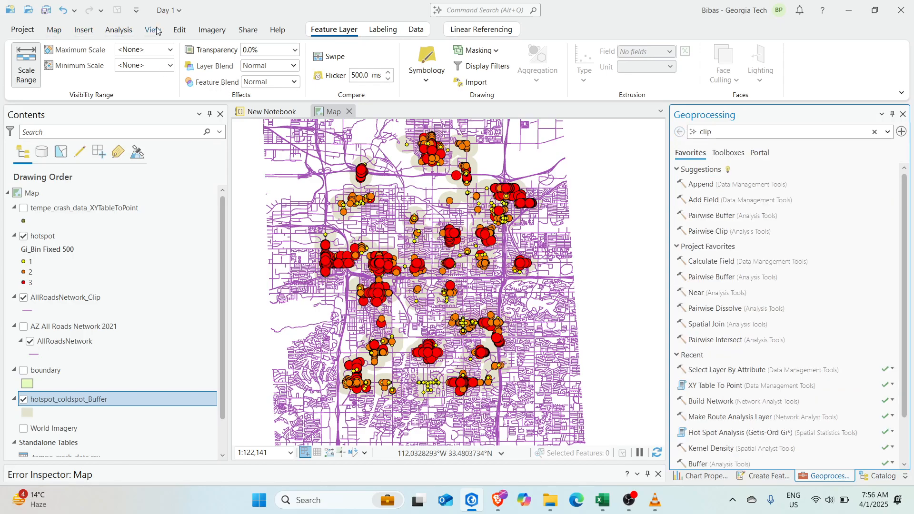
pyautogui.click(179, 30)
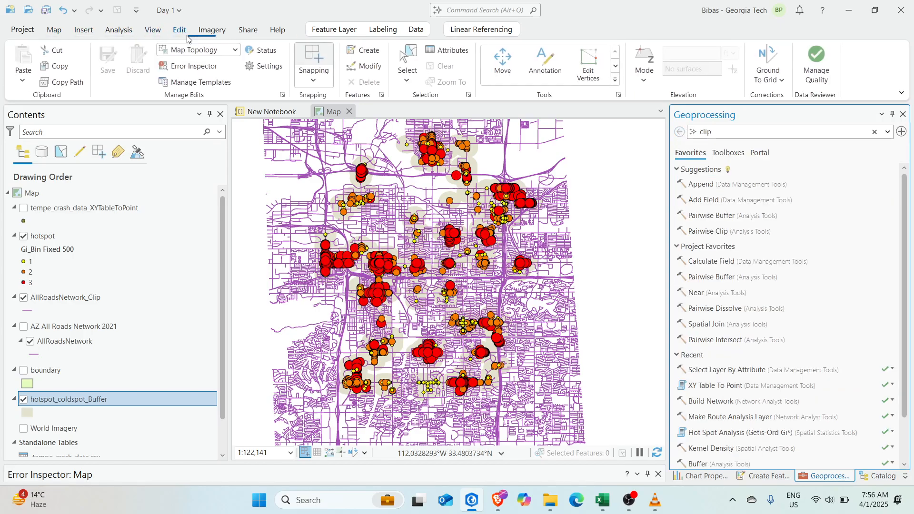
pyautogui.click(152, 30)
pyautogui.click(236, 50)
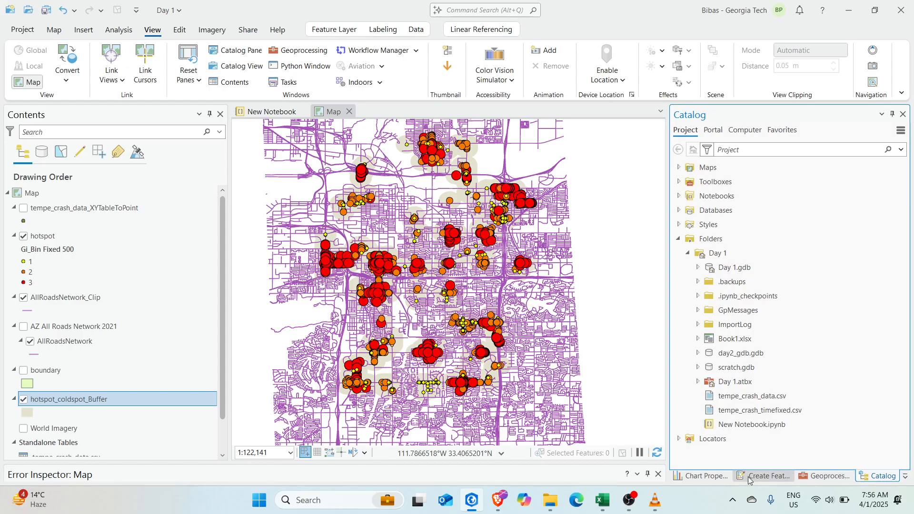
# Close all other docked panes so only the Catalog remains
pyautogui.click(711, 476)
pyautogui.click(774, 477)
pyautogui.click(823, 476)
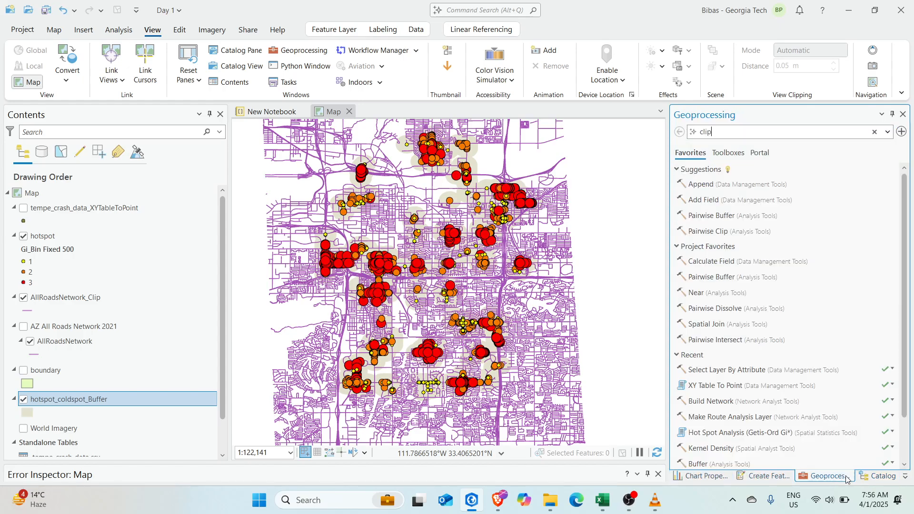
pyautogui.click(878, 476)
pyautogui.rightClick(872, 478)
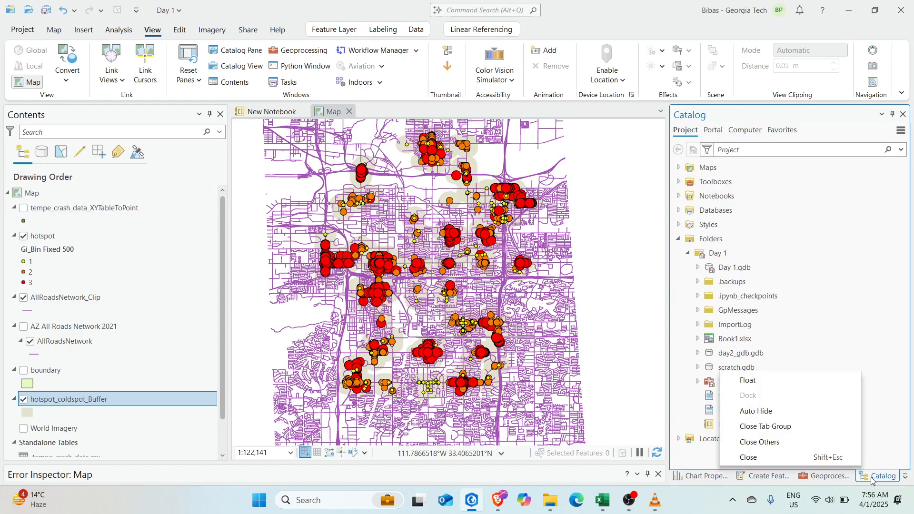
pyautogui.click(761, 442)
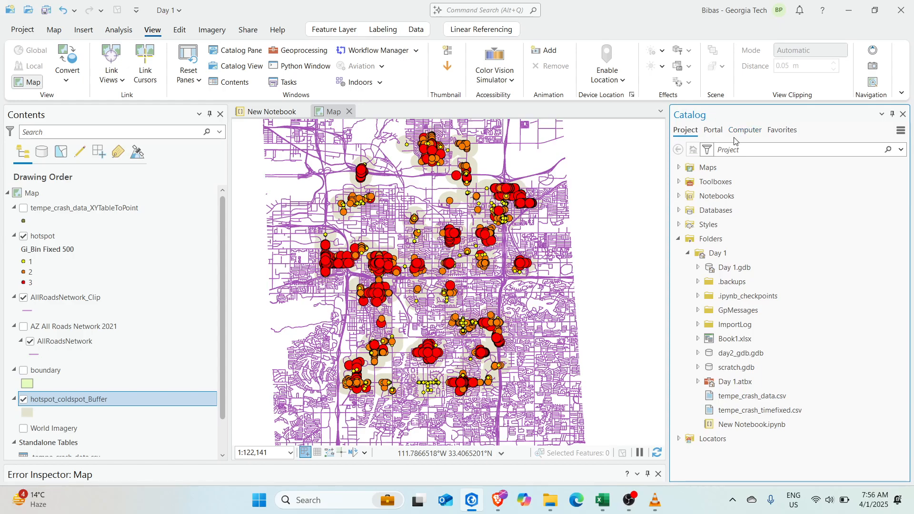
# Search ArcGIS Online content in the Catalog for 'school'
pyautogui.click(712, 130)
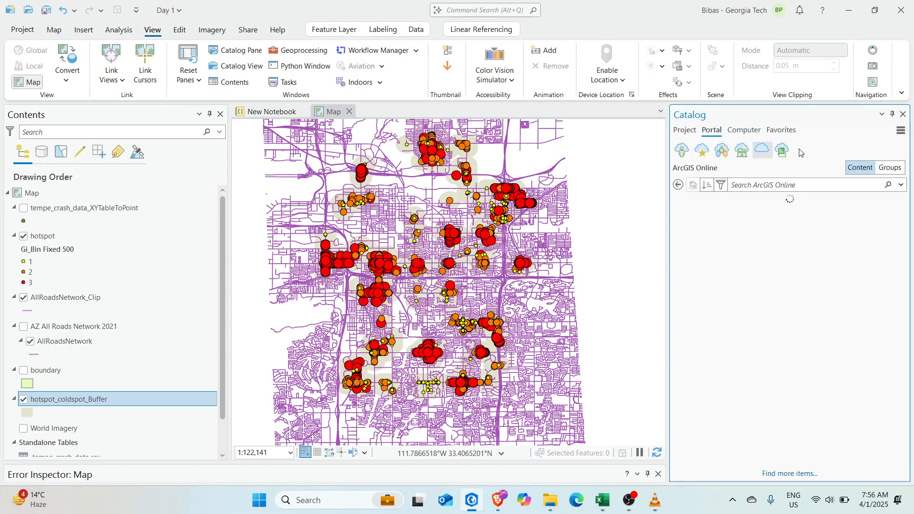
pyautogui.click(776, 187)
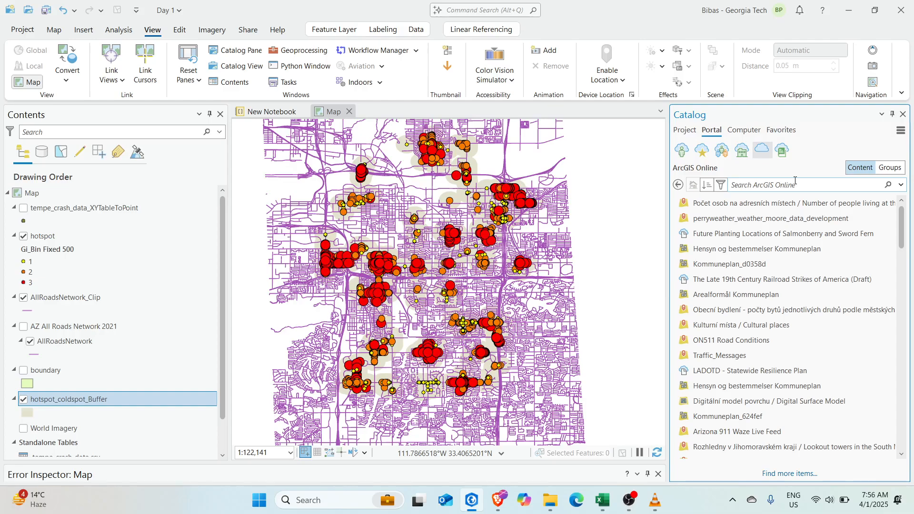
pyautogui.write('school')
pyautogui.press('Return')
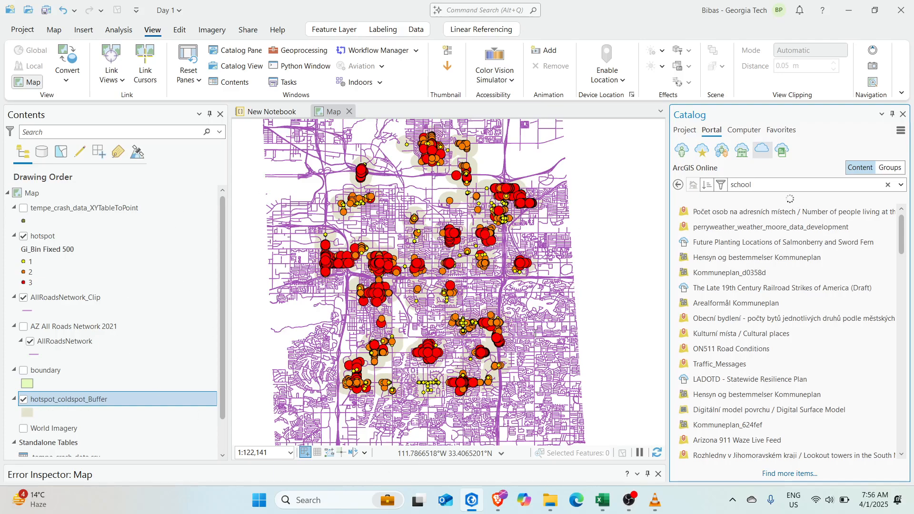
# Search the portal for 'arizona school' and add the first Arizona Schools result to the current map
pyautogui.scroll(-5, 536, 334)
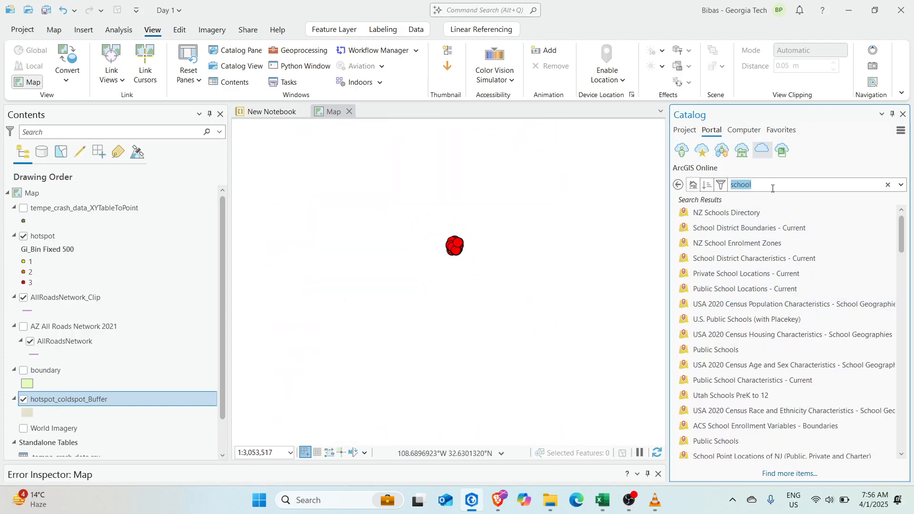
pyautogui.press('BackSpace')
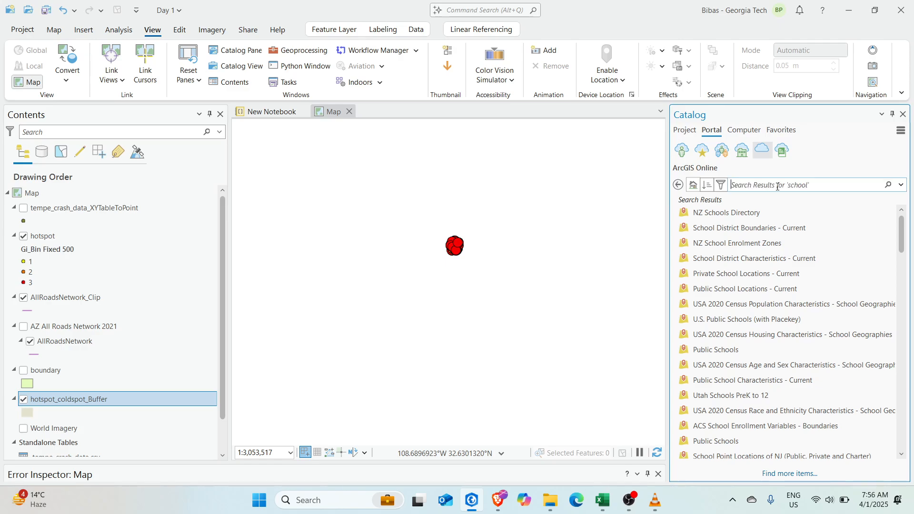
pyautogui.write('ati')
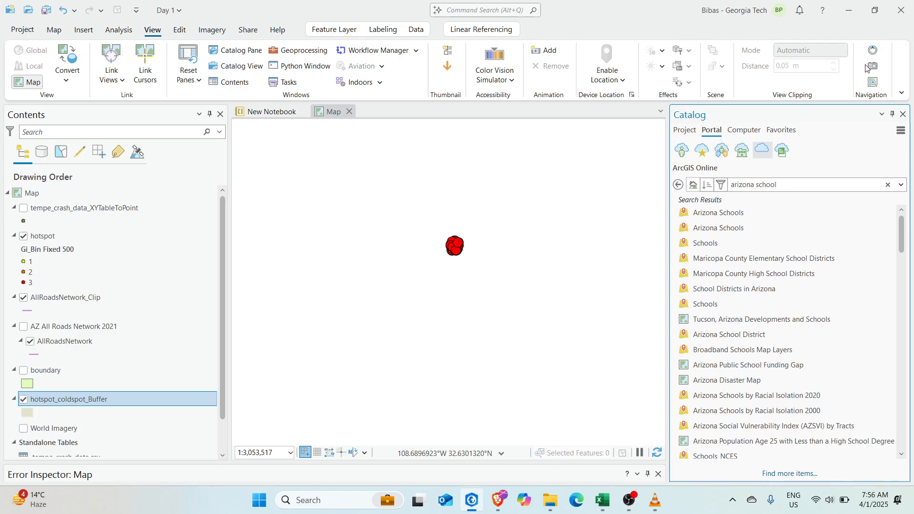
pyautogui.click(704, 231)
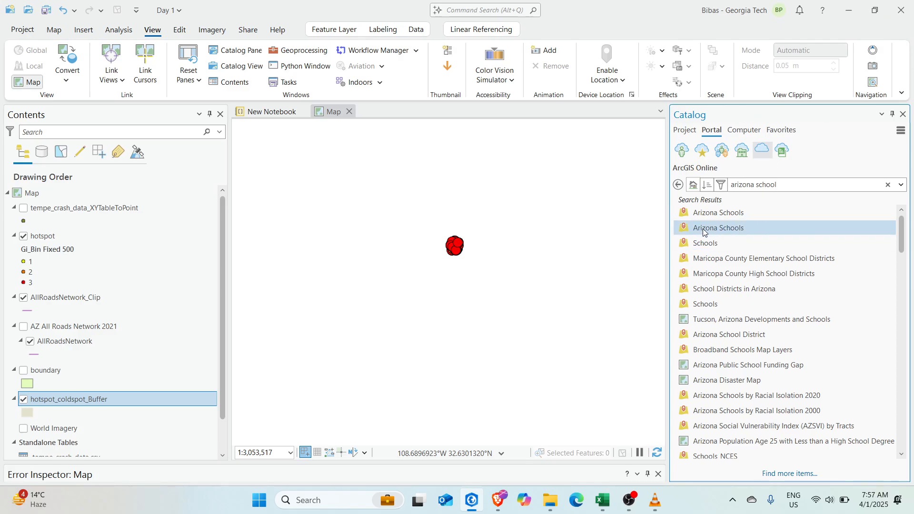
pyautogui.click(742, 213)
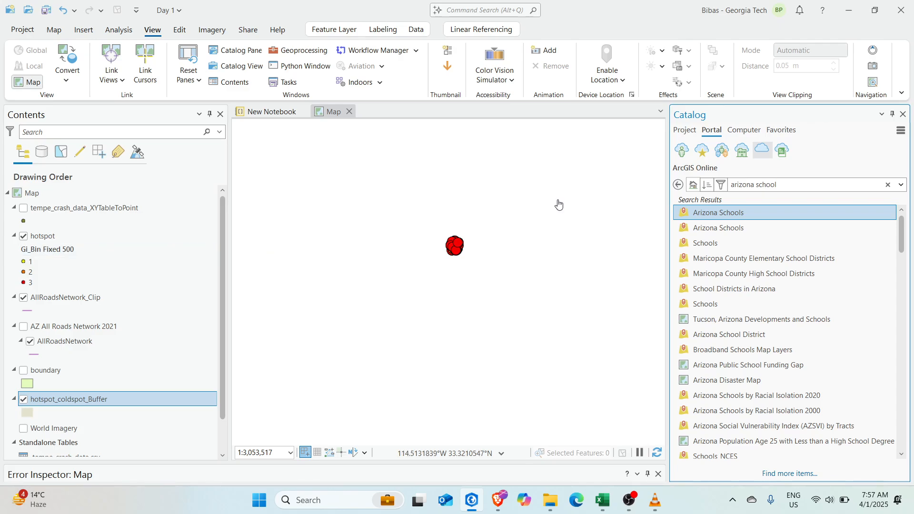
pyautogui.rightClick(747, 216)
pyautogui.click(767, 224)
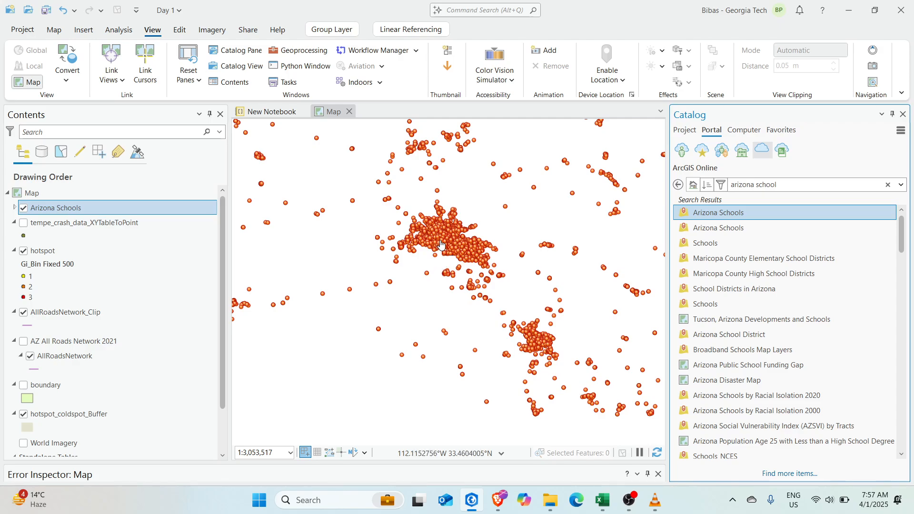
# Zoom and pan the map to the Tempe area
pyautogui.scroll(4, 441, 244)
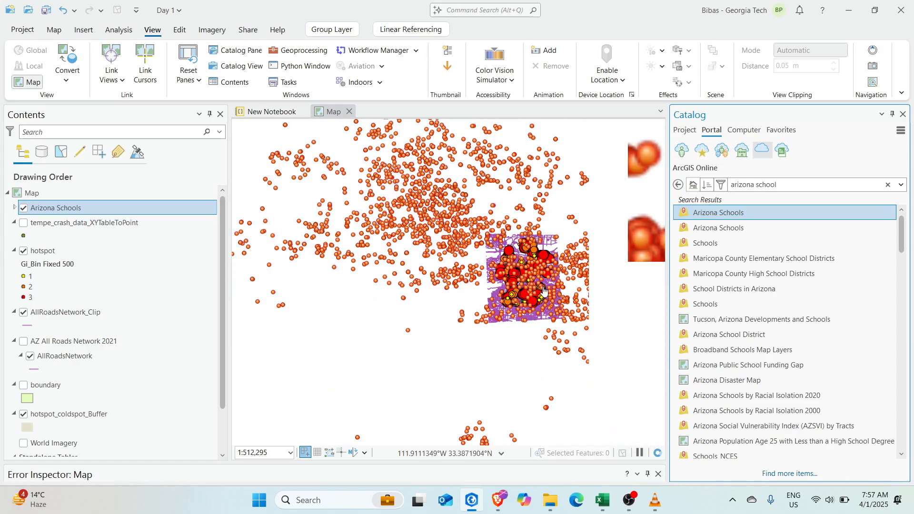
pyautogui.scroll(2, 543, 291)
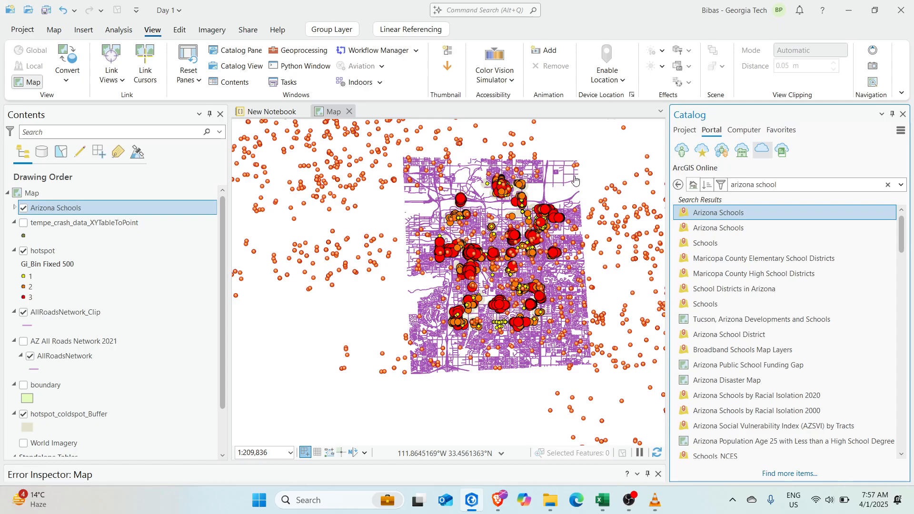
pyautogui.scroll(3, 472, 284)
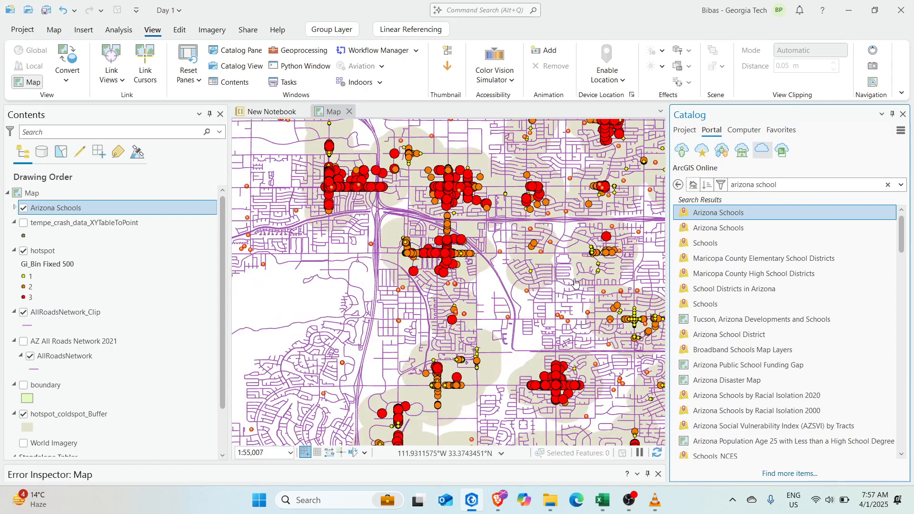
pyautogui.moveTo(550, 306); pyautogui.dragTo(448, 301)
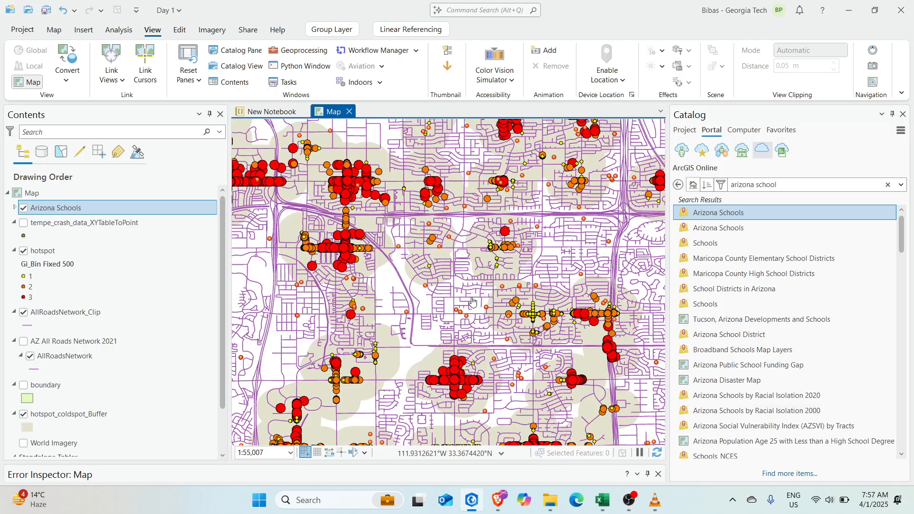
pyautogui.scroll(1, 597, 338)
pyautogui.scroll(-2, 402, 287)
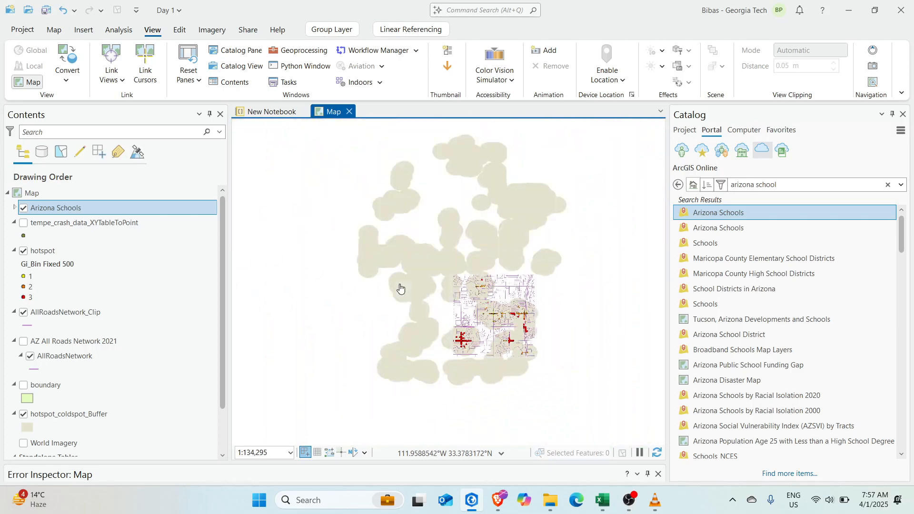
# Expand the Arizona Schools group layer and select its Arizona_Schools sublayer
pyautogui.click(14, 208)
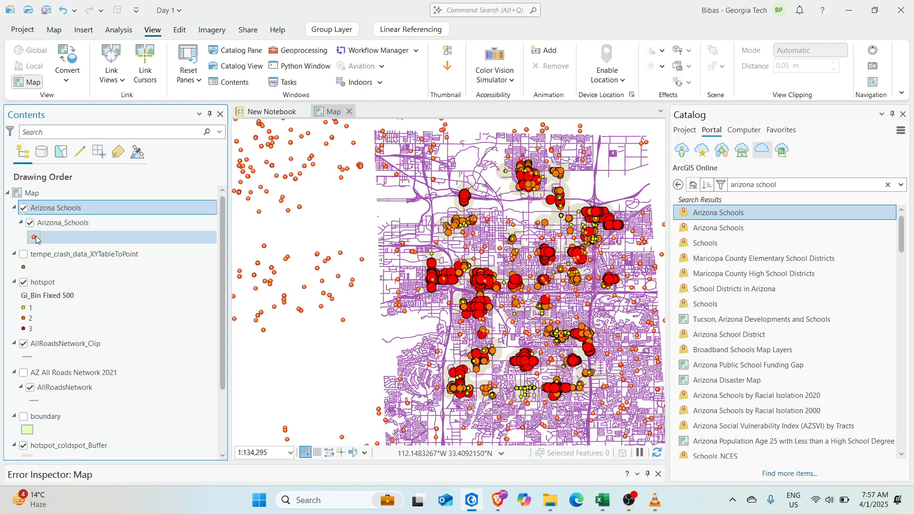
pyautogui.click(14, 208)
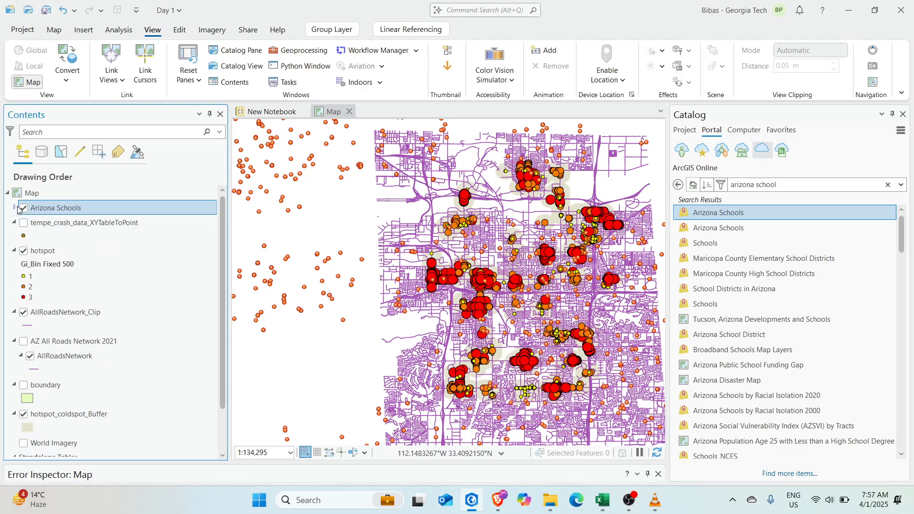
pyautogui.click(16, 208)
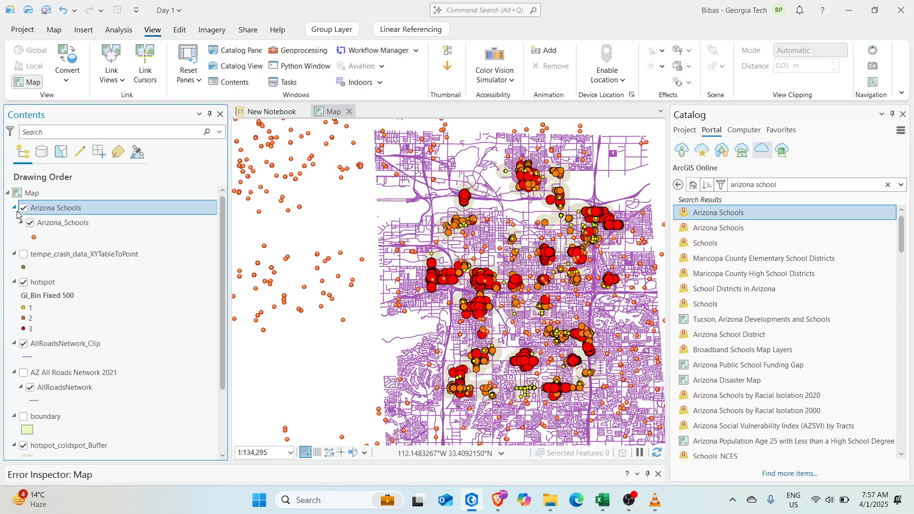
pyautogui.click(50, 225)
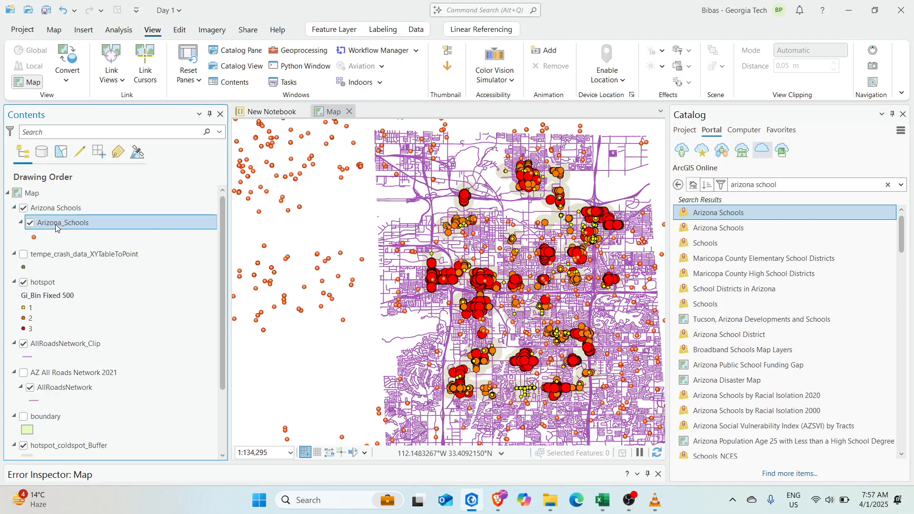
# Search the symbol gallery for 'school' and apply the ArcGIS 2D School symbol to Arizona_Schools
pyautogui.click(34, 238)
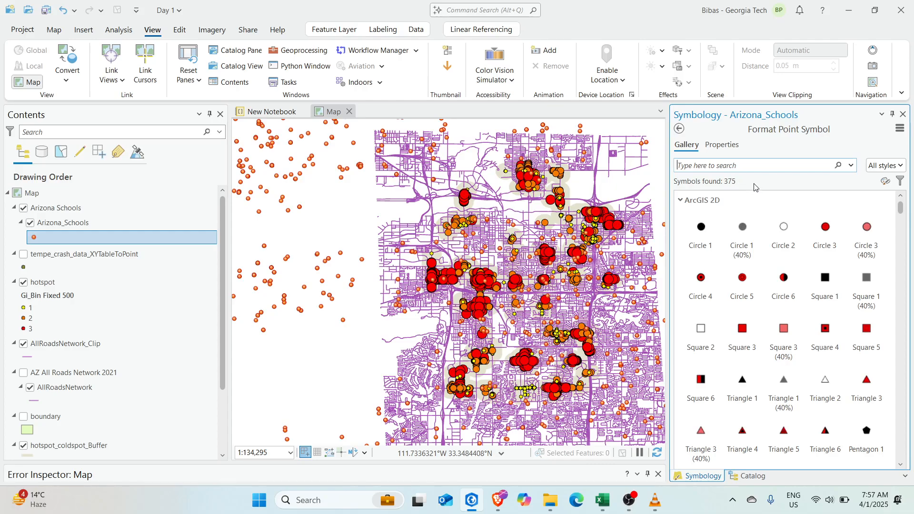
pyautogui.click(723, 148)
pyautogui.click(688, 145)
pyautogui.write('school')
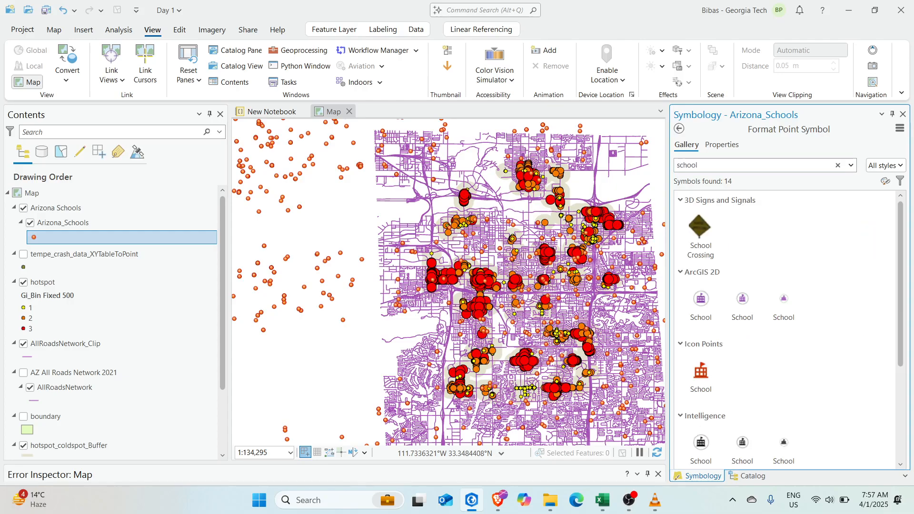
pyautogui.click(630, 503)
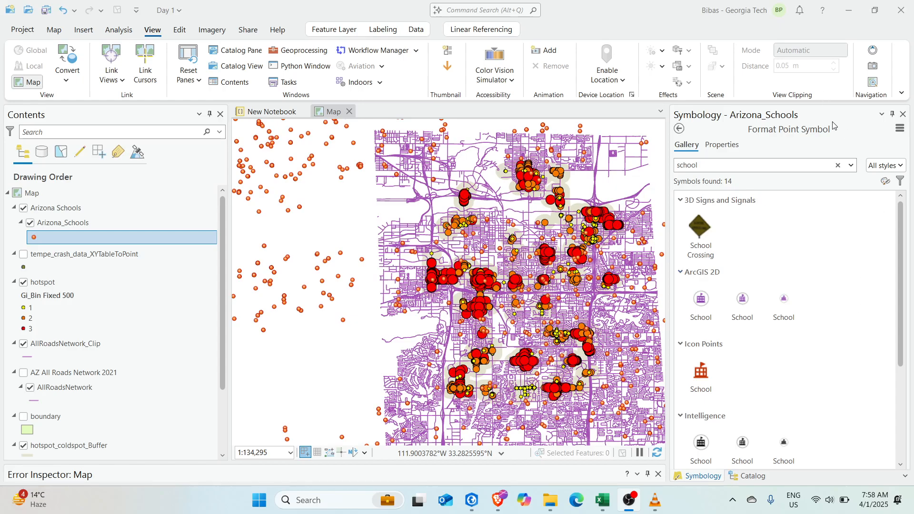
pyautogui.click(701, 305)
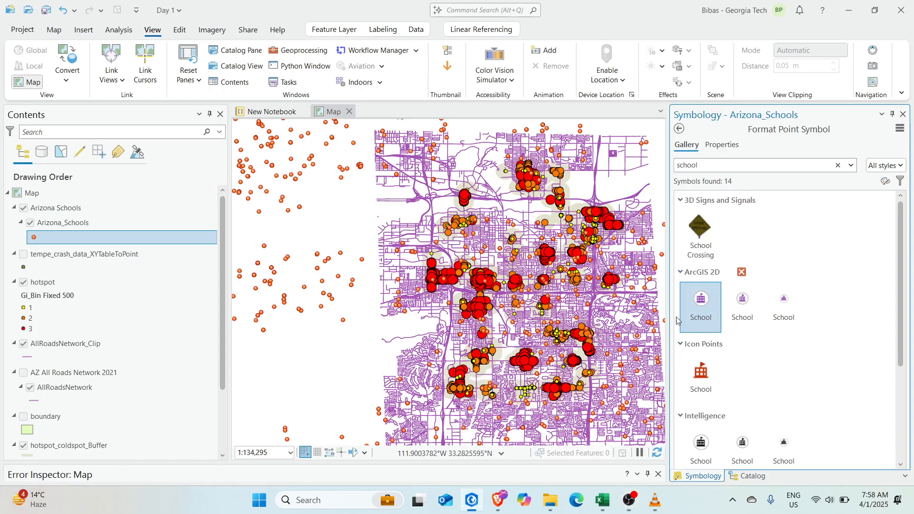
pyautogui.moveTo(542, 322); pyautogui.dragTo(447, 294)
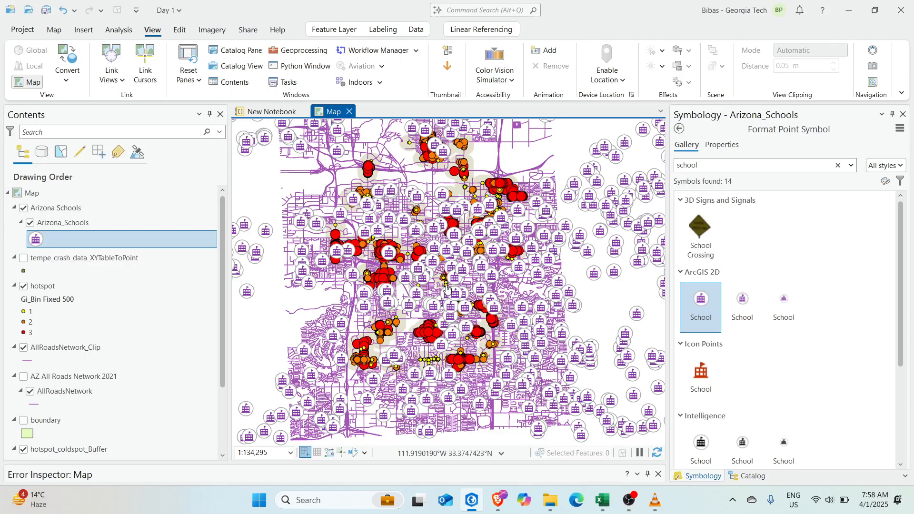
# Zoom and pan to inspect the purple school symbols, then close the Symbology pane
pyautogui.scroll(5, 361, 237)
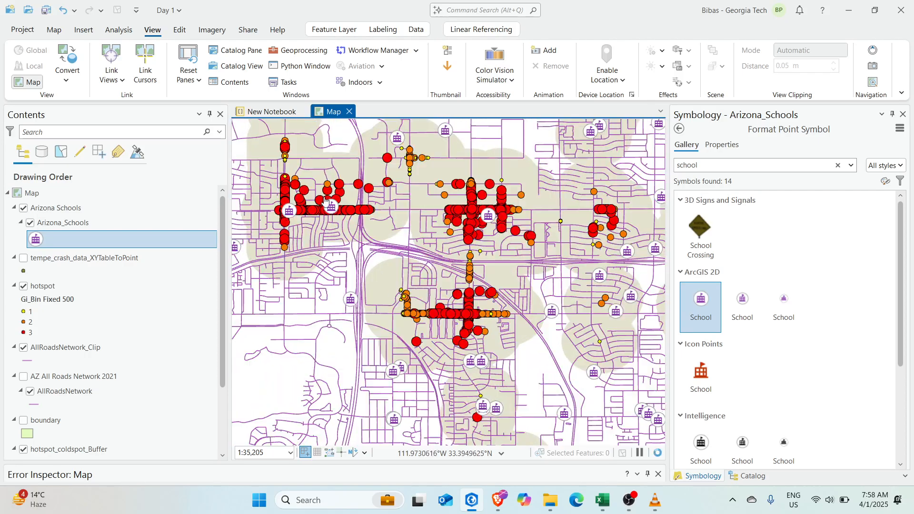
pyautogui.scroll(-4, 416, 283)
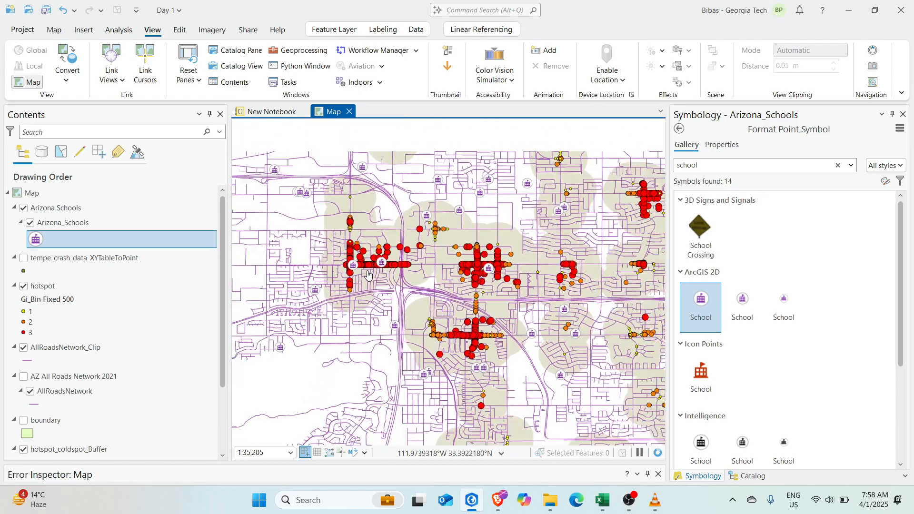
pyautogui.scroll(5, 566, 286)
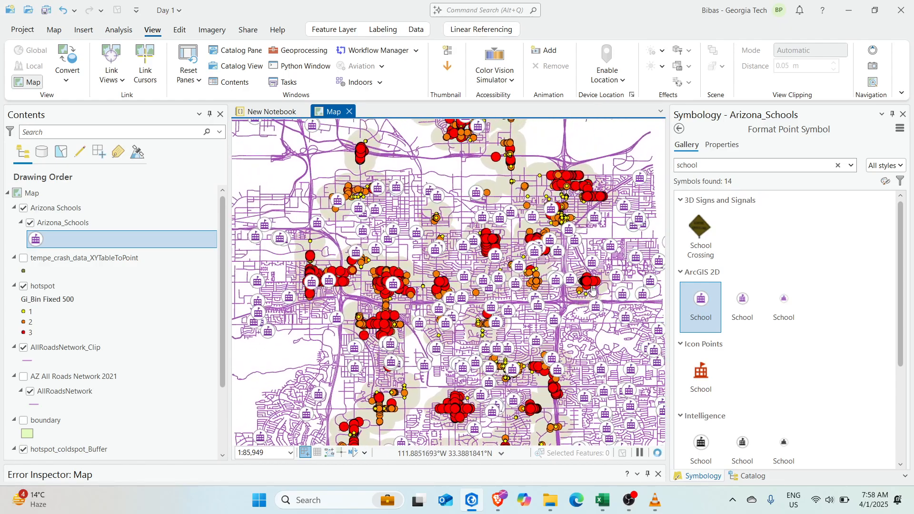
pyautogui.scroll(3, 573, 286)
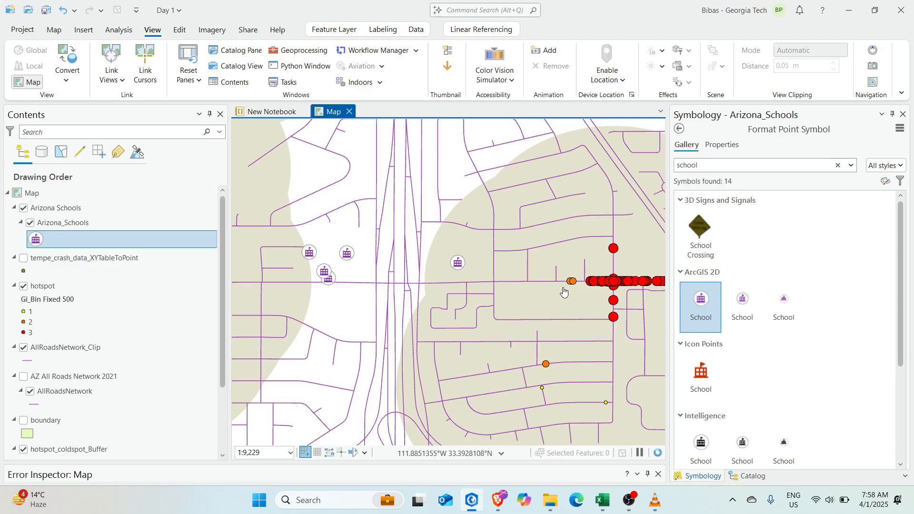
pyautogui.scroll(-3, 526, 293)
pyautogui.scroll(-2, 536, 310)
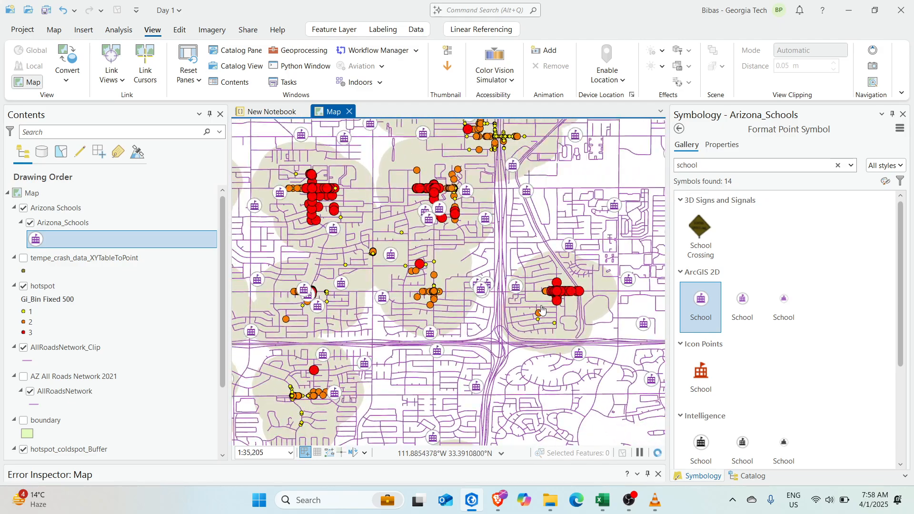
pyautogui.scroll(3, 525, 296)
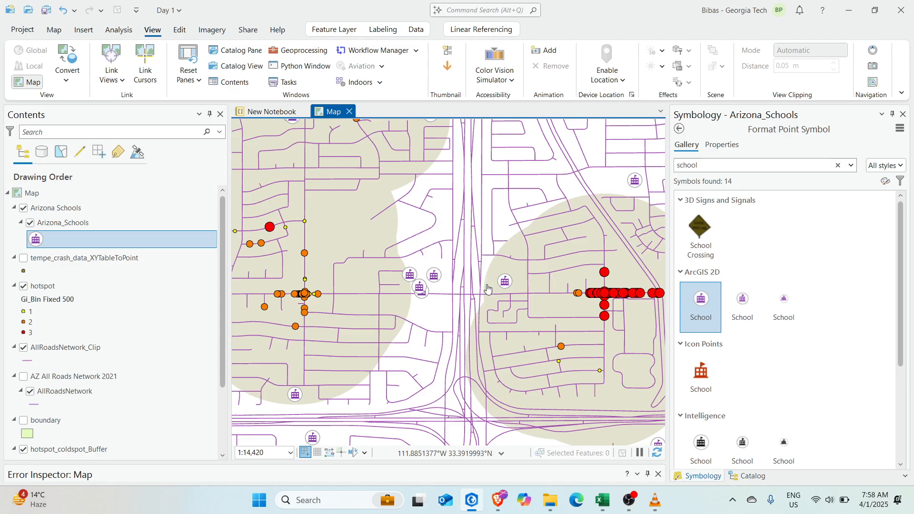
pyautogui.moveTo(469, 315); pyautogui.dragTo(351, 293)
pyautogui.scroll(-2, 455, 307)
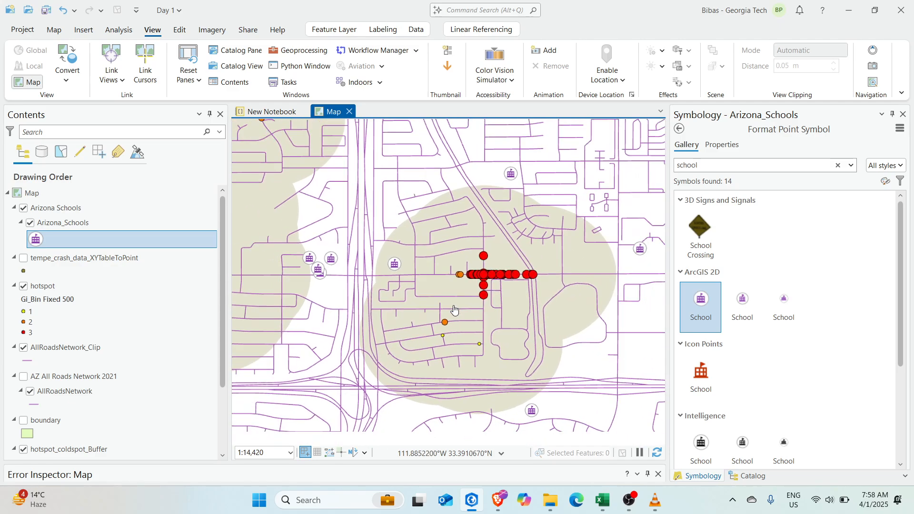
pyautogui.scroll(-6, 429, 296)
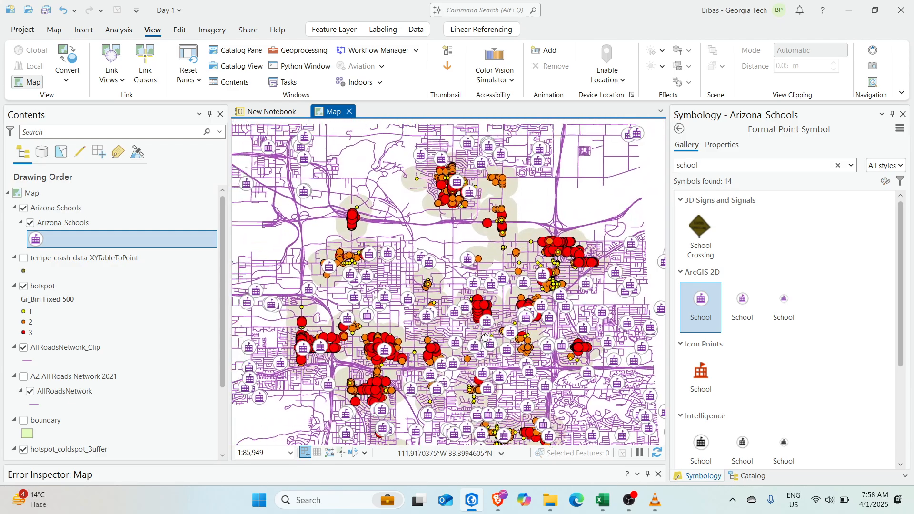
pyautogui.scroll(3, 399, 333)
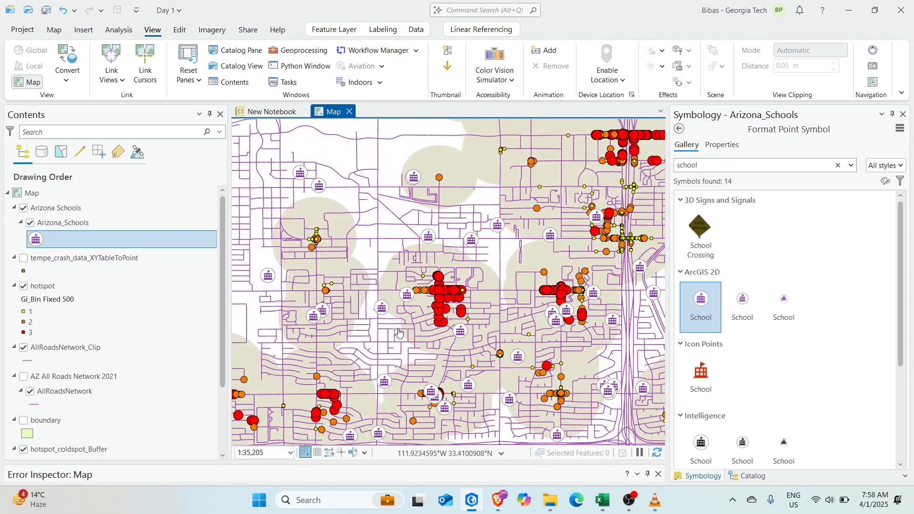
pyautogui.scroll(-3, 449, 336)
pyautogui.scroll(3, 466, 375)
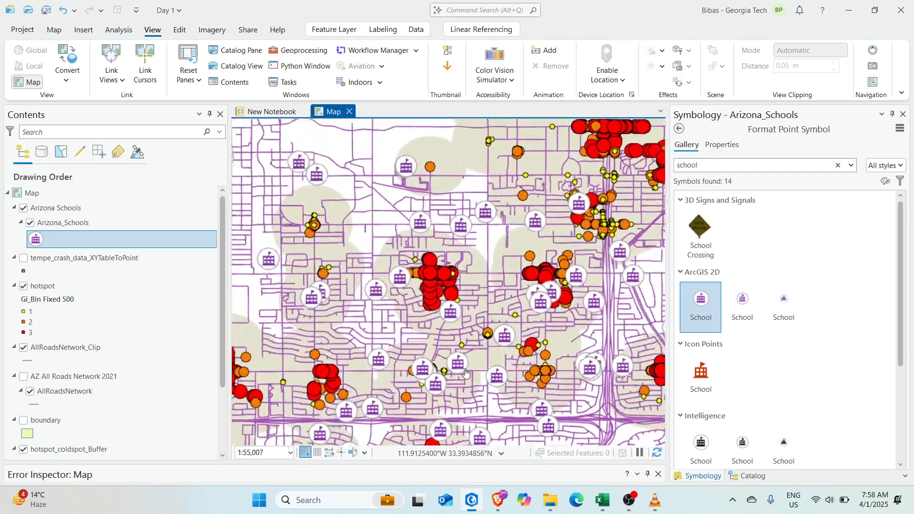
pyautogui.scroll(-3, 466, 375)
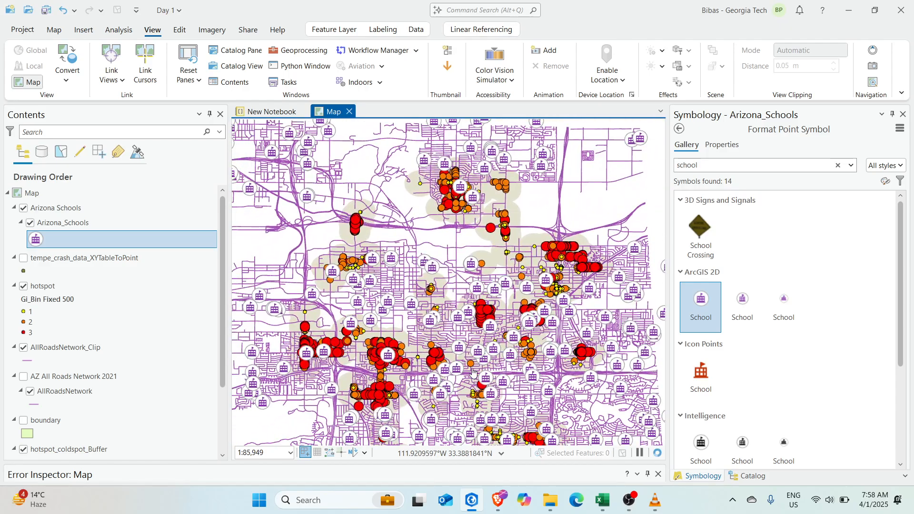
pyautogui.scroll(5, 514, 358)
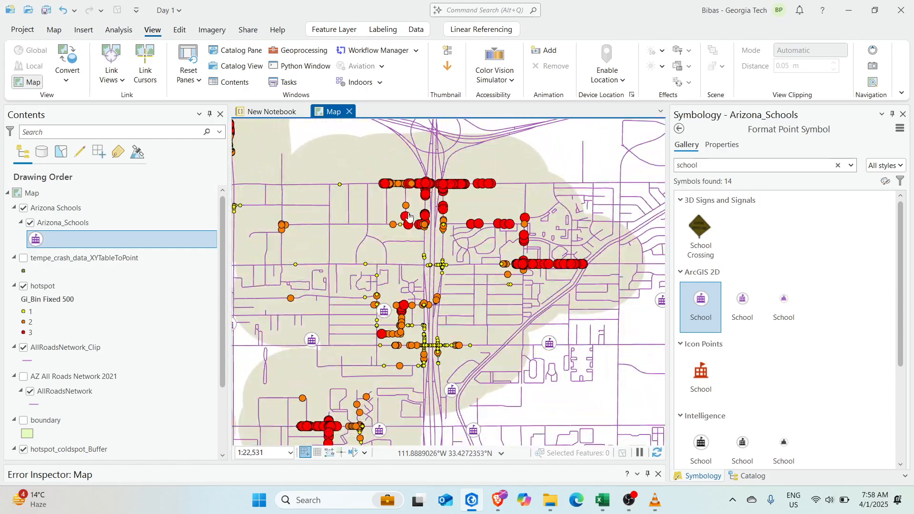
pyautogui.scroll(-3, 474, 310)
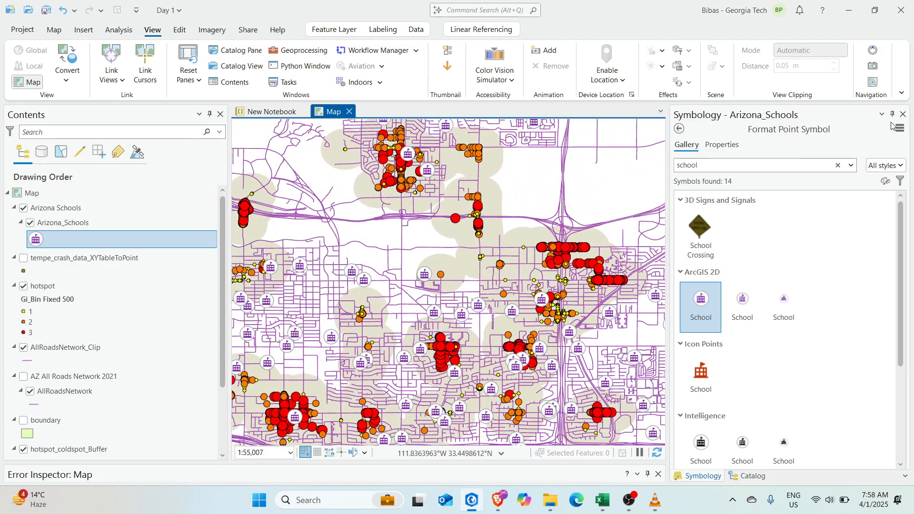
pyautogui.click(903, 114)
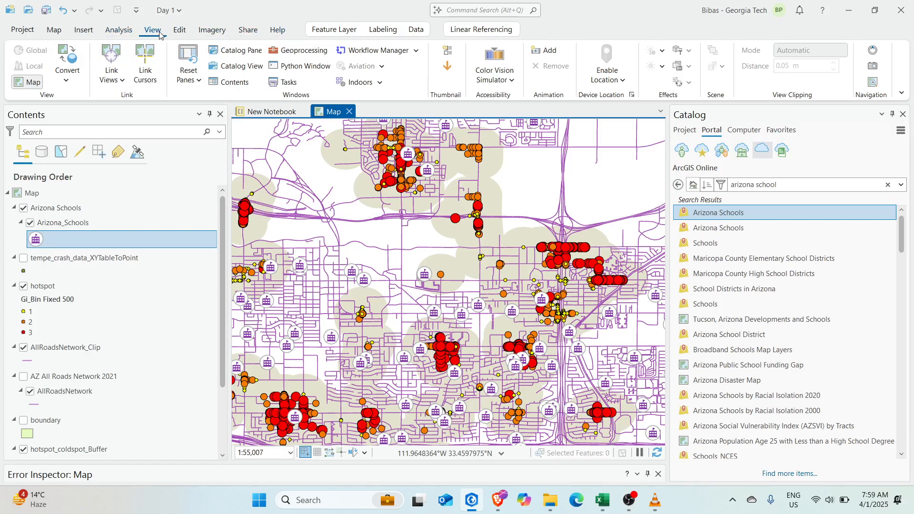
# Search geoprocessing tools for 'clip' and open the Clip tool
pyautogui.click(298, 50)
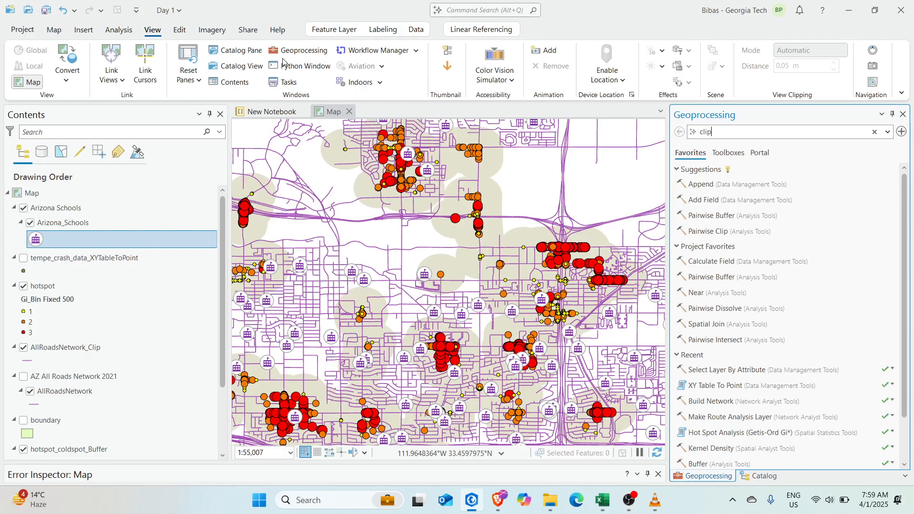
pyautogui.click(176, 30)
pyautogui.click(153, 30)
pyautogui.press('Return')
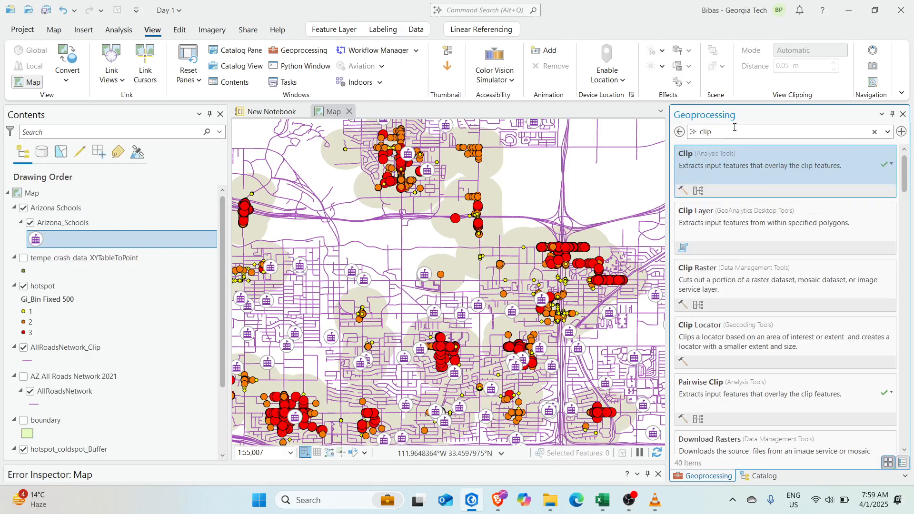
pyautogui.click(729, 167)
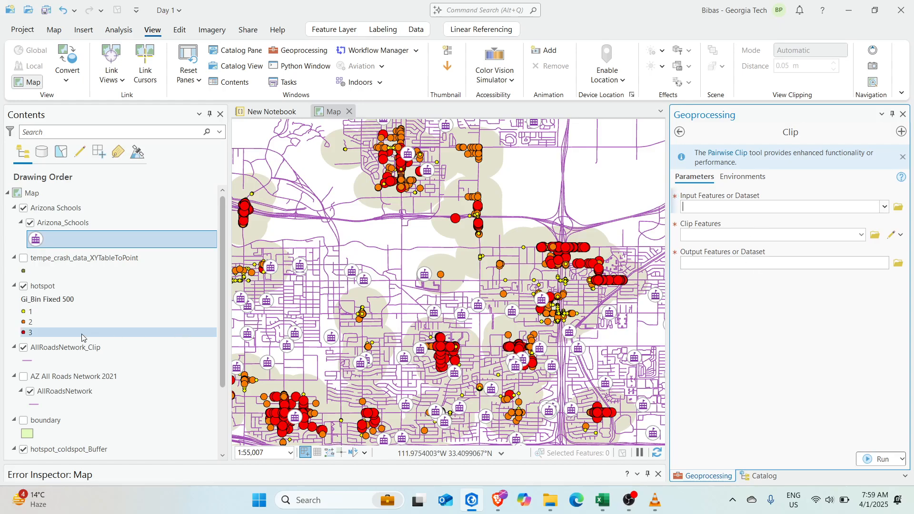
# Clip Arizona_Schools with hotspot_coldspot_Buffer, saving the output as critical_schools
pyautogui.moveTo(72, 225); pyautogui.dragTo(817, 214)
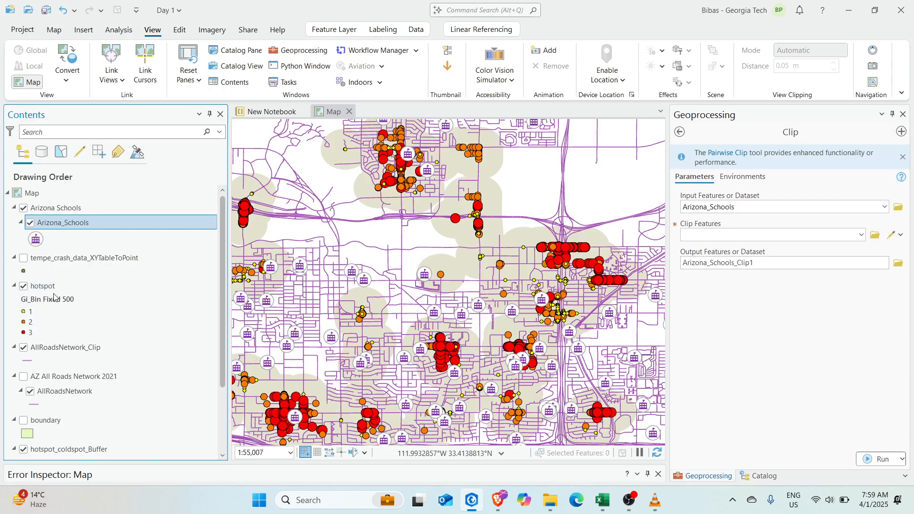
pyautogui.scroll(-3, 93, 333)
pyautogui.click(71, 367)
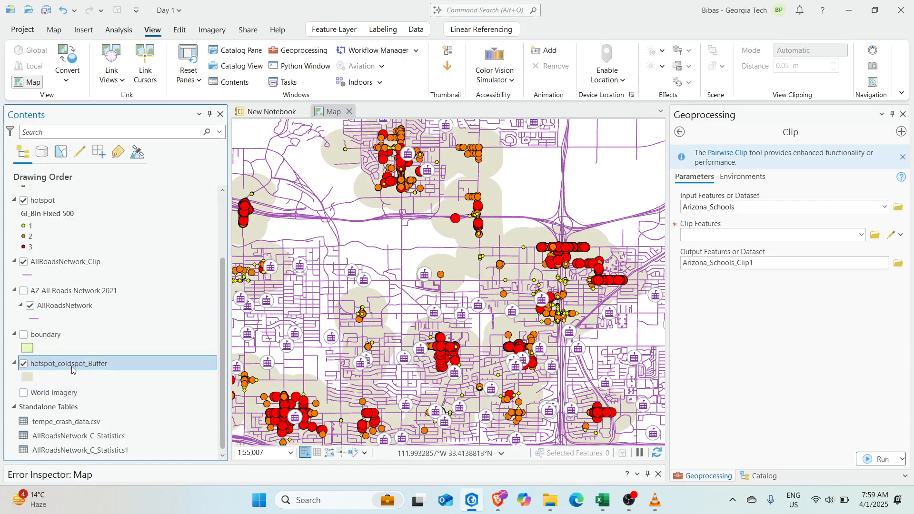
pyautogui.moveTo(888, 200); pyautogui.dragTo(801, 238)
pyautogui.click(790, 265)
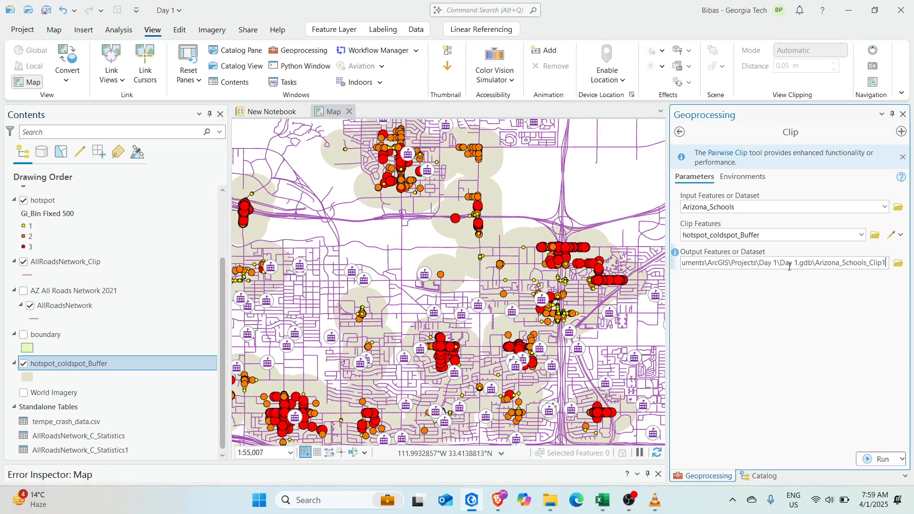
pyautogui.tripleClick(862, 263)
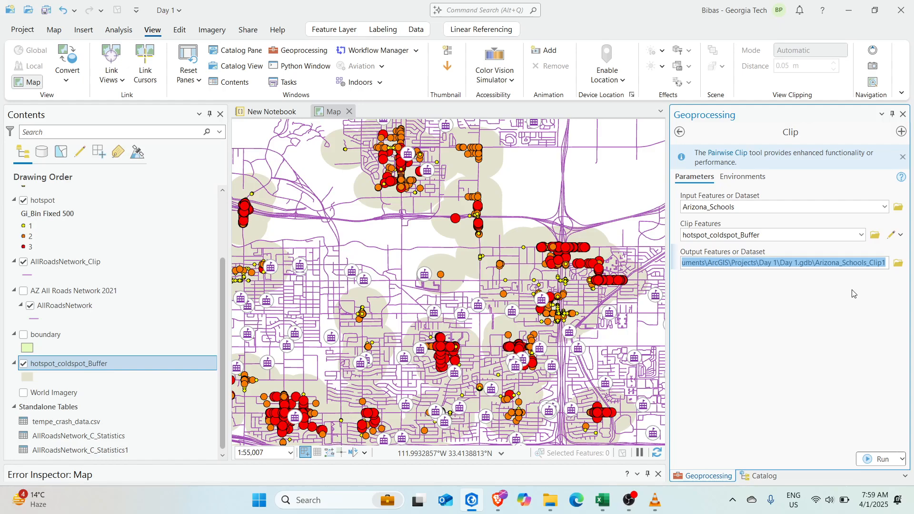
pyautogui.press('BackSpace')
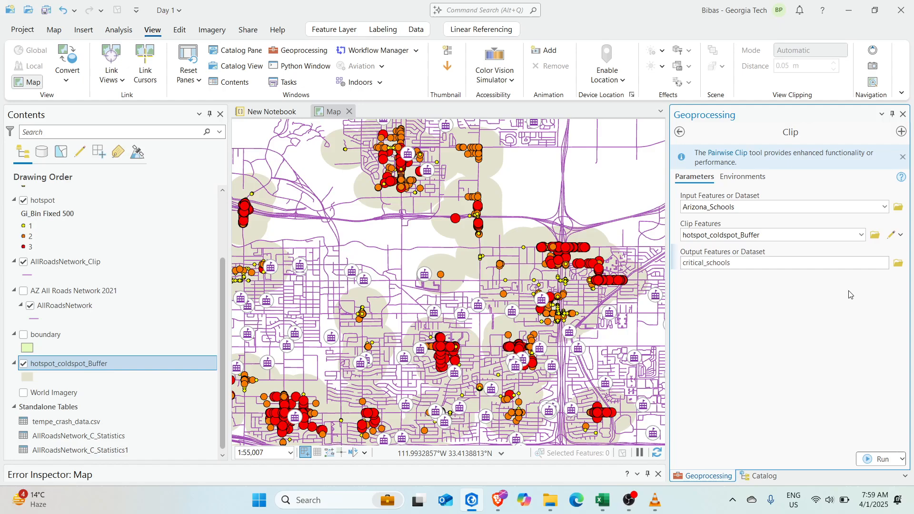
pyautogui.click(874, 459)
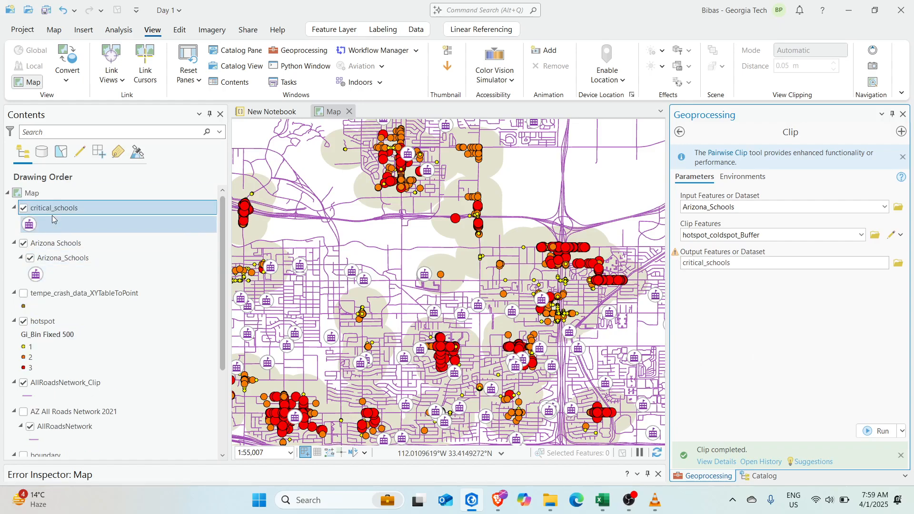
# Hide the original Arizona Schools group layer
pyautogui.click(53, 243)
pyautogui.click(23, 243)
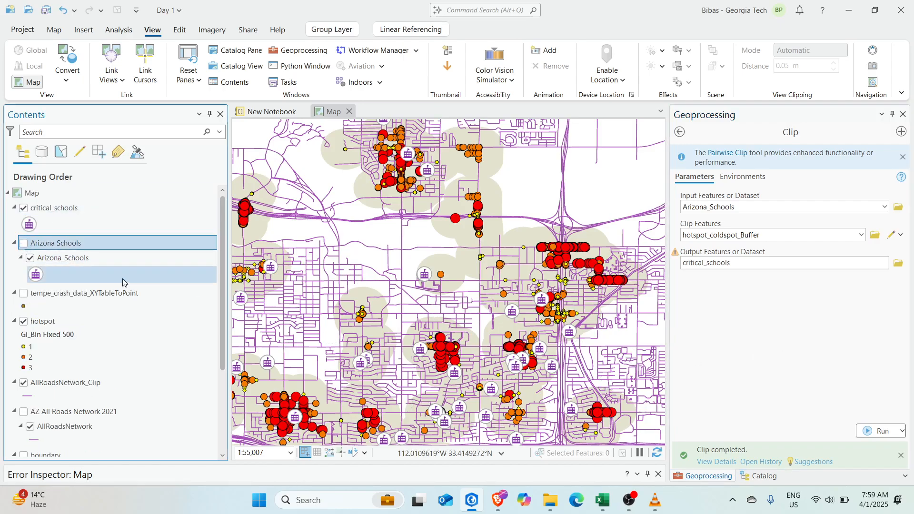
pyautogui.scroll(-10, 485, 303)
# Open the attribute table of the critical_schools layer
pyautogui.scroll(8, 493, 311)
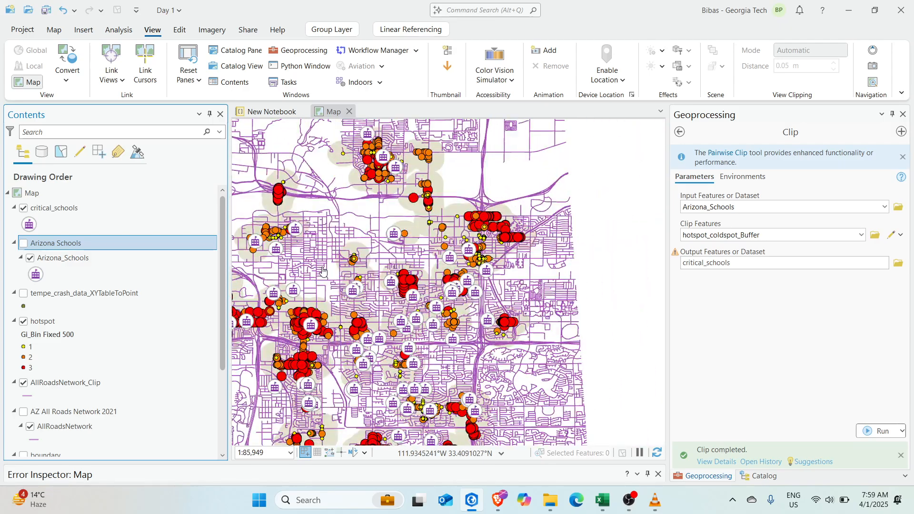
pyautogui.moveTo(390, 281); pyautogui.dragTo(460, 290)
pyautogui.click(62, 231)
pyautogui.rightClick(54, 210)
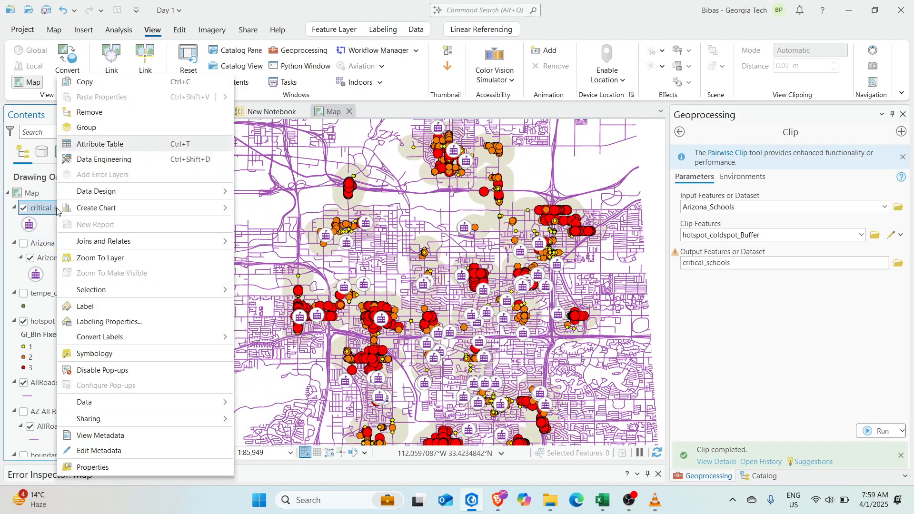
pyautogui.click(115, 144)
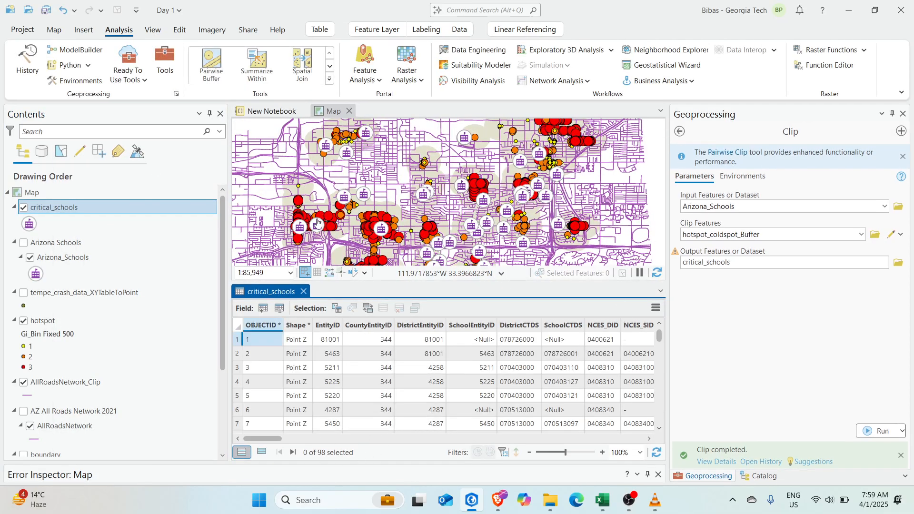
# Pan and zoom across the hotspot clusters to inspect the clipped schools, resizing the table
pyautogui.scroll(-2, 317, 224)
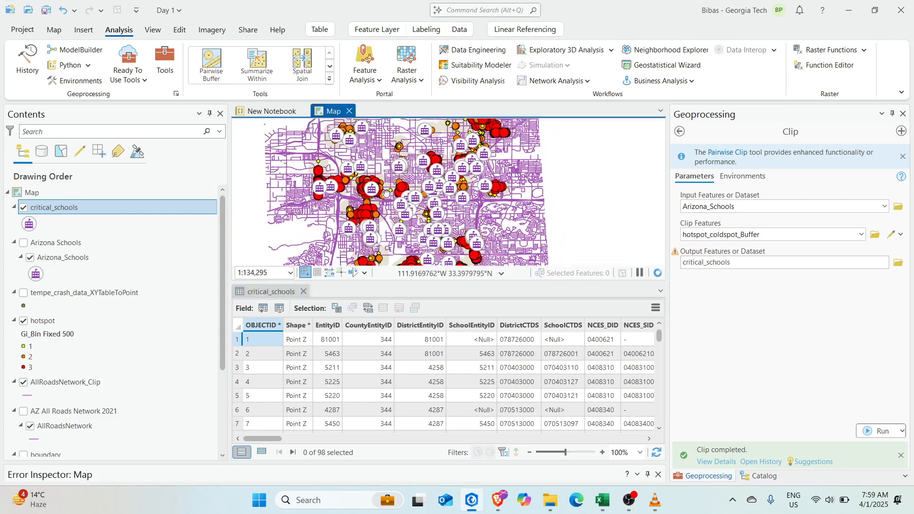
pyautogui.moveTo(386, 193); pyautogui.dragTo(334, 205)
pyautogui.scroll(10, 439, 206)
pyautogui.moveTo(479, 190); pyautogui.dragTo(501, 223)
pyautogui.scroll(-2, 504, 221)
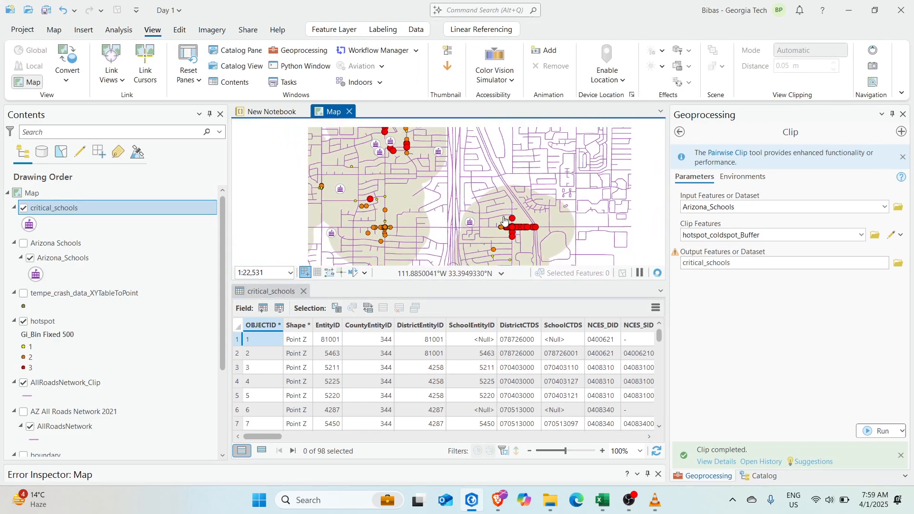
pyautogui.scroll(-4, 504, 222)
pyautogui.moveTo(441, 179); pyautogui.dragTo(460, 208)
pyautogui.scroll(6, 453, 205)
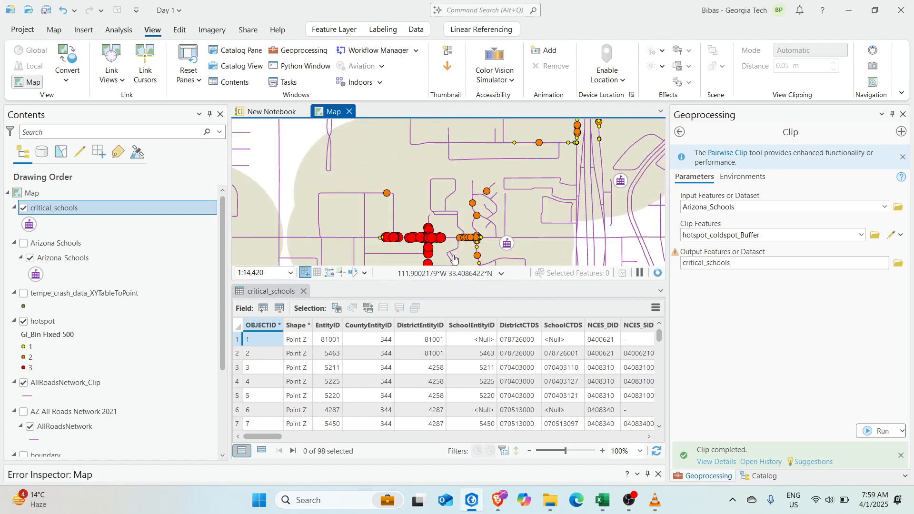
pyautogui.moveTo(358, 280); pyautogui.dragTo(358, 381)
pyautogui.scroll(-5, 480, 207)
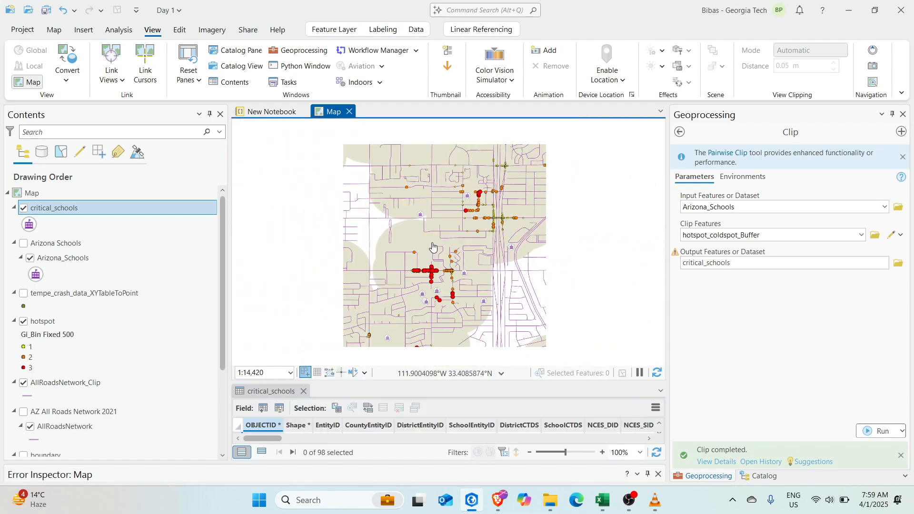
pyautogui.scroll(3, 480, 208)
pyautogui.moveTo(492, 220); pyautogui.dragTo(381, 190)
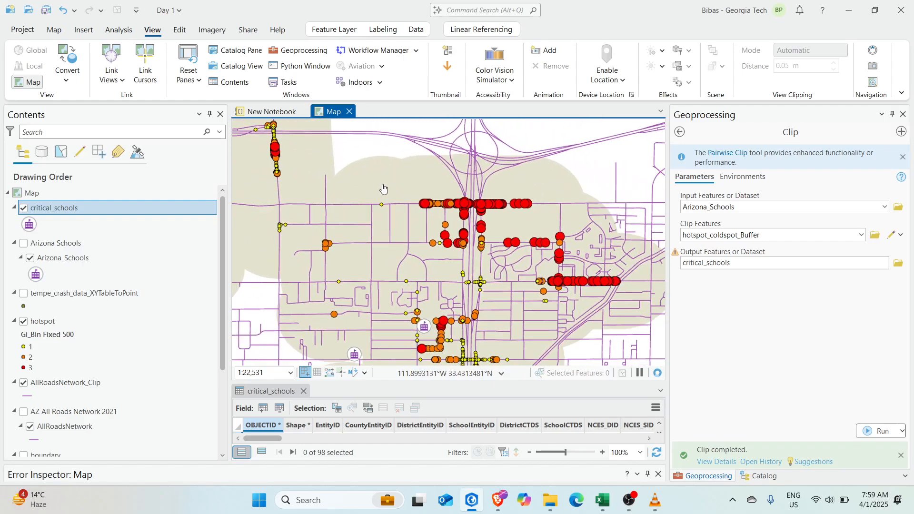
pyautogui.scroll(-2, 381, 190)
pyautogui.moveTo(416, 351); pyautogui.dragTo(427, 226)
pyautogui.moveTo(296, 346); pyautogui.dragTo(510, 340)
pyautogui.scroll(-2, 428, 191)
pyautogui.moveTo(512, 138); pyautogui.dragTo(450, 202)
pyautogui.scroll(6, 481, 266)
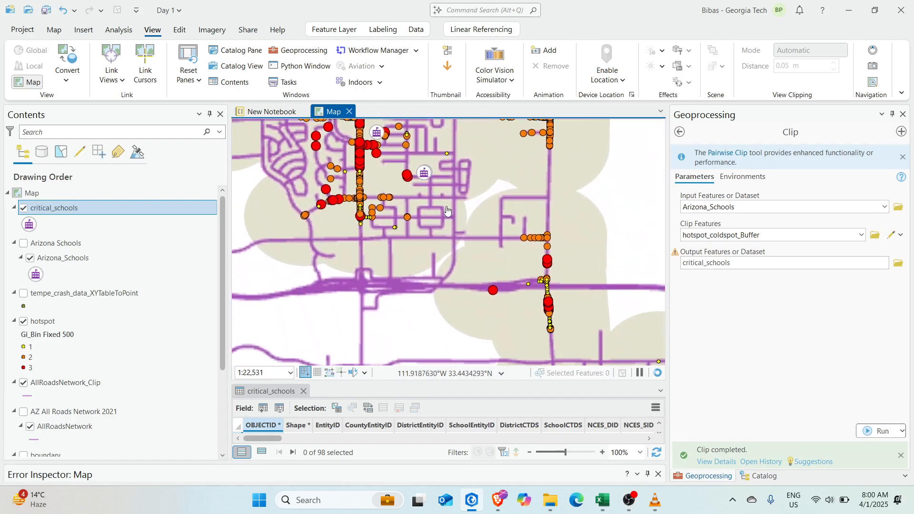
pyautogui.scroll(-7, 442, 236)
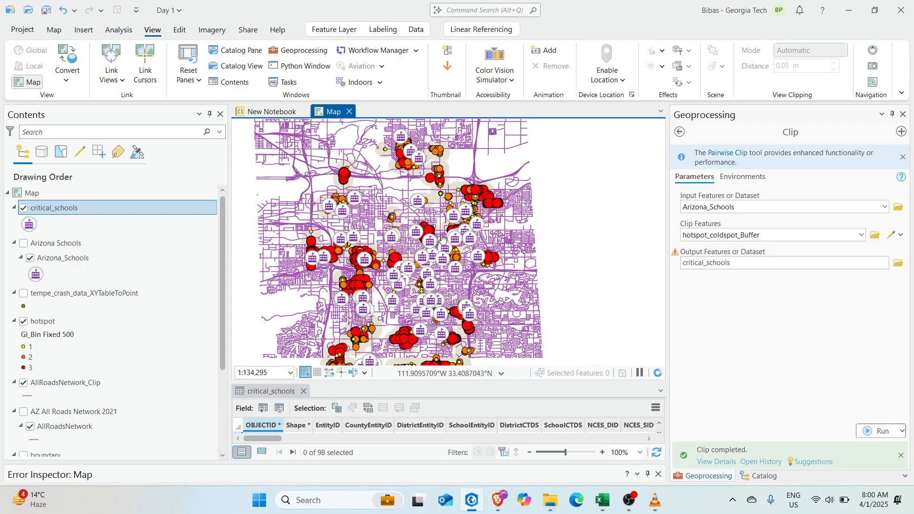
pyautogui.moveTo(461, 383); pyautogui.dragTo(473, 245)
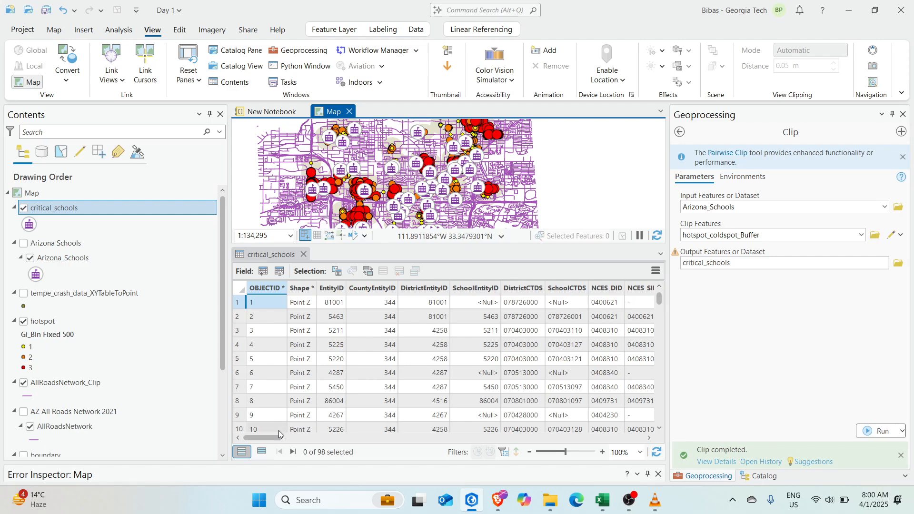
# Scroll the table to the Status column and sort it ascending, listing Closed schools first
pyautogui.moveTo(275, 438); pyautogui.dragTo(411, 449)
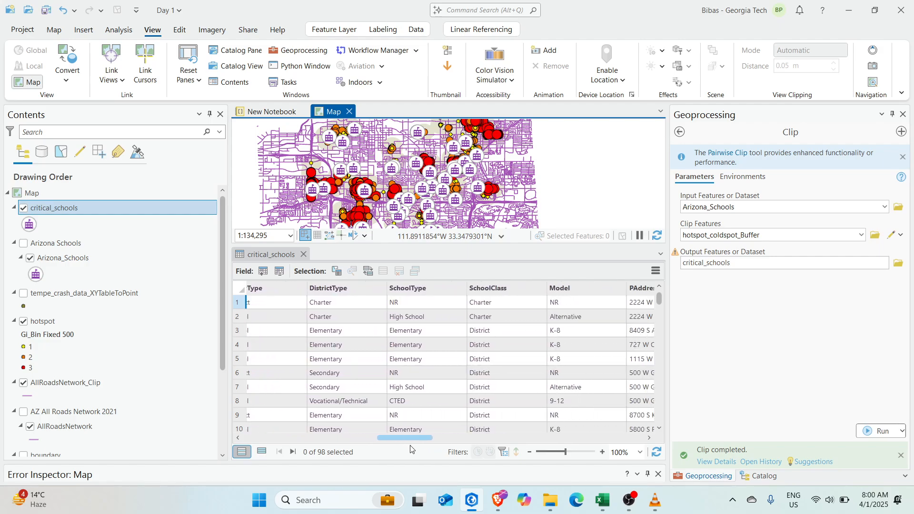
pyautogui.moveTo(411, 449); pyautogui.dragTo(551, 435)
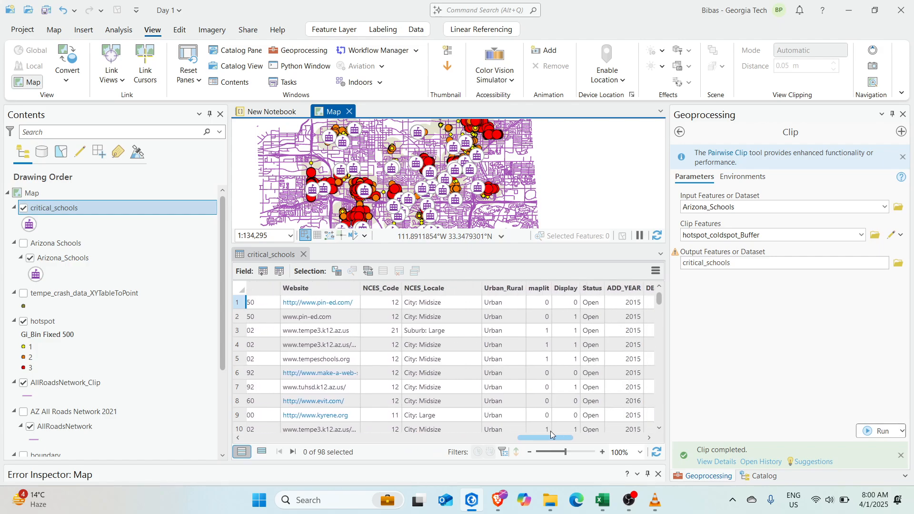
pyautogui.scroll(-6, 602, 343)
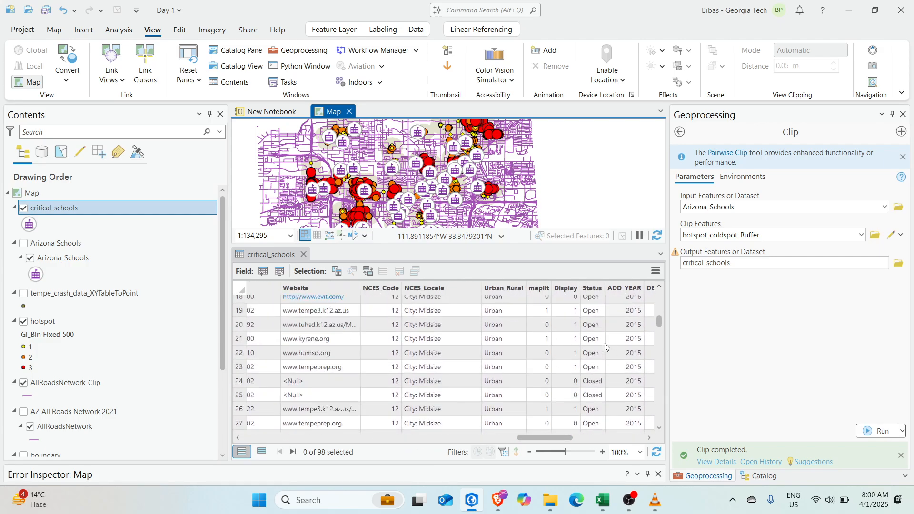
pyautogui.scroll(6, 604, 343)
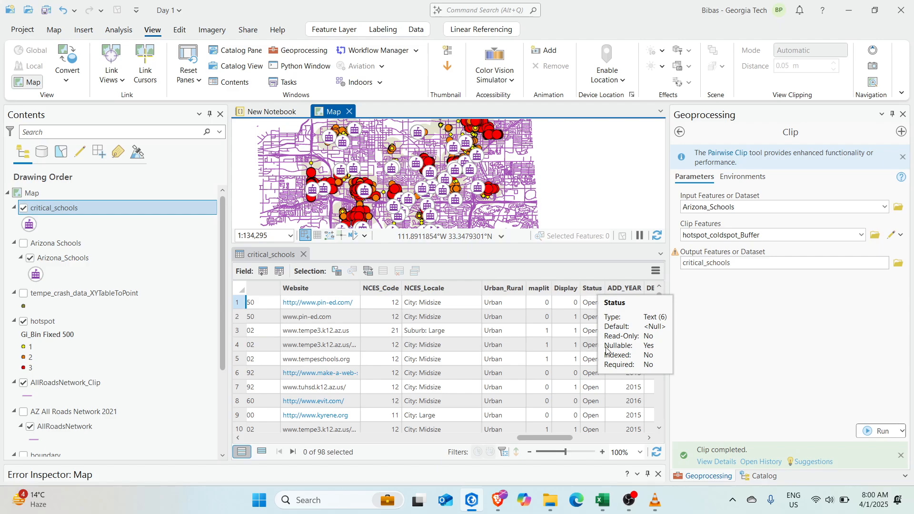
pyautogui.moveTo(555, 438)
pyautogui.mouseDown()
pyautogui.moveTo(575, 438)
pyautogui.moveTo(562, 436)
pyautogui.mouseUp()
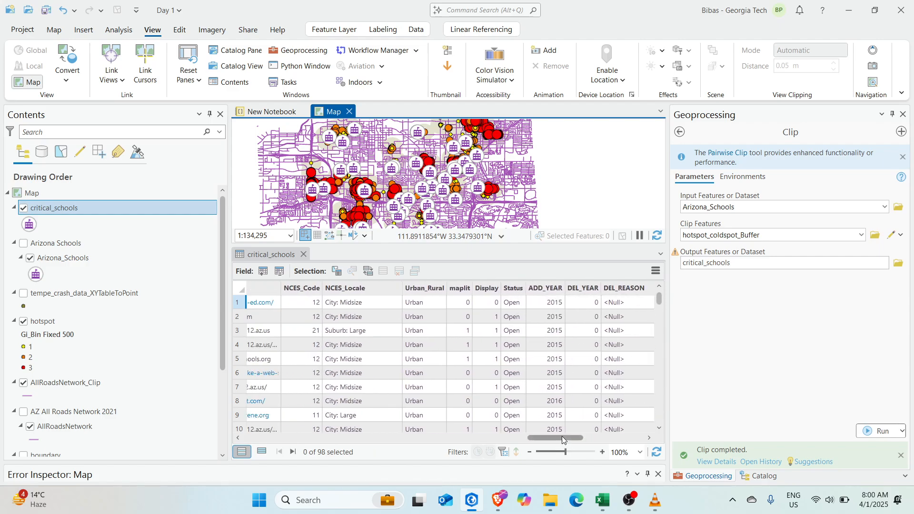
pyautogui.click(513, 288)
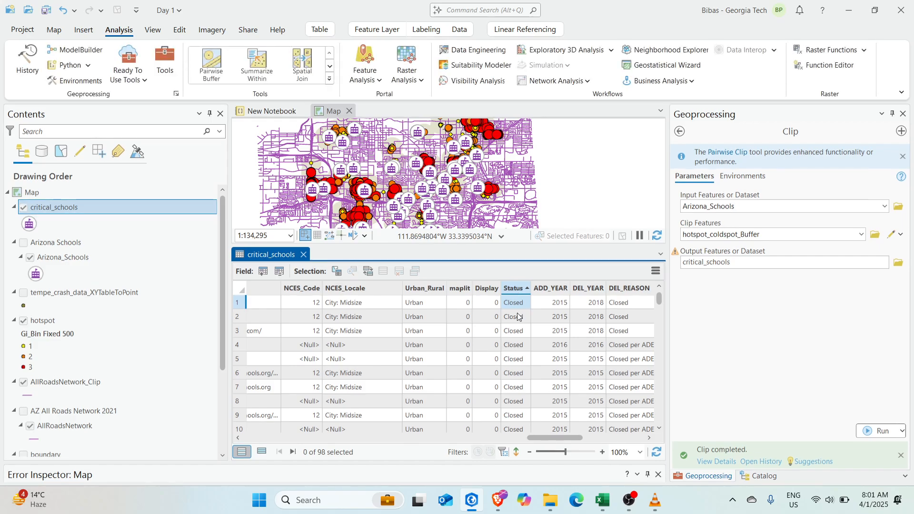
pyautogui.scroll(-10, 516, 378)
pyautogui.scroll(10, 517, 381)
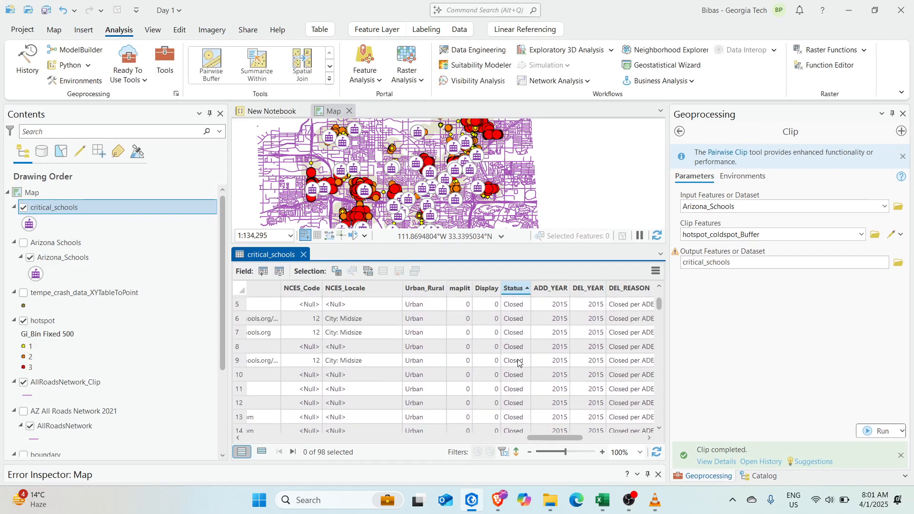
# Add a definition query Status = 'Open' to critical_schools, keeping 69 of 98 schools
pyautogui.doubleClick(89, 207)
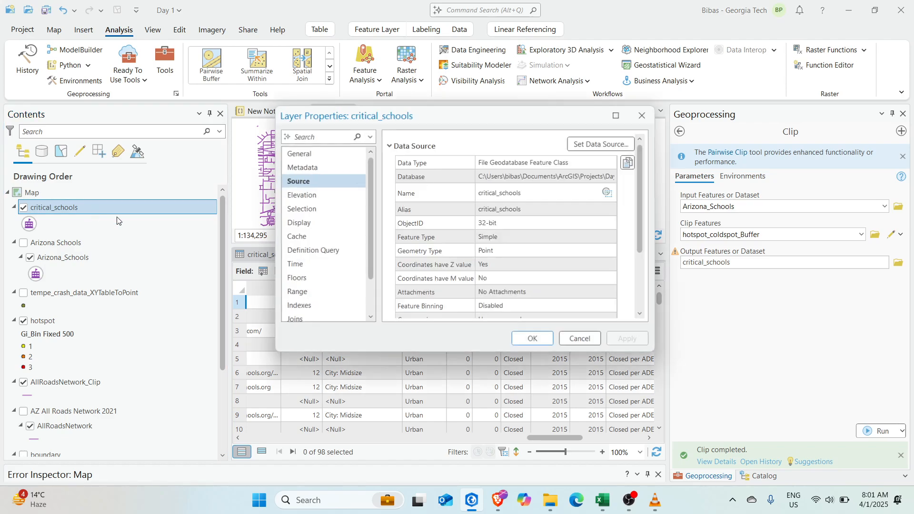
pyautogui.click(311, 250)
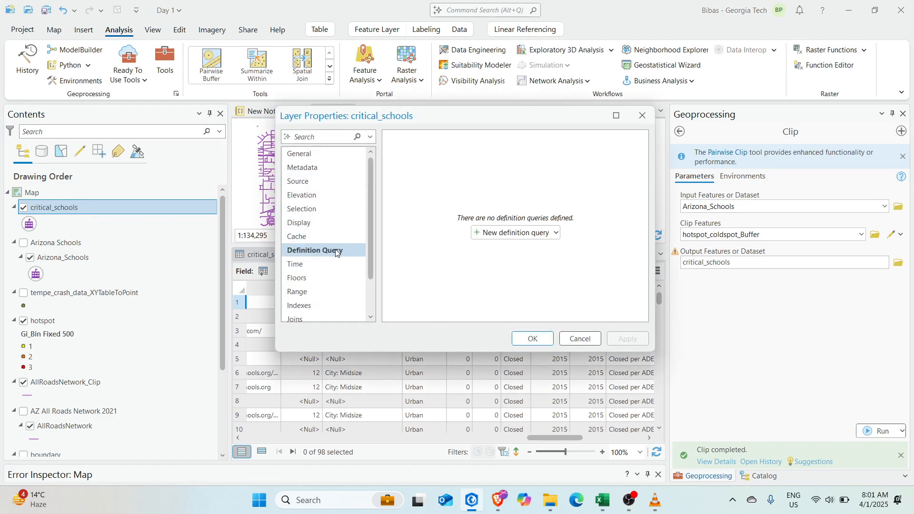
pyautogui.click(491, 232)
pyautogui.click(502, 203)
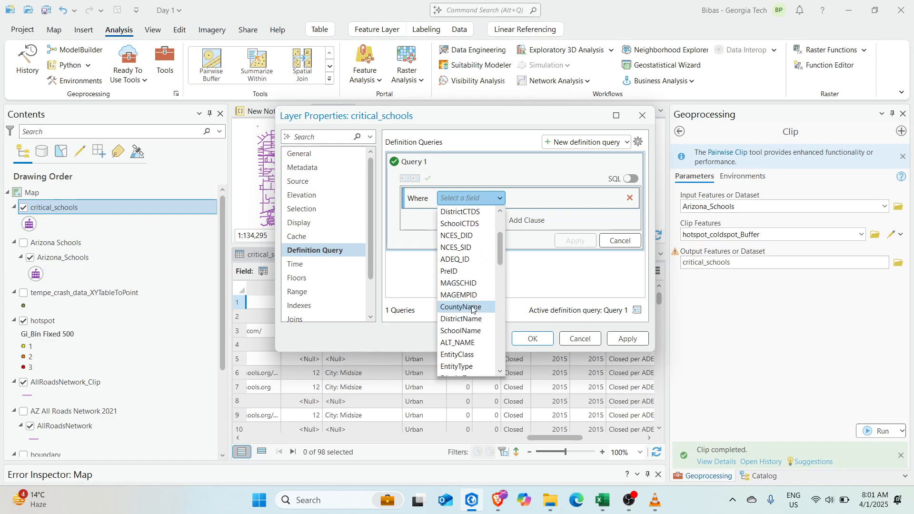
pyautogui.scroll(-10, 467, 361)
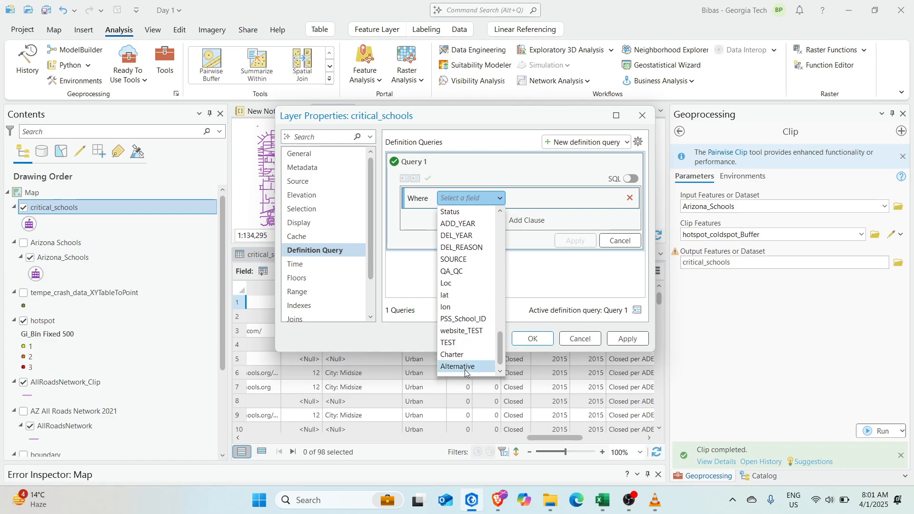
pyautogui.scroll(1, 457, 295)
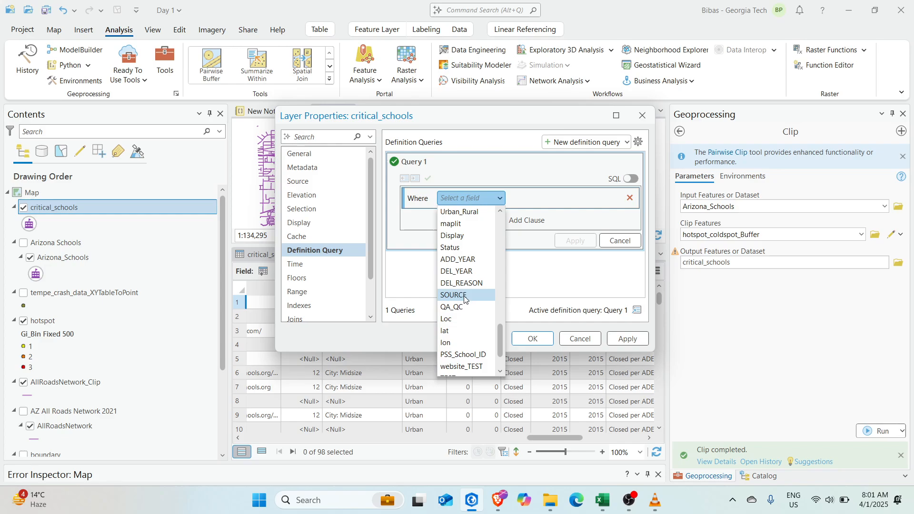
pyautogui.click(455, 248)
pyautogui.click(537, 197)
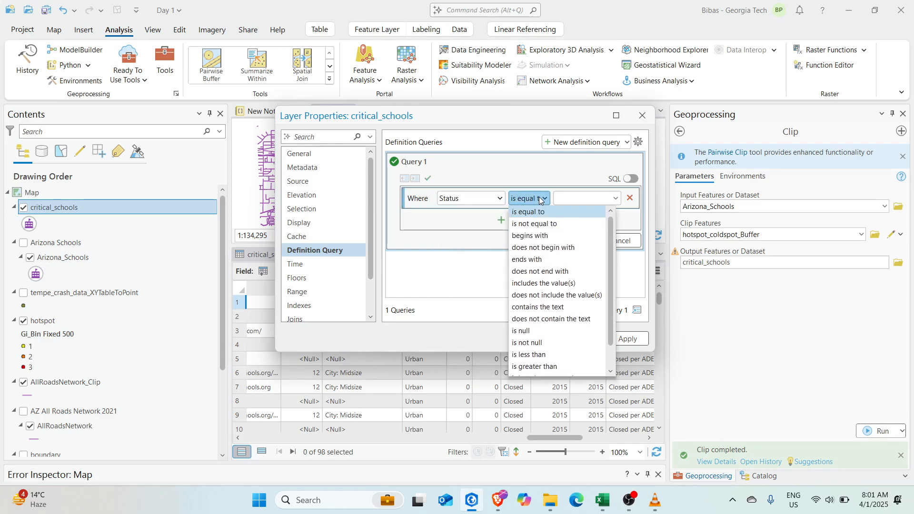
pyautogui.click(539, 196)
pyautogui.click(616, 198)
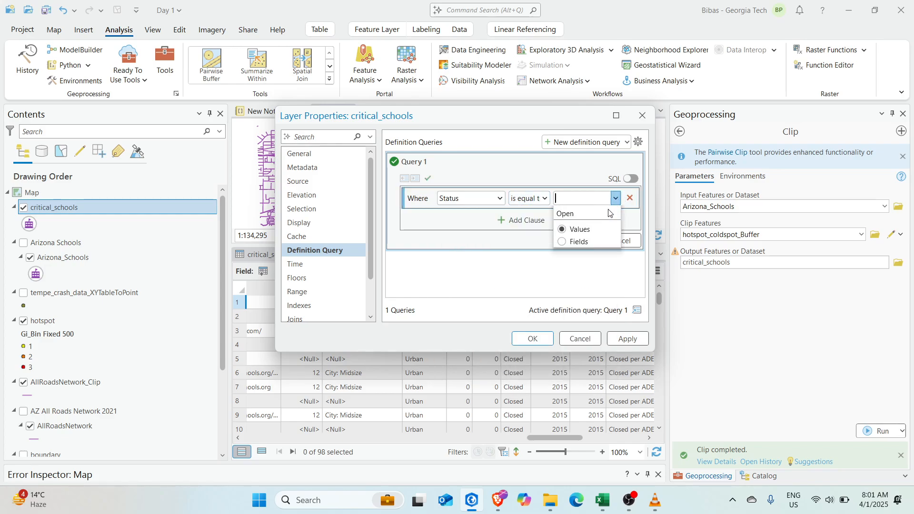
pyautogui.click(577, 220)
pyautogui.click(571, 242)
pyautogui.click(535, 340)
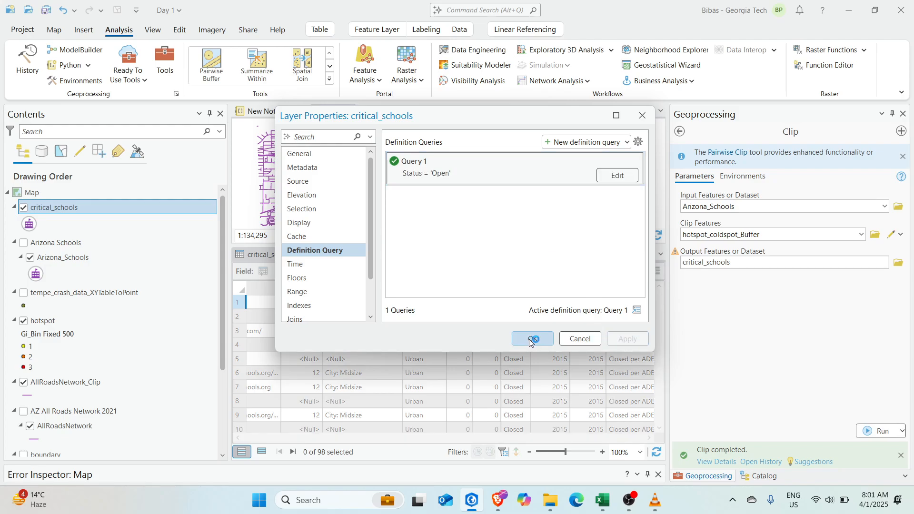
pyautogui.click(532, 340)
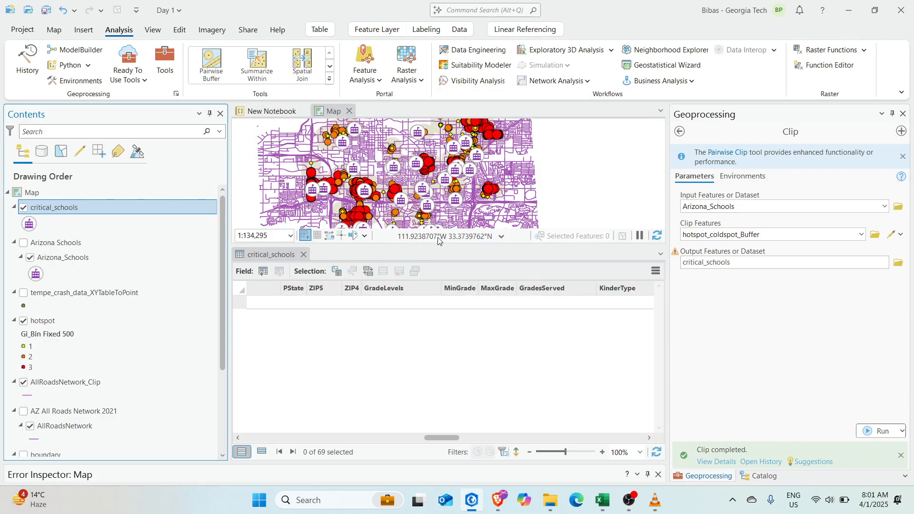
# Enlarge the map pane and pan toward other crash hotspot clusters
pyautogui.moveTo(398, 245); pyautogui.dragTo(401, 332)
pyautogui.moveTo(338, 232); pyautogui.dragTo(401, 174)
pyautogui.scroll(4, 479, 276)
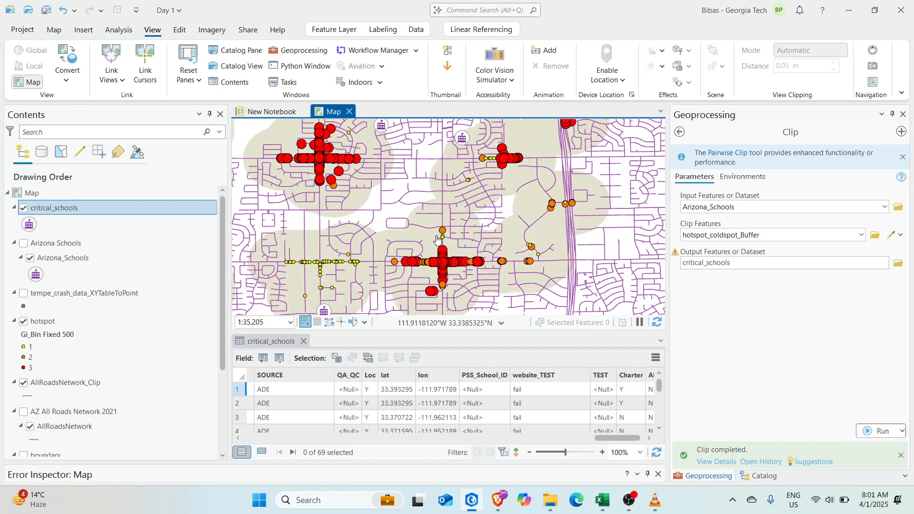
pyautogui.moveTo(438, 206); pyautogui.dragTo(471, 254)
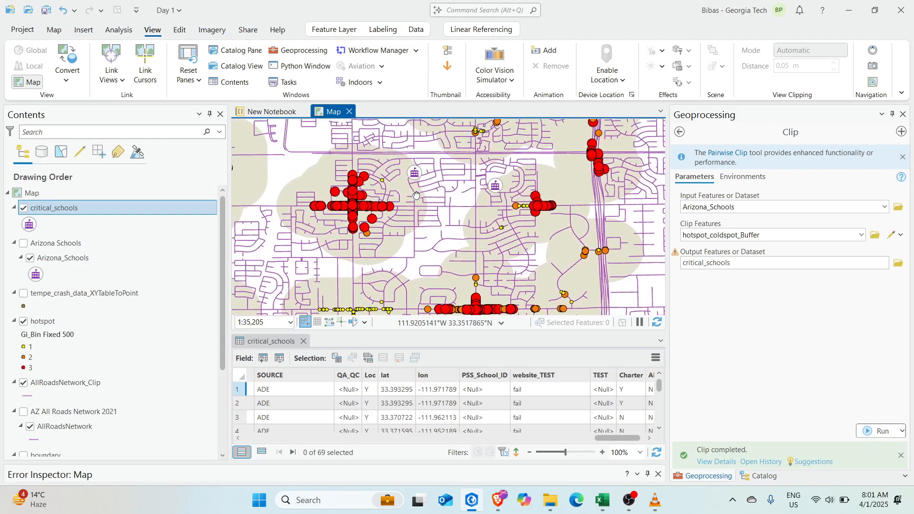
pyautogui.moveTo(406, 183); pyautogui.dragTo(533, 268)
pyautogui.moveTo(586, 187); pyautogui.dragTo(547, 240)
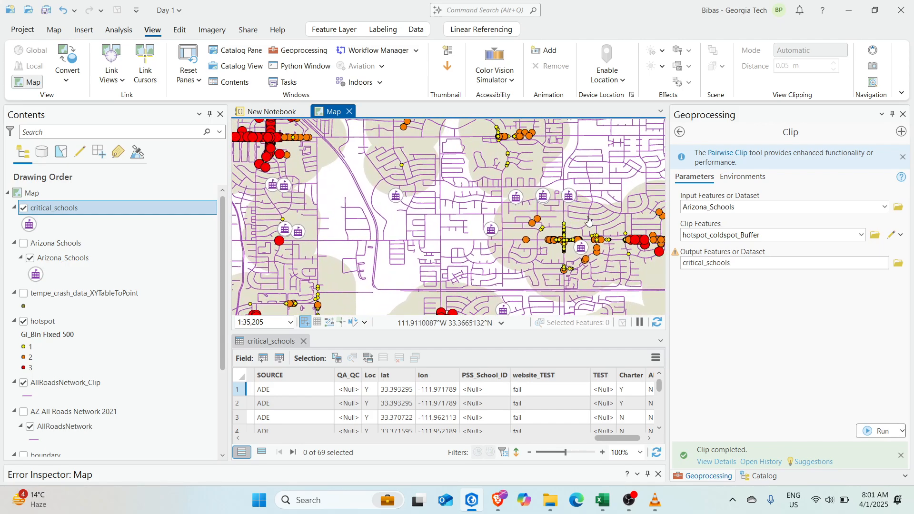
# Pan and zoom to bring the northern hotspots and open schools into view
pyautogui.scroll(-4, 595, 227)
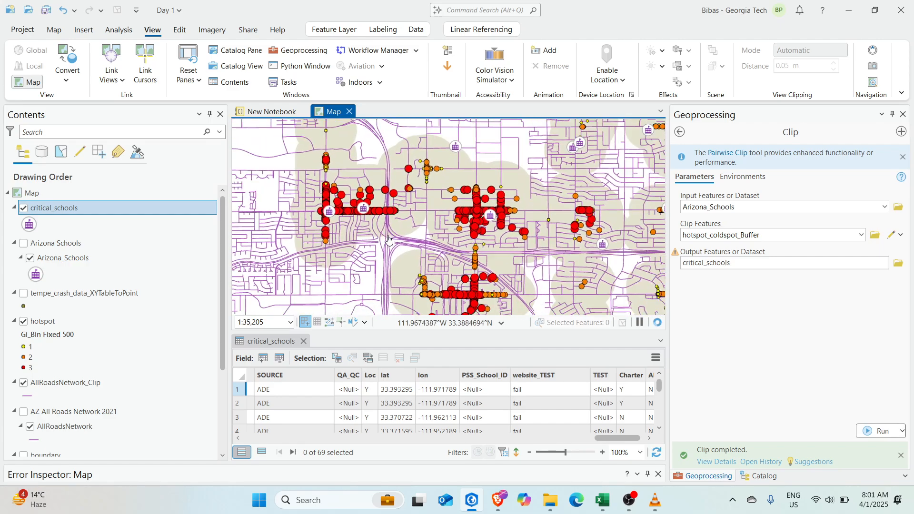
pyautogui.scroll(4, 359, 235)
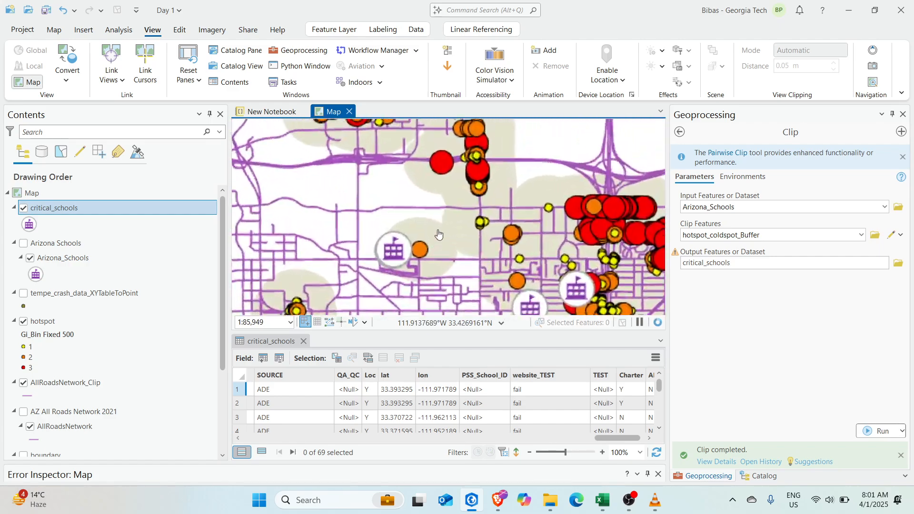
pyautogui.moveTo(451, 234); pyautogui.dragTo(418, 233)
pyautogui.moveTo(331, 142); pyautogui.dragTo(460, 307)
pyautogui.scroll(2, 415, 242)
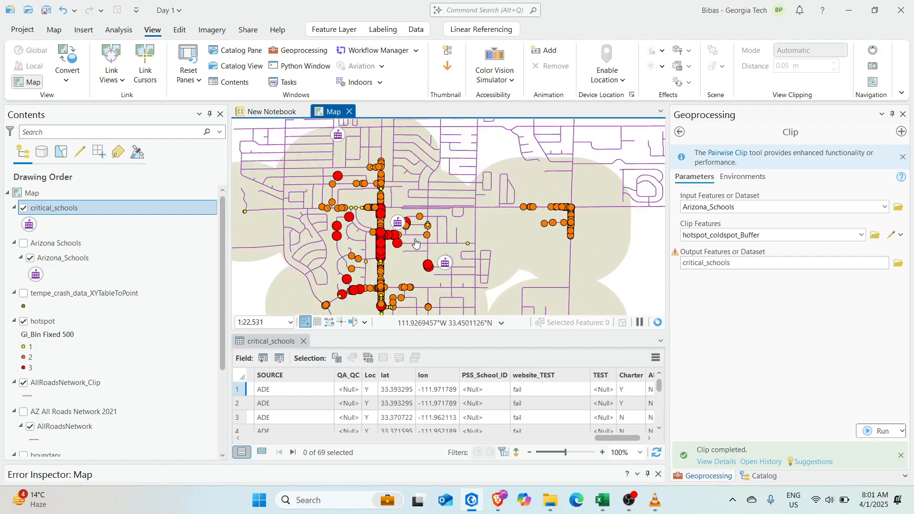
pyautogui.scroll(-2, 386, 210)
pyautogui.moveTo(339, 160); pyautogui.dragTo(415, 192)
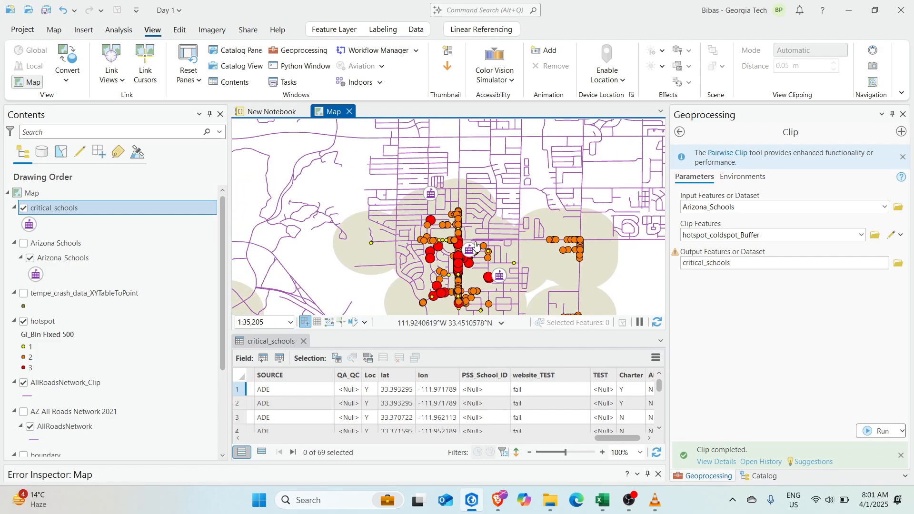
pyautogui.scroll(-3, 462, 214)
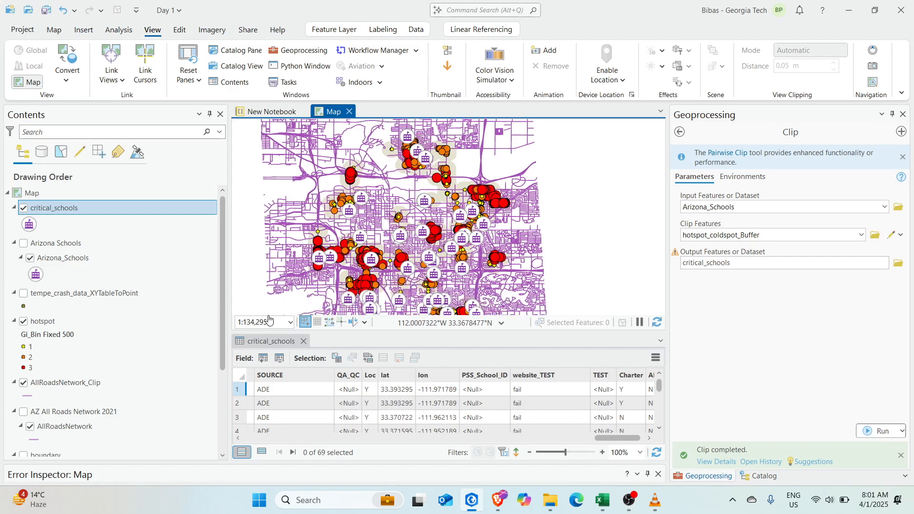
# Close the critical_schools attribute table and zoom in on the clipped schools
pyautogui.click(303, 341)
pyautogui.scroll(4, 409, 304)
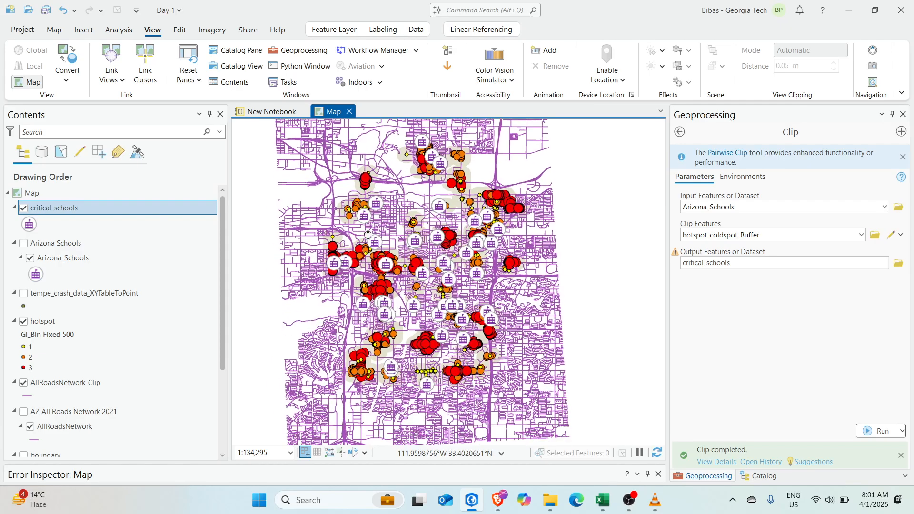
pyautogui.scroll(-2, 409, 304)
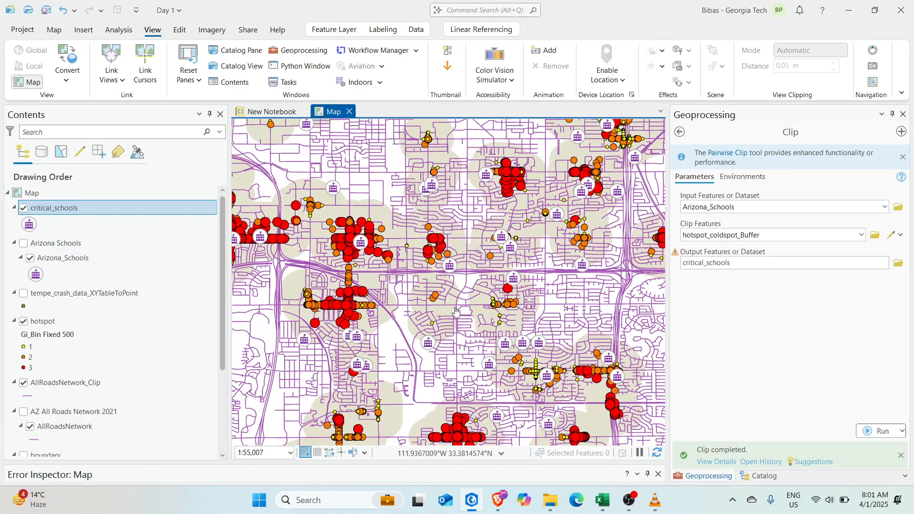
pyautogui.scroll(2, 425, 295)
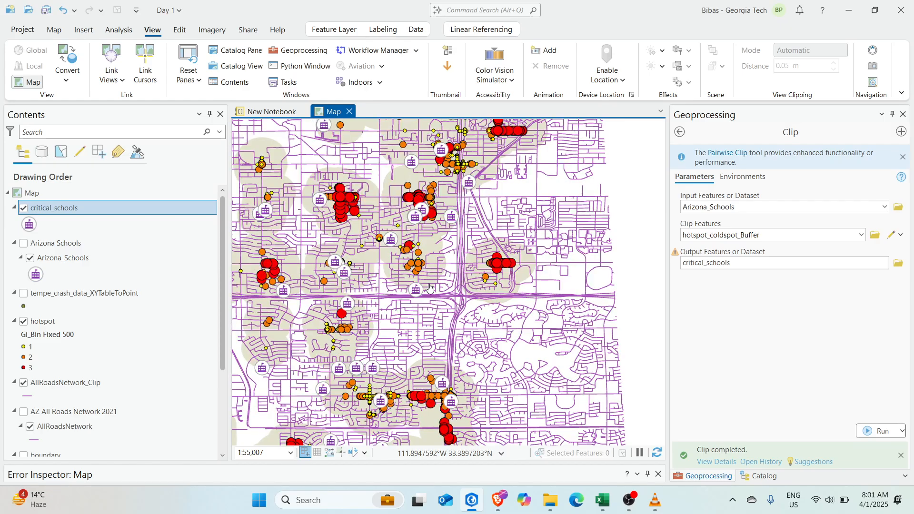
pyautogui.scroll(6, 503, 262)
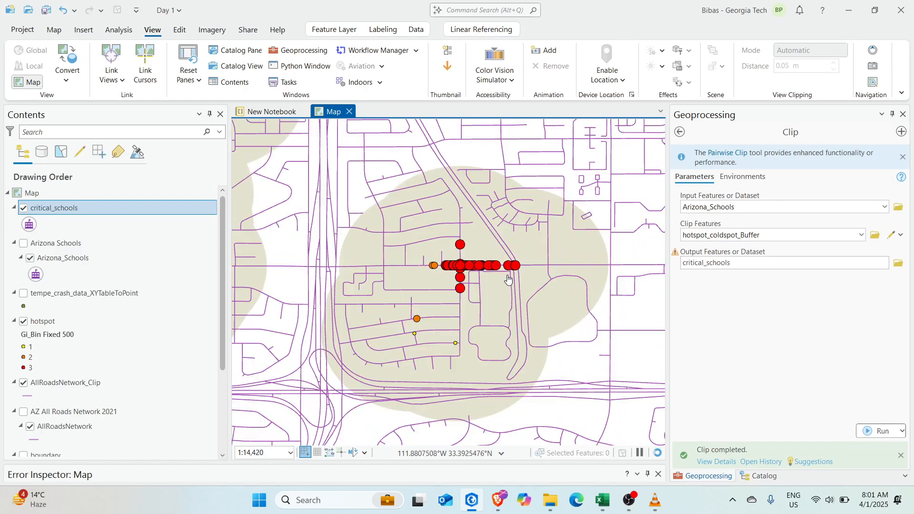
pyautogui.scroll(-6, 522, 296)
pyautogui.scroll(-4, 487, 292)
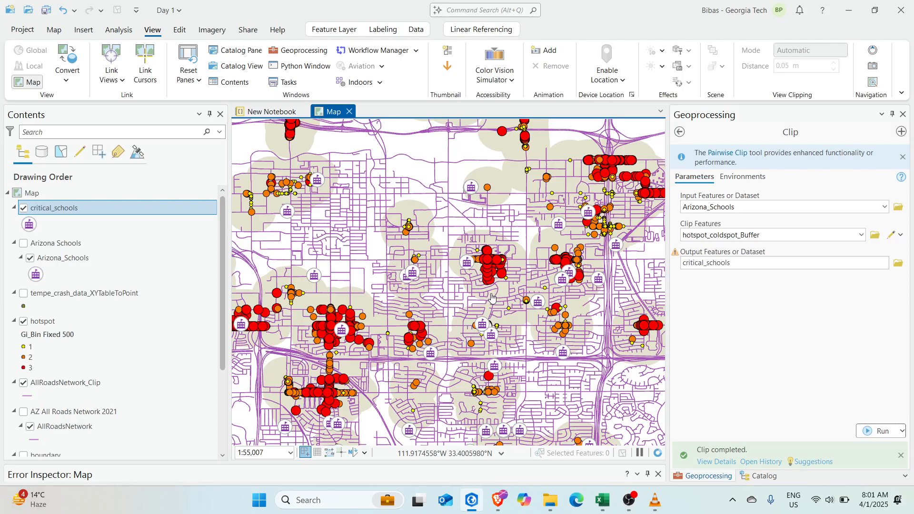
pyautogui.moveTo(487, 292); pyautogui.dragTo(483, 267)
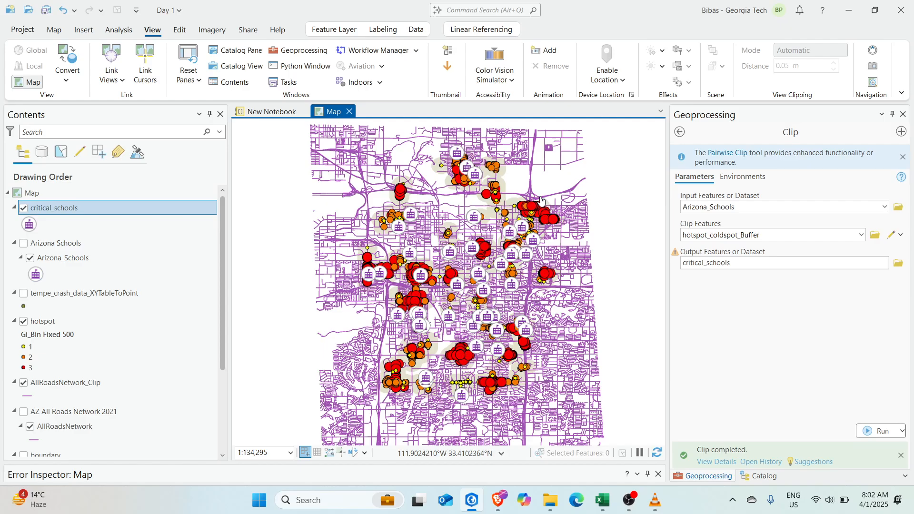
pyautogui.scroll(6, 499, 288)
pyautogui.scroll(3, 522, 284)
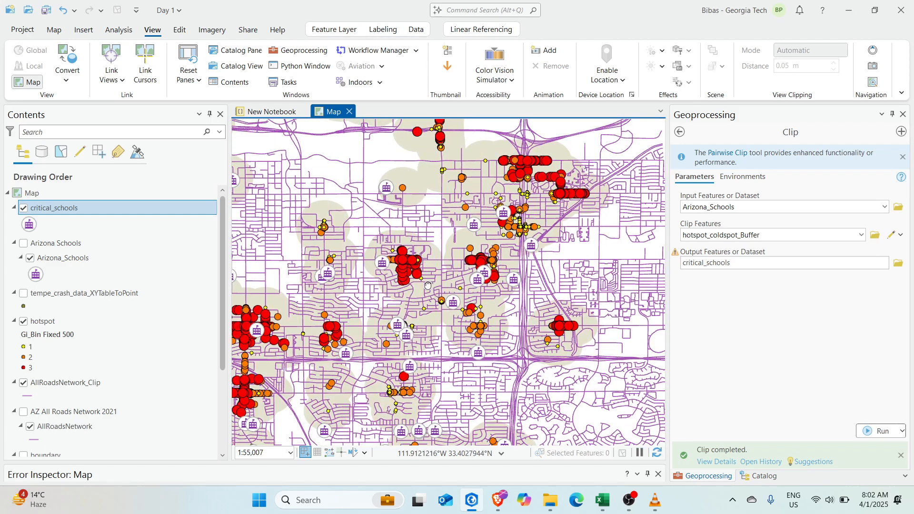
# Pan across the western, southern and northern hotspot clusters to review the critical schools
pyautogui.moveTo(428, 286); pyautogui.dragTo(632, 252)
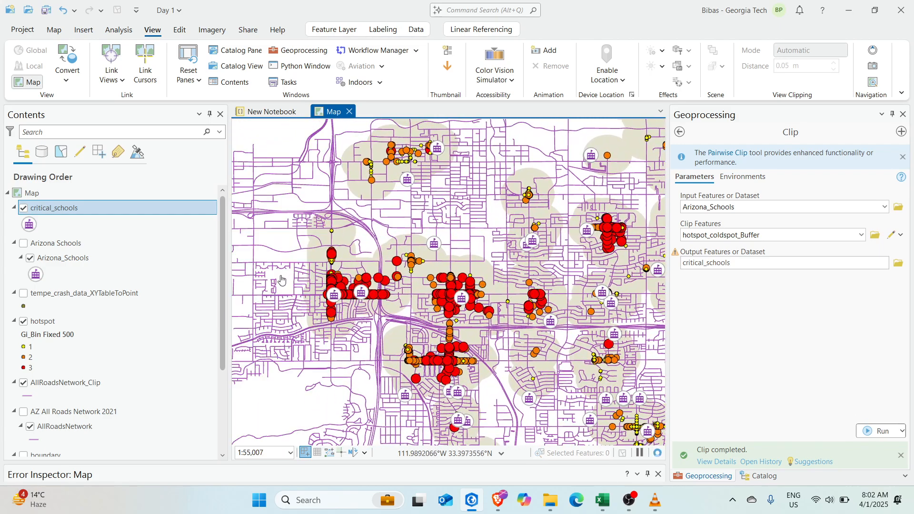
pyautogui.moveTo(379, 361); pyautogui.dragTo(374, 299)
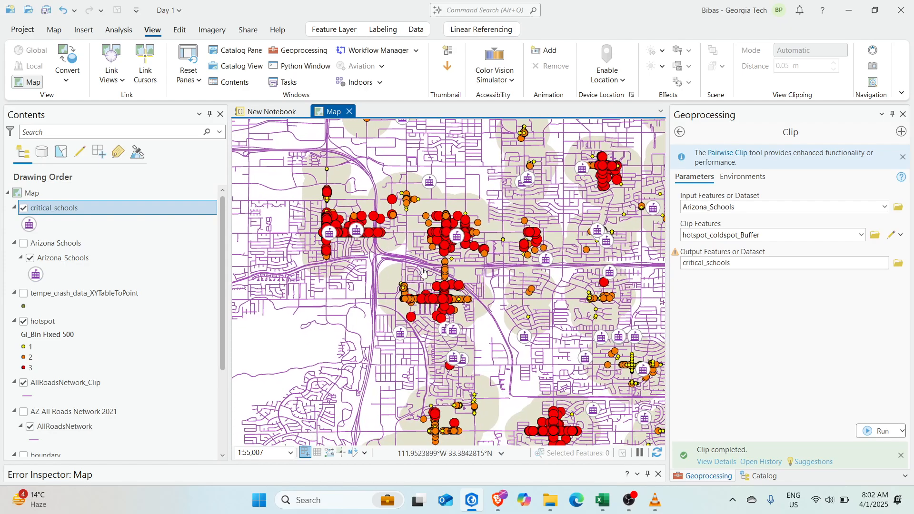
pyautogui.scroll(-2, 458, 297)
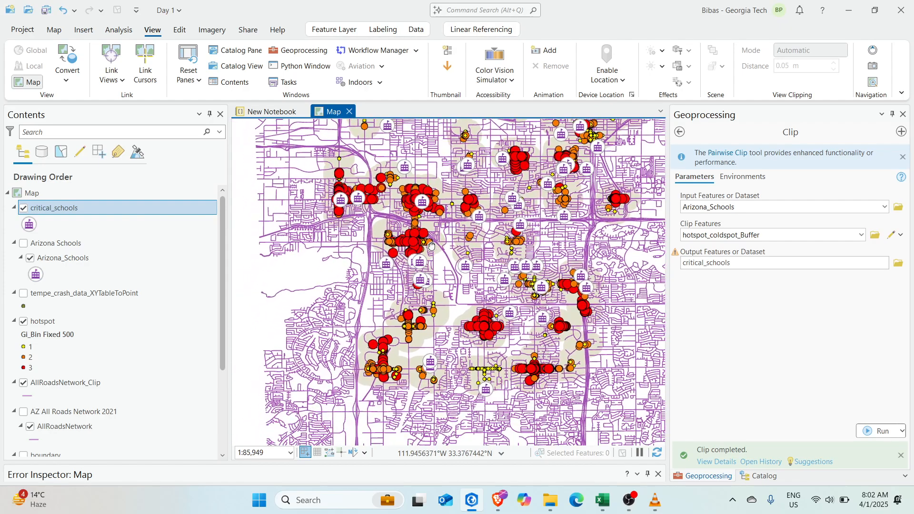
pyautogui.moveTo(450, 274); pyautogui.dragTo(402, 347)
pyautogui.moveTo(550, 185); pyautogui.dragTo(513, 258)
pyautogui.moveTo(387, 271); pyautogui.dragTo(419, 272)
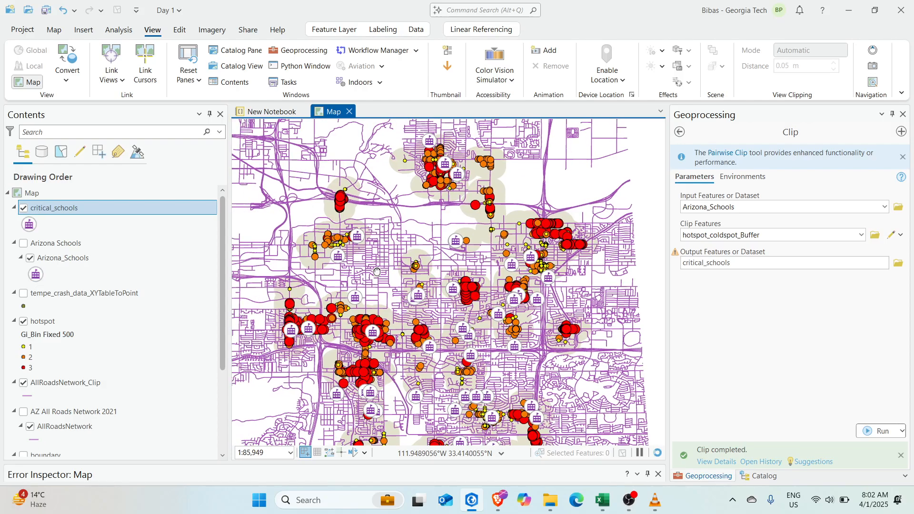
pyautogui.moveTo(367, 354); pyautogui.dragTo(417, 295)
pyautogui.scroll(4, 412, 284)
pyautogui.scroll(-6, 415, 287)
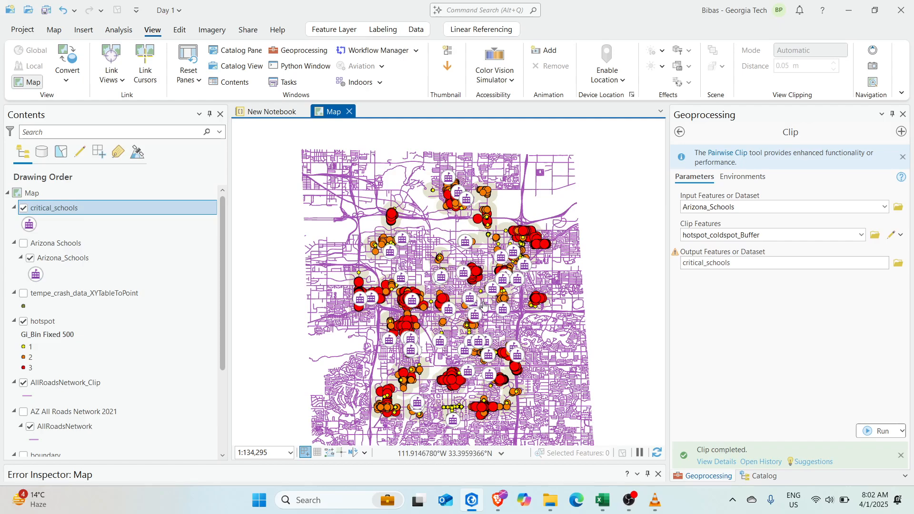
# Recentre the map on Tempe and close in on the central hotspots and schools
pyautogui.moveTo(493, 304); pyautogui.dragTo(454, 326)
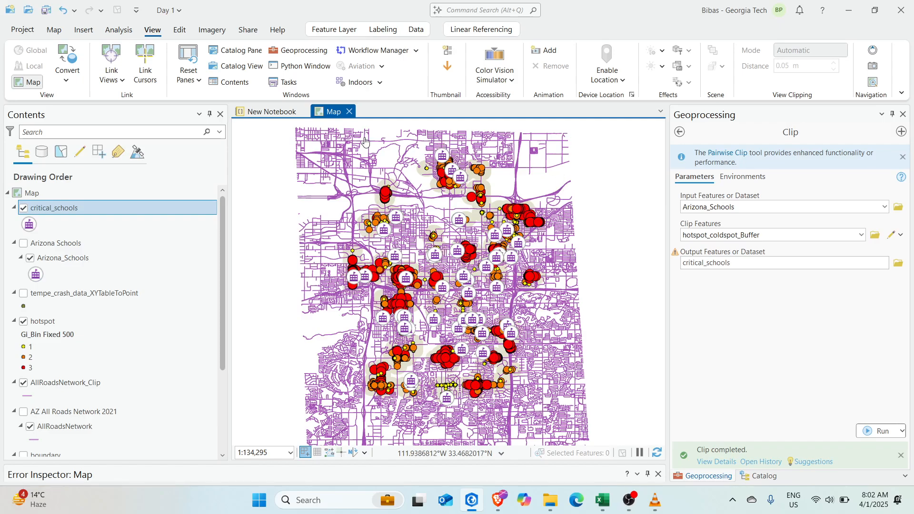
pyautogui.moveTo(502, 370); pyautogui.dragTo(492, 373)
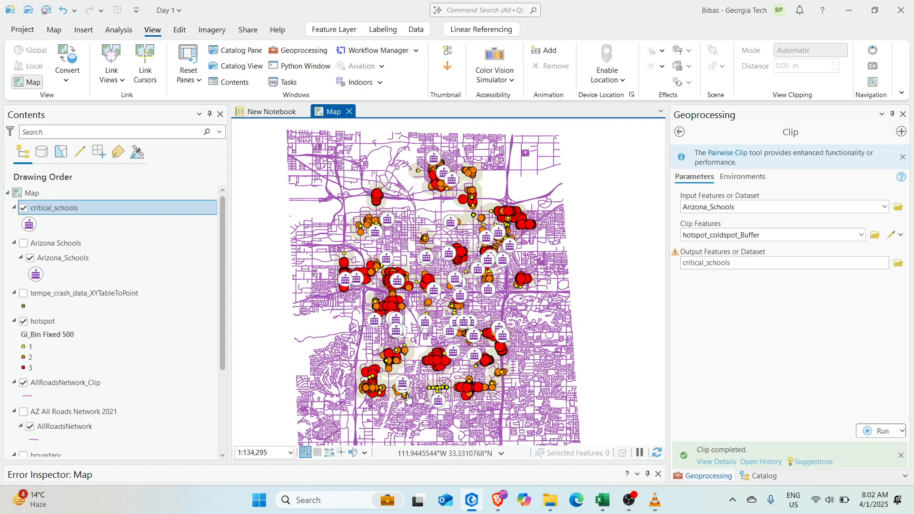
pyautogui.moveTo(330, 363); pyautogui.dragTo(281, 406)
pyautogui.moveTo(452, 317); pyautogui.dragTo(428, 296)
pyautogui.scroll(3, 571, 157)
pyautogui.scroll(-4, 426, 298)
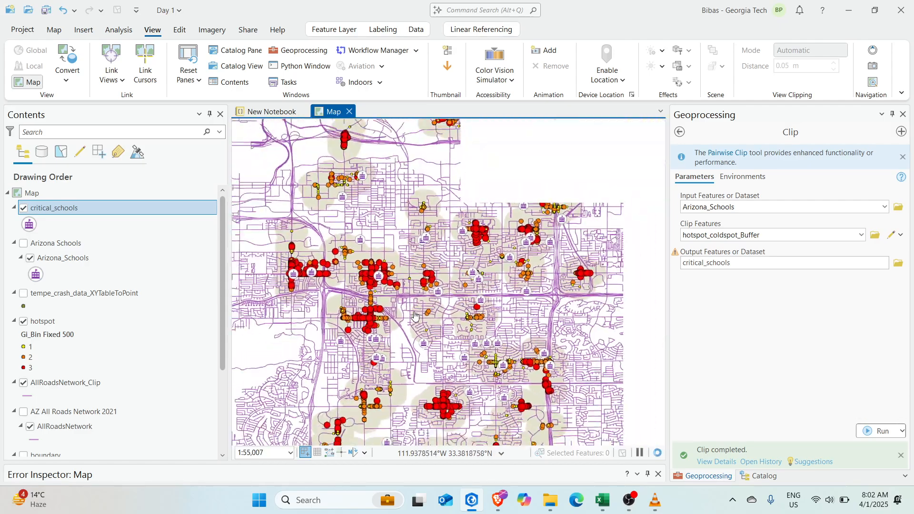
pyautogui.scroll(2, 426, 299)
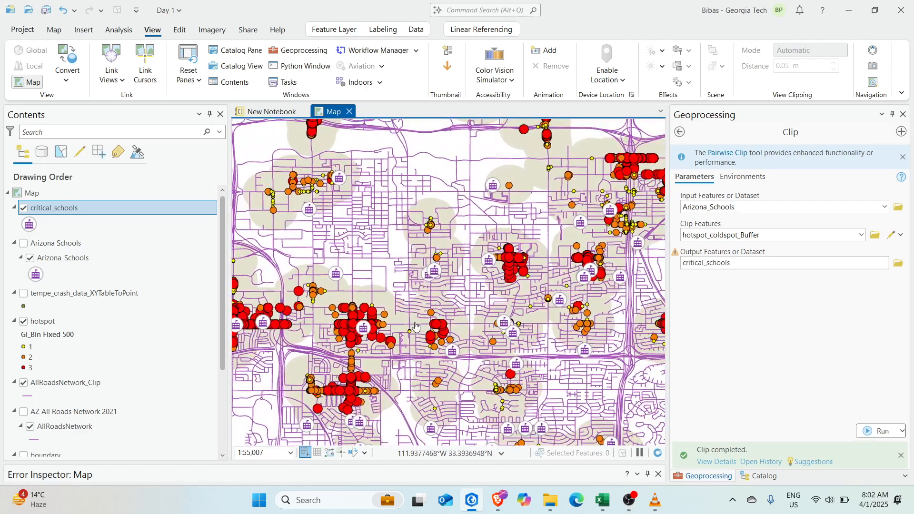
pyautogui.scroll(4, 449, 301)
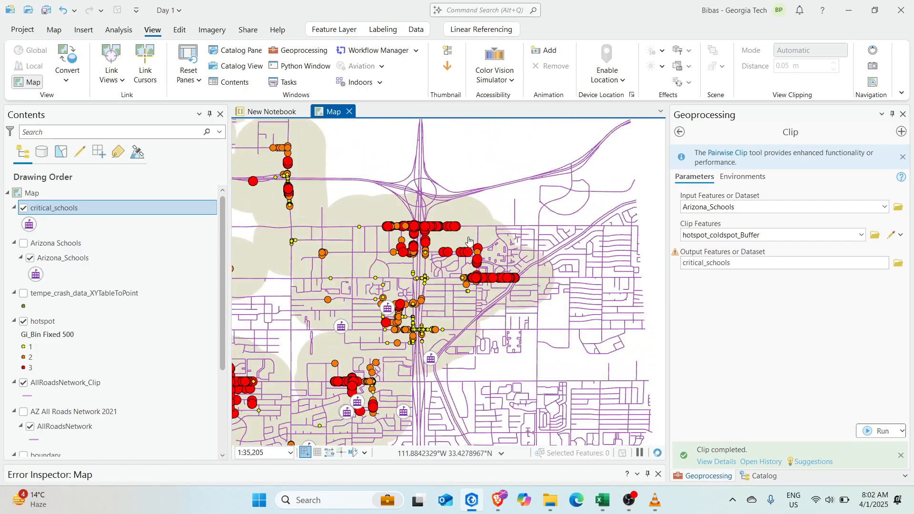
pyautogui.scroll(-6, 469, 240)
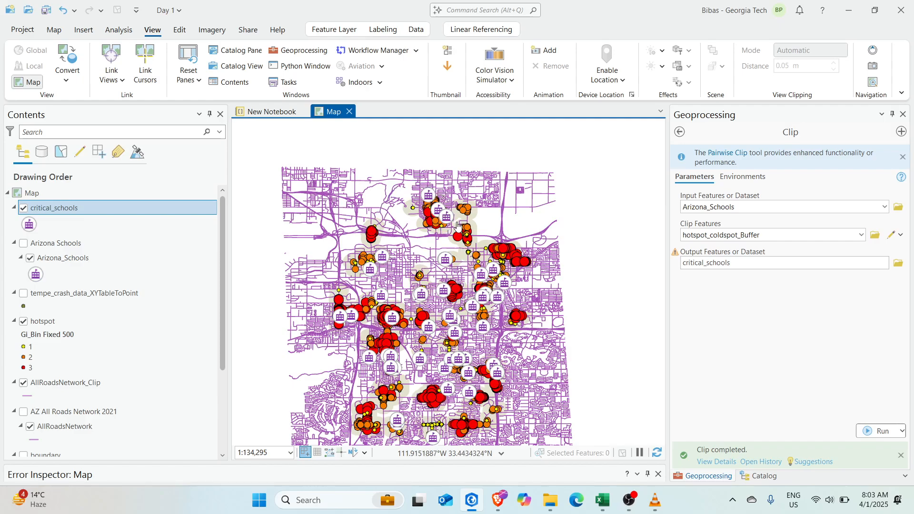
pyautogui.moveTo(469, 376); pyautogui.dragTo(473, 349)
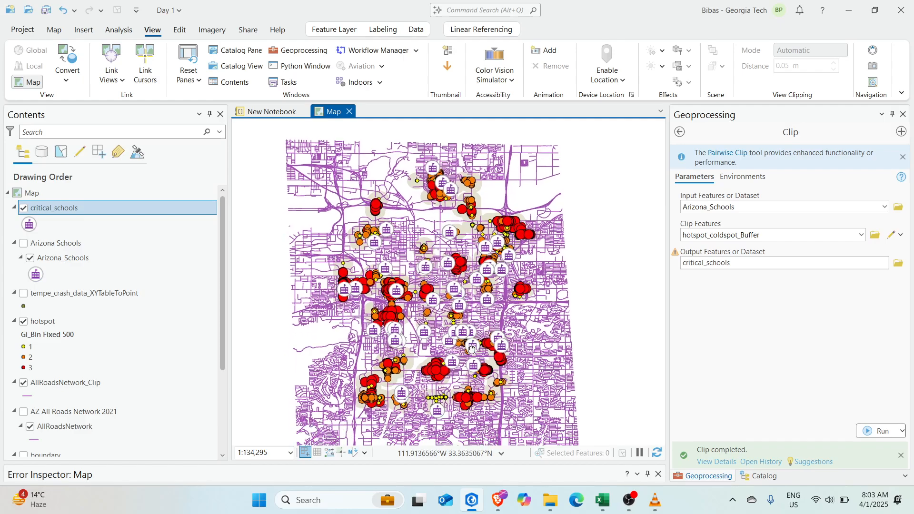
pyautogui.moveTo(511, 305); pyautogui.dragTo(497, 309)
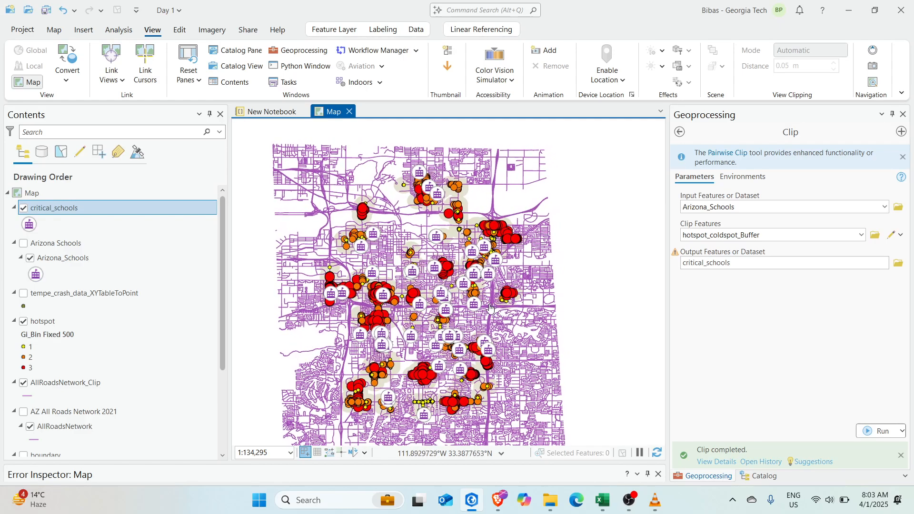
pyautogui.moveTo(461, 289); pyautogui.dragTo(446, 229)
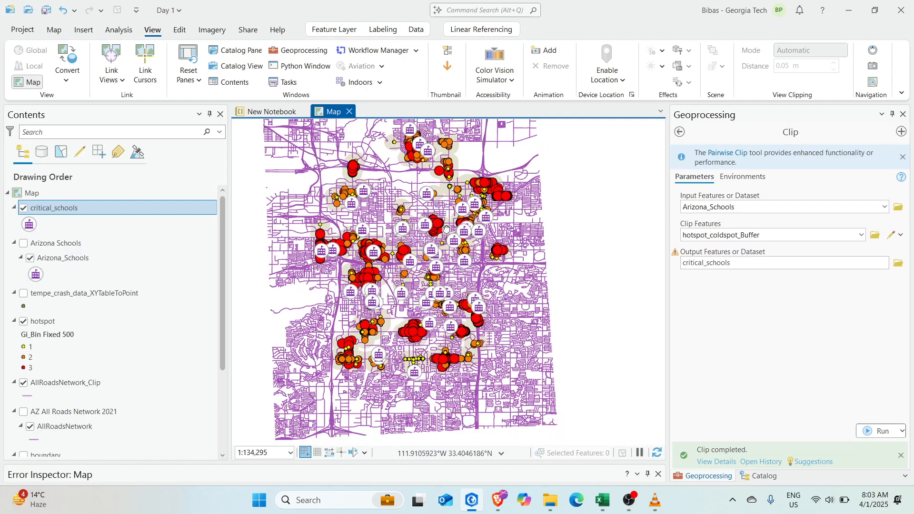
pyautogui.scroll(2, 423, 354)
pyautogui.moveTo(397, 288); pyautogui.dragTo(453, 348)
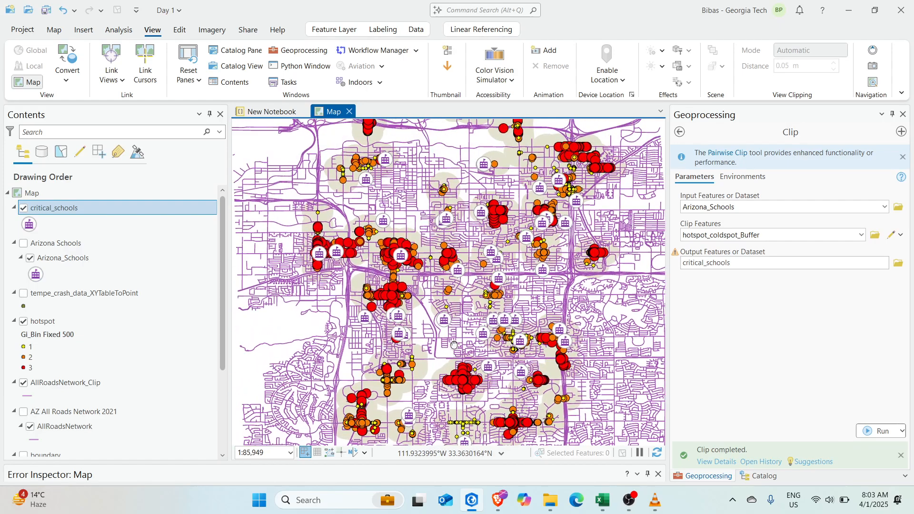
pyautogui.scroll(-5, 166, 367)
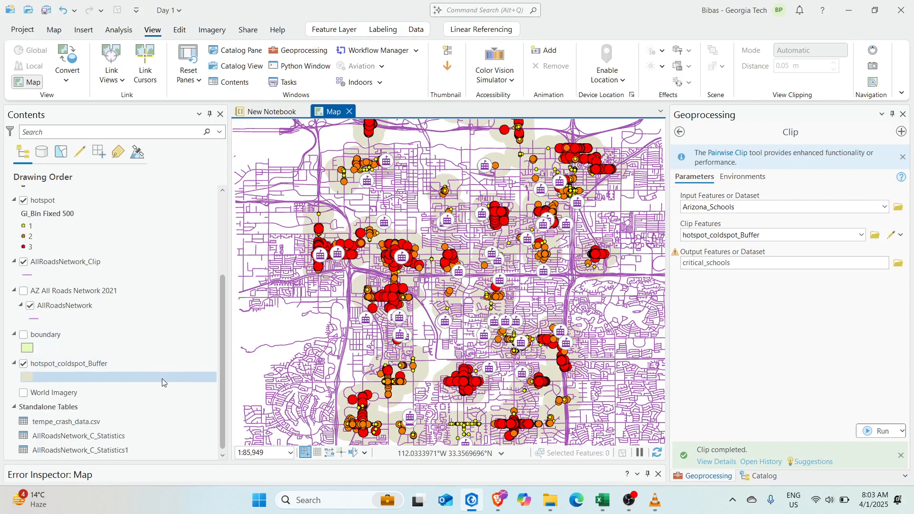
pyautogui.scroll(5, 119, 376)
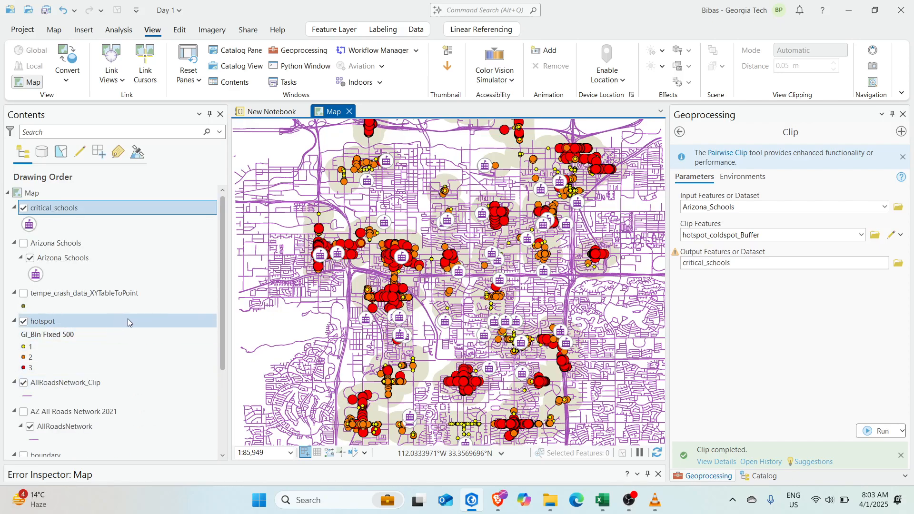
pyautogui.scroll(-2, 127, 318)
pyautogui.scroll(2, 122, 362)
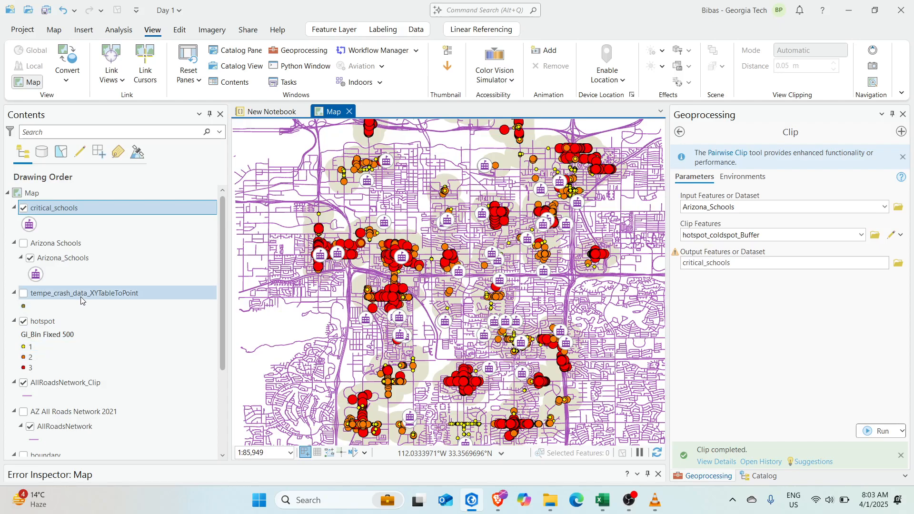
pyautogui.click(81, 296)
pyautogui.doubleClick(82, 296)
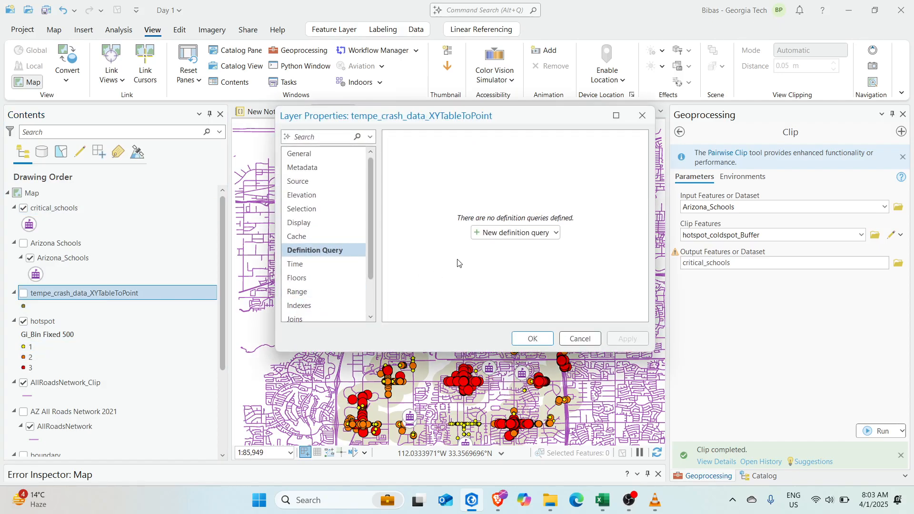
pyautogui.click(505, 234)
pyautogui.click(490, 198)
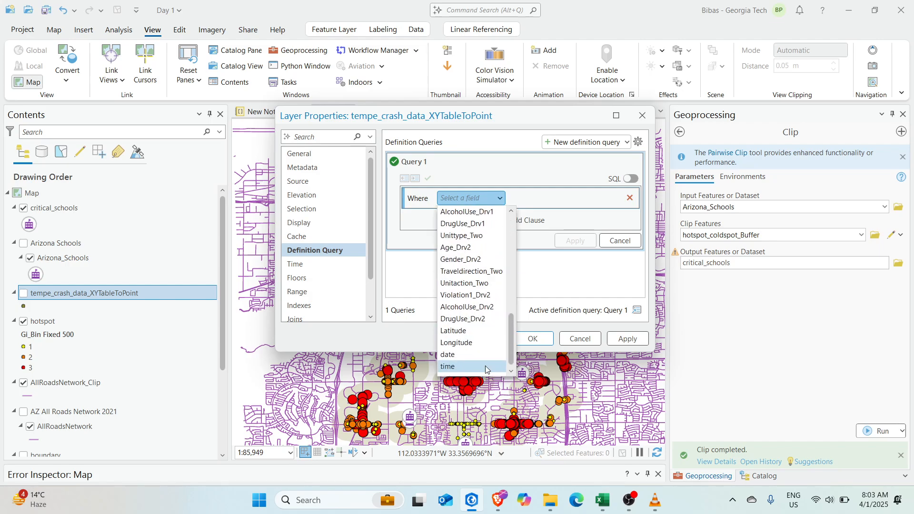
pyautogui.click(451, 366)
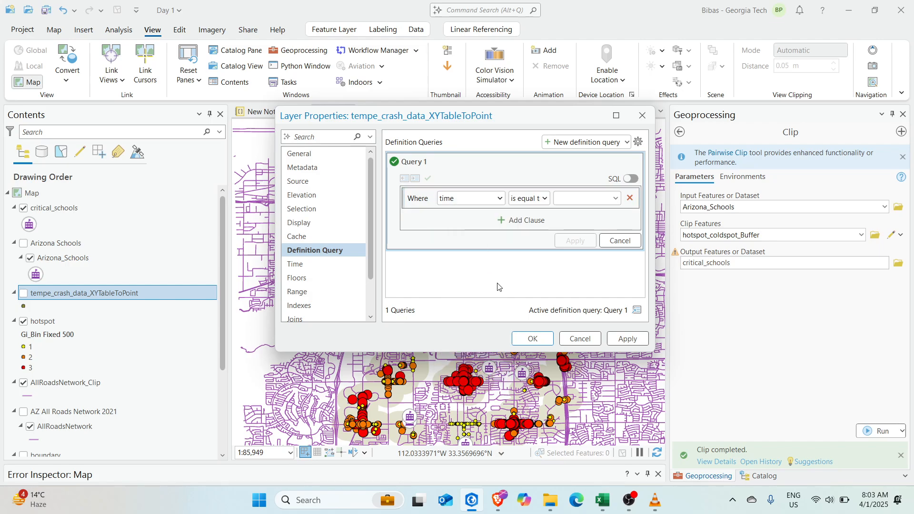
pyautogui.click(547, 195)
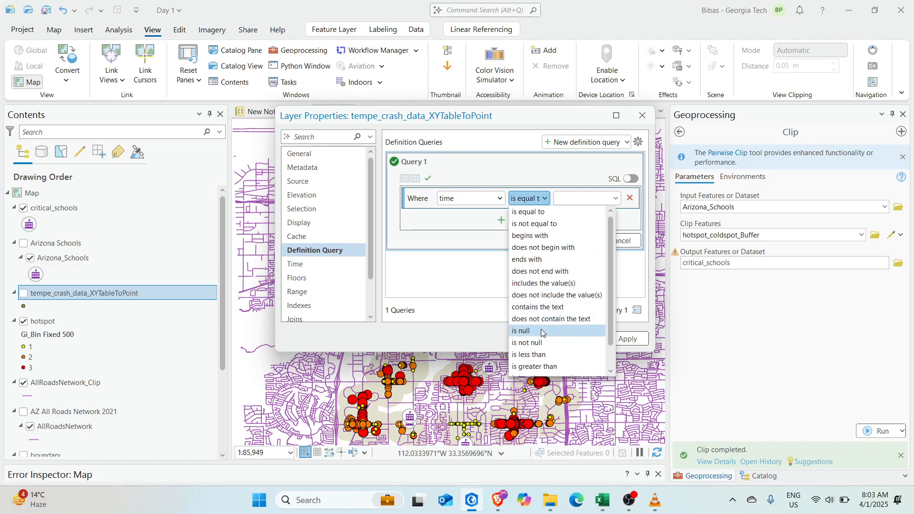
pyautogui.click(529, 211)
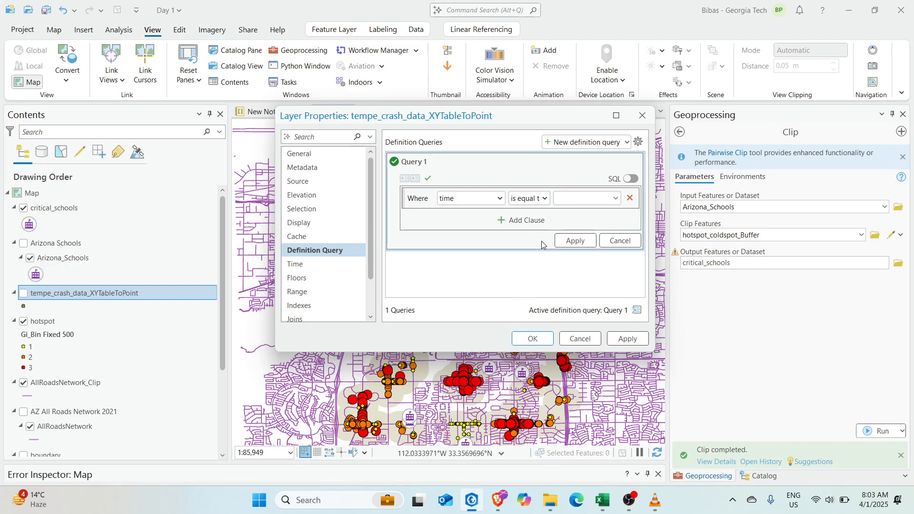
pyautogui.click(642, 115)
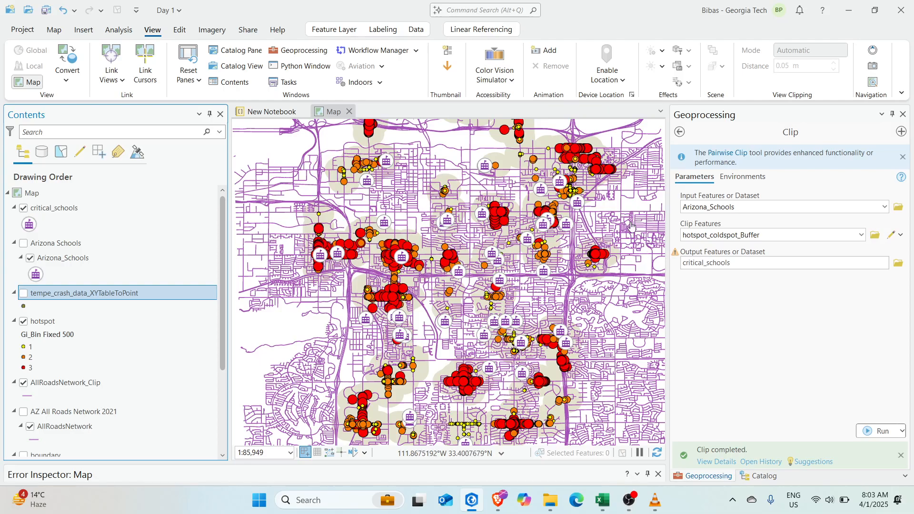
# Zoom and pan around the central hotspots to inspect the critical_schools output
pyautogui.scroll(-2, 564, 368)
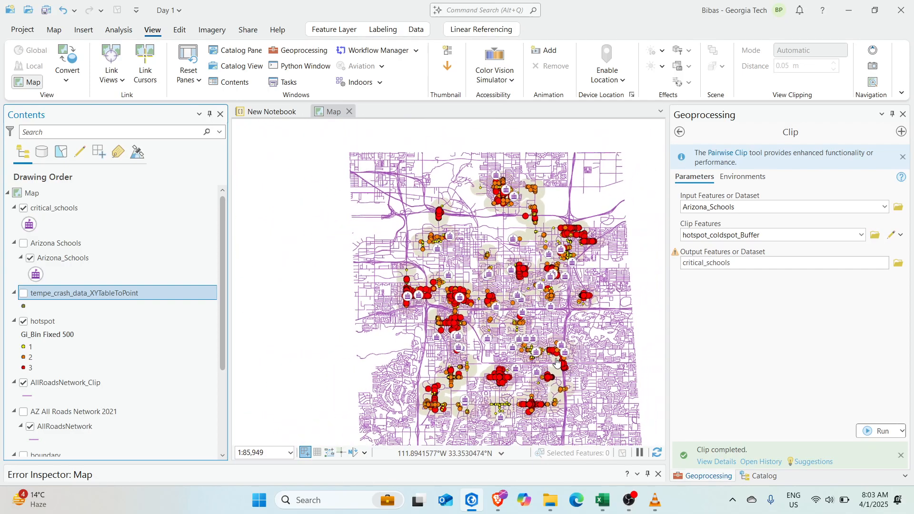
pyautogui.scroll(2, 524, 323)
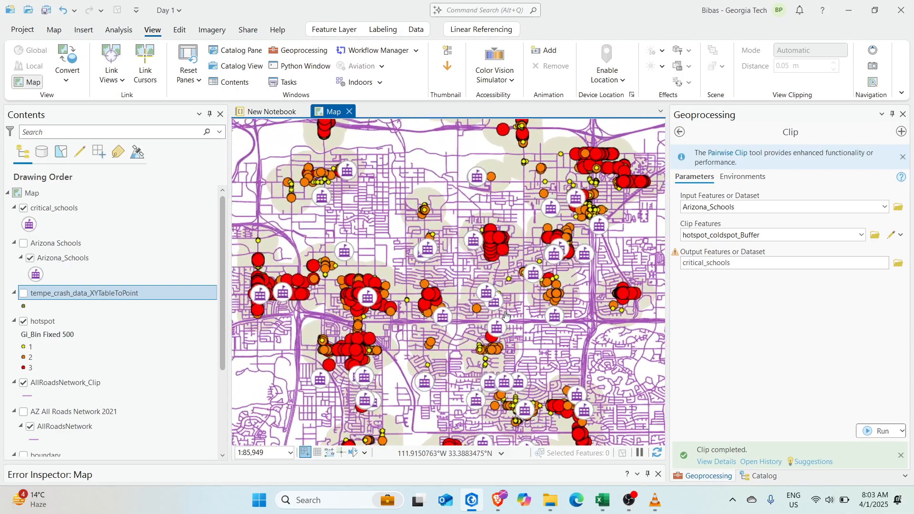
pyautogui.scroll(-2, 488, 312)
pyautogui.scroll(2, 484, 318)
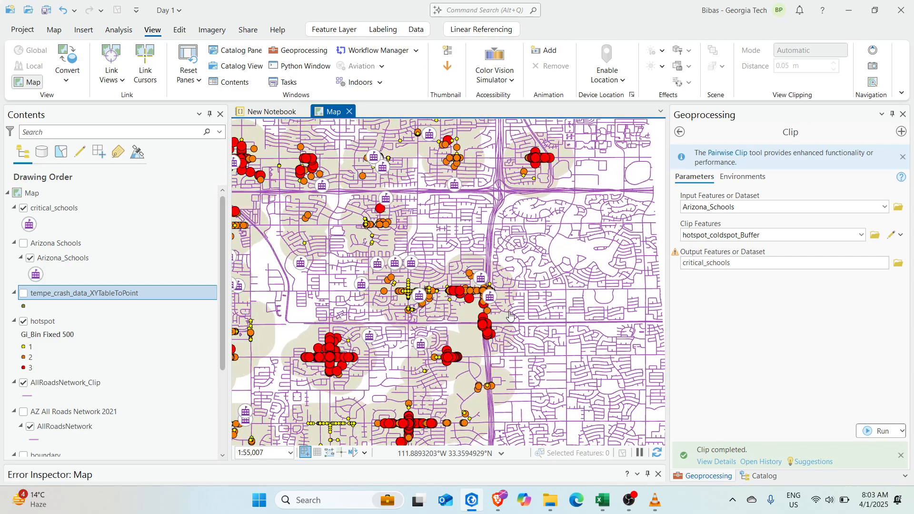
pyautogui.scroll(-1, 507, 333)
pyautogui.moveTo(506, 348); pyautogui.dragTo(521, 265)
pyautogui.scroll(2, 499, 307)
pyautogui.moveTo(513, 310); pyautogui.dragTo(493, 300)
pyautogui.scroll(-2, 525, 279)
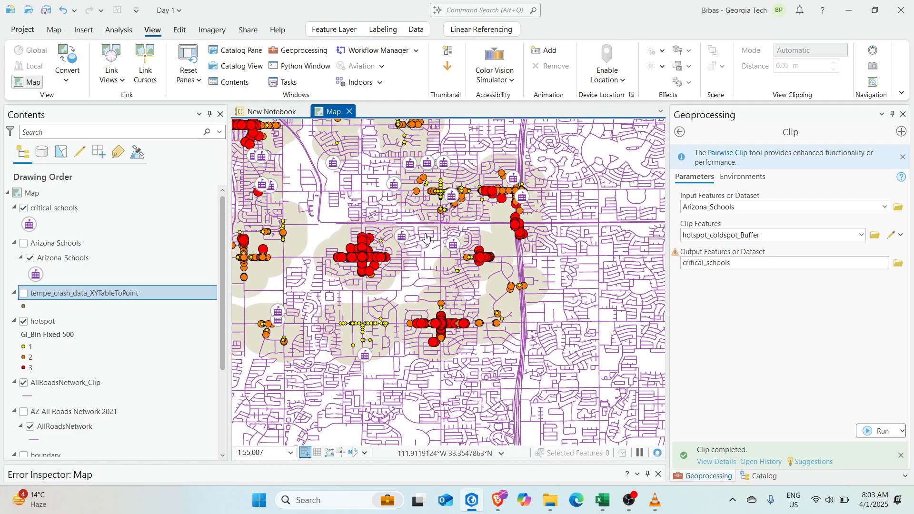
pyautogui.moveTo(408, 242); pyautogui.dragTo(590, 293)
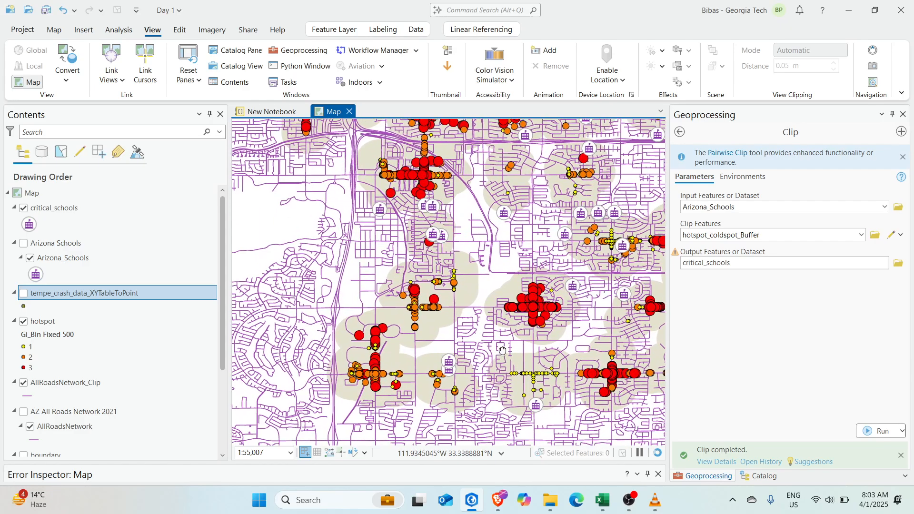
pyautogui.moveTo(500, 332); pyautogui.dragTo(457, 347)
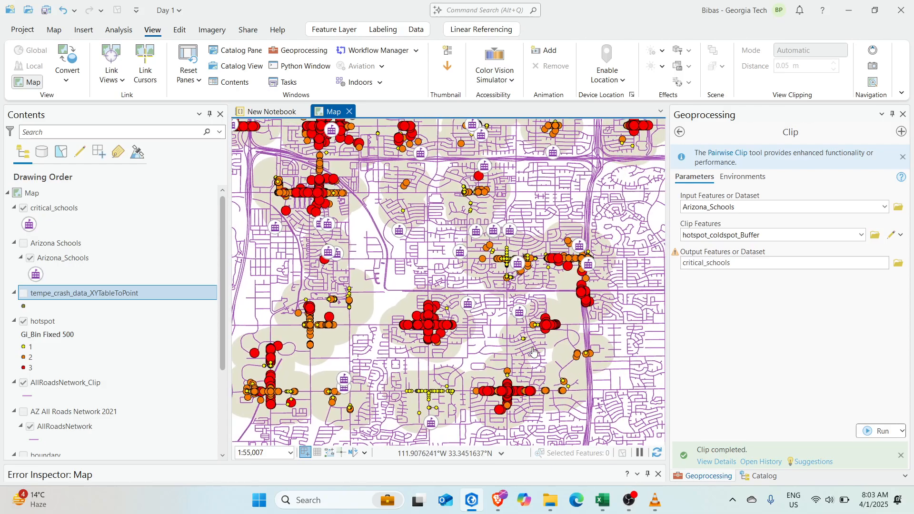
# Pan to the southern and northern hotspots, then recentre the map on Tempe
pyautogui.moveTo(516, 432); pyautogui.dragTo(545, 377)
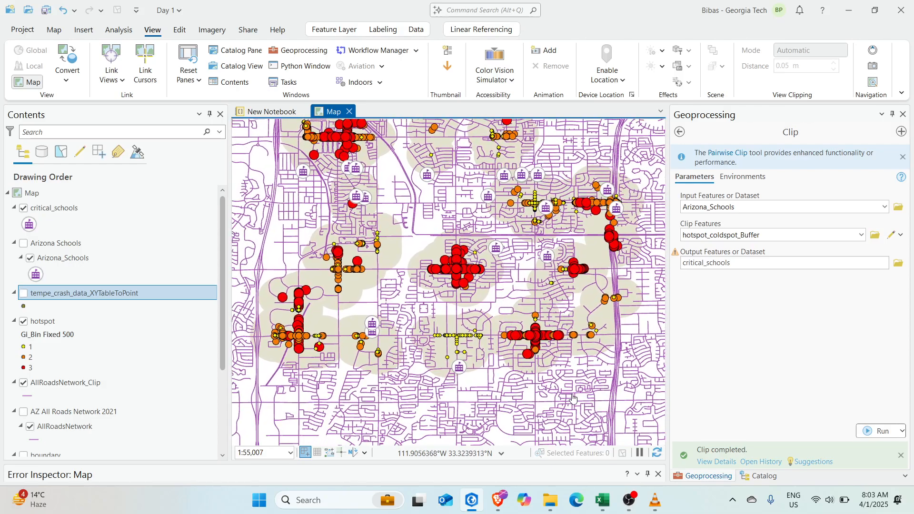
pyautogui.moveTo(470, 272); pyautogui.dragTo(476, 345)
pyautogui.scroll(3, 477, 343)
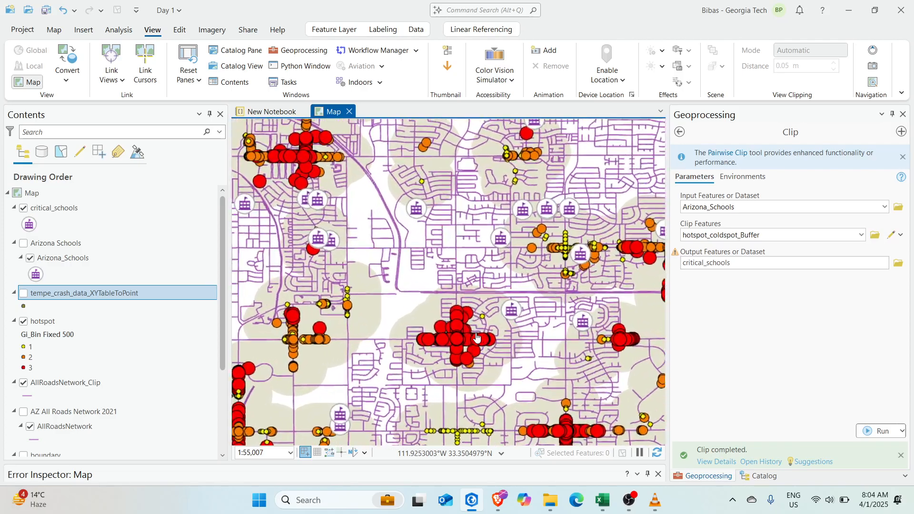
pyautogui.scroll(-3, 477, 342)
pyautogui.moveTo(479, 303); pyautogui.dragTo(472, 369)
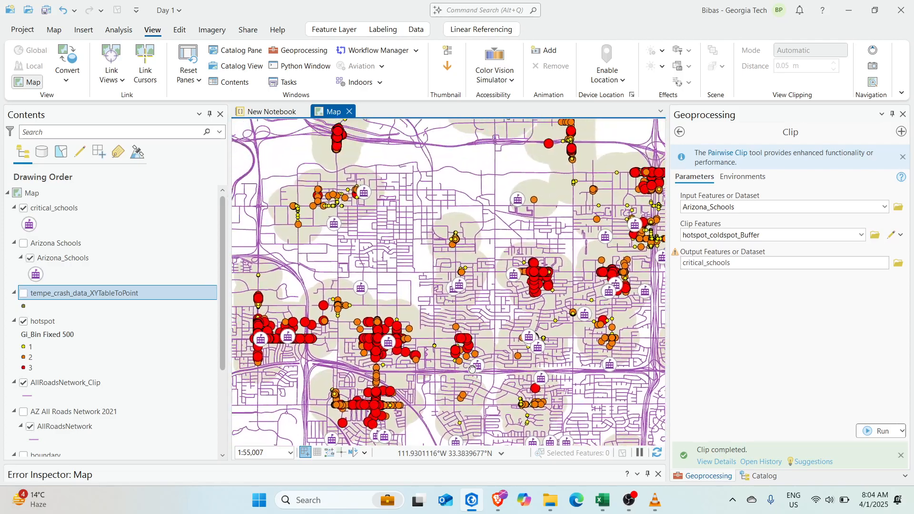
pyautogui.scroll(-3, 470, 345)
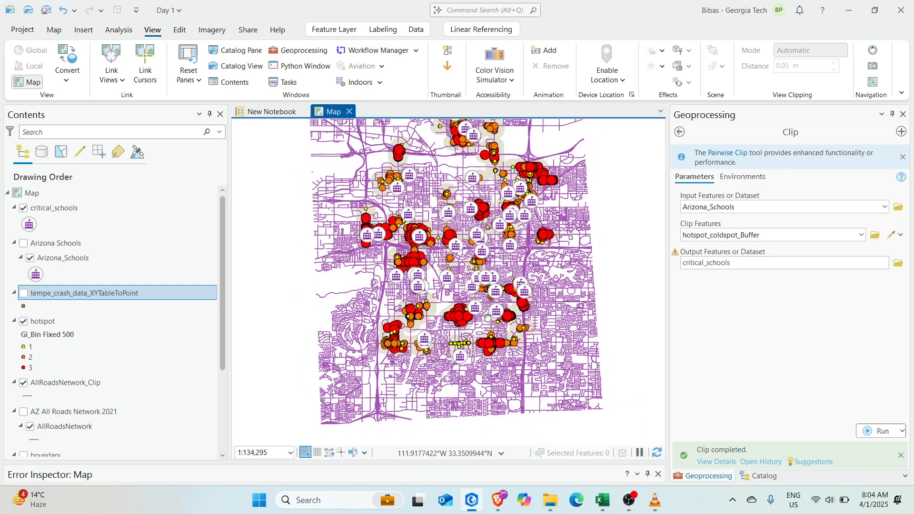
pyautogui.moveTo(466, 326); pyautogui.dragTo(475, 297)
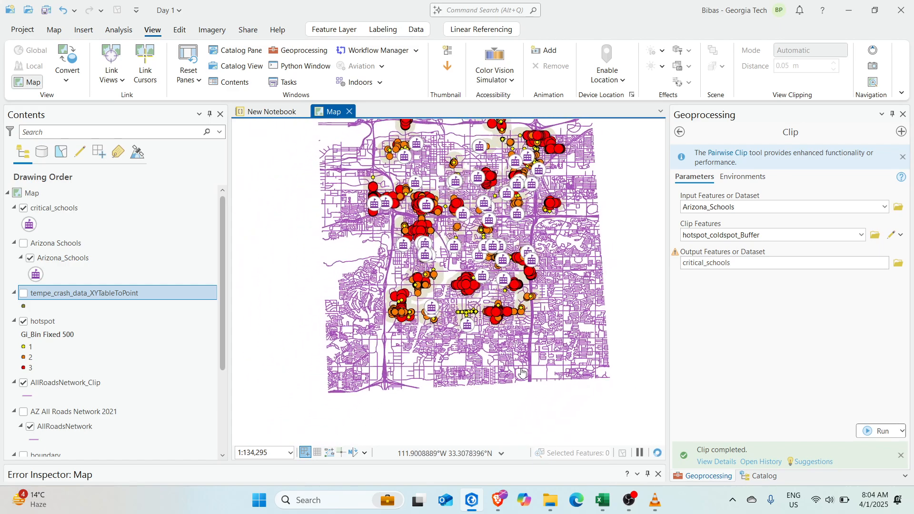
pyautogui.moveTo(469, 253); pyautogui.dragTo(479, 269)
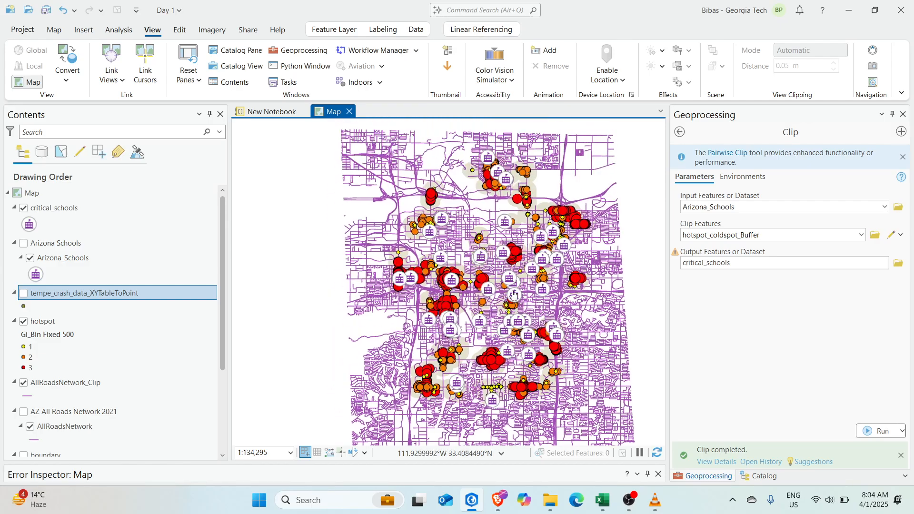
pyautogui.moveTo(513, 295); pyautogui.dragTo(485, 301)
pyautogui.scroll(3, 466, 241)
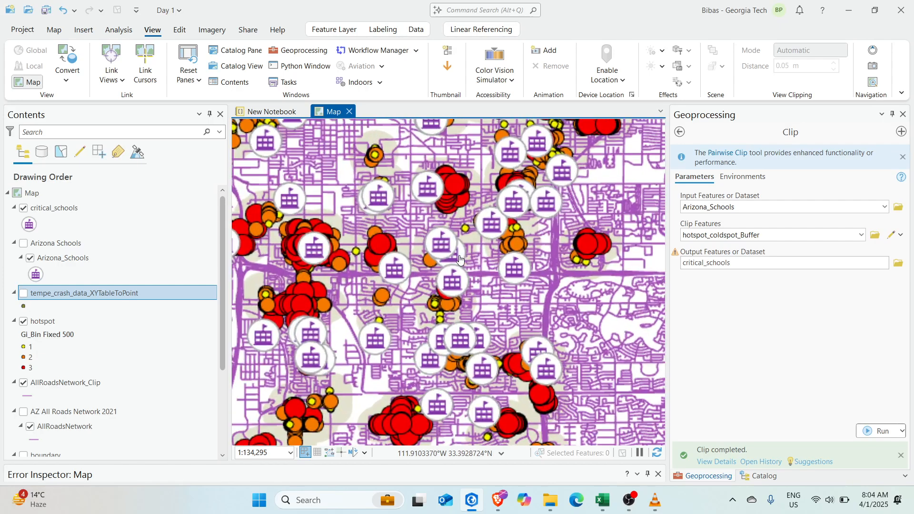
pyautogui.scroll(-2, 450, 271)
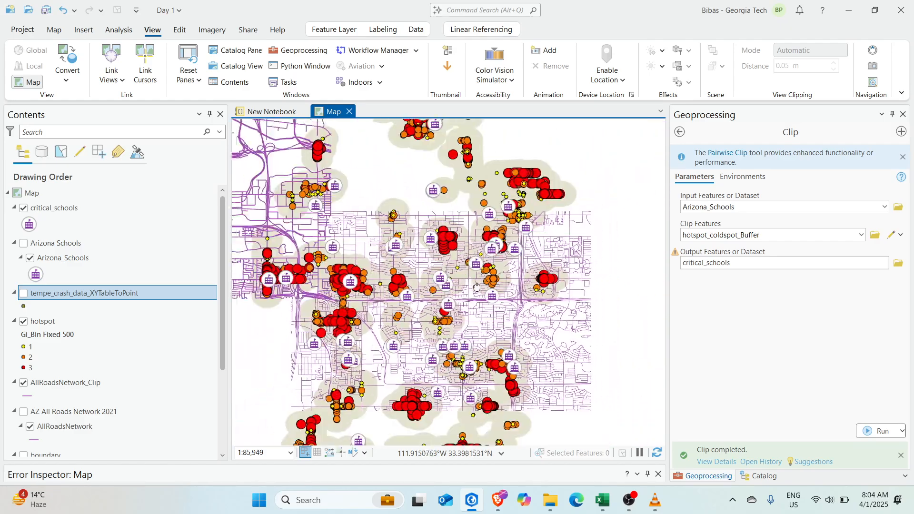
# Survey the hotspot clusters and clipped schools across central, southern and eastern Tempe
pyautogui.moveTo(560, 344); pyautogui.dragTo(599, 352)
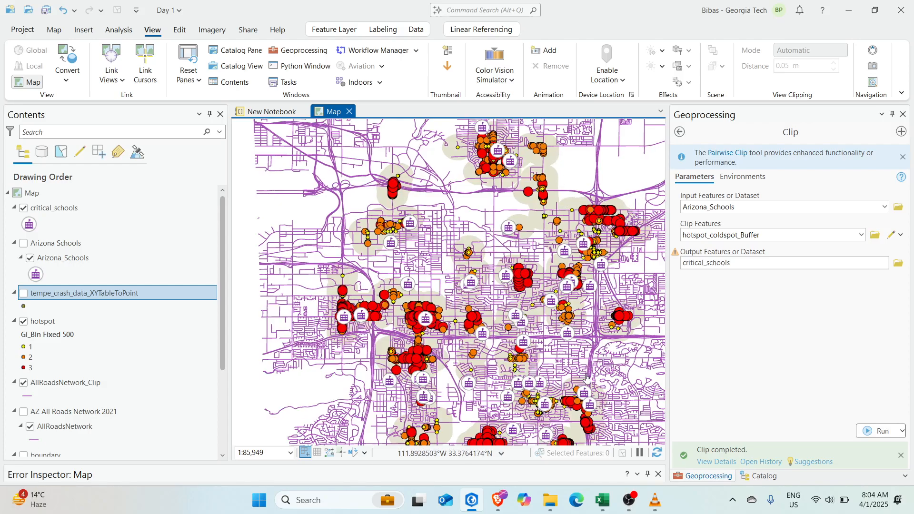
pyautogui.moveTo(587, 378); pyautogui.dragTo(541, 347)
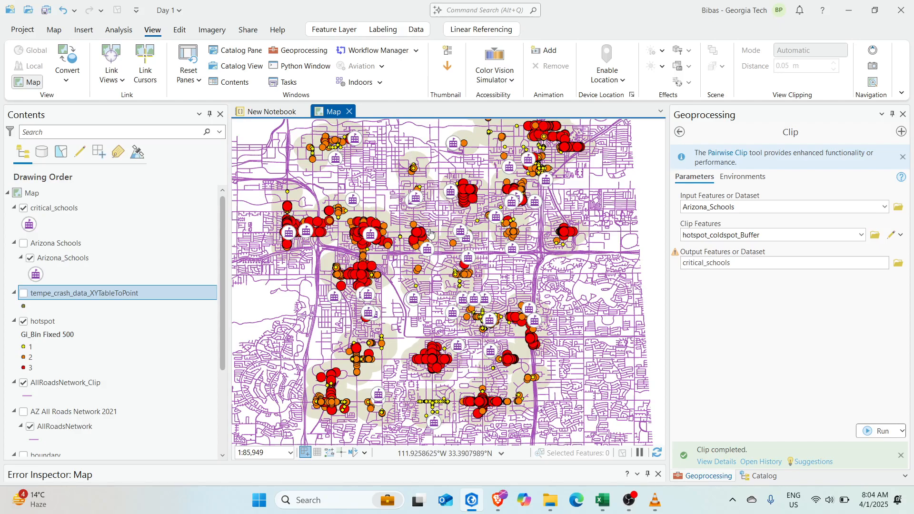
pyautogui.moveTo(403, 207); pyautogui.dragTo(463, 269)
pyautogui.scroll(-3, 486, 280)
pyautogui.scroll(3, 463, 270)
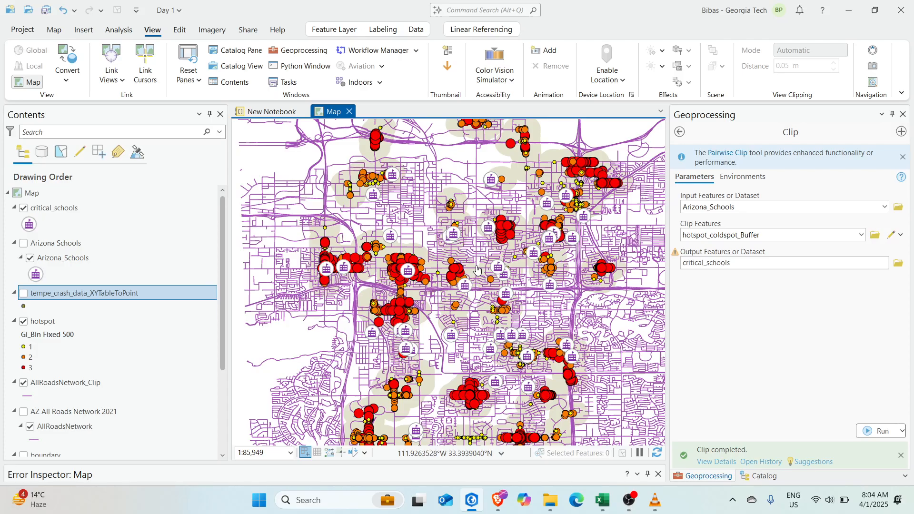
pyautogui.scroll(-2, 477, 270)
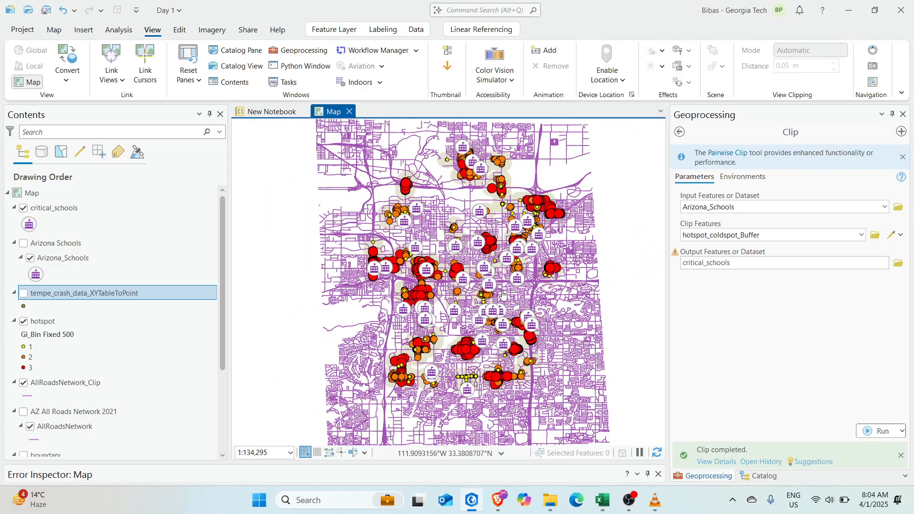
pyautogui.moveTo(525, 252); pyautogui.dragTo(495, 229)
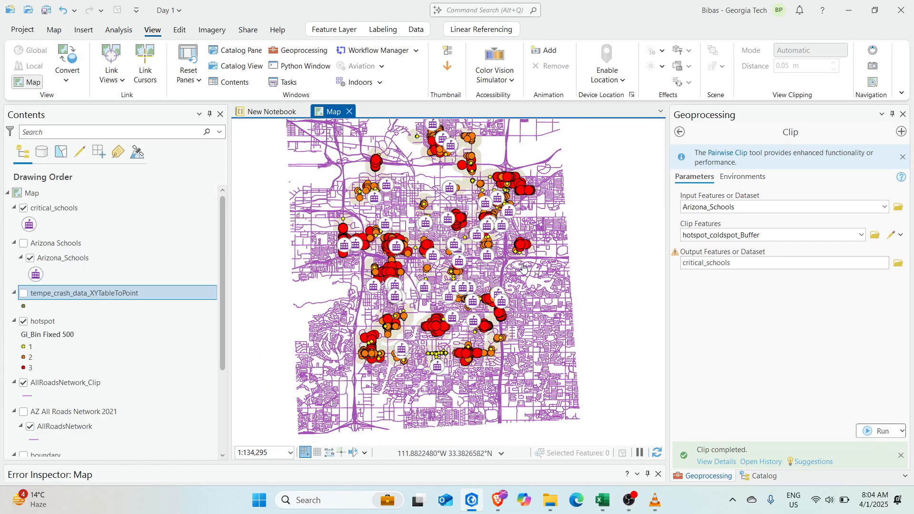
pyautogui.moveTo(417, 294); pyautogui.dragTo(423, 308)
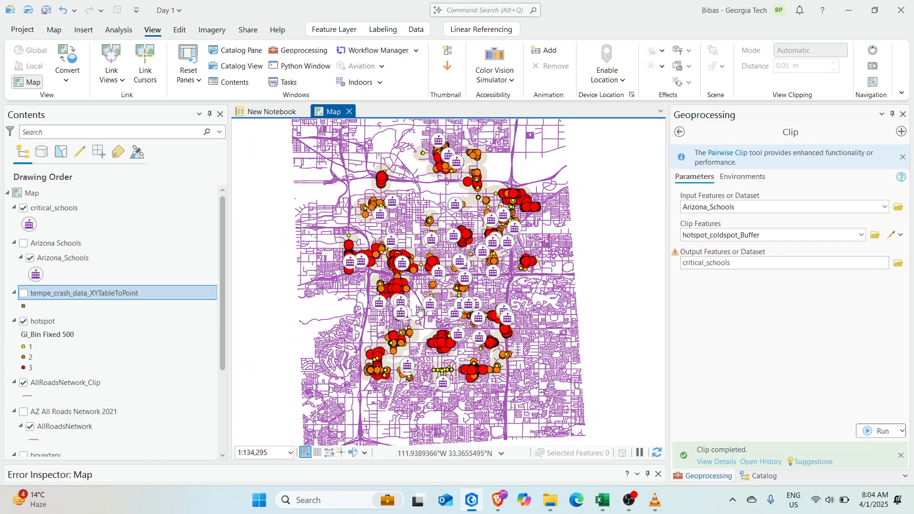
pyautogui.scroll(2, 425, 308)
pyautogui.moveTo(449, 227); pyautogui.dragTo(470, 299)
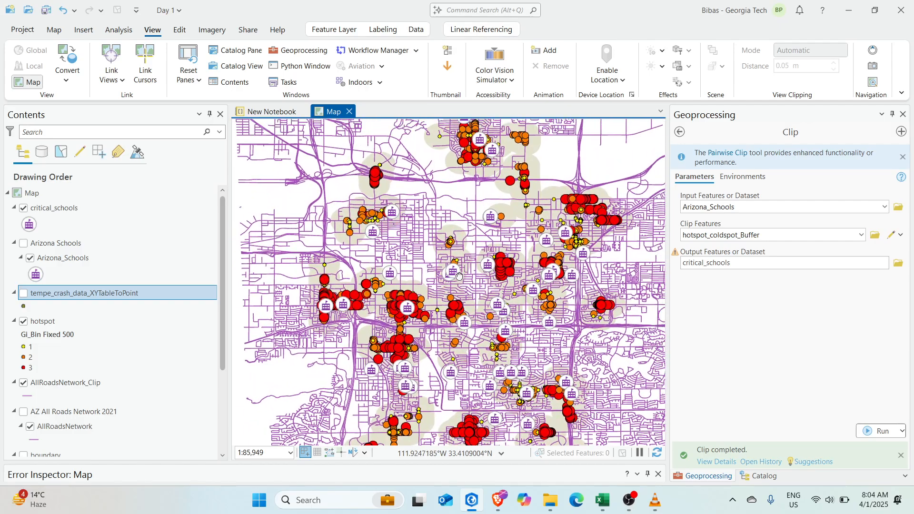
pyautogui.moveTo(543, 257); pyautogui.dragTo(505, 301)
pyautogui.scroll(2, 478, 258)
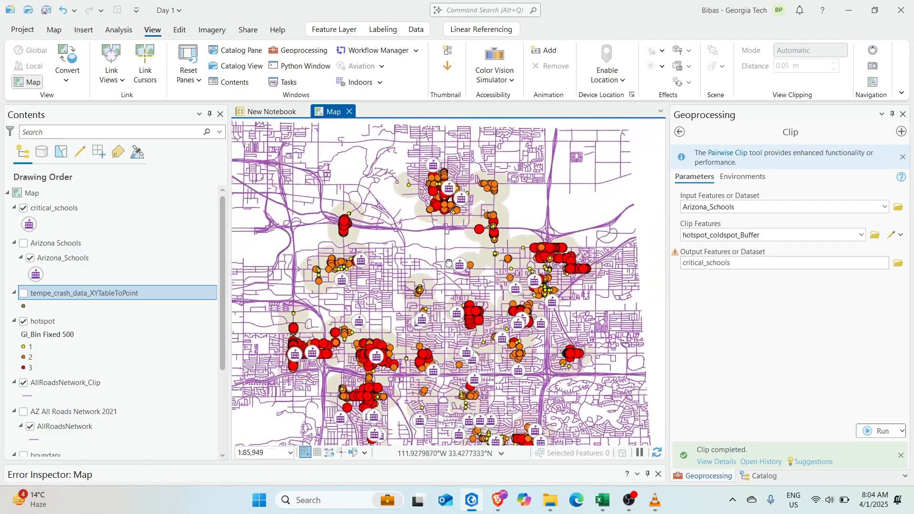
pyautogui.scroll(-2, 422, 224)
pyautogui.moveTo(422, 223); pyautogui.dragTo(449, 270)
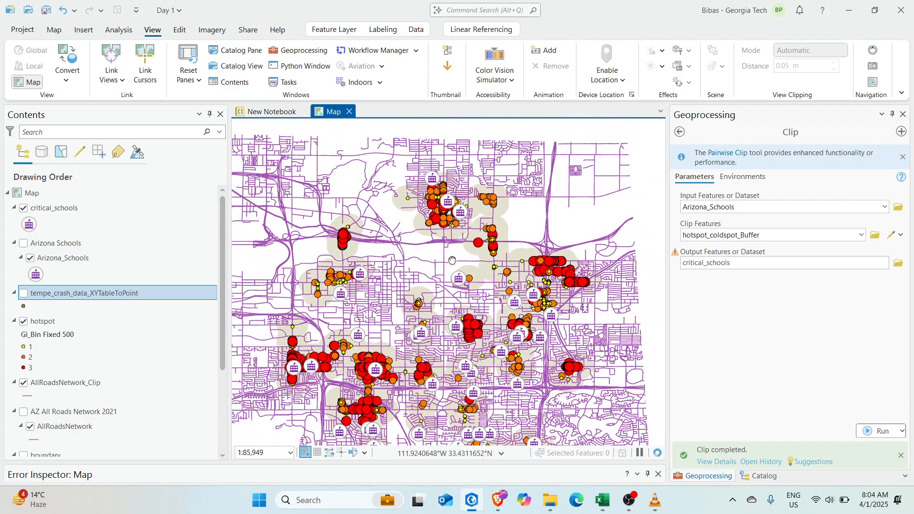
pyautogui.moveTo(476, 298); pyautogui.dragTo(438, 247)
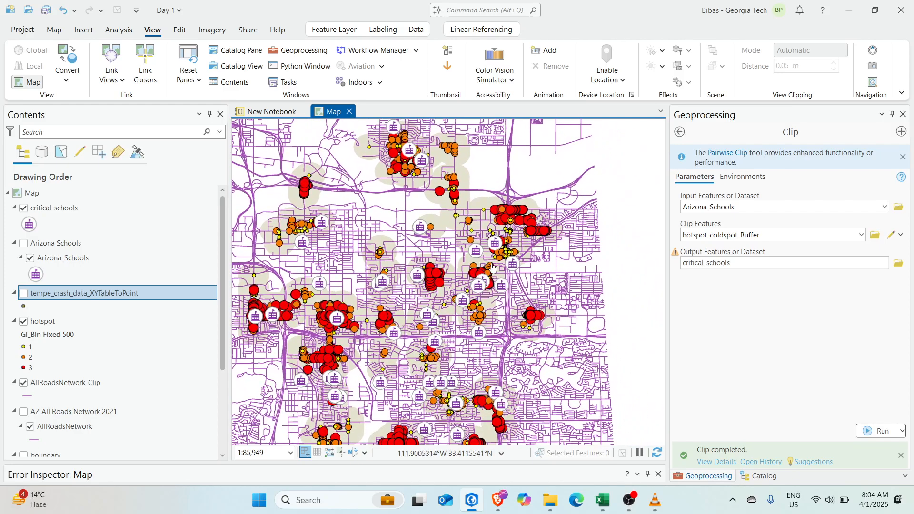
pyautogui.scroll(2, 497, 255)
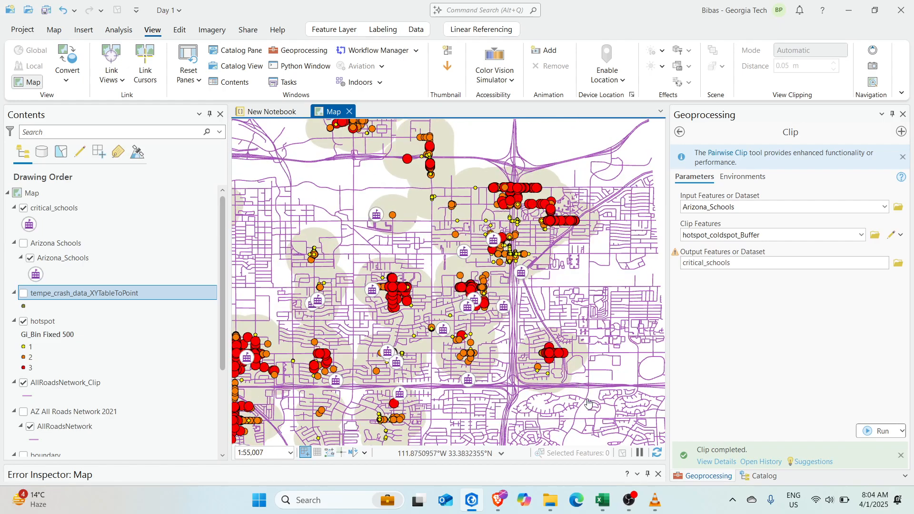
pyautogui.click(602, 499)
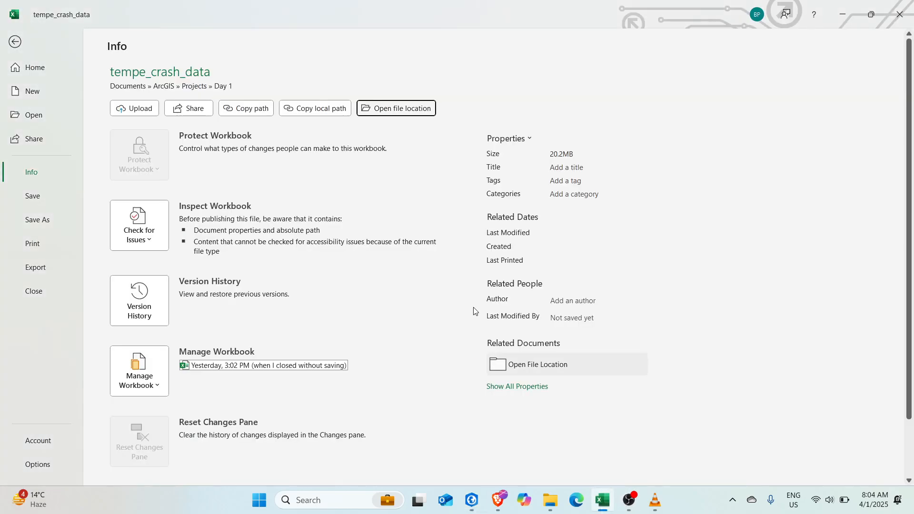
pyautogui.click(17, 48)
pyautogui.scroll(-20, 710, 356)
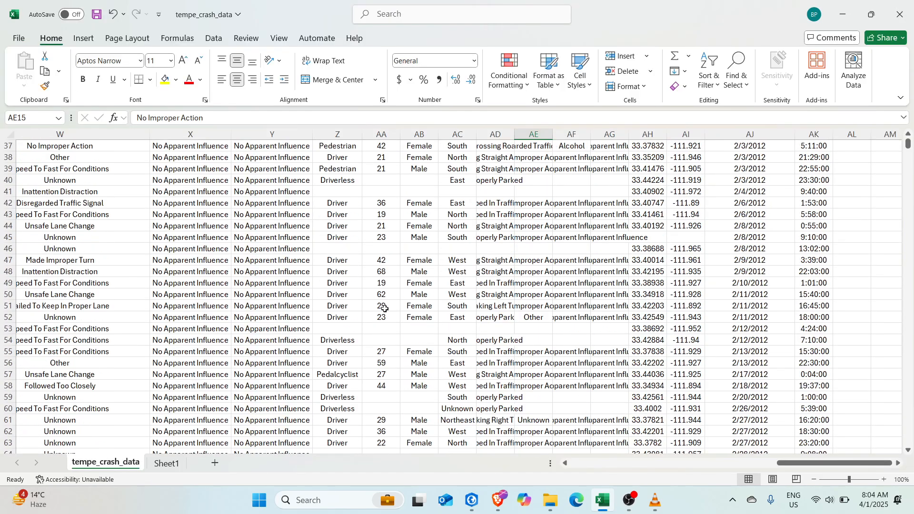
pyautogui.scroll(-3, 710, 356)
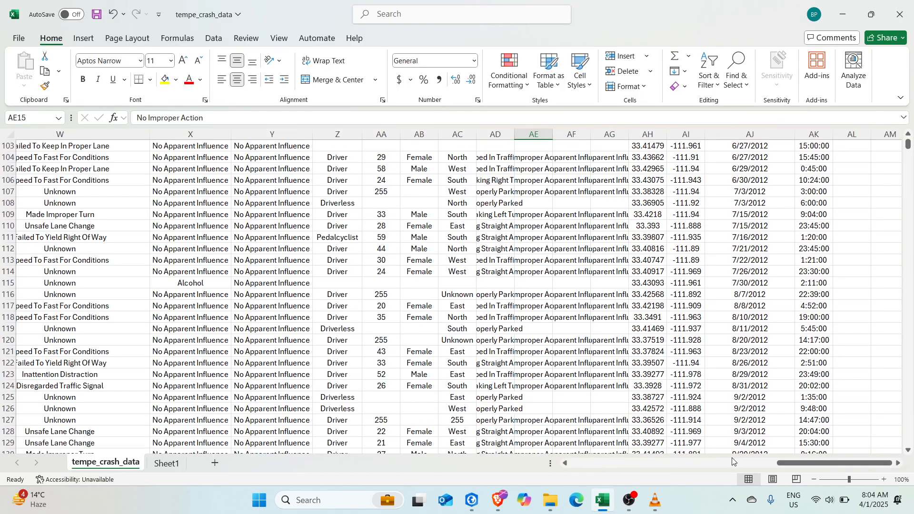
pyautogui.click(653, 506)
pyautogui.moveTo(785, 464); pyautogui.dragTo(693, 462)
pyautogui.click(471, 500)
# Centre the study area, then browse the Edit, Imagery, Share and Help ribbon tabs
pyautogui.scroll(-3, 471, 266)
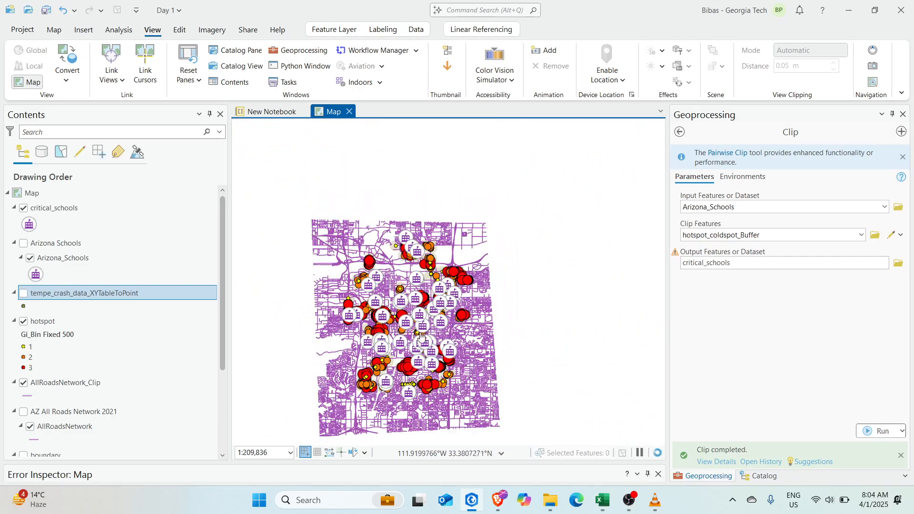
pyautogui.scroll(4, 471, 267)
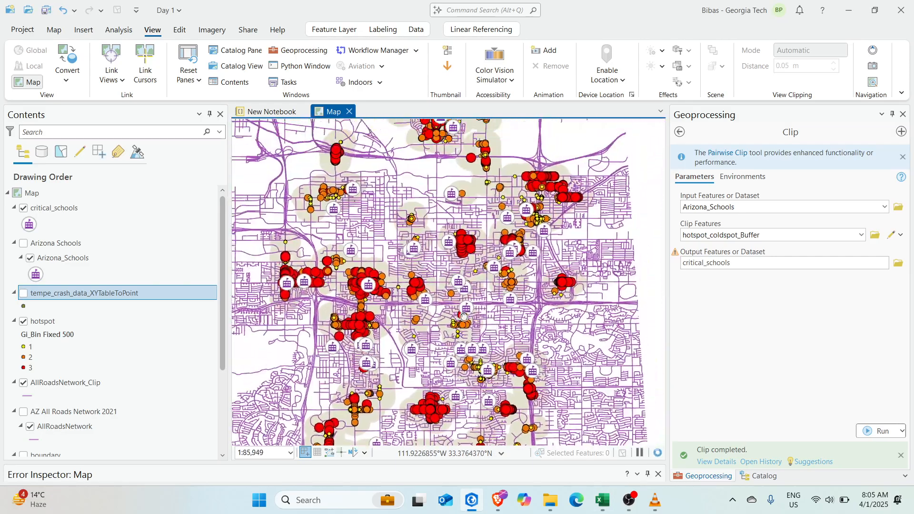
pyautogui.scroll(-2, 462, 318)
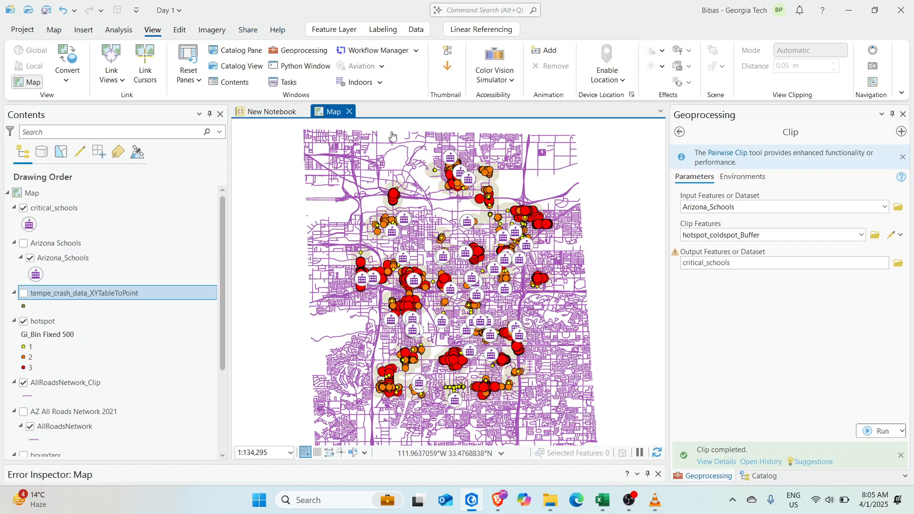
pyautogui.moveTo(375, 223); pyautogui.dragTo(367, 236)
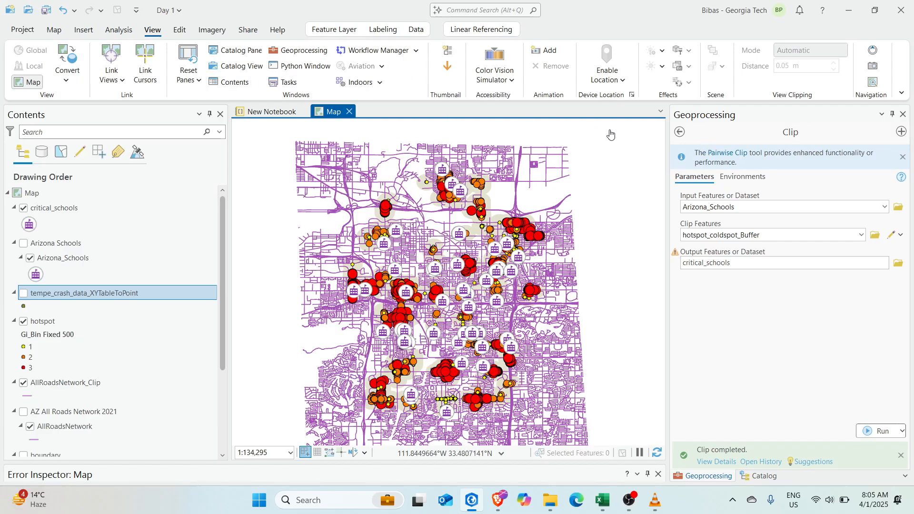
pyautogui.click(176, 32)
pyautogui.click(217, 32)
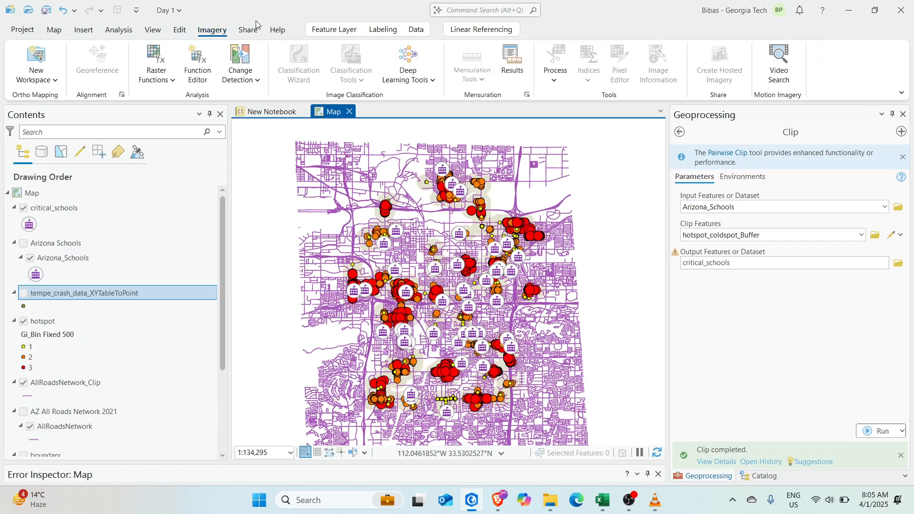
pyautogui.click(257, 30)
pyautogui.click(279, 31)
pyautogui.click(248, 30)
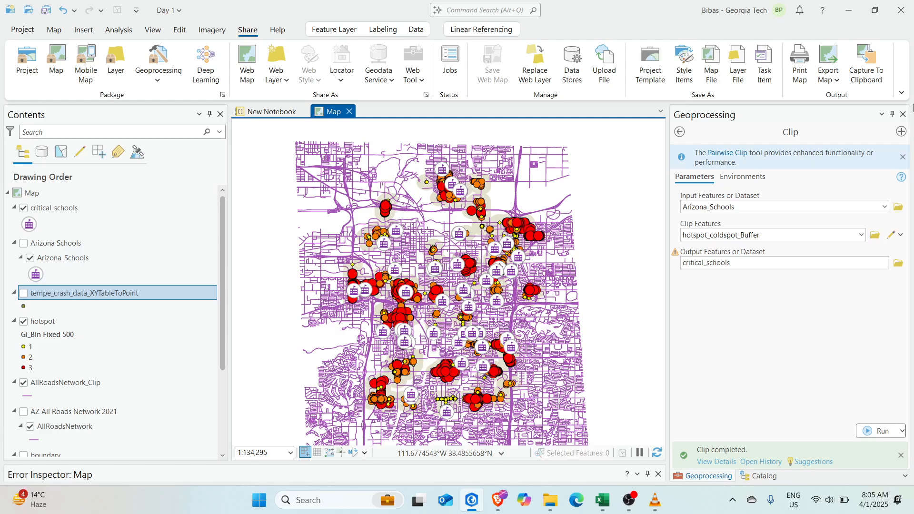
# Close the Geoprocessing pane and show the Catalog's Project items with Folders collapsed
pyautogui.click(902, 116)
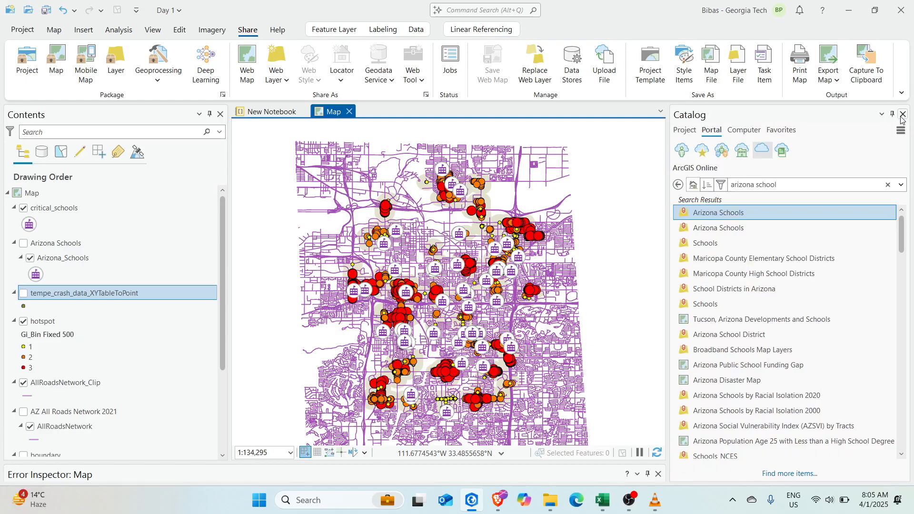
pyautogui.click(684, 130)
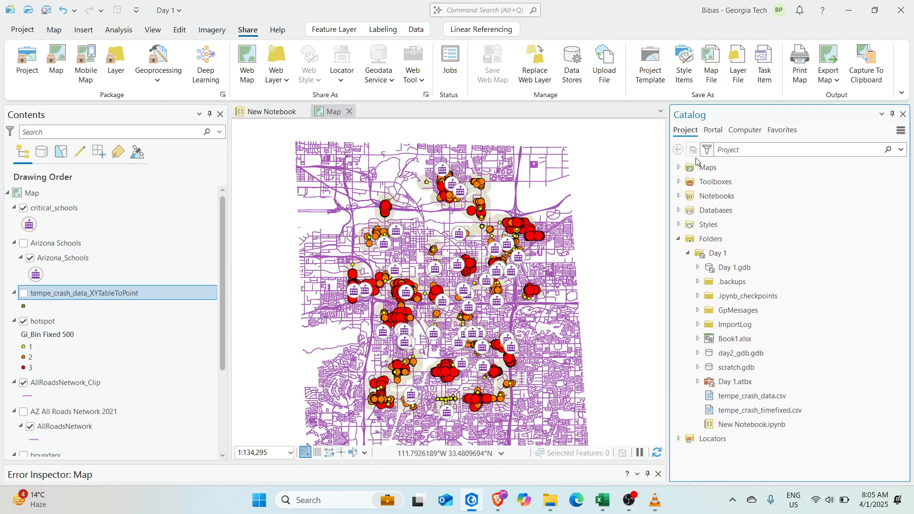
pyautogui.click(678, 239)
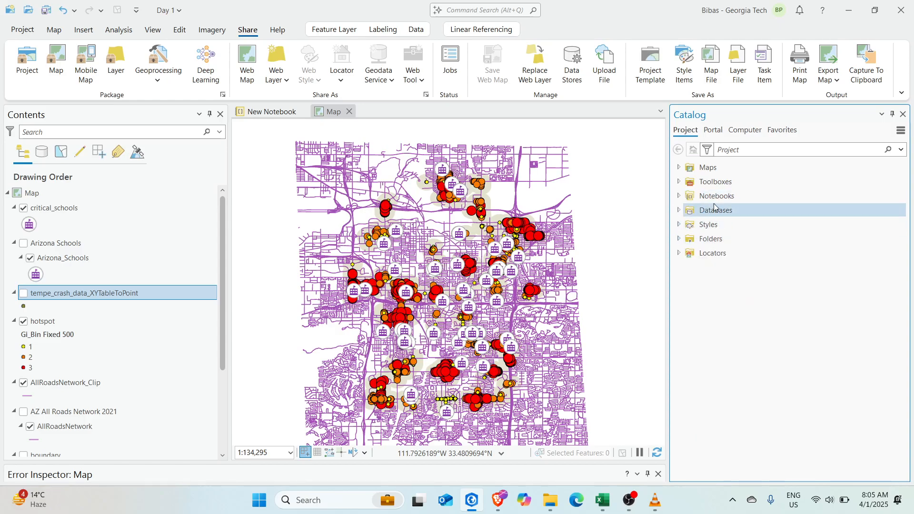
# Search commands for 'layout', then bring up the Insert ribbon tab
pyautogui.click(470, 10)
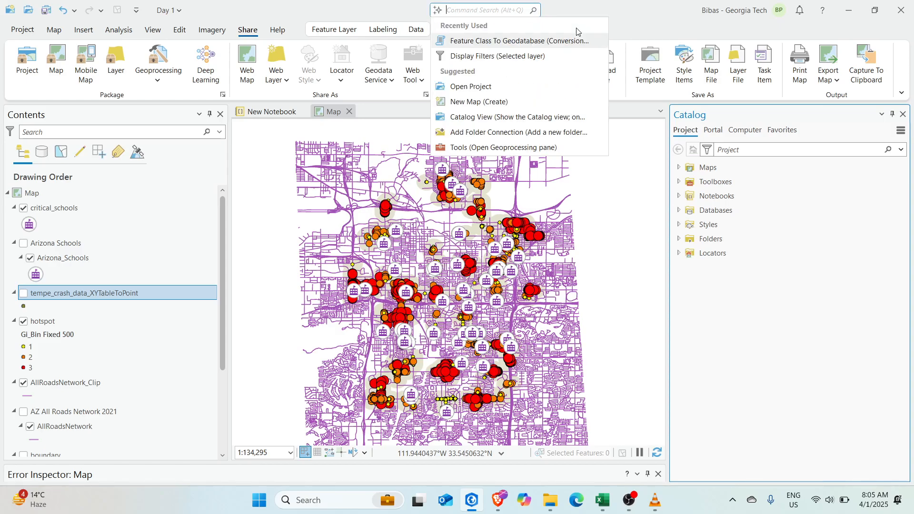
pyautogui.write('layout')
pyautogui.click(484, 151)
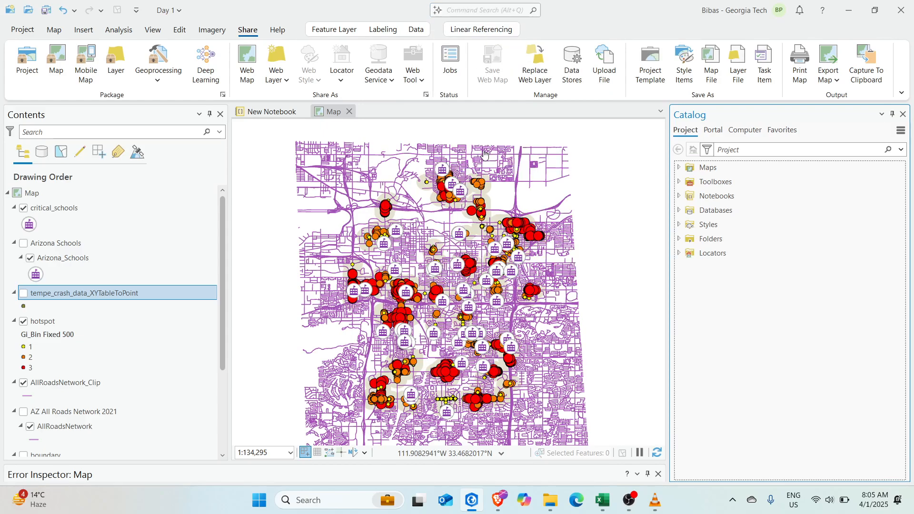
pyautogui.click(179, 30)
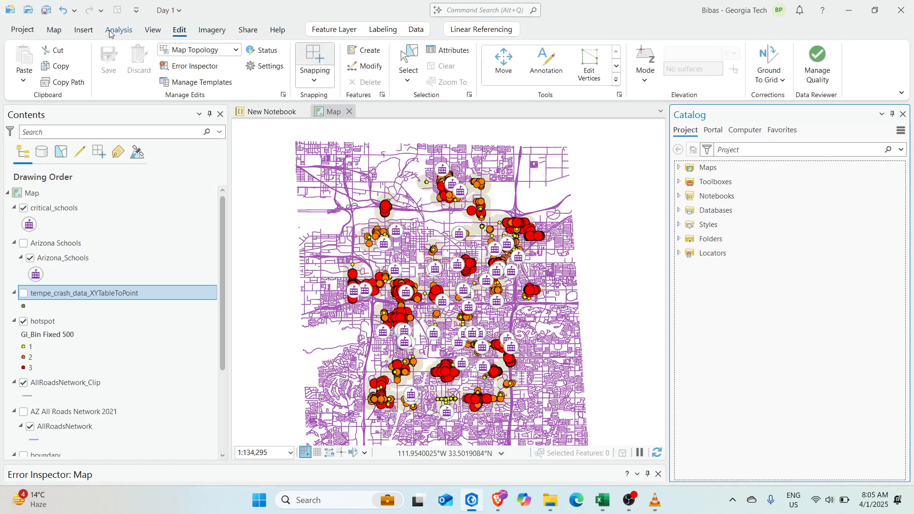
pyautogui.click(54, 31)
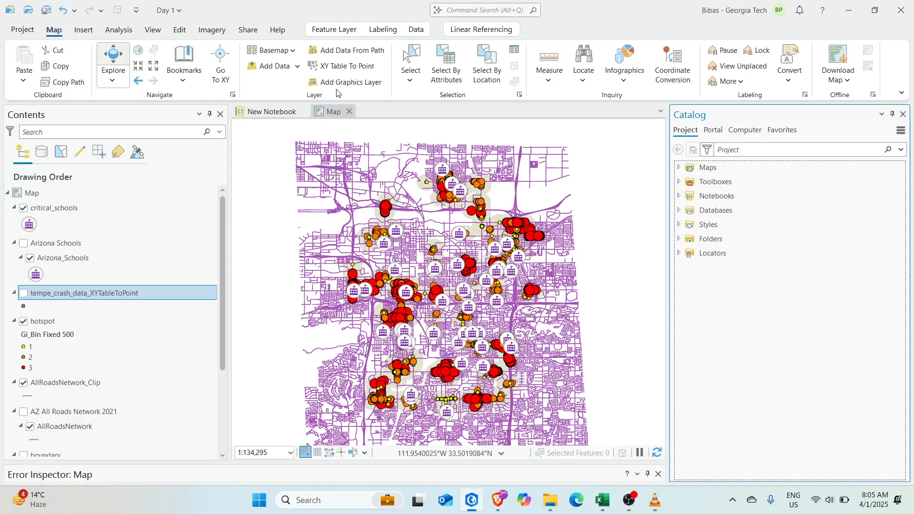
pyautogui.click(82, 32)
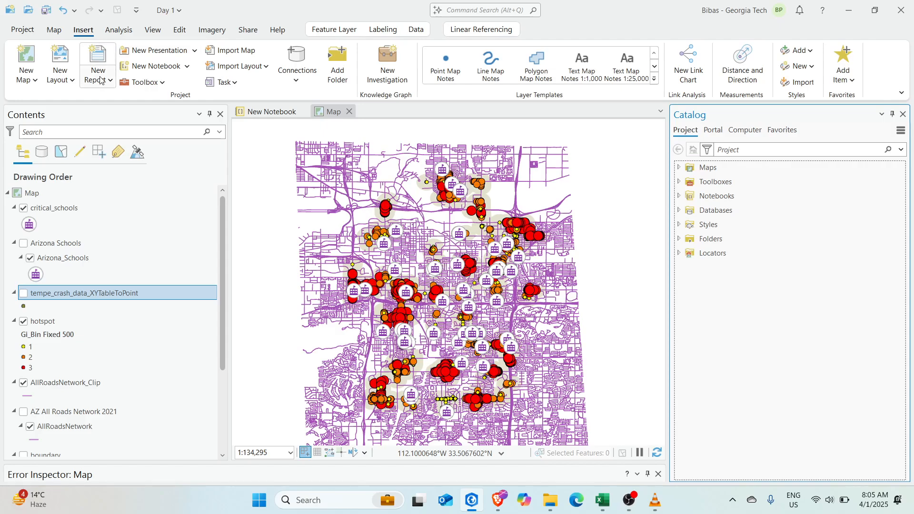
# Create a new ISO A4 landscape layout
pyautogui.click(55, 79)
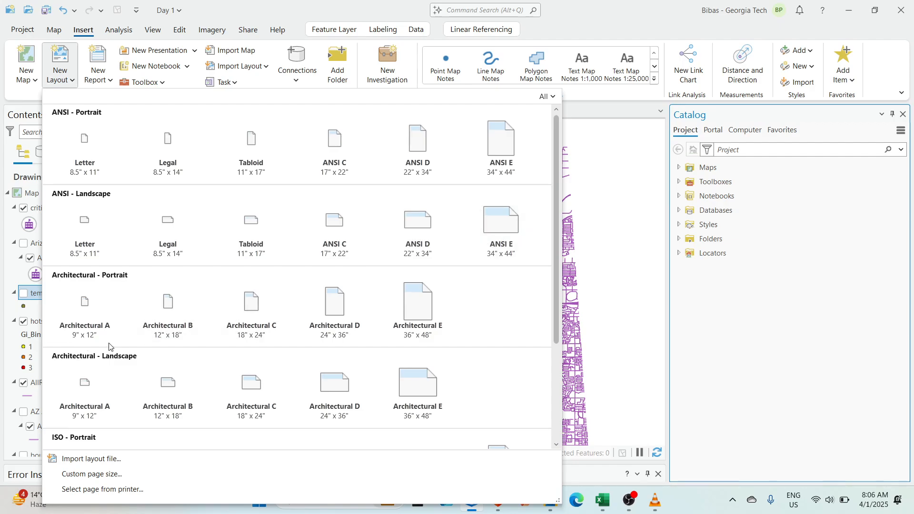
pyautogui.scroll(-3, 149, 381)
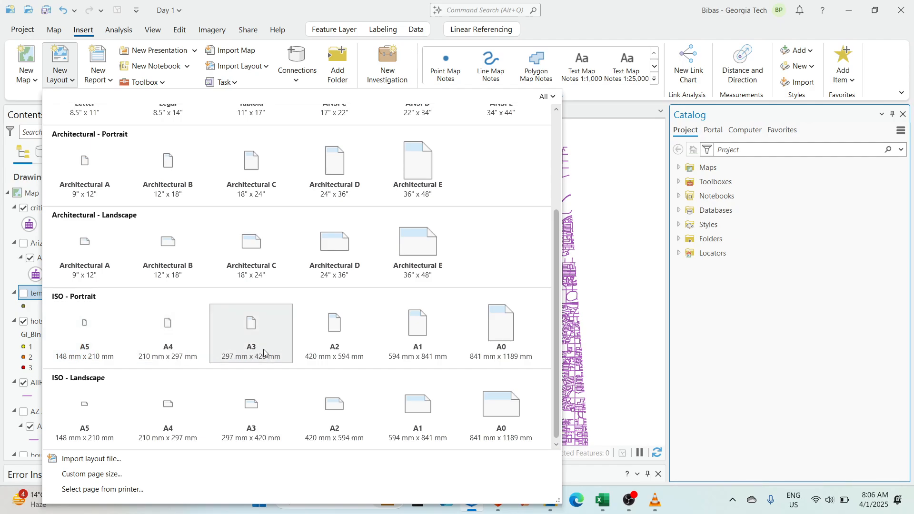
pyautogui.click(162, 417)
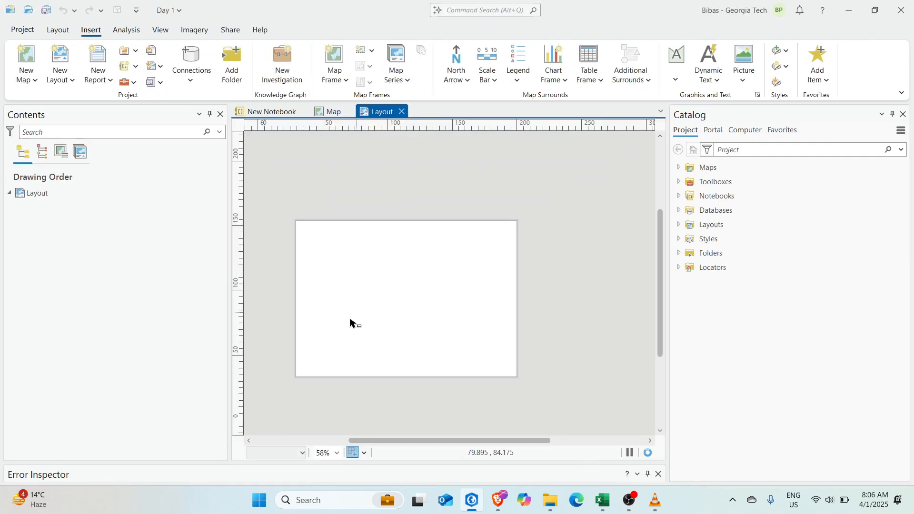
pyautogui.scroll(2, 355, 321)
pyautogui.moveTo(374, 334)
pyautogui.mouseDown()
pyautogui.moveTo(390, 302)
pyautogui.moveTo(398, 318)
pyautogui.moveTo(379, 338)
pyautogui.mouseUp()
pyautogui.scroll(-1, 390, 303)
pyautogui.scroll(1, 379, 324)
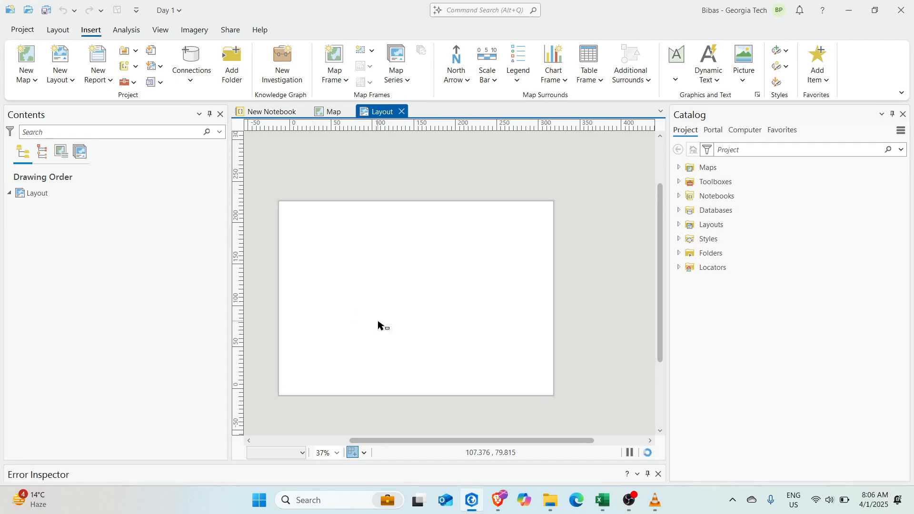
pyautogui.scroll(2, 381, 326)
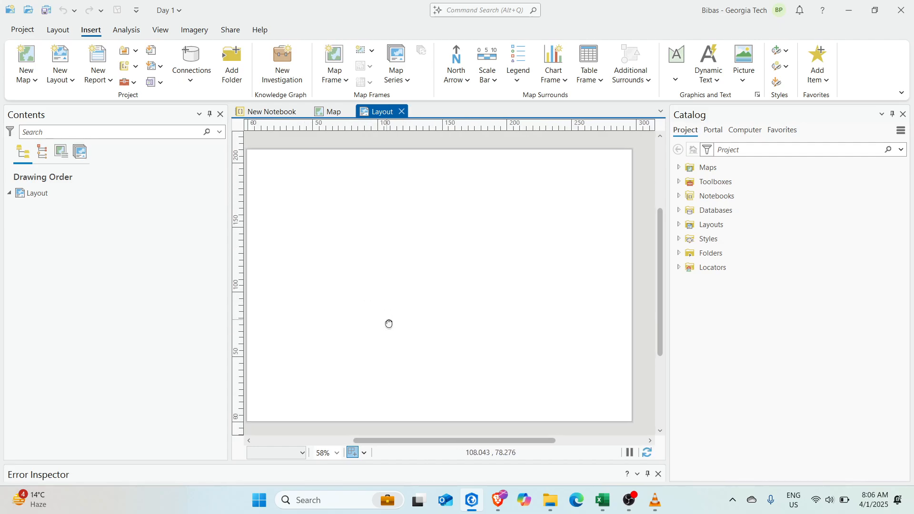
# Add a map frame showing Map, drawn across most of the page
pyautogui.click(335, 69)
pyautogui.click(413, 167)
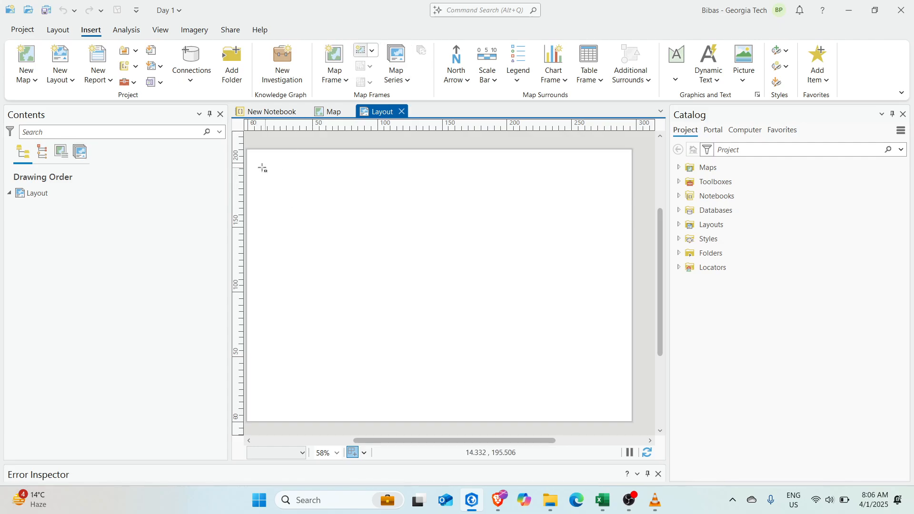
pyautogui.moveTo(414, 287)
pyautogui.mouseDown()
pyautogui.moveTo(563, 400)
pyautogui.moveTo(566, 415)
pyautogui.mouseUp()
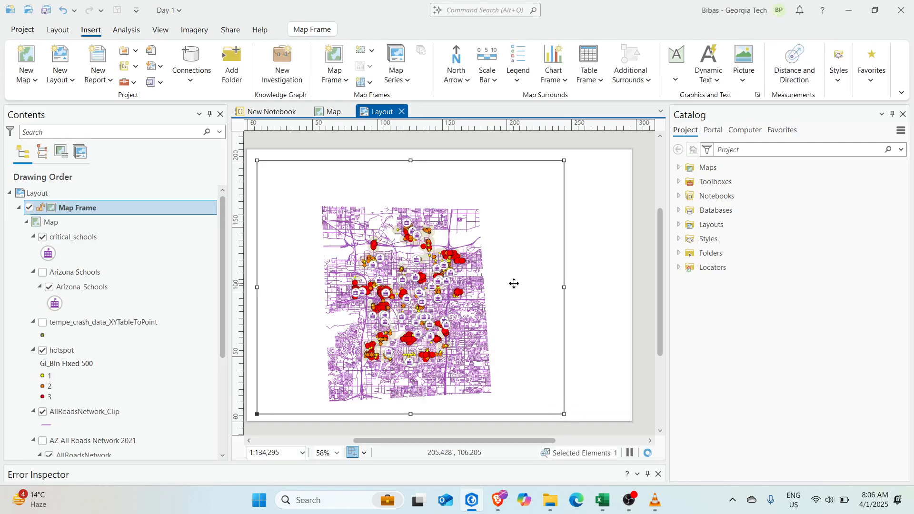
# Activate the map frame, zoom it to hotspot_coldspot_Buffer (1:84,125), and return to the layout
pyautogui.doubleClick(507, 270)
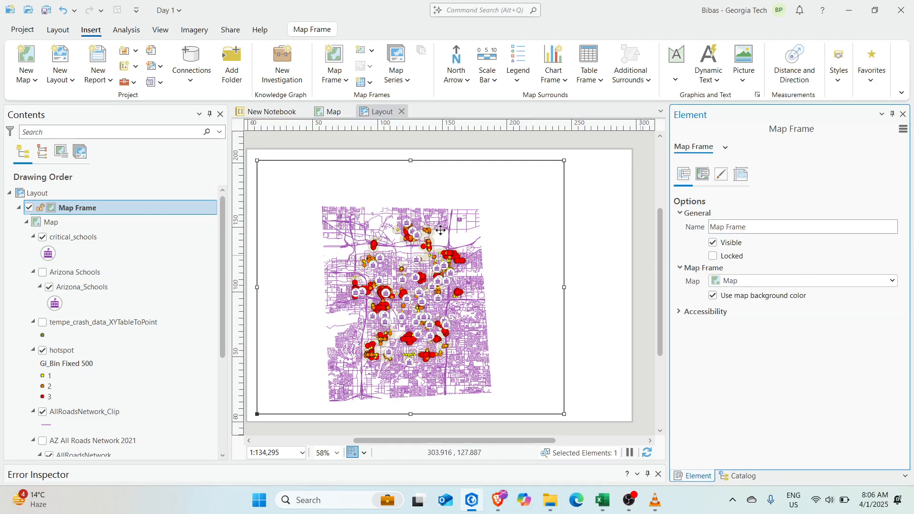
pyautogui.click(443, 186)
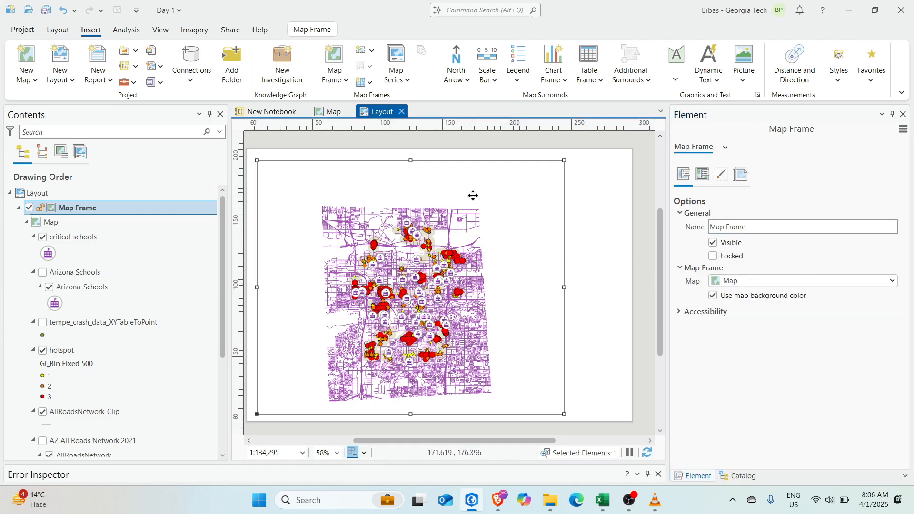
pyautogui.rightClick(493, 198)
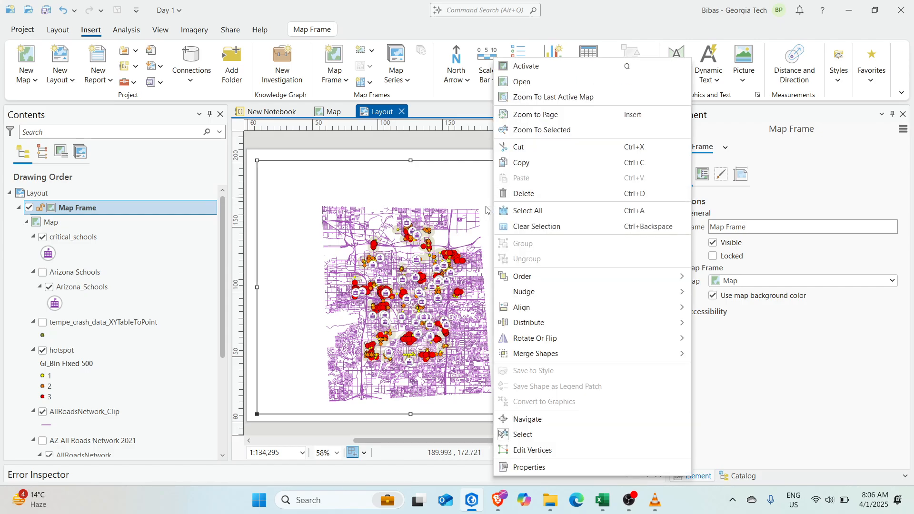
pyautogui.click(532, 68)
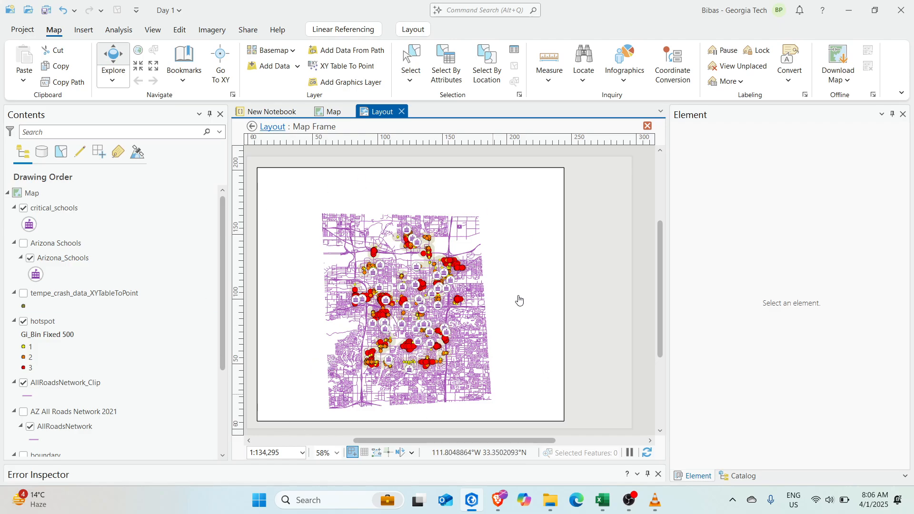
pyautogui.scroll(-4, 47, 381)
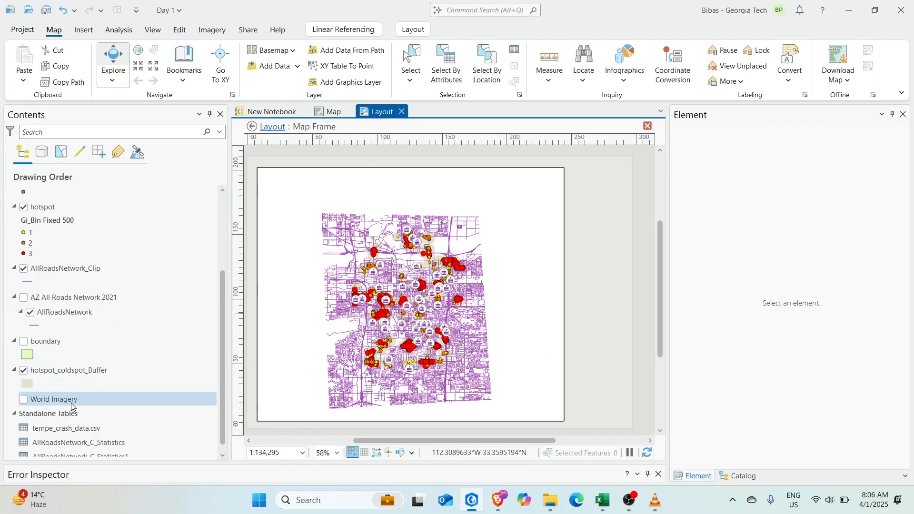
pyautogui.rightClick(59, 376)
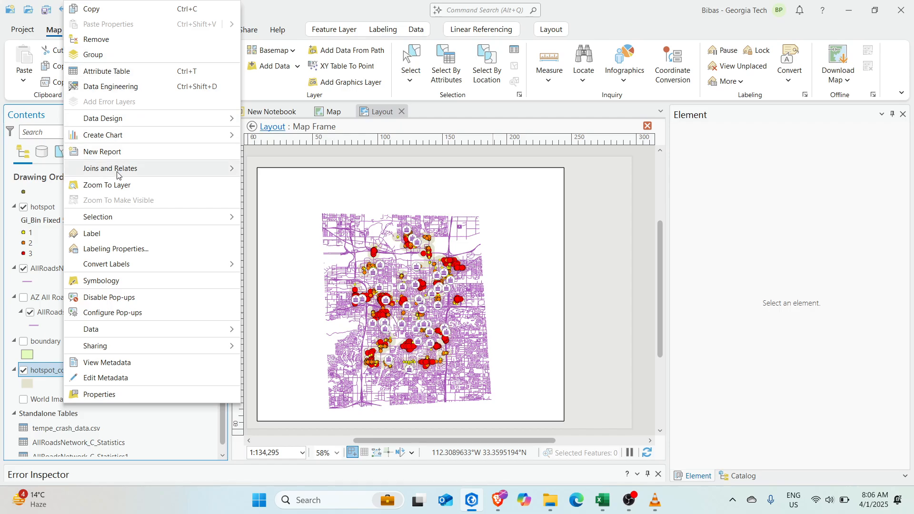
pyautogui.click(108, 184)
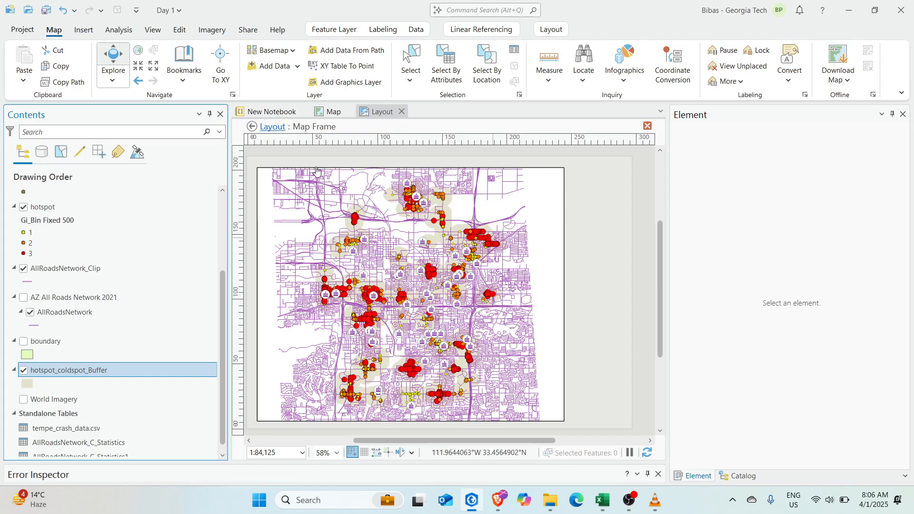
pyautogui.click(274, 127)
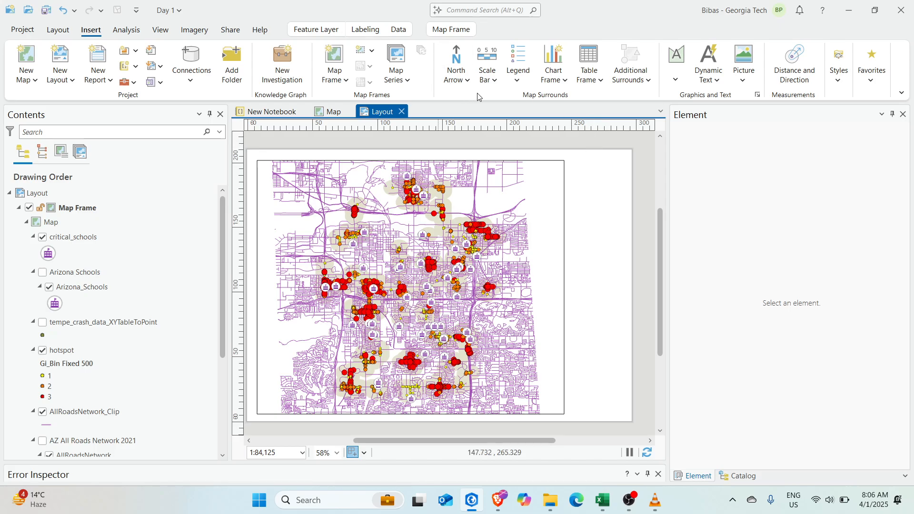
# Place a north arrow at the map frame's top-right corner
pyautogui.click(453, 57)
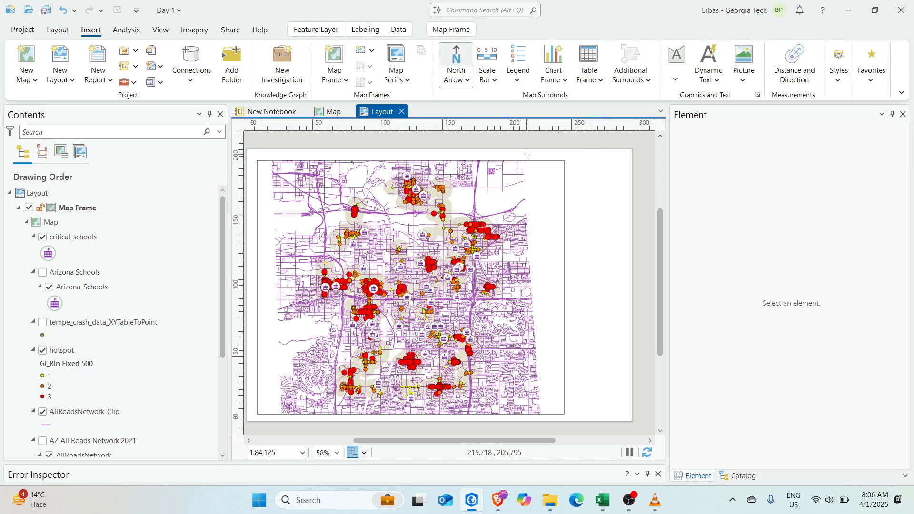
pyautogui.moveTo(534, 171); pyautogui.dragTo(548, 192)
pyautogui.click(595, 199)
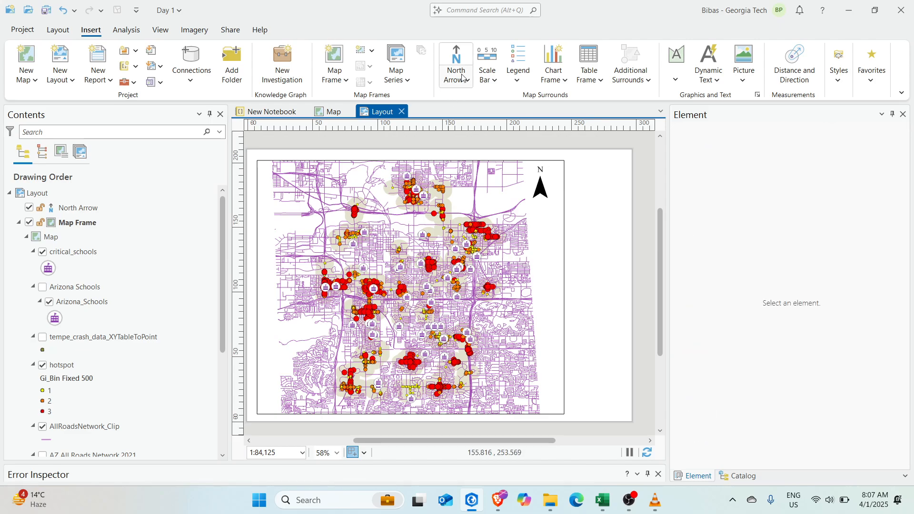
# Add a hollow metric scale bar at the bottom-right, then delete it
pyautogui.click(493, 80)
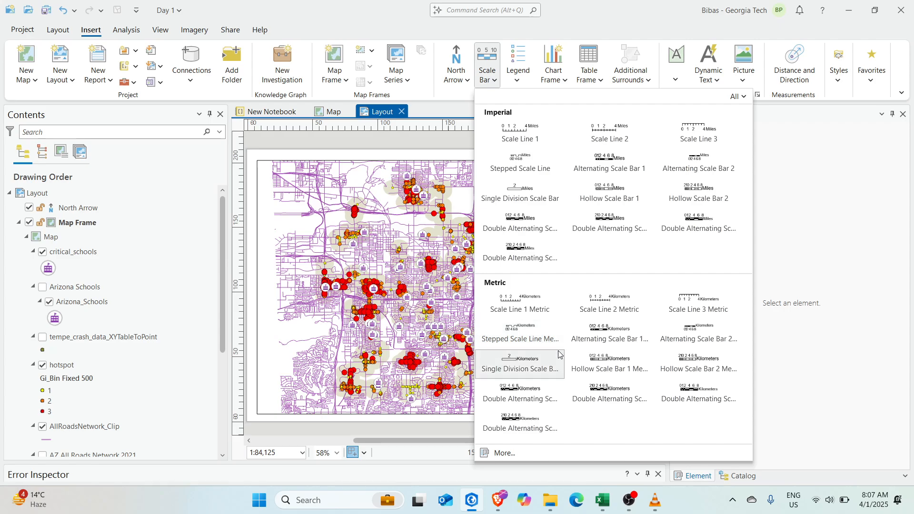
pyautogui.click(608, 369)
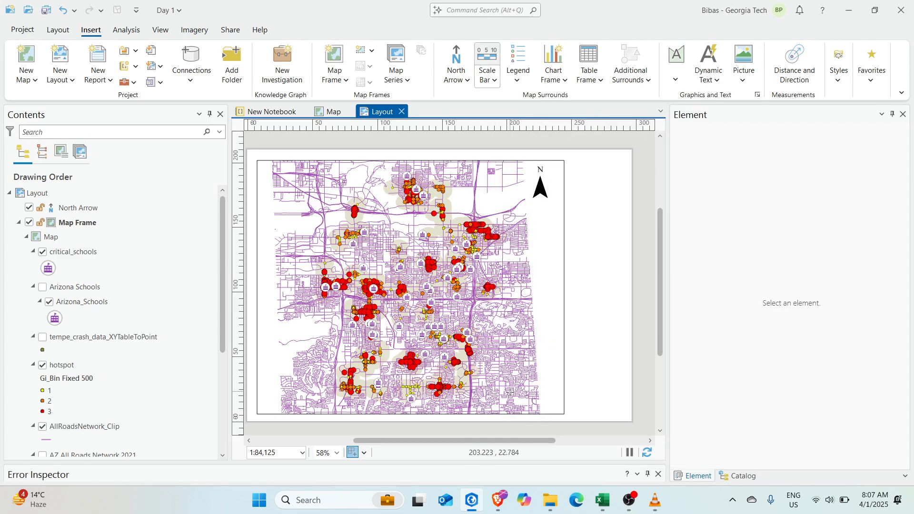
pyautogui.click(557, 404)
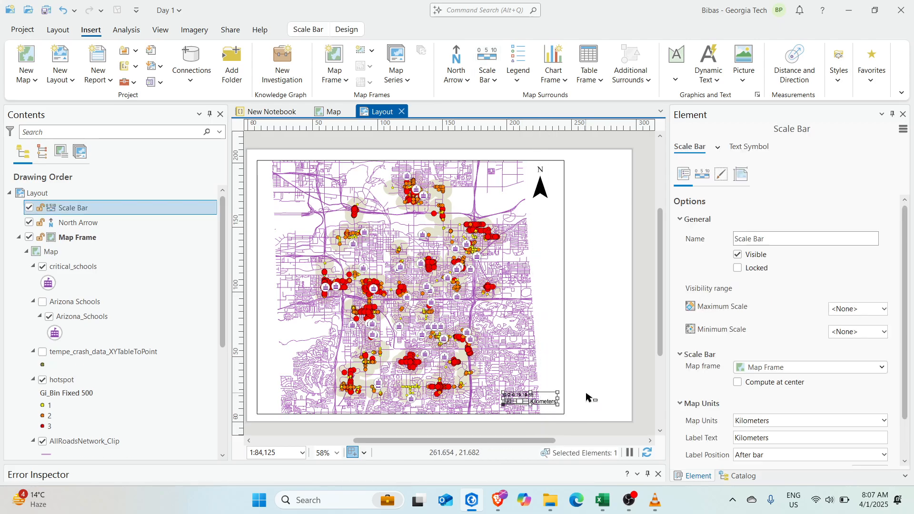
pyautogui.click(586, 398)
pyautogui.moveTo(591, 385); pyautogui.dragTo(572, 343)
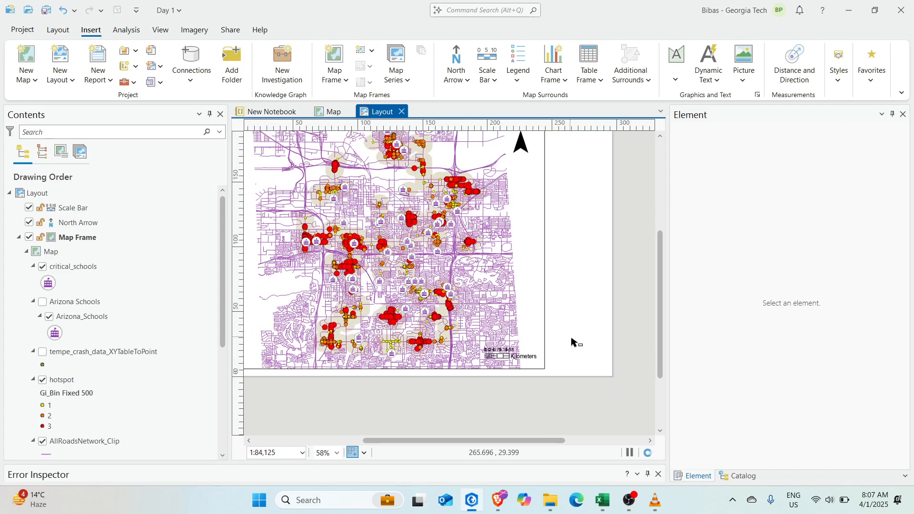
pyautogui.scroll(5, 529, 350)
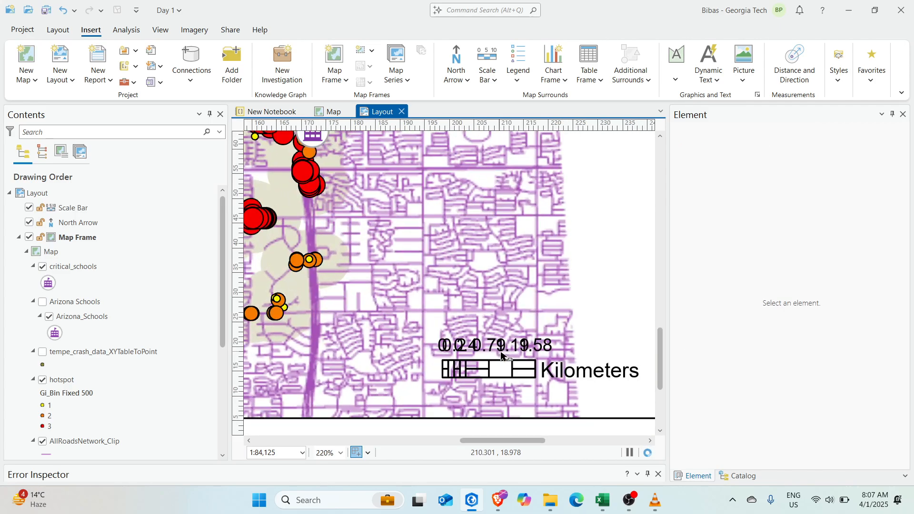
pyautogui.click(500, 363)
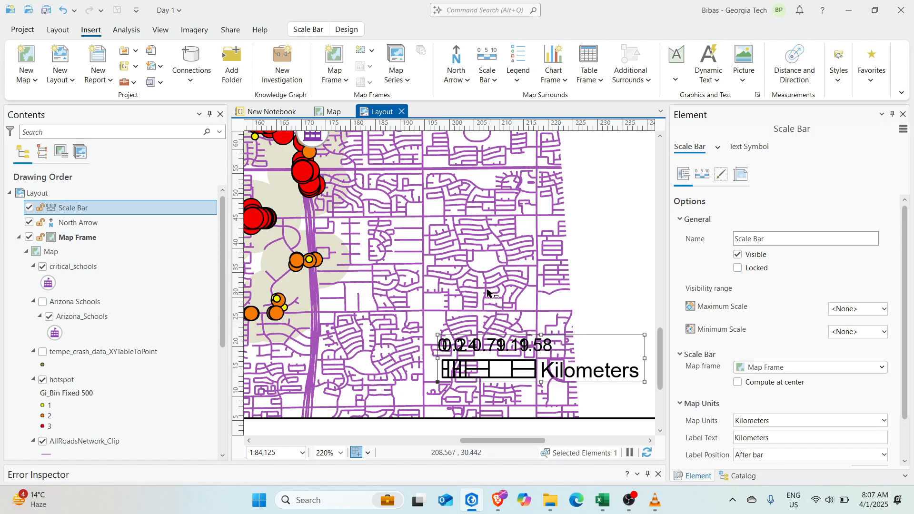
pyautogui.scroll(-4, 488, 292)
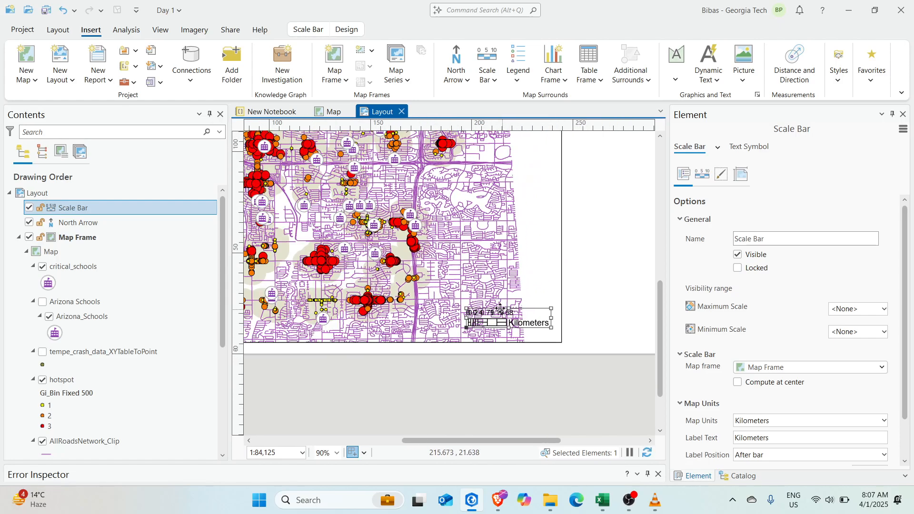
pyautogui.moveTo(508, 316); pyautogui.dragTo(559, 296)
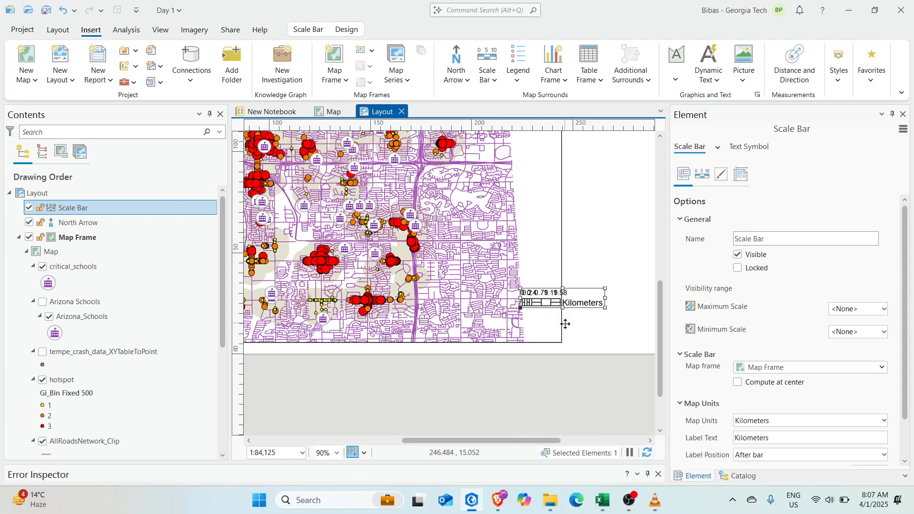
pyautogui.press('Delete')
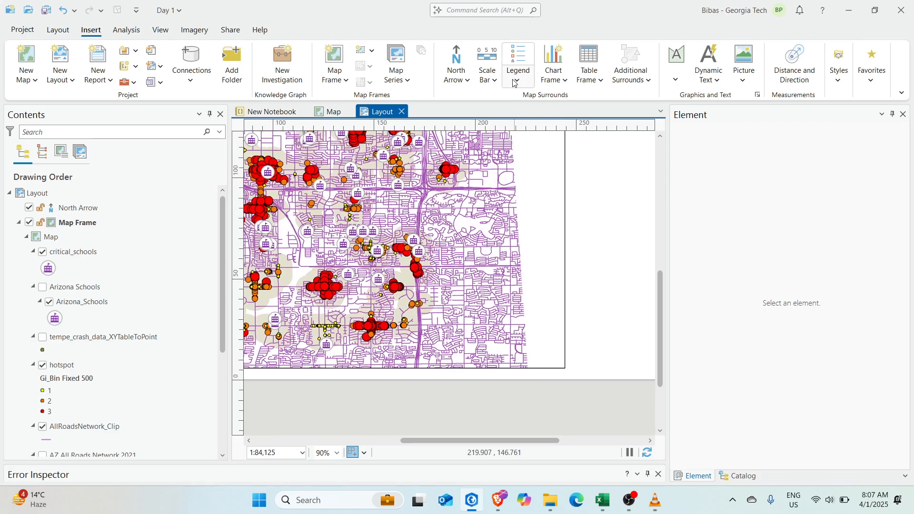
# Draw a legend in the first style just below the north arrow
pyautogui.click(518, 61)
pyautogui.click(518, 144)
pyautogui.scroll(-5, 434, 193)
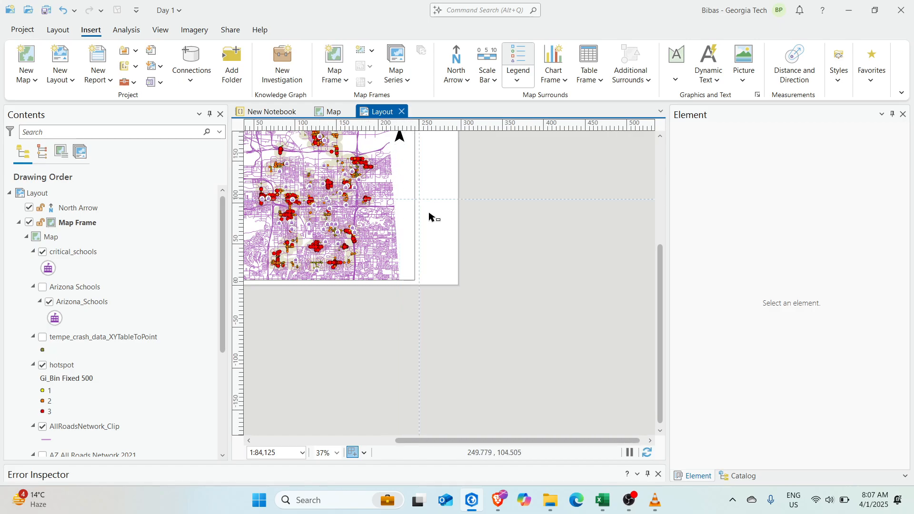
pyautogui.moveTo(407, 175); pyautogui.dragTo(404, 165)
# Activate the map frame and shift the map slightly left inside it
pyautogui.click(461, 224)
pyautogui.moveTo(461, 224); pyautogui.dragTo(611, 308)
pyautogui.click(471, 302)
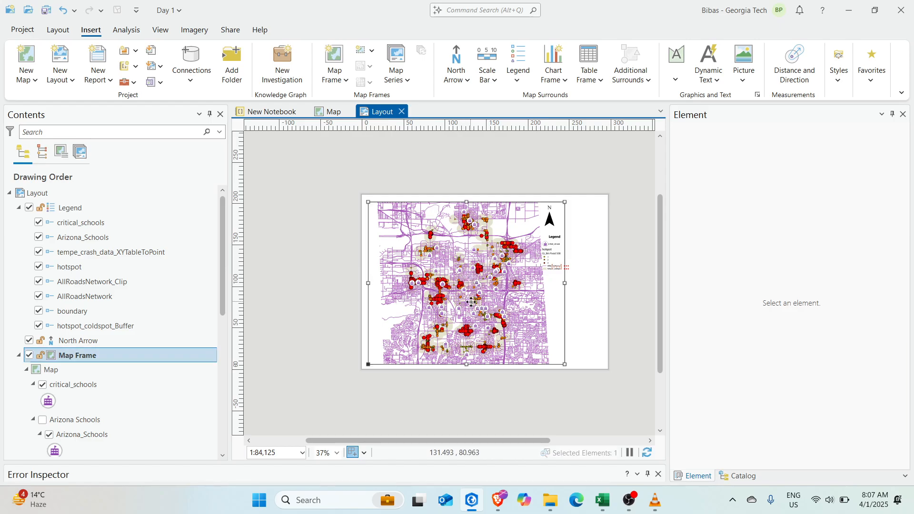
pyautogui.rightClick(490, 287)
pyautogui.click(527, 9)
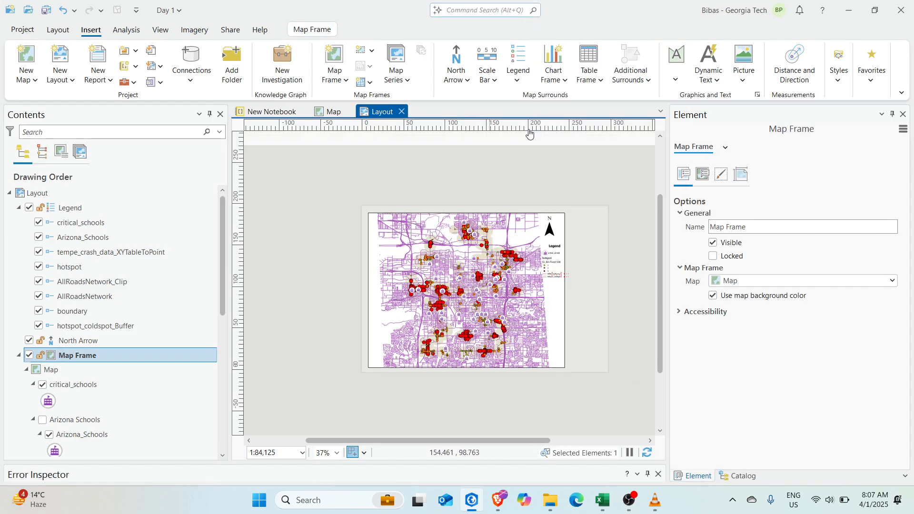
pyautogui.moveTo(480, 300); pyautogui.dragTo(471, 299)
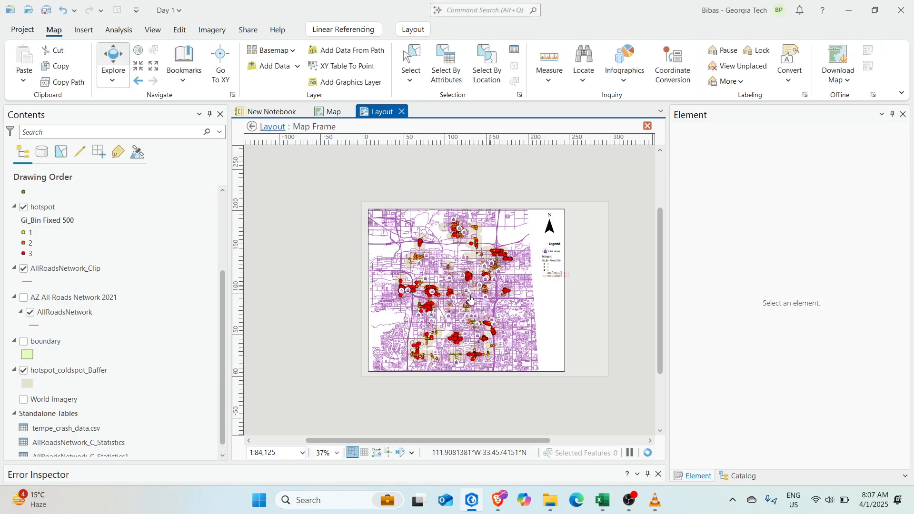
pyautogui.click(273, 127)
# Stretch the legend taller and wider, and move it up and left under the north arrow
pyautogui.scroll(3, 546, 281)
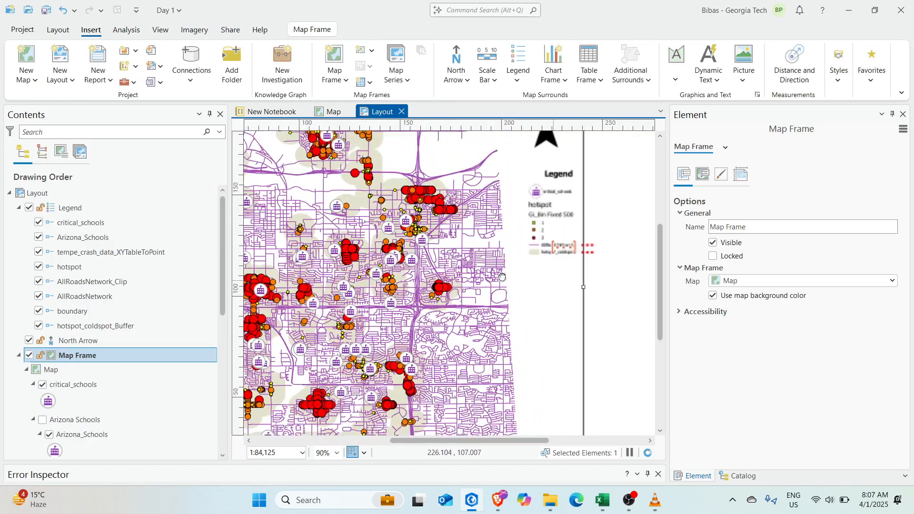
pyautogui.click(532, 246)
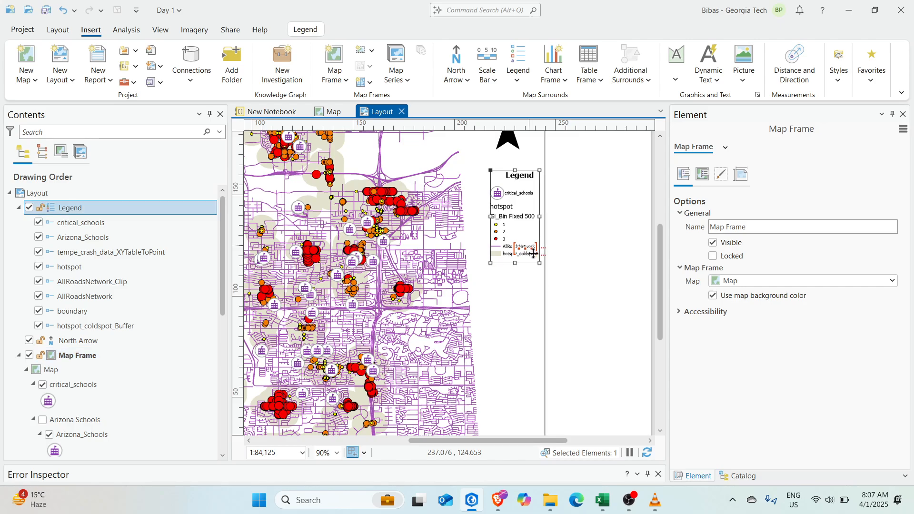
pyautogui.moveTo(515, 264); pyautogui.dragTo(510, 320)
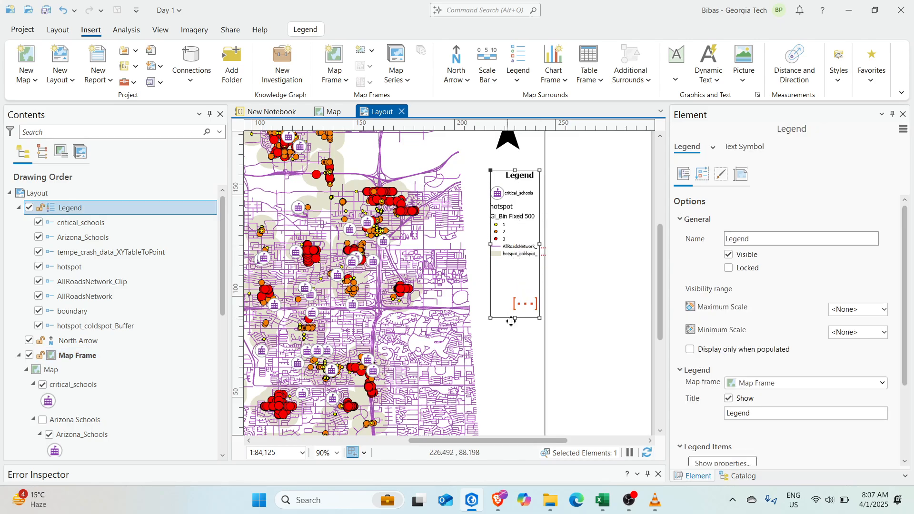
pyautogui.moveTo(539, 245); pyautogui.dragTo(594, 244)
pyautogui.moveTo(518, 251); pyautogui.dragTo(497, 238)
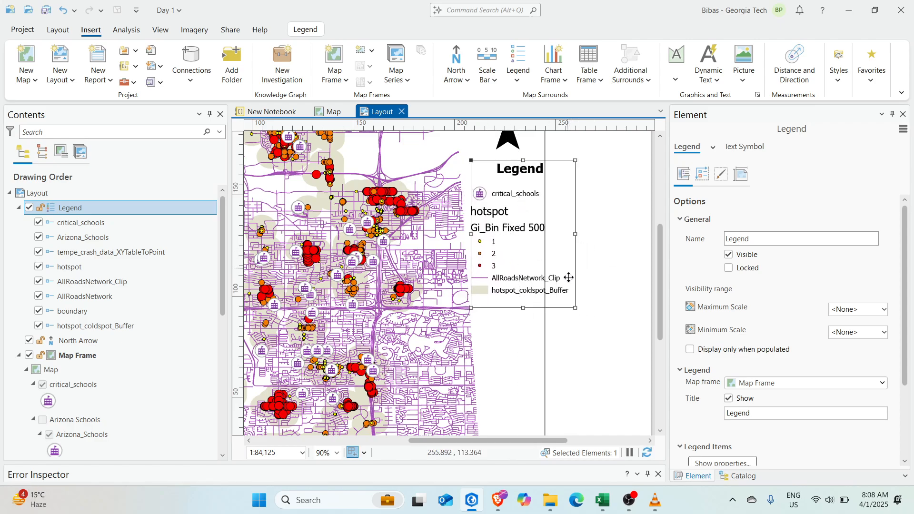
# Select the map frame and bring the whole frame into view
pyautogui.click(518, 328)
pyautogui.scroll(-5, 497, 224)
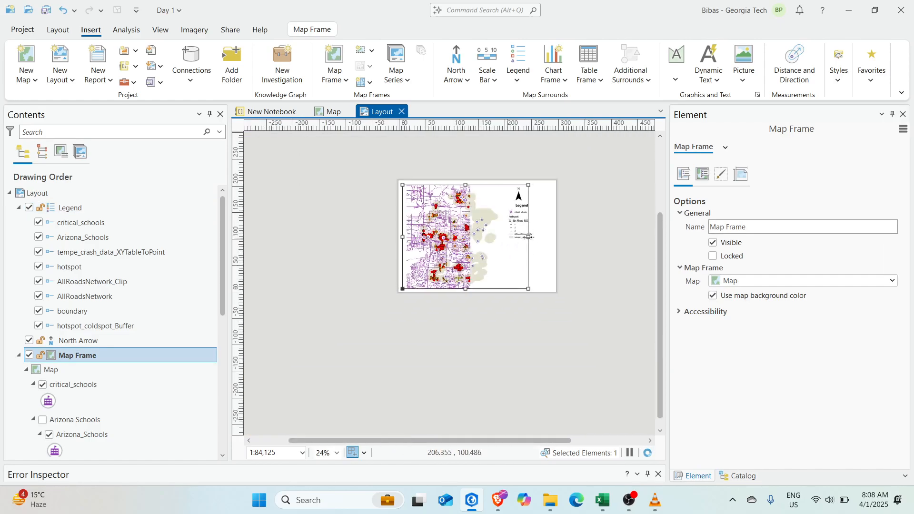
pyautogui.scroll(2, 496, 224)
pyautogui.moveTo(300, 193); pyautogui.dragTo(381, 232)
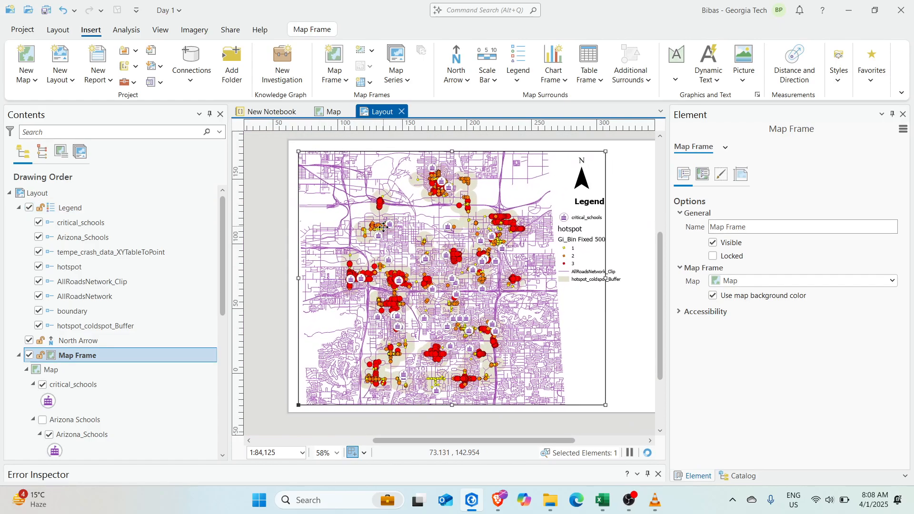
pyautogui.scroll(-1, 423, 227)
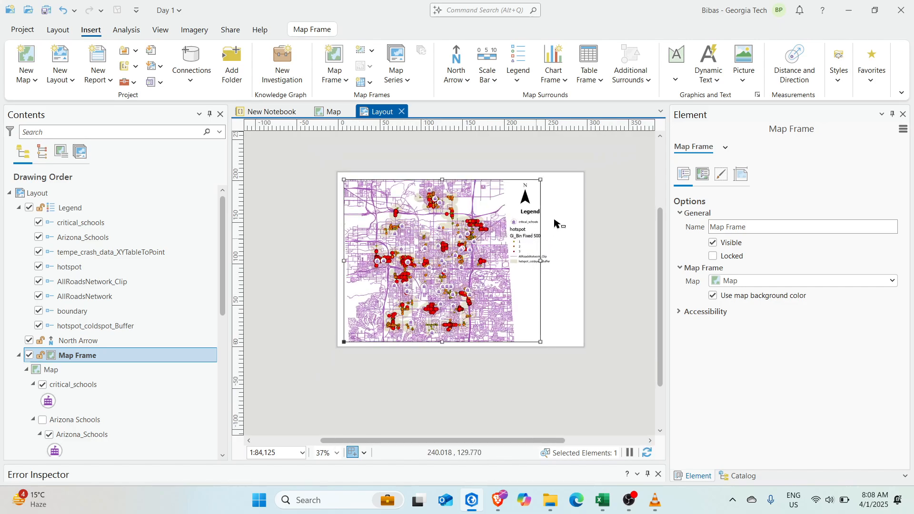
# Enlarge the map frame slightly toward the top-right
pyautogui.moveTo(541, 179); pyautogui.dragTo(547, 179)
pyautogui.click(581, 210)
pyautogui.click(520, 199)
pyautogui.keyDown('shift'); pyautogui.click(530, 212); pyautogui.keyUp('shift')
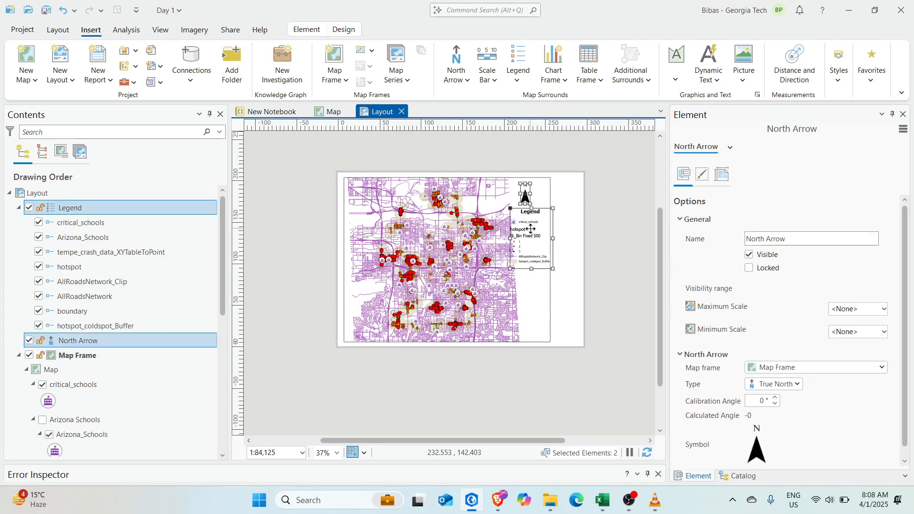
pyautogui.click(613, 229)
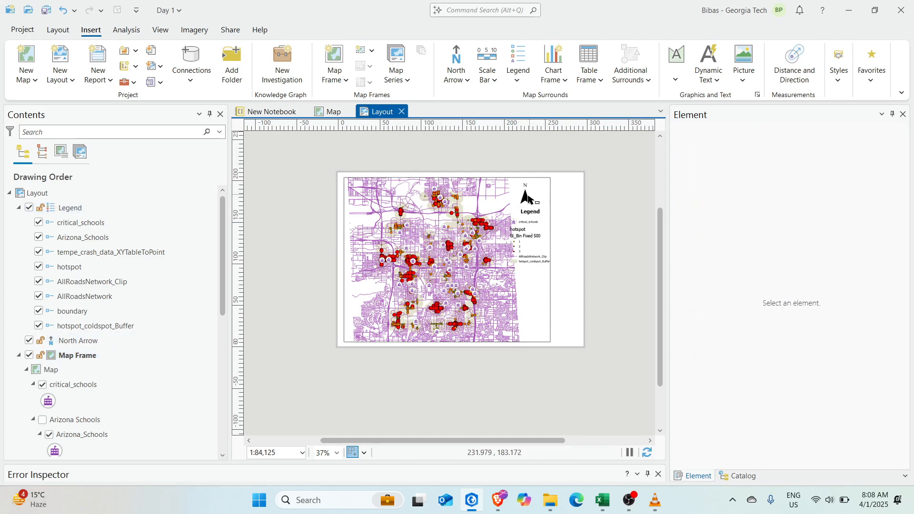
# Move the north arrow and legend together to the right edge of the page
pyautogui.click(525, 195)
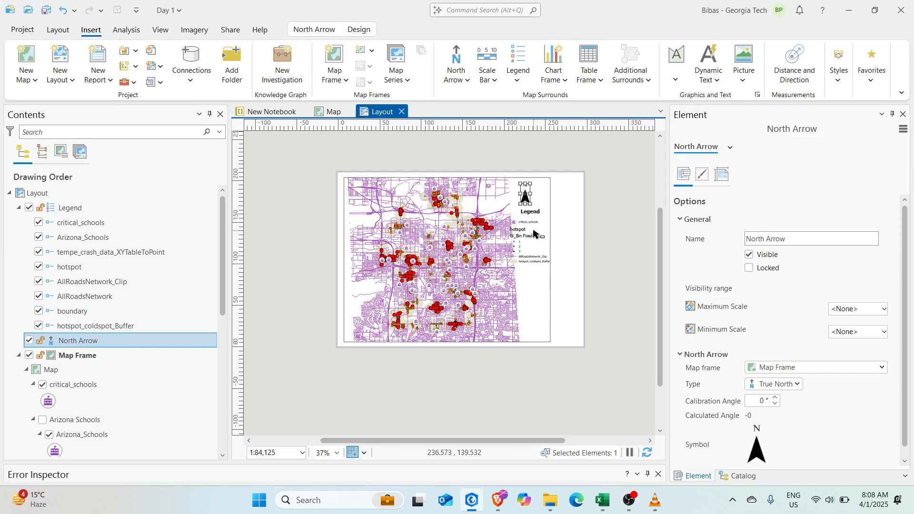
pyautogui.keyDown('shift'); pyautogui.click(533, 233); pyautogui.keyUp('shift')
pyautogui.moveTo(525, 195); pyautogui.dragTo(558, 189)
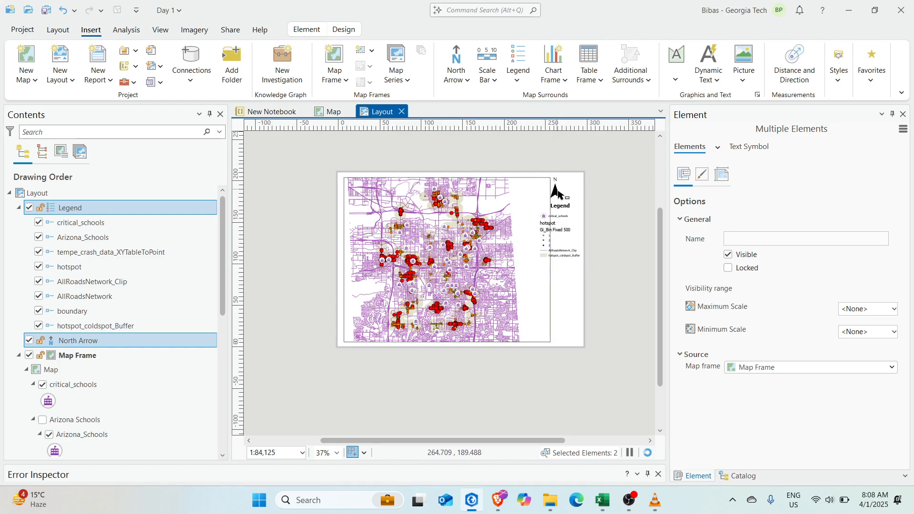
pyautogui.click(602, 210)
pyautogui.scroll(3, 608, 267)
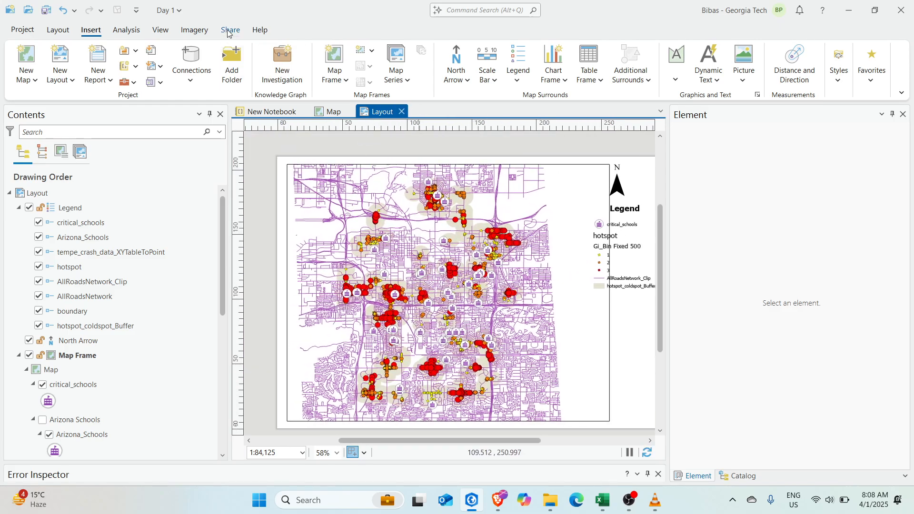
# Export the layout with a PDF preset as Layout.pdf and show it in the Day 1 folder
pyautogui.click(229, 31)
pyautogui.click(455, 80)
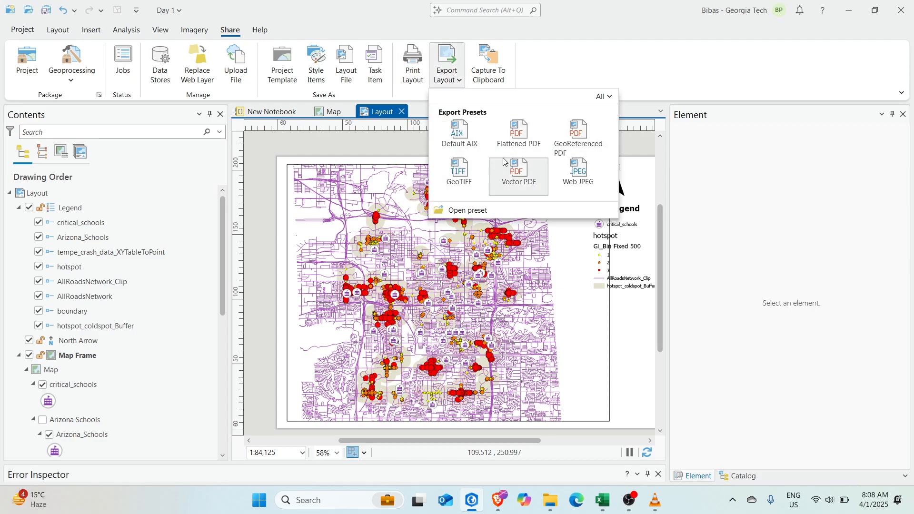
pyautogui.click(508, 135)
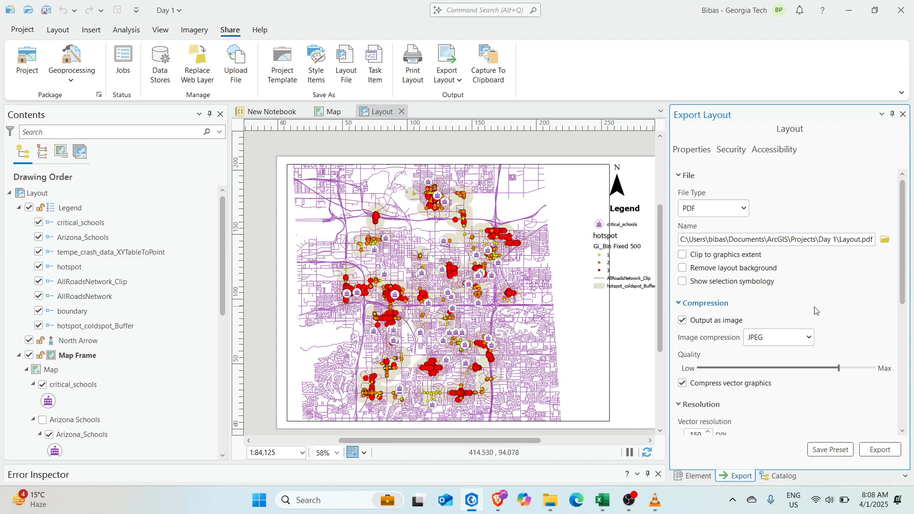
pyautogui.scroll(-10, 781, 363)
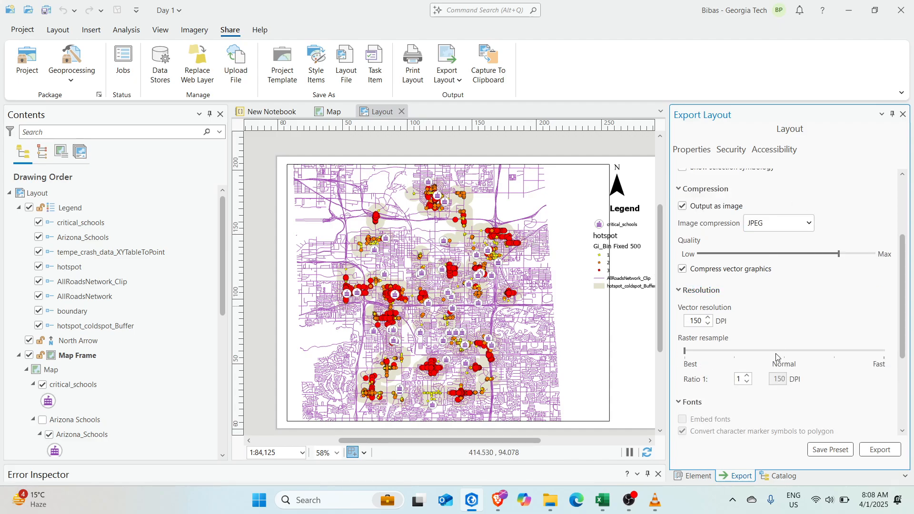
pyautogui.click(831, 449)
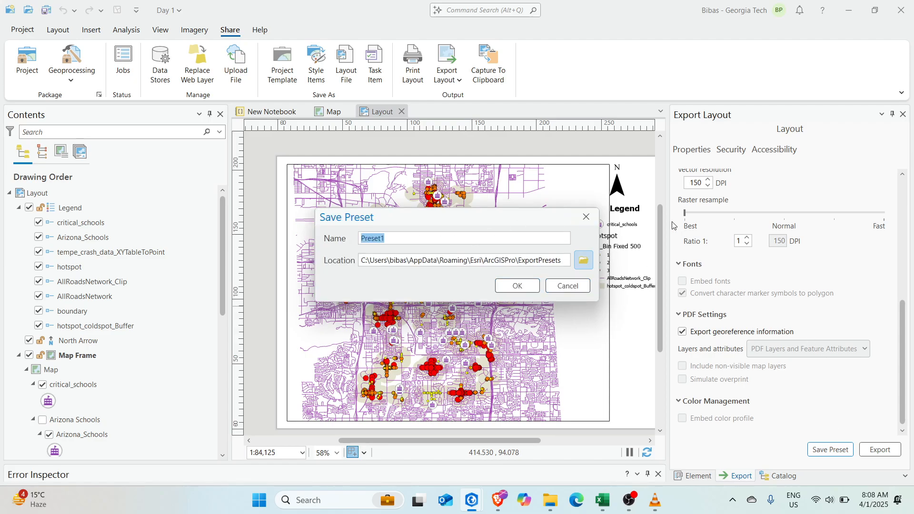
pyautogui.click(586, 217)
pyautogui.click(880, 449)
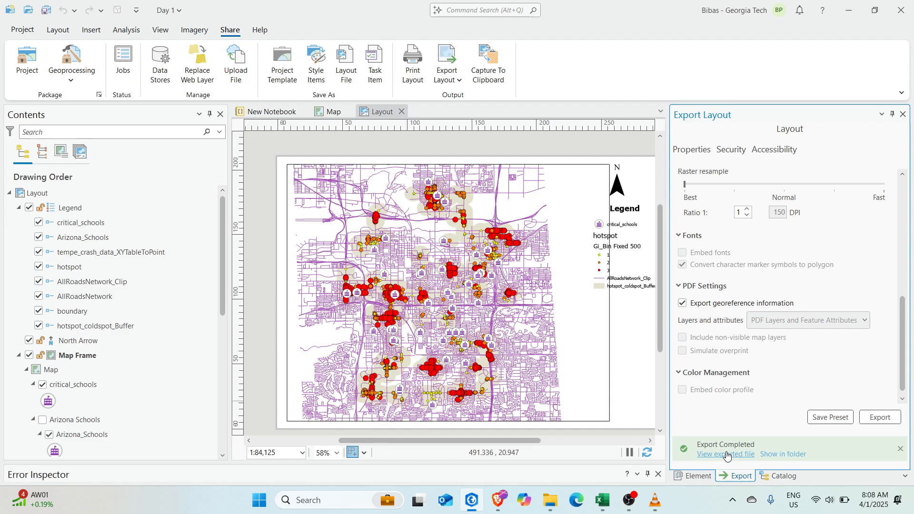
pyautogui.click(783, 453)
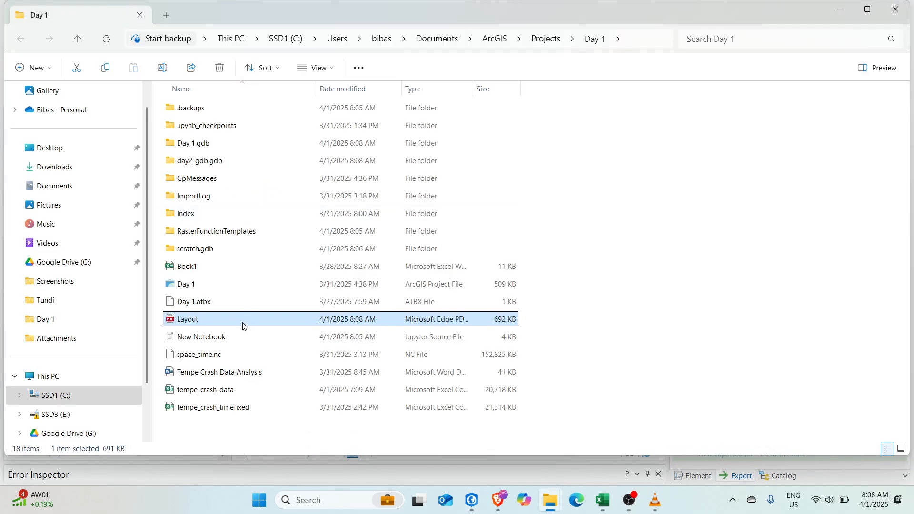
pyautogui.doubleClick(244, 326)
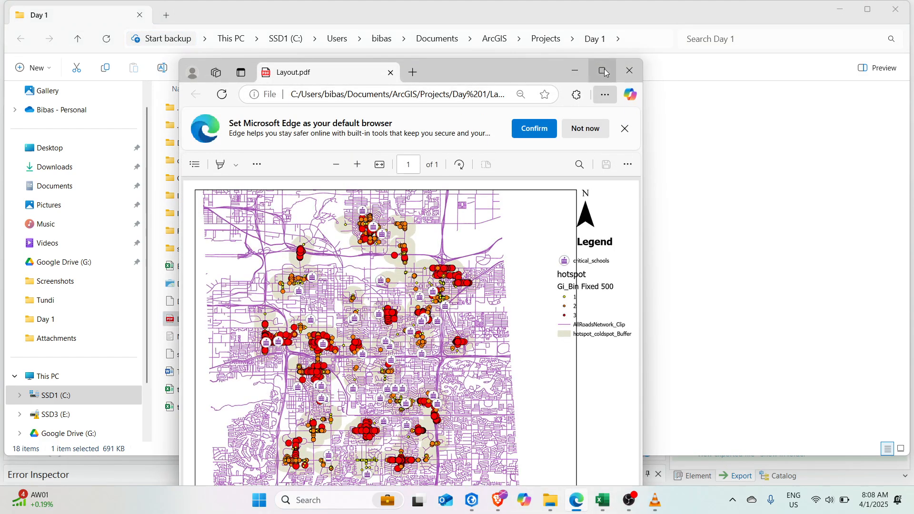
pyautogui.scroll(5, 402, 222)
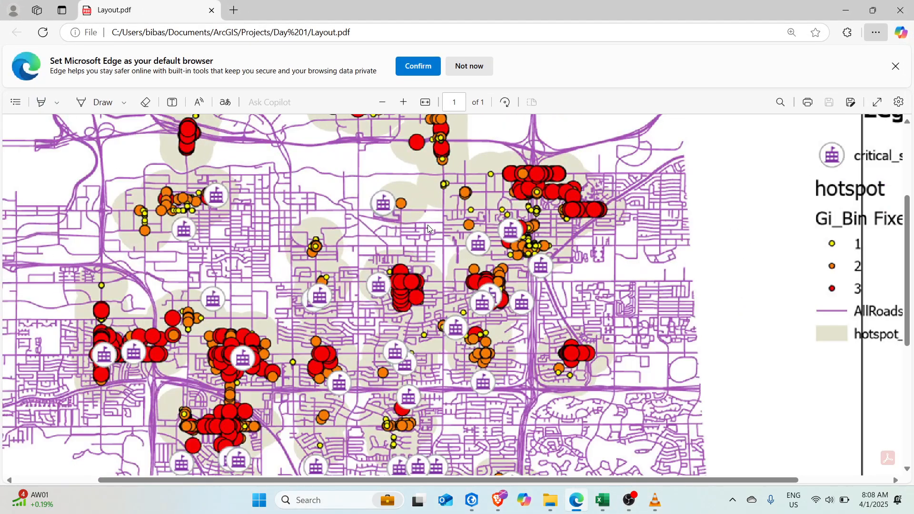
pyautogui.scroll(-3, 404, 233)
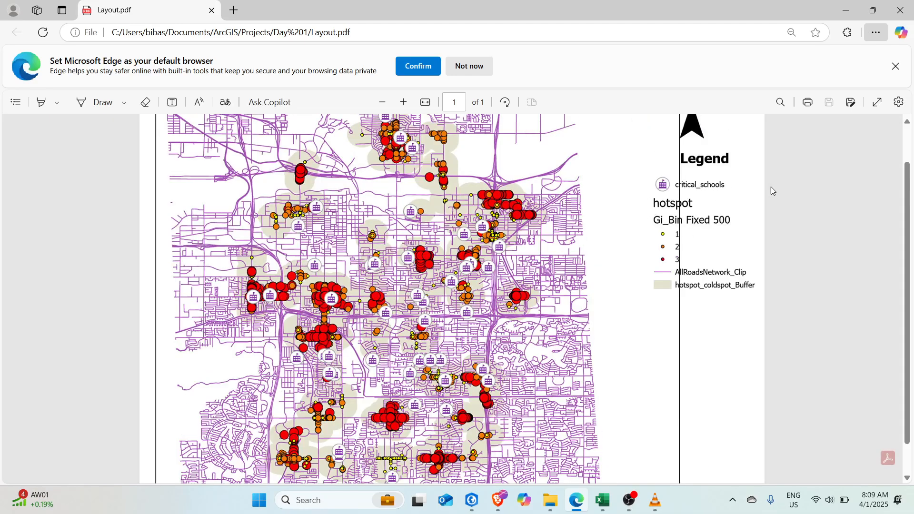
pyautogui.scroll(-2, 445, 314)
pyautogui.scroll(3, 431, 285)
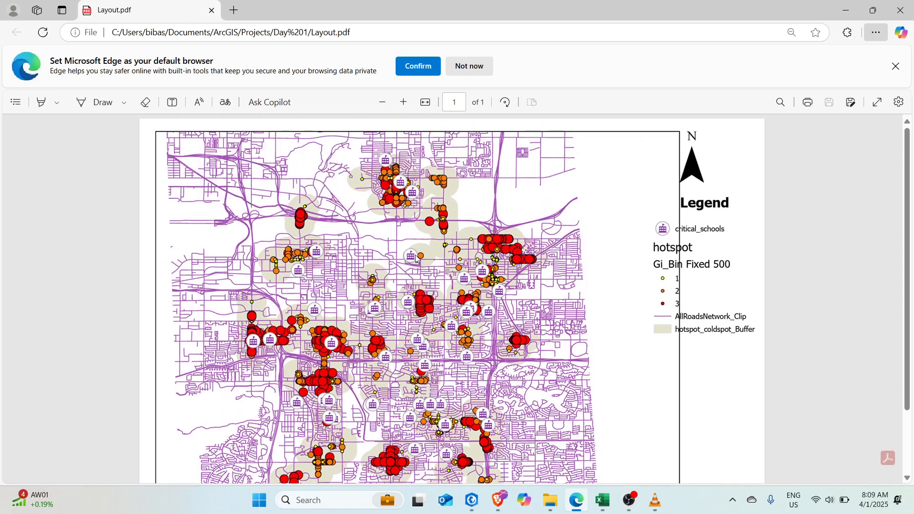
pyautogui.click(899, 9)
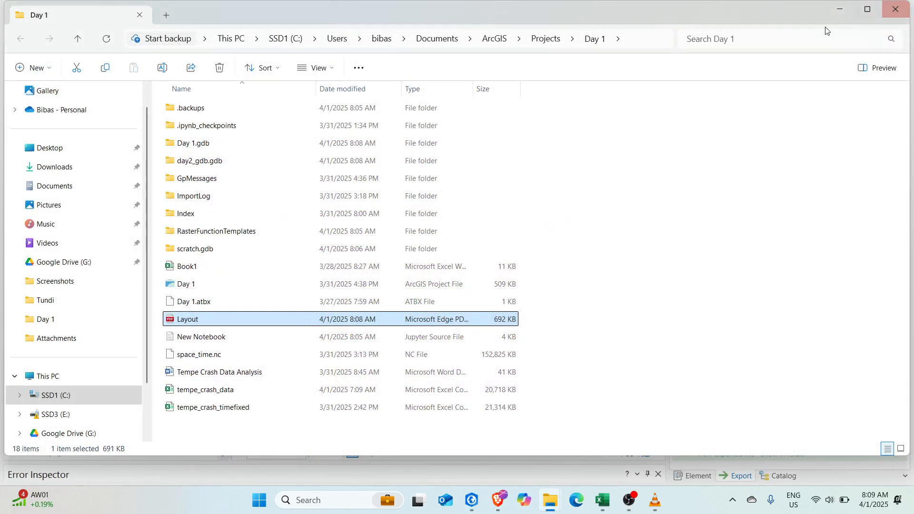
# Close the project folder window and toggle the Legend off and back on in Contents
pyautogui.click(900, 7)
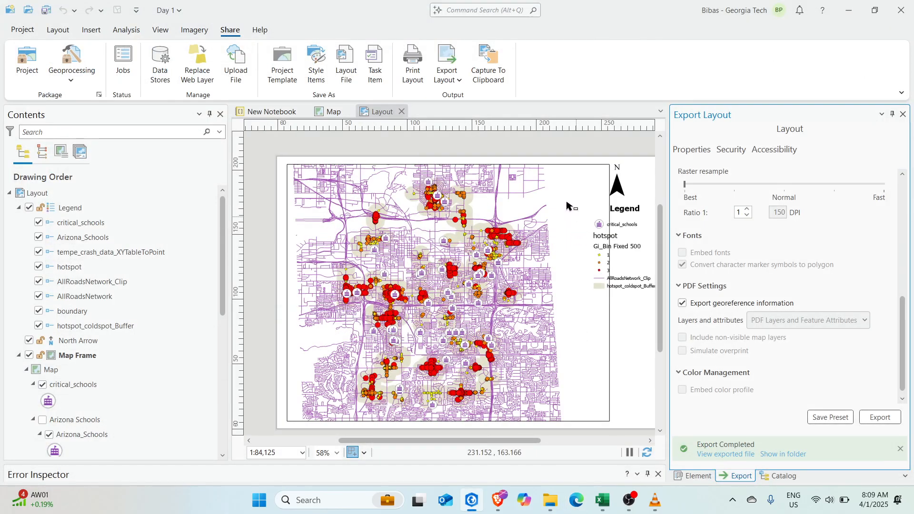
pyautogui.moveTo(583, 236); pyautogui.dragTo(563, 232)
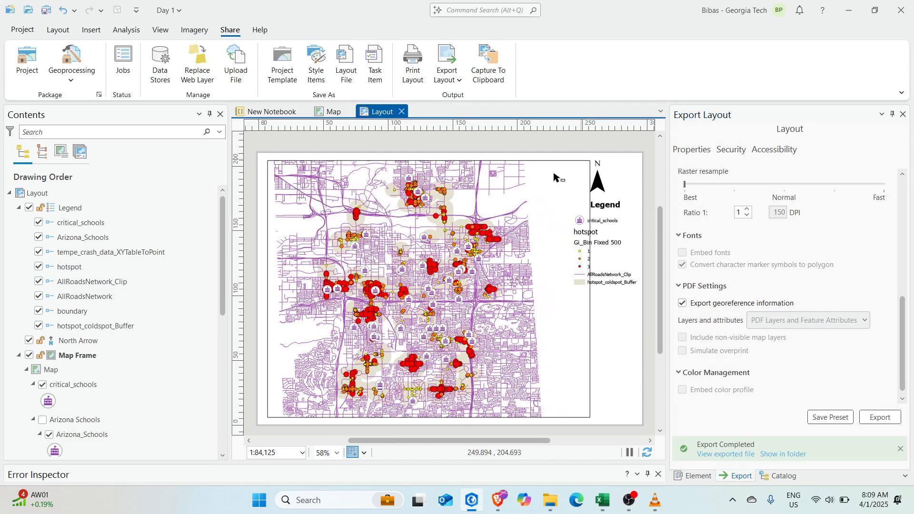
pyautogui.click(29, 208)
pyautogui.click(30, 208)
pyautogui.click(40, 240)
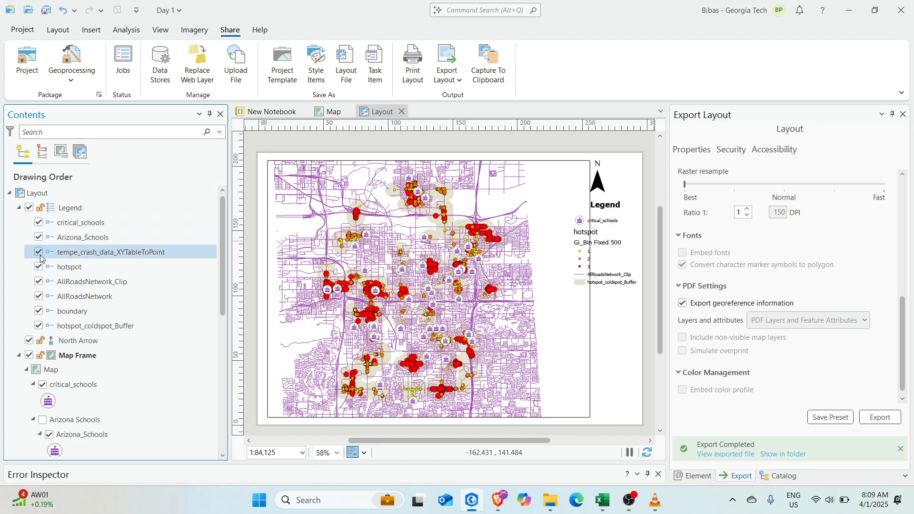
# Drag the legend's bottom handle down to make its frame taller
pyautogui.scroll(-3, 68, 288)
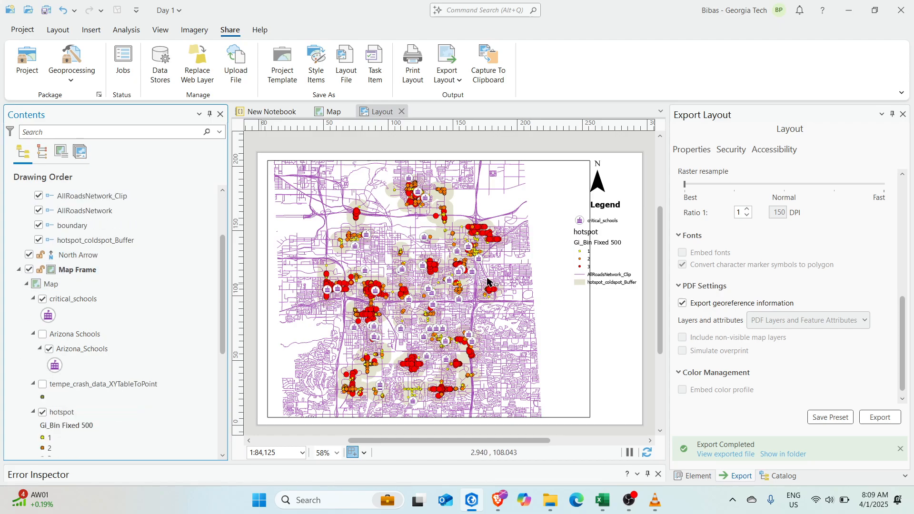
pyautogui.click(594, 262)
pyautogui.moveTo(607, 293)
pyautogui.mouseDown()
pyautogui.moveTo(608, 337)
pyautogui.moveTo(608, 297)
pyautogui.mouseUp()
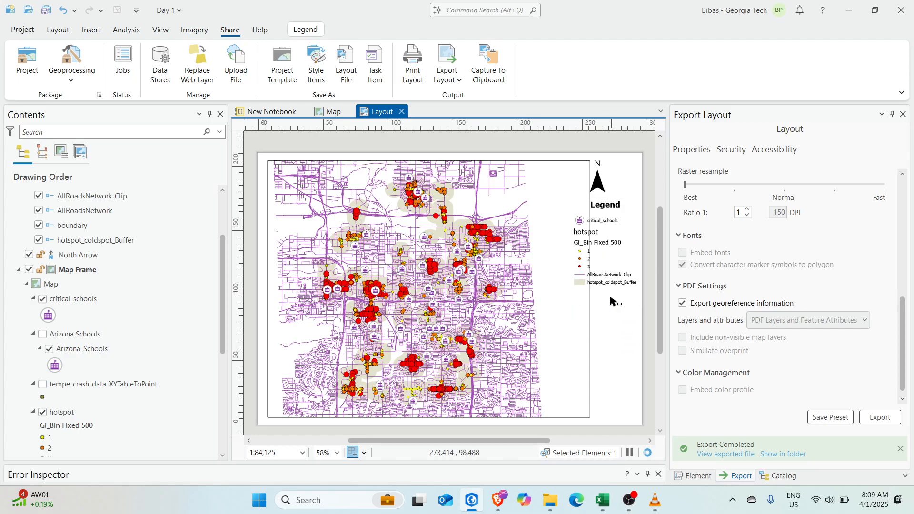
# Toggle critical_schools visibility, hide the boundary fill layer, and switch to the Map view
pyautogui.click(48, 299)
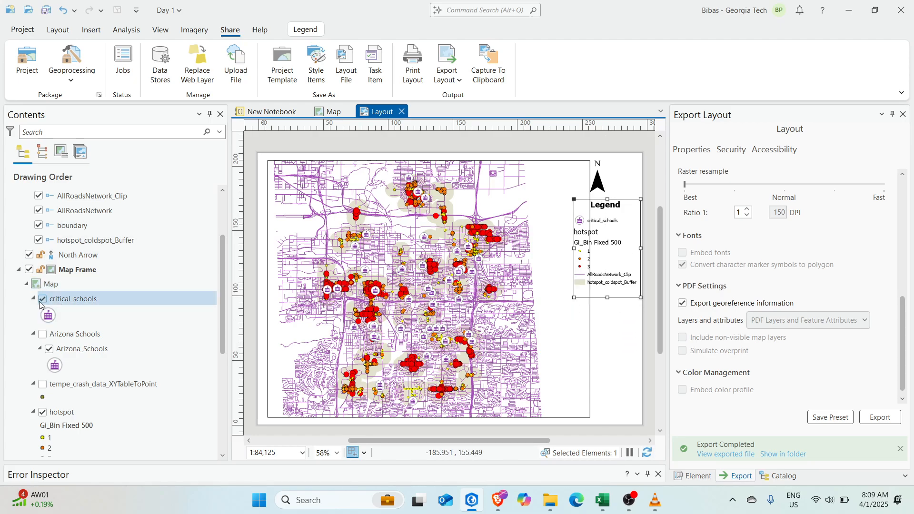
pyautogui.click(42, 300)
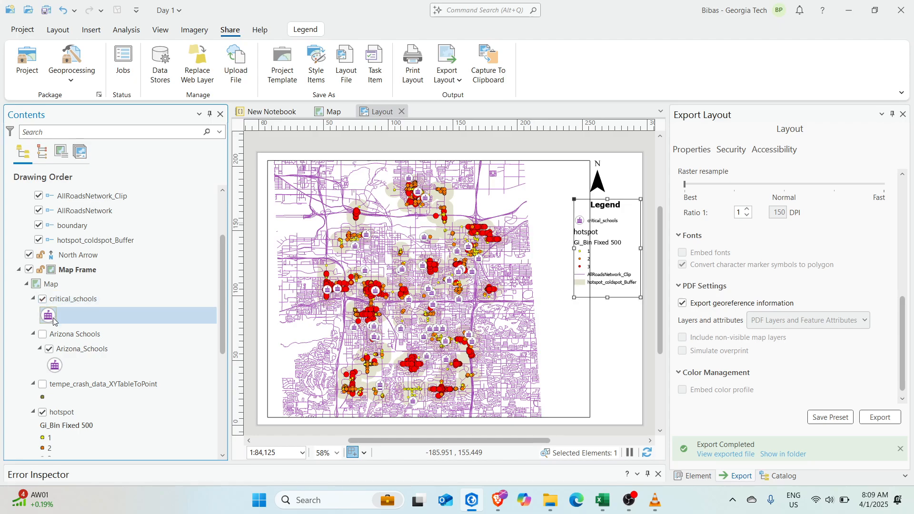
pyautogui.scroll(-2, 135, 318)
pyautogui.scroll(-3, 135, 318)
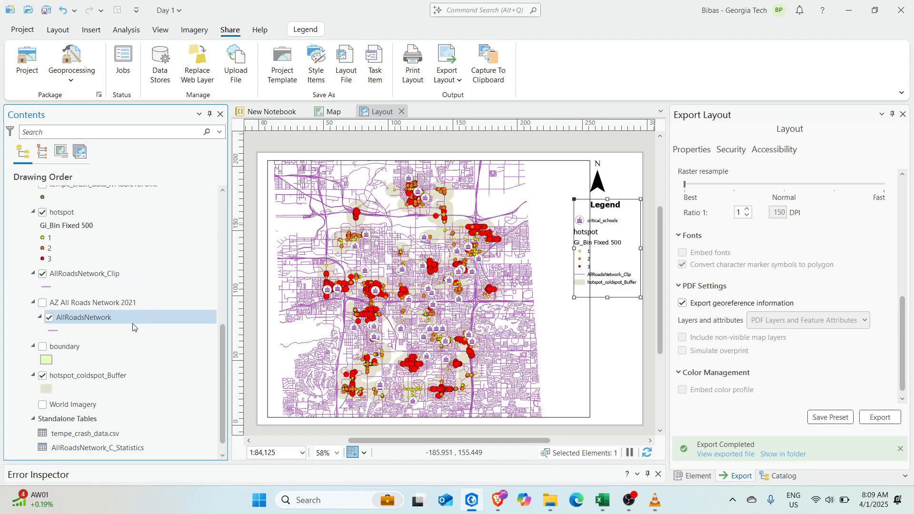
pyautogui.click(41, 337)
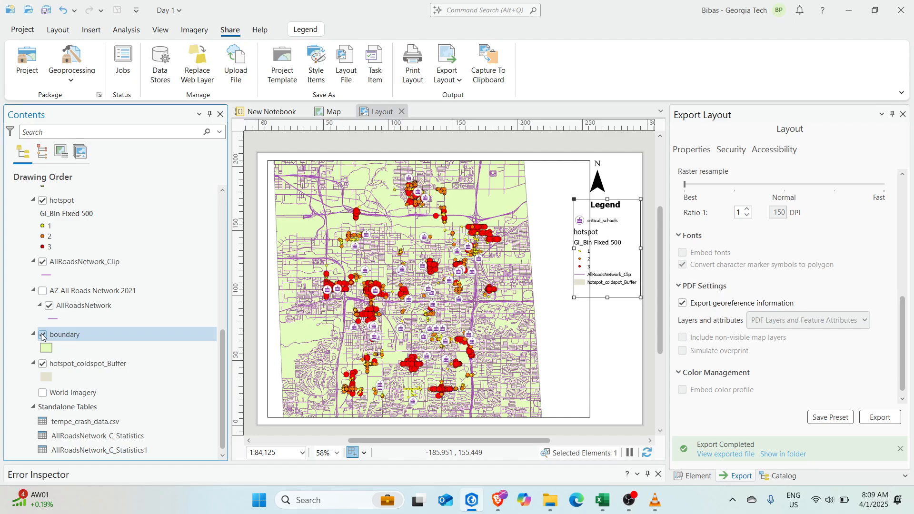
pyautogui.click(42, 337)
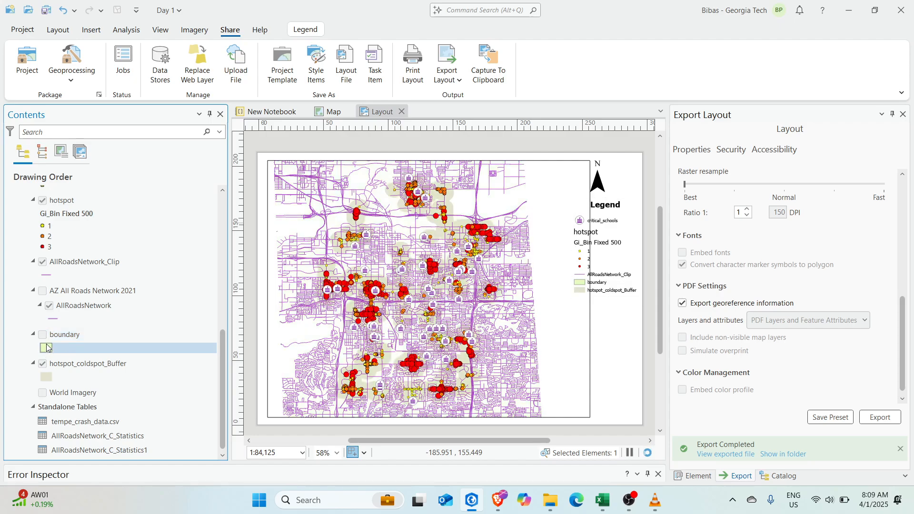
pyautogui.click(42, 336)
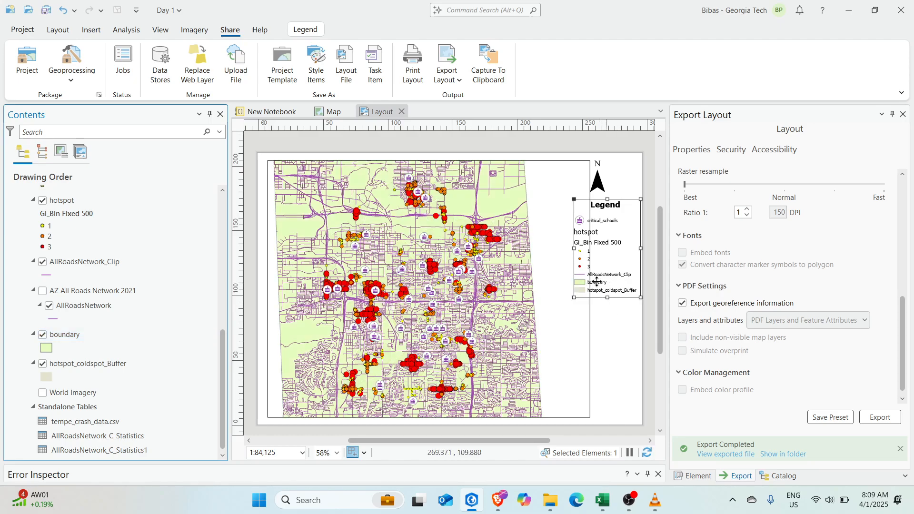
pyautogui.click(42, 336)
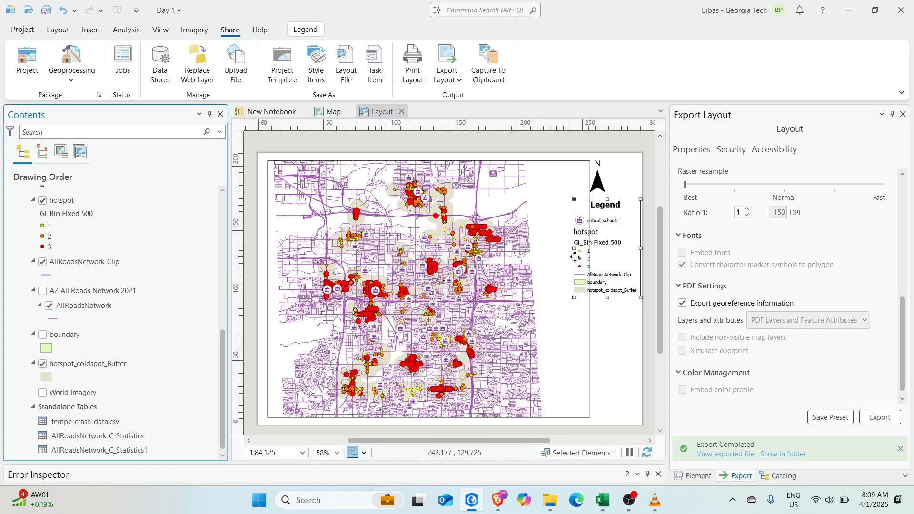
pyautogui.click(331, 111)
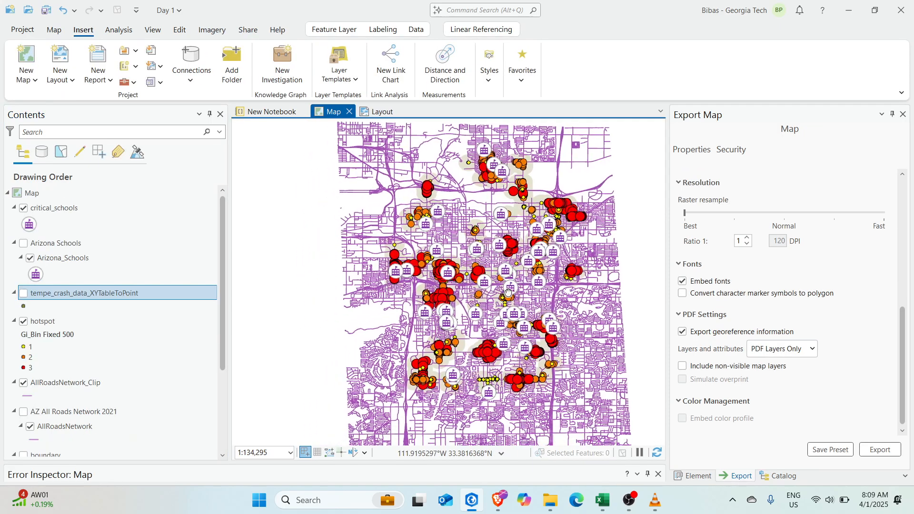
pyautogui.moveTo(508, 292); pyautogui.dragTo(457, 266)
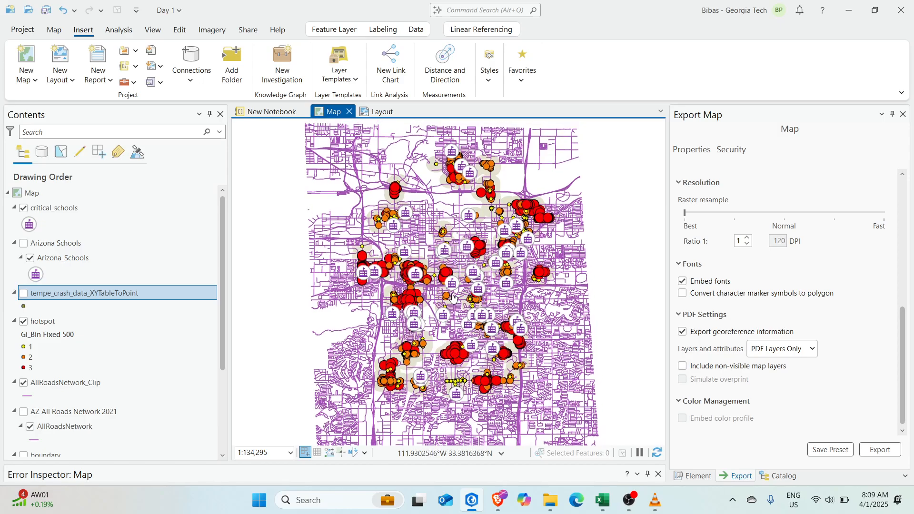
pyautogui.scroll(2, 464, 302)
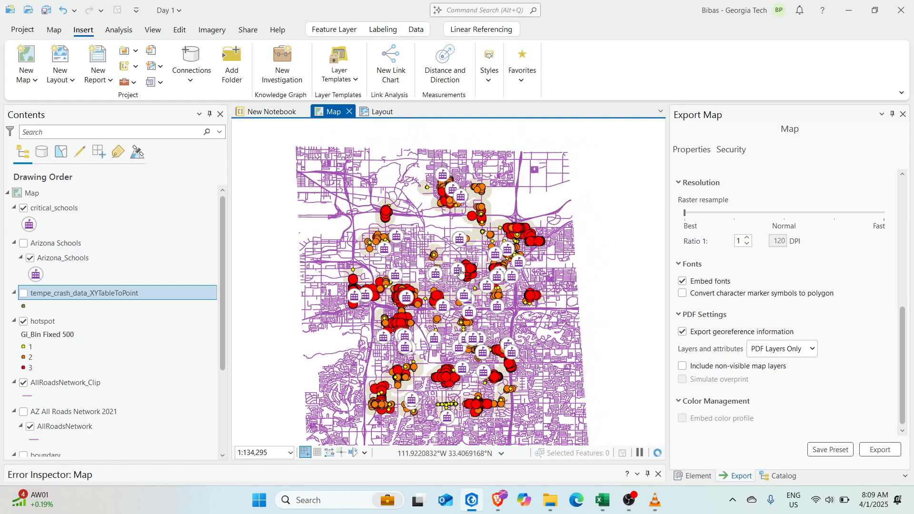
pyautogui.scroll(2, 460, 278)
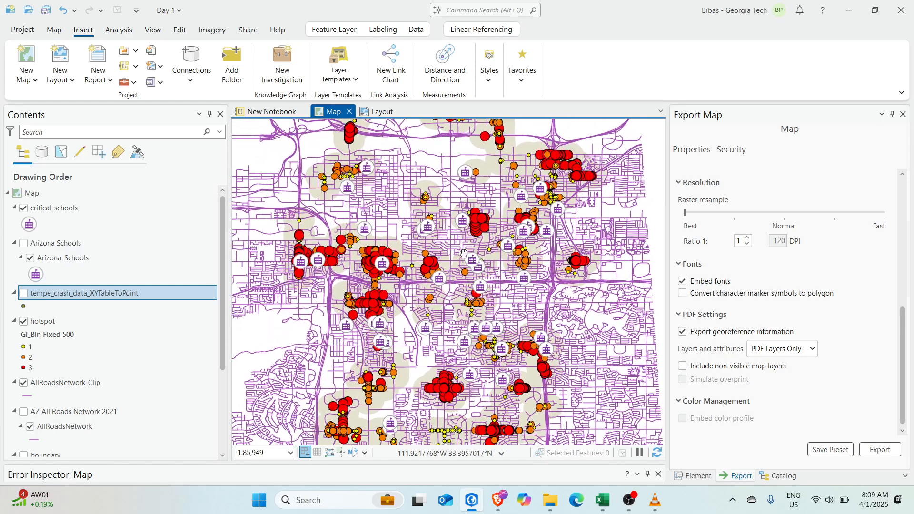
pyautogui.moveTo(507, 250); pyautogui.dragTo(481, 268)
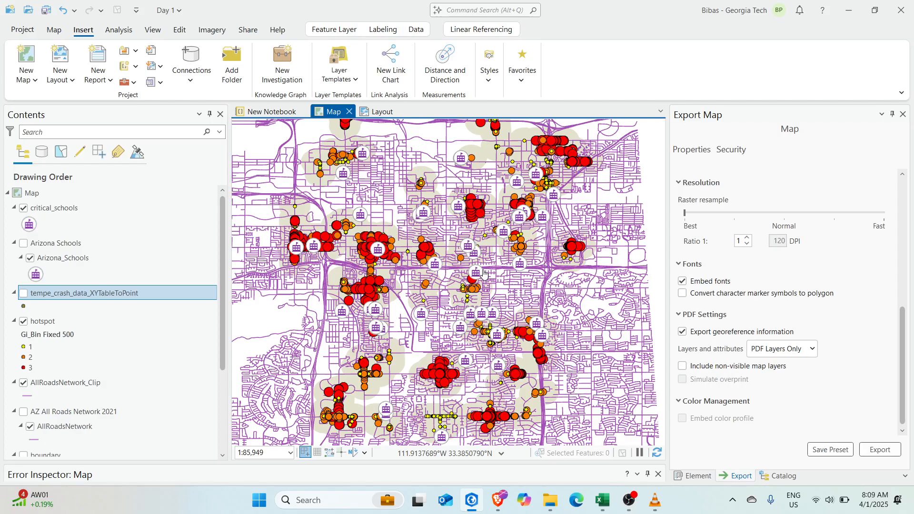
pyautogui.moveTo(480, 345)
pyautogui.mouseDown()
pyautogui.moveTo(468, 284)
pyautogui.moveTo(473, 356)
pyautogui.mouseUp()
pyautogui.scroll(-2, 498, 365)
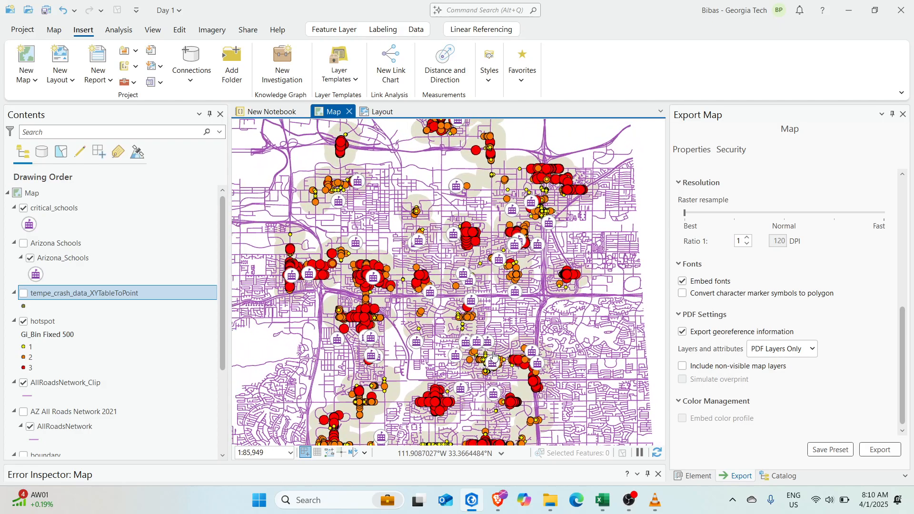